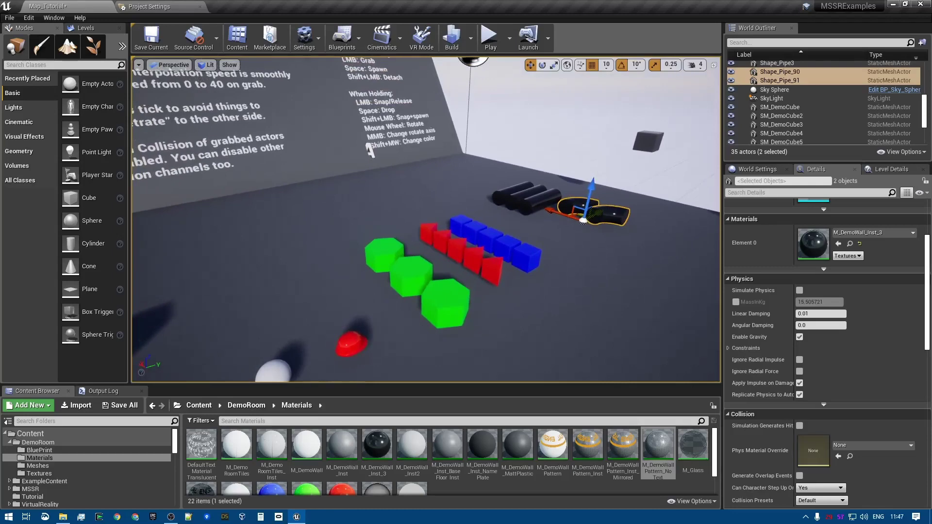
Inspect the blue cubes, red triangular prisms and green hexagons on the demo floor by selecting one of each.
right_click_drag(426, 219, 447, 212)
right_click_drag(360, 241, 361, 274)
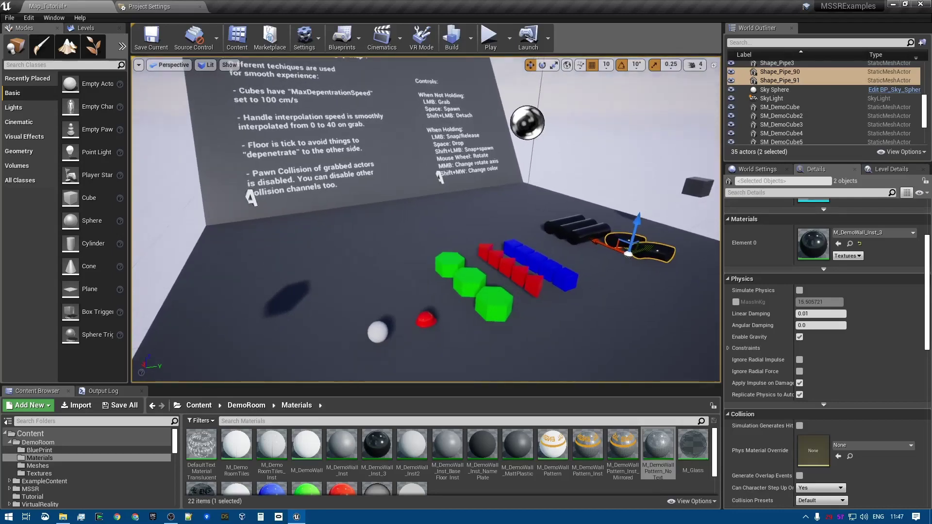
right_click_drag(360, 273, 325, 315)
key("d")
key("a")
key("w")
mouse_move(383, 257)
right_mouse_down()
mouse_move(354, 288)
mouse_move(382, 257)
right_mouse_up()
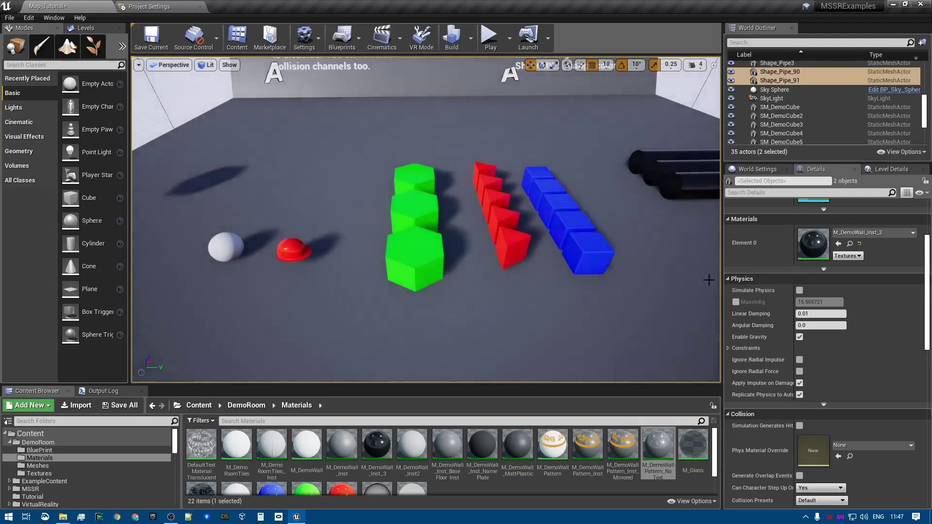
left_click(594, 255)
left_click(514, 246)
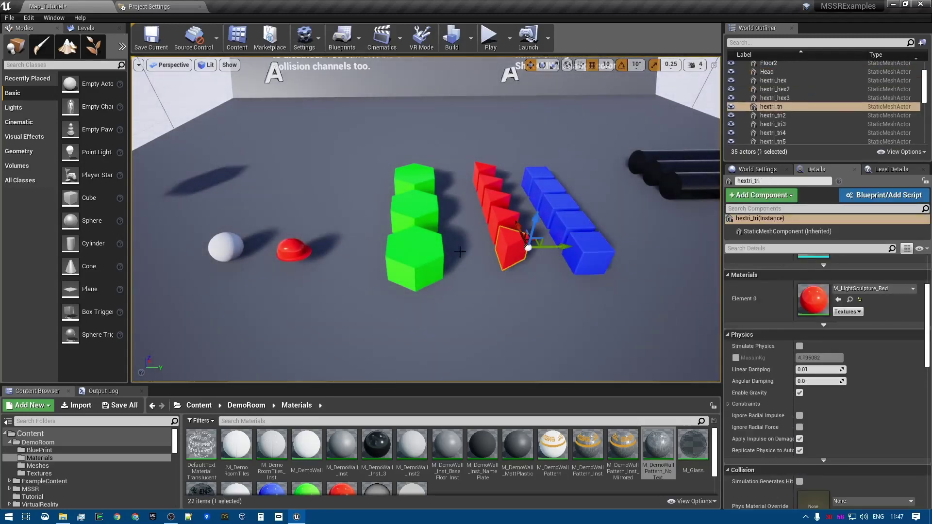
left_click(426, 256)
right_click_drag(425, 256, 453, 266)
key("w")
key("d")
key("s")
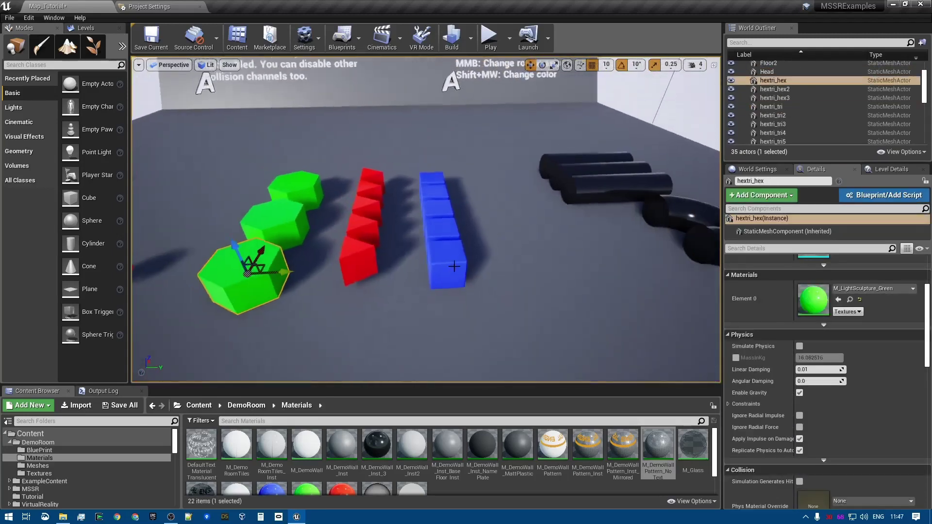
Inspect the black straight pipe, the red helmet and the white head by selecting each in turn.
left_click(628, 188)
key("a")
right_click_drag(560, 212, 557, 201)
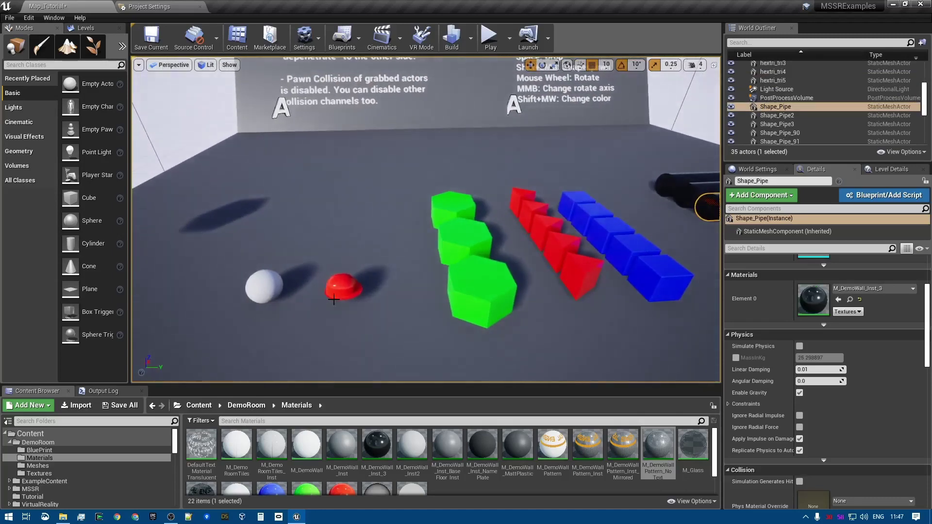
left_click(343, 287)
key("a")
right_click_drag(343, 287, 384, 292)
key("w")
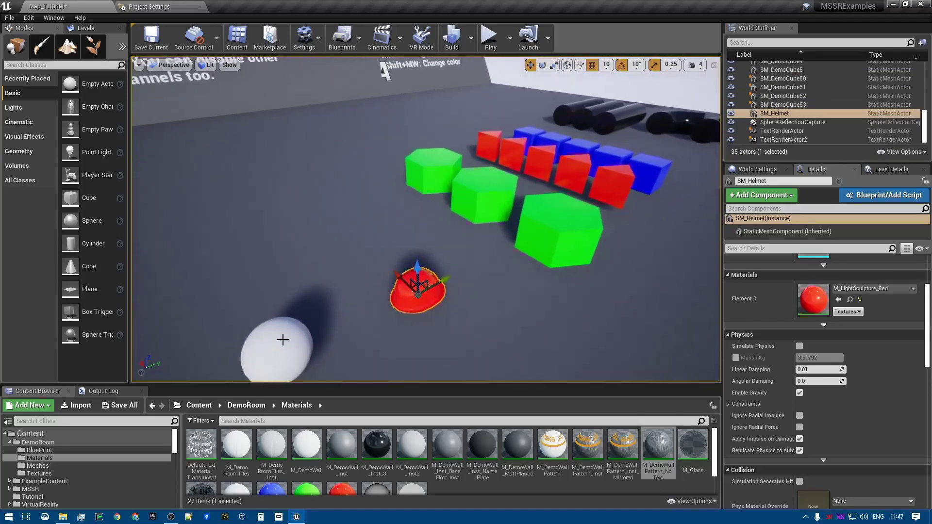
left_click(283, 340)
Open the BP_PhGrabChar blueprint from the camera character in the level and display its Event Graph.
key("s")
right_click_drag(364, 244, 264, 242)
key("d")
key("a")
key("d")
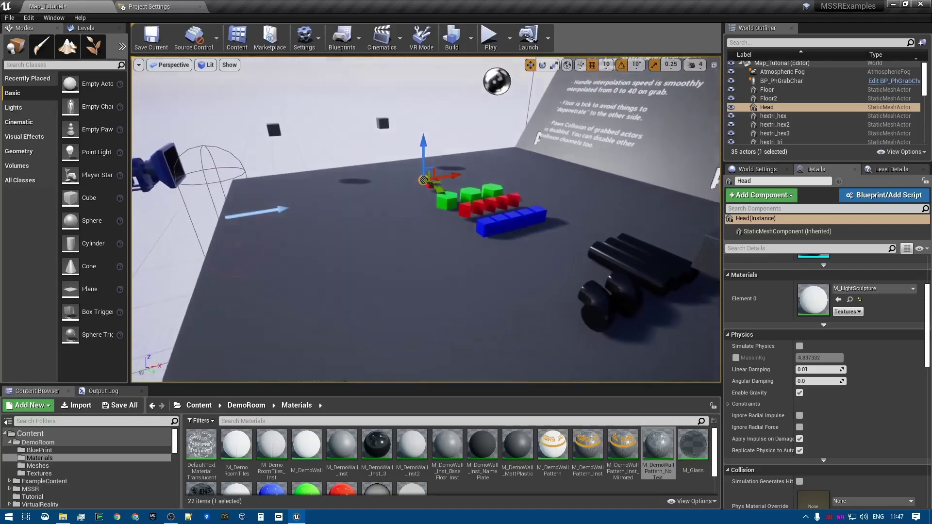
right_click_drag(248, 175, 216, 174)
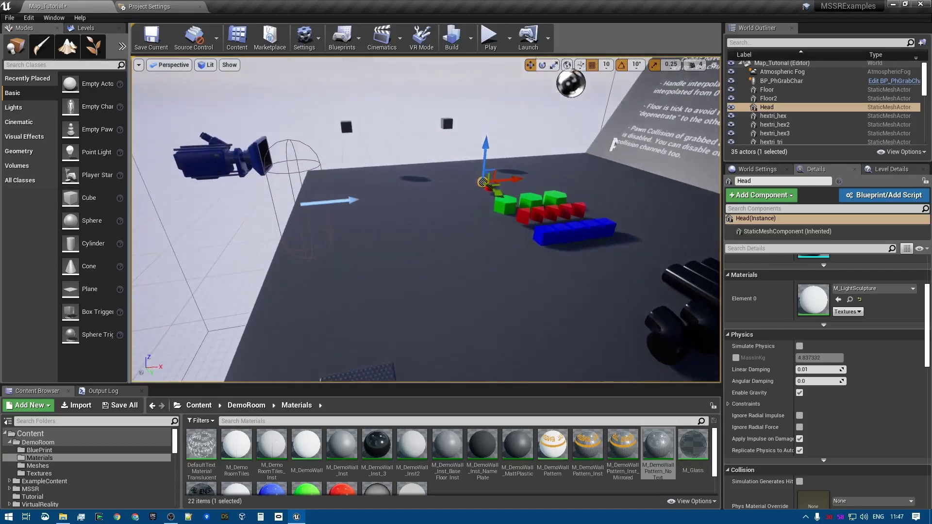
left_click(237, 163)
right_click_drag(418, 188, 424, 191)
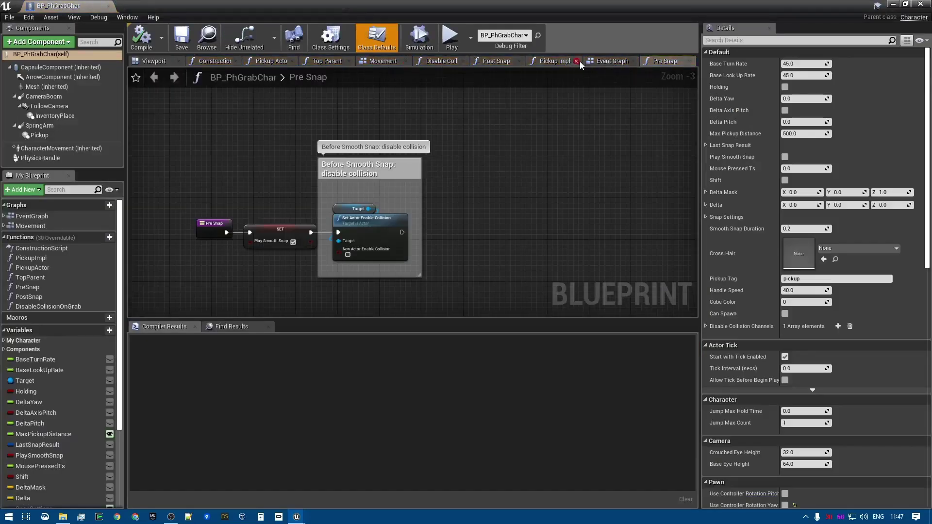
left_click(599, 64)
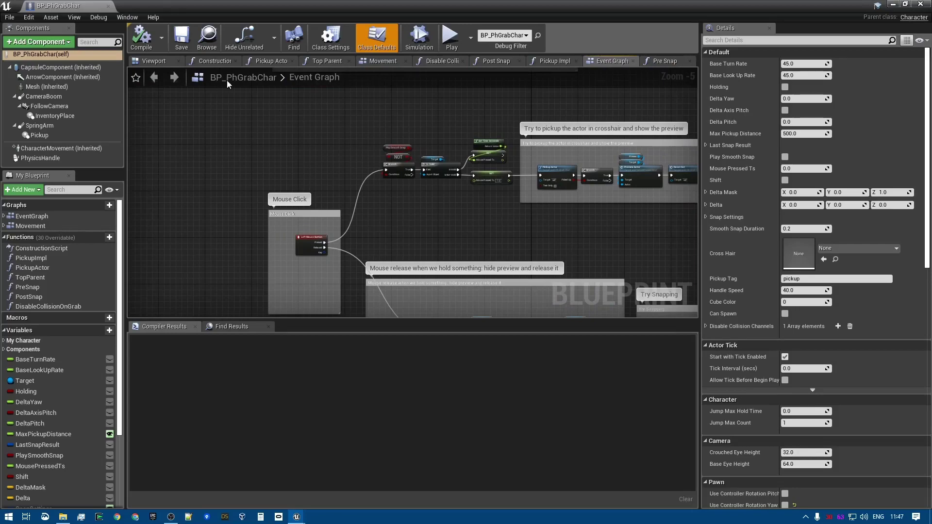
Dock the BP_PhGrabChar blueprint window alongside the Map_Tutorial and Project Settings editors.
right_click_drag(399, 181, 355, 199)
left_click_drag(70, 5, 252, 4)
right_click_drag(388, 161, 354, 149)
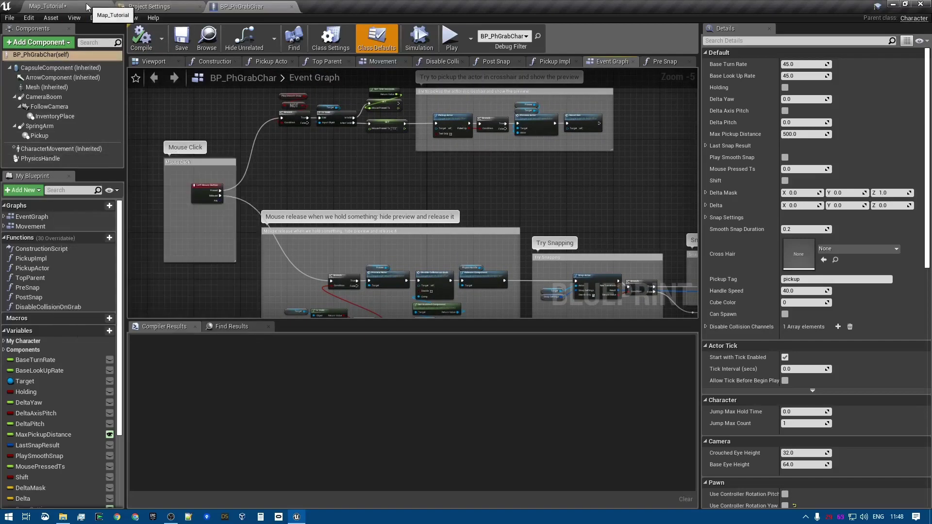
Examine the Snap Actor node in the Try Snapping section and the Snap! section of the Event Graph.
right_click_drag(512, 188, 379, 89)
scroll(470, 193, "up", 5)
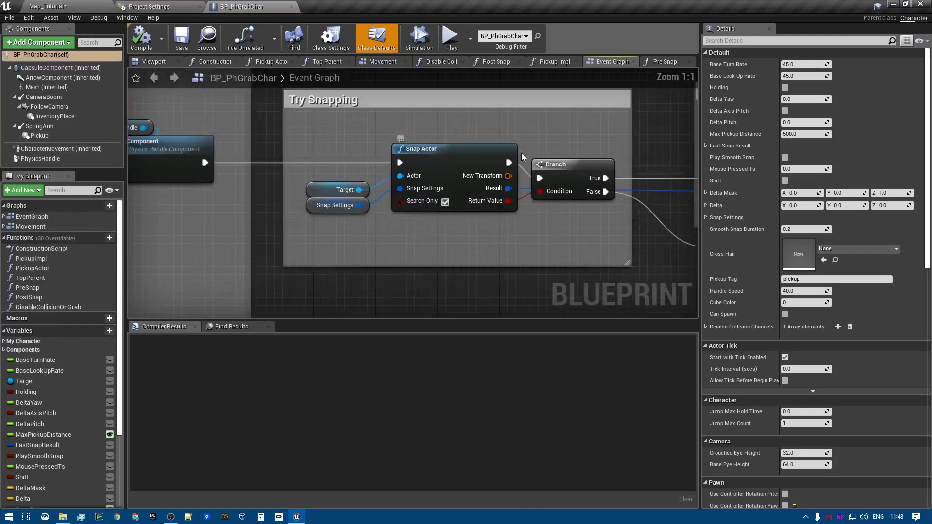
left_click(453, 153)
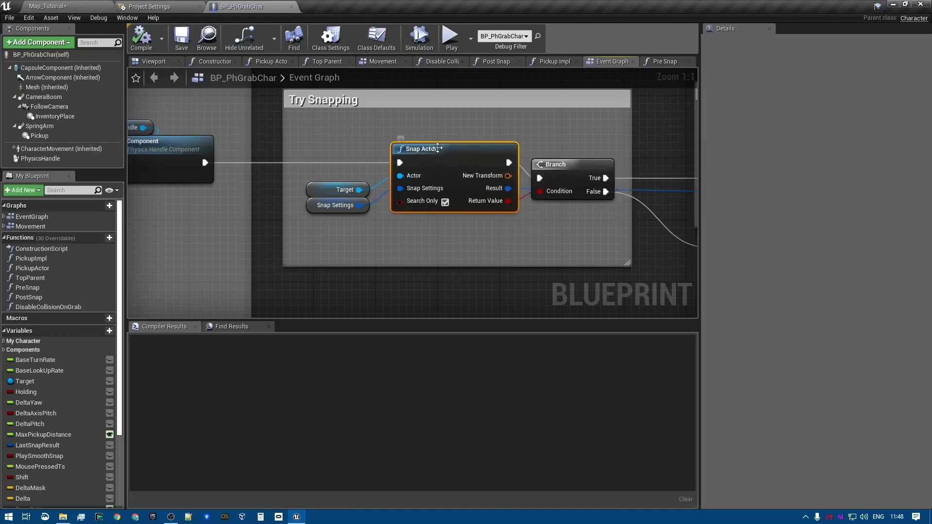
scroll(501, 238, "down", 1)
scroll(510, 262, "down", 1)
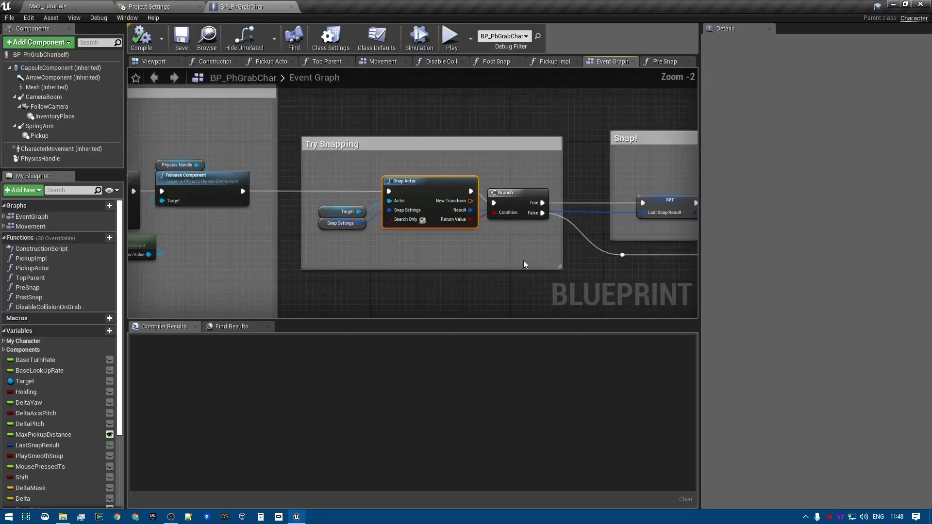
right_click_drag(524, 262, 282, 290)
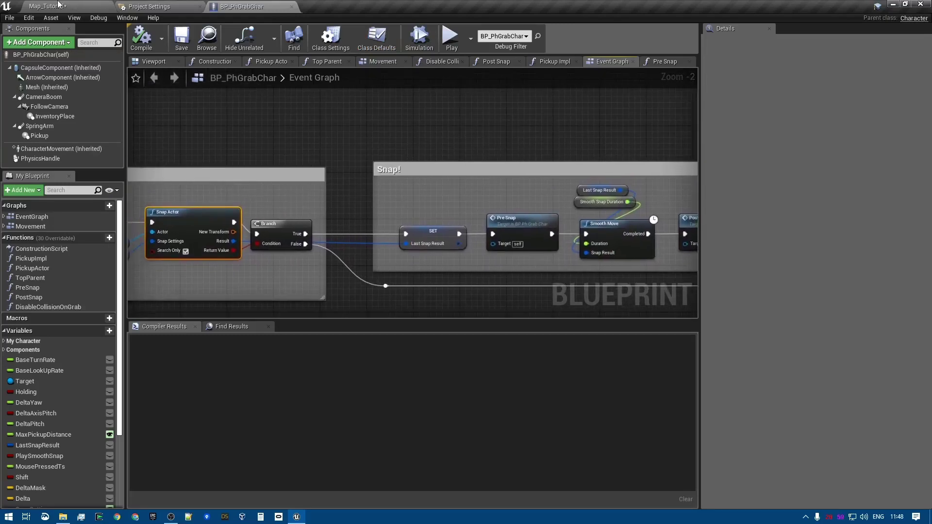
Return to the Map_Tutorial level and locate the nearest green hexagon's mesh asset in the Content Browser.
left_click(47, 5)
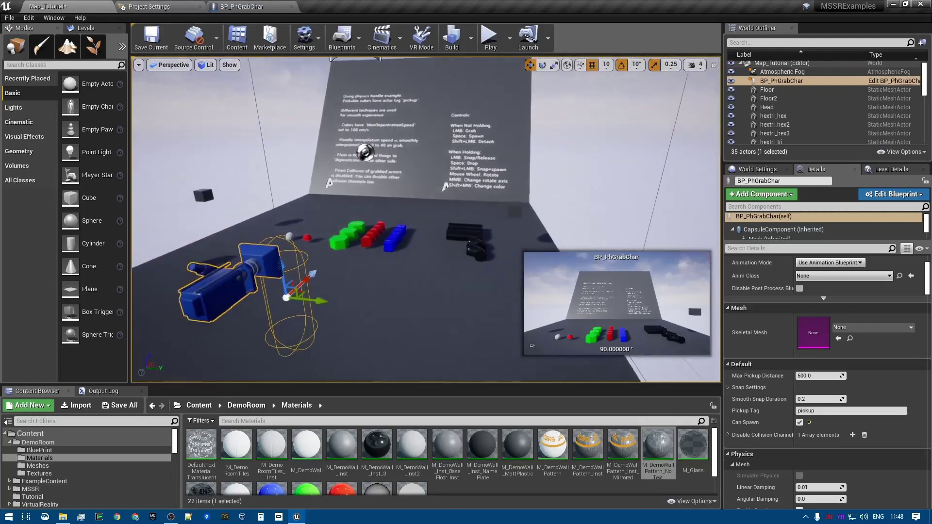
key("w")
right_click_drag(452, 225, 502, 242)
key("a")
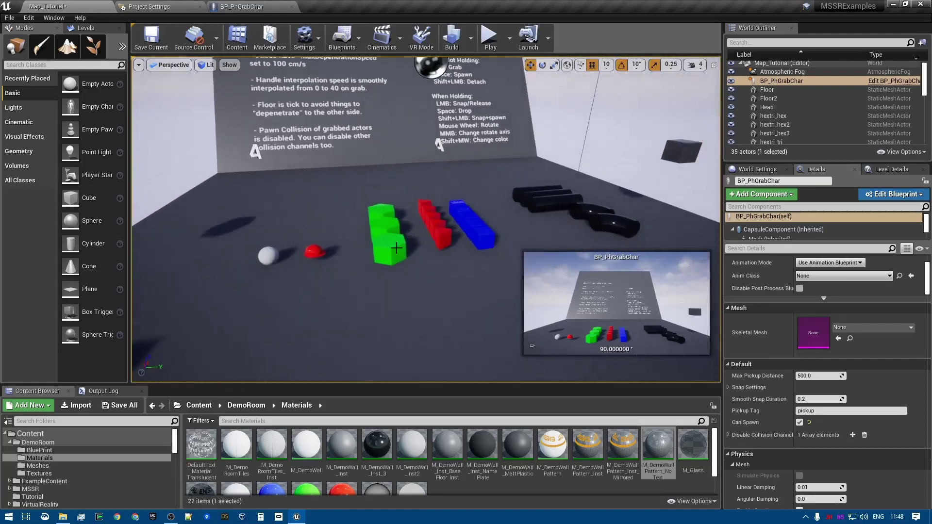
left_click(387, 235)
key("ctrl+b")
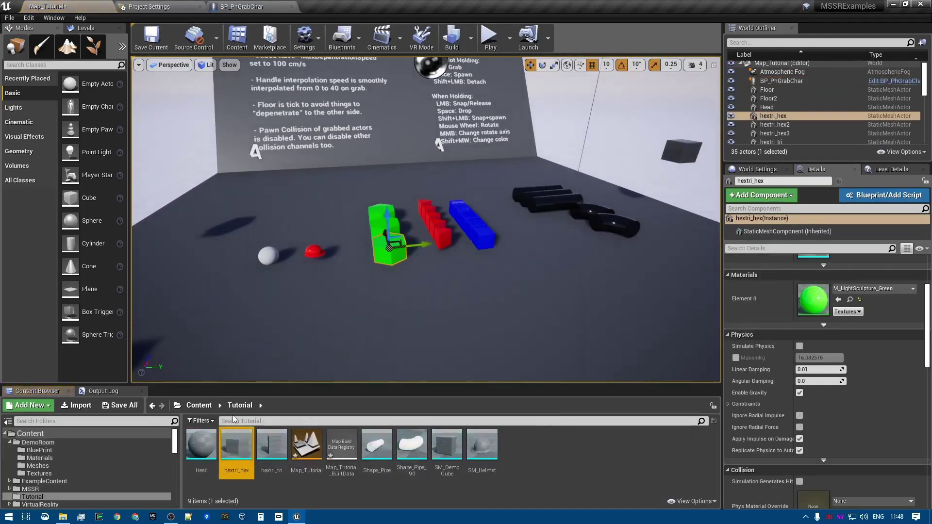
Play the level in the editor, walk around the demo shapes, and end the play session.
right_click_drag(531, 257, 526, 259)
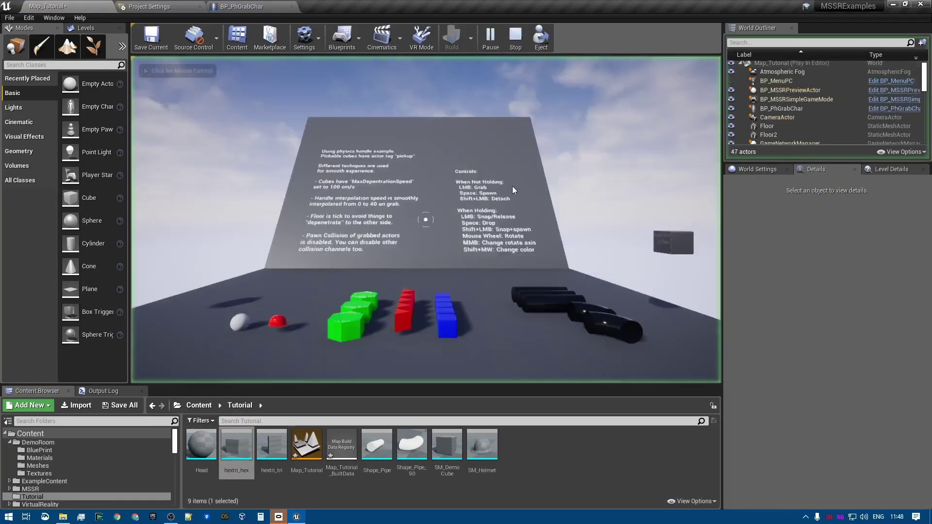
left_click(512, 187)
key("w")
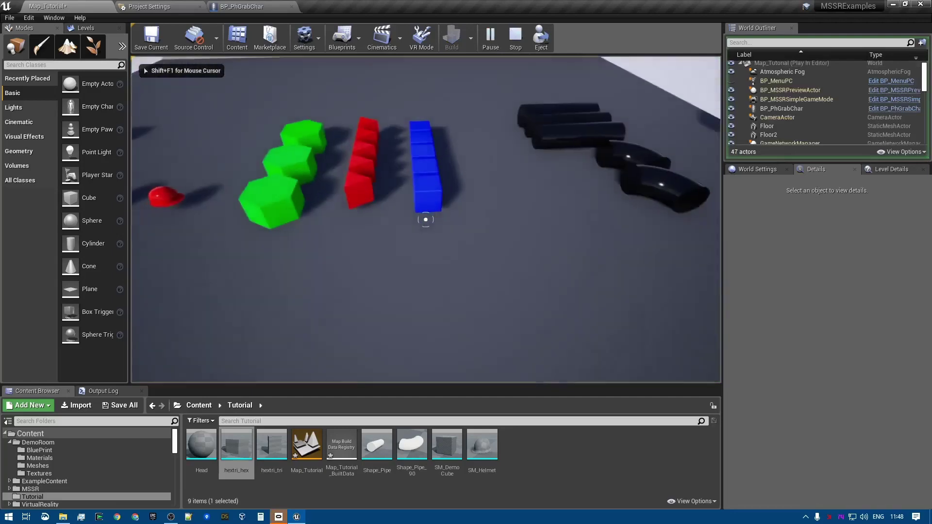
key("s")
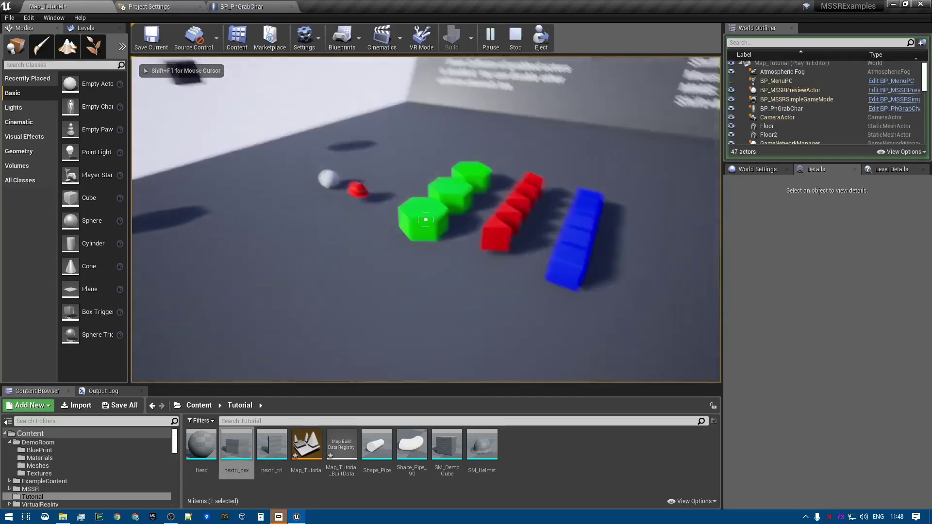
key("Escape")
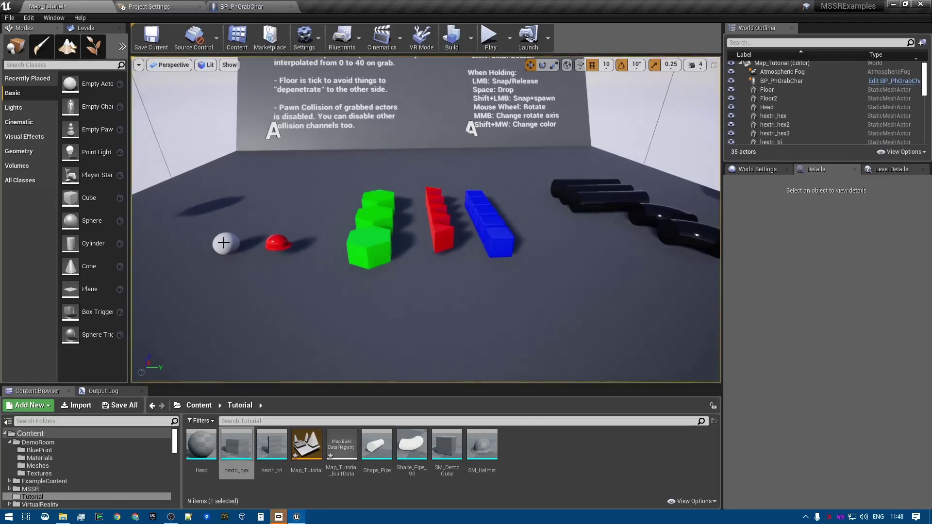
Select the white head, red helmet, green hexagons, red triangular prisms and blue cubes together.
left_click(225, 243)
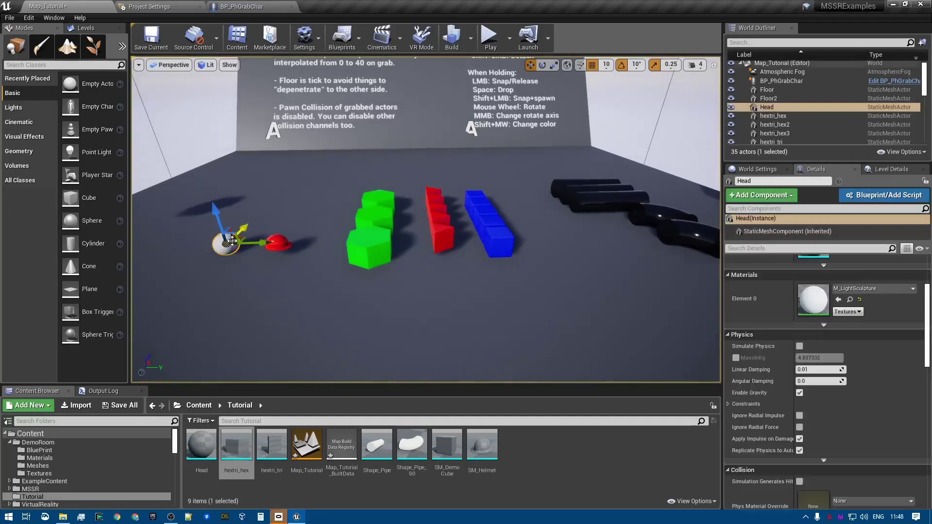
left_click(277, 244, "ctrl")
left_click(378, 240, "ctrl")
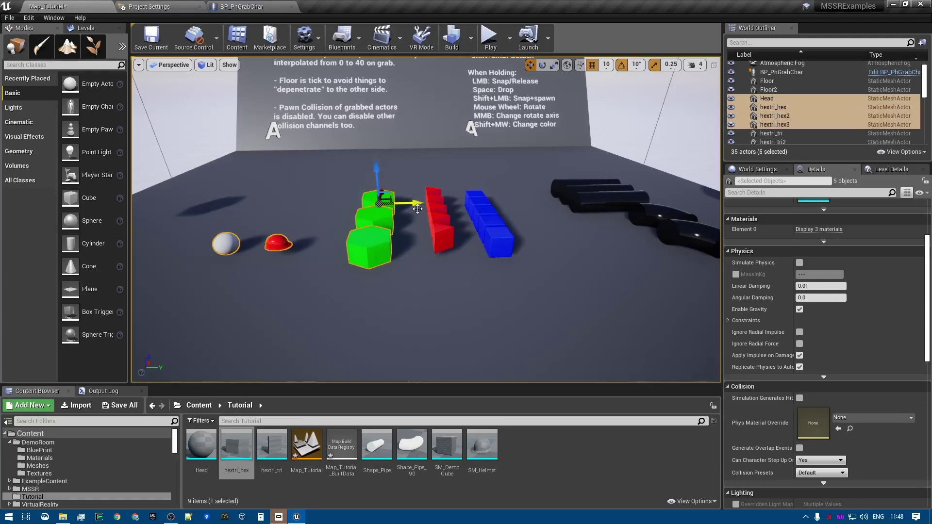
left_click(429, 197, "ctrl")
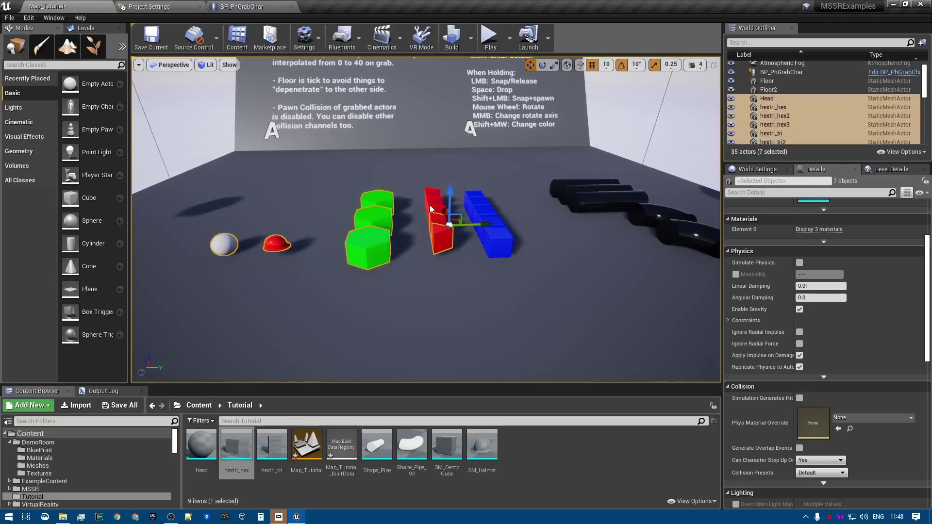
right_click_drag(497, 202, 418, 231)
key("d")
right_click_drag(455, 206, 340, 228)
left_click(276, 206, "ctrl")
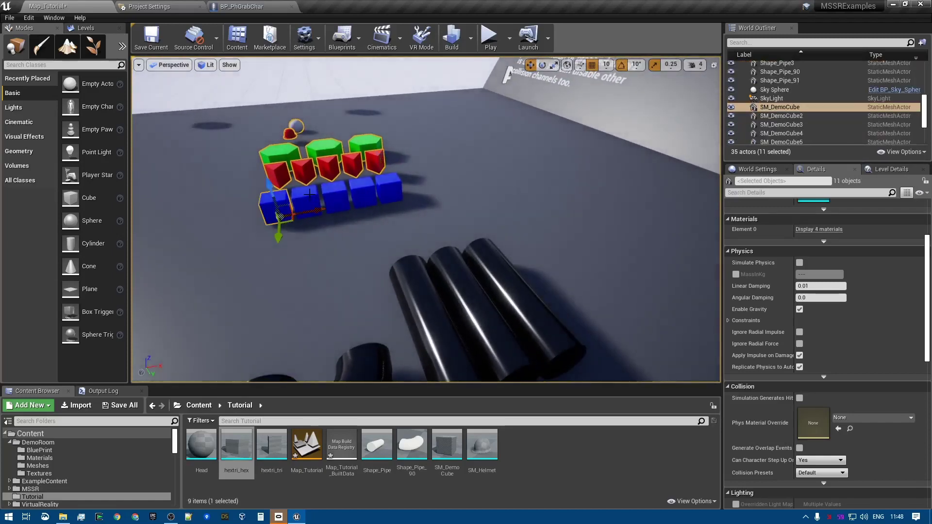
Add the three straight pipes and two curved pipes to the selection and enable Simulate Physics for all selected shapes.
left_click(488, 249, "ctrl")
left_click(459, 273, "ctrl")
left_click(417, 281, "ctrl")
right_click_drag(417, 281, 367, 316)
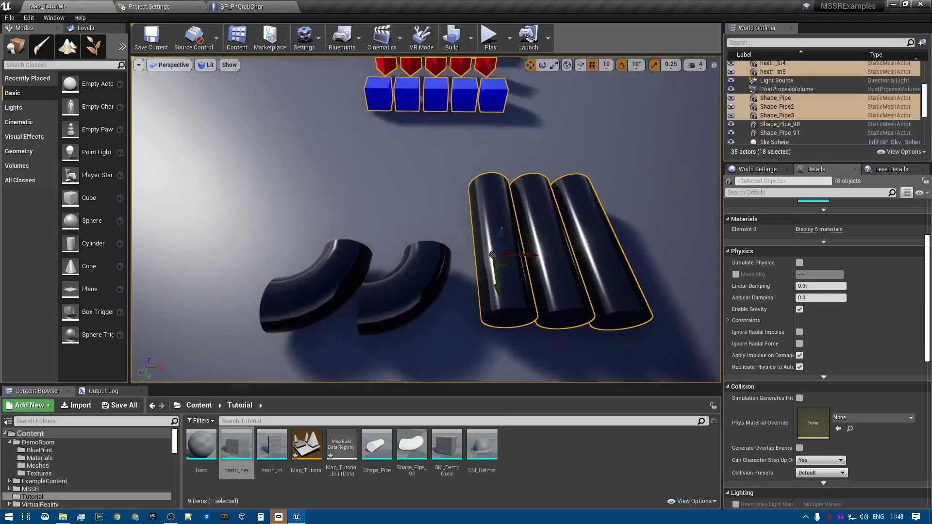
left_click(427, 259, "ctrl")
left_click(349, 264, "ctrl")
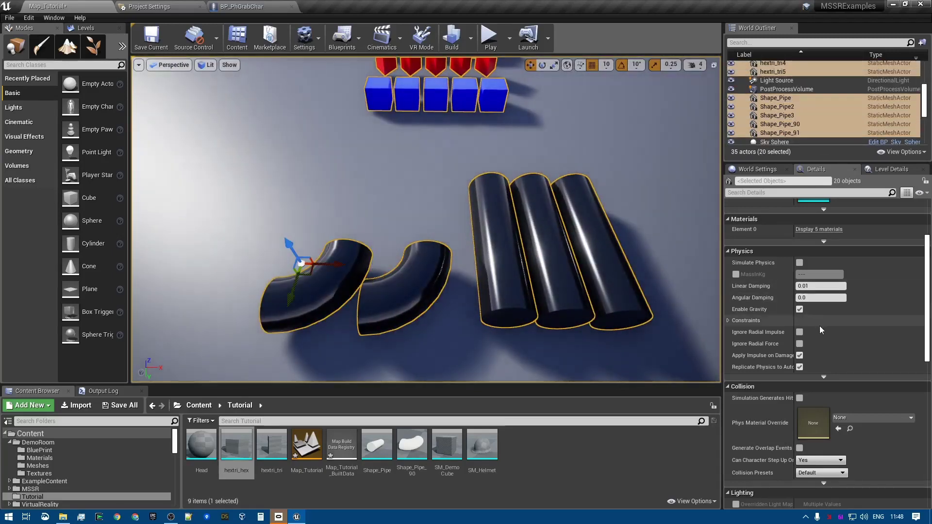
left_click(798, 263)
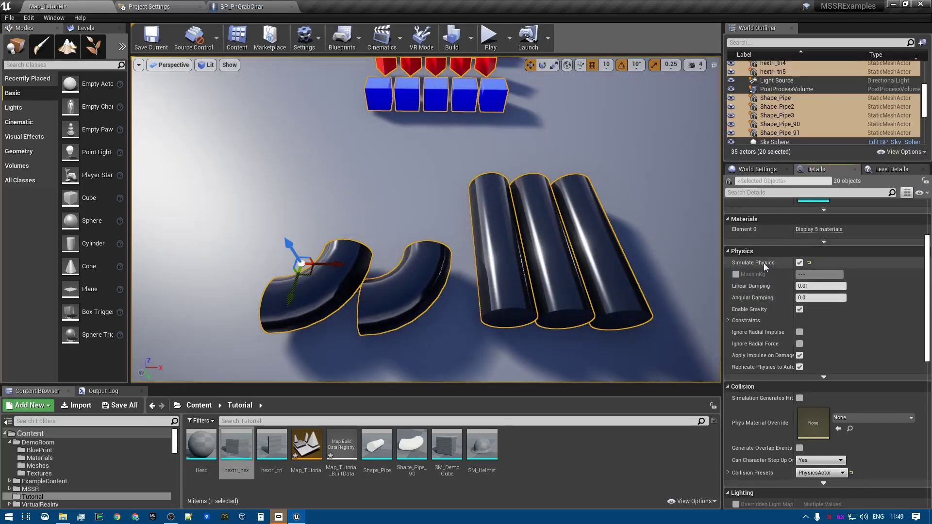
Add one actor tag named "pickup" to all the selected shapes.
mouse_move(573, 190)
right_mouse_down()
mouse_move(573, 181)
mouse_move(590, 185)
mouse_move(573, 189)
right_mouse_up()
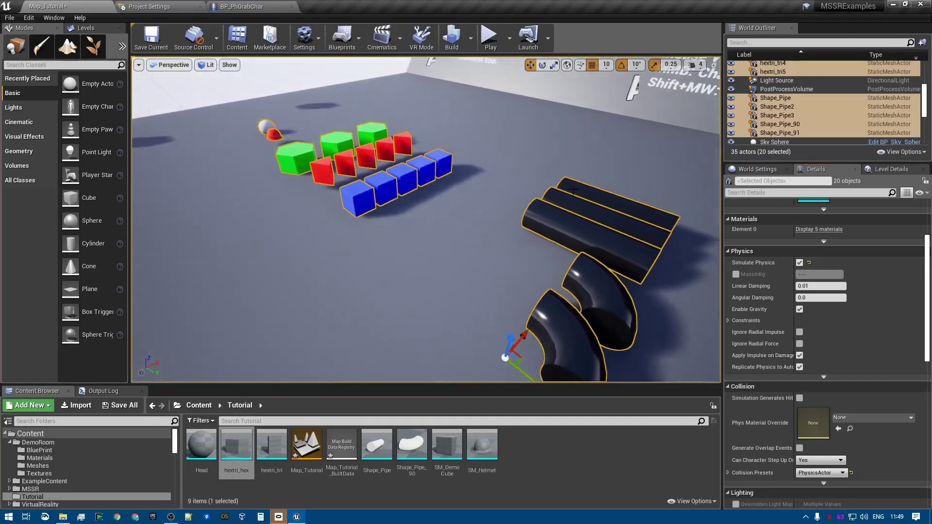
right_click_drag(418, 209, 225, 89)
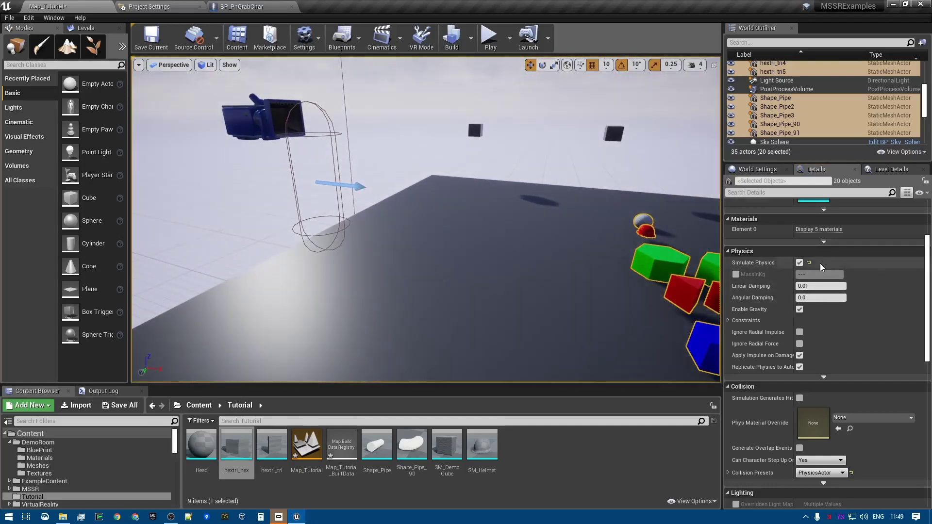
right_click_drag(545, 237, 689, 245)
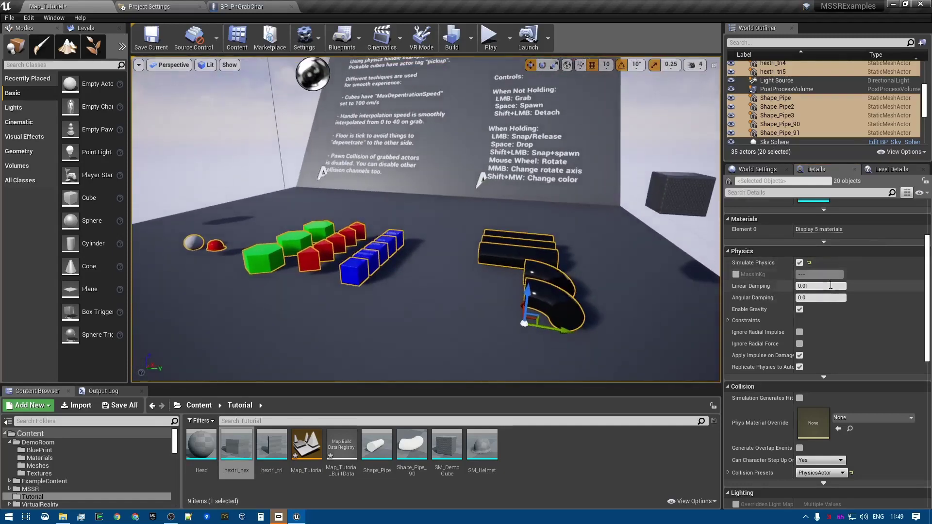
scroll(830, 285, "down", 10)
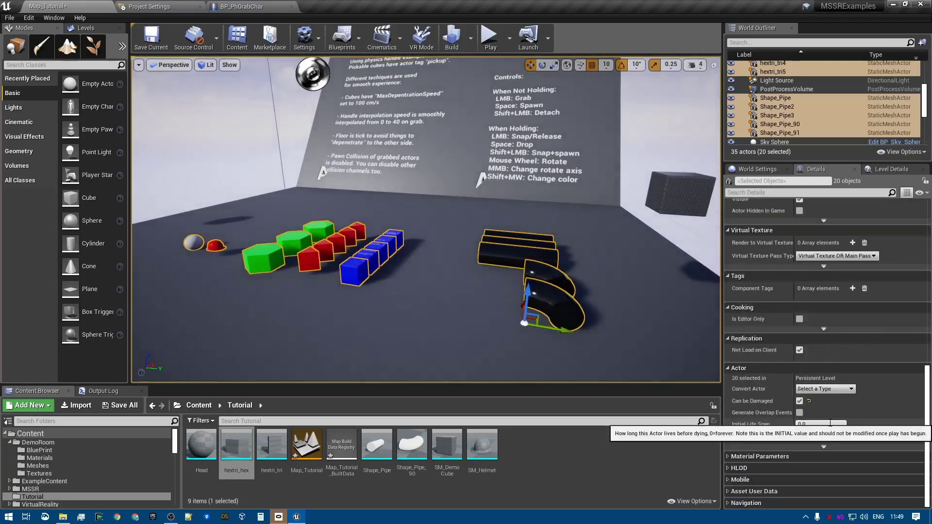
left_click(824, 447)
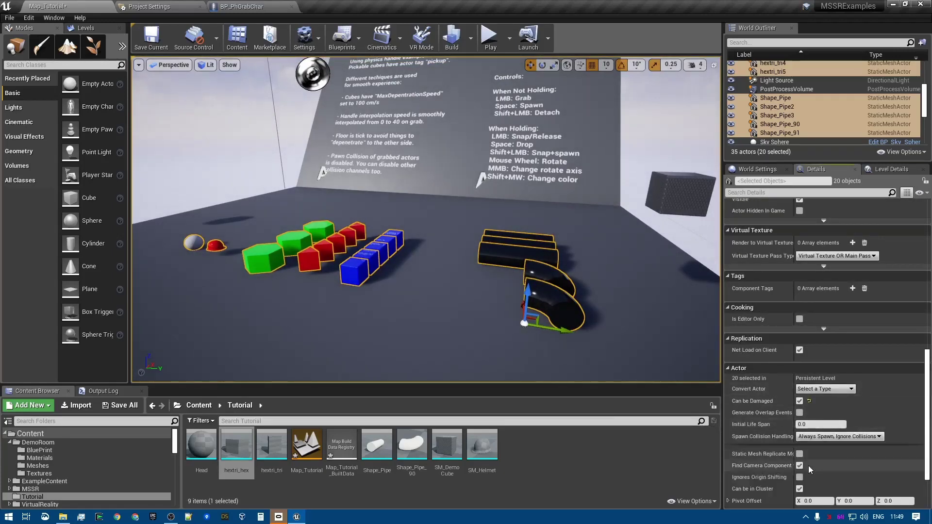
scroll(808, 465, "down", 3)
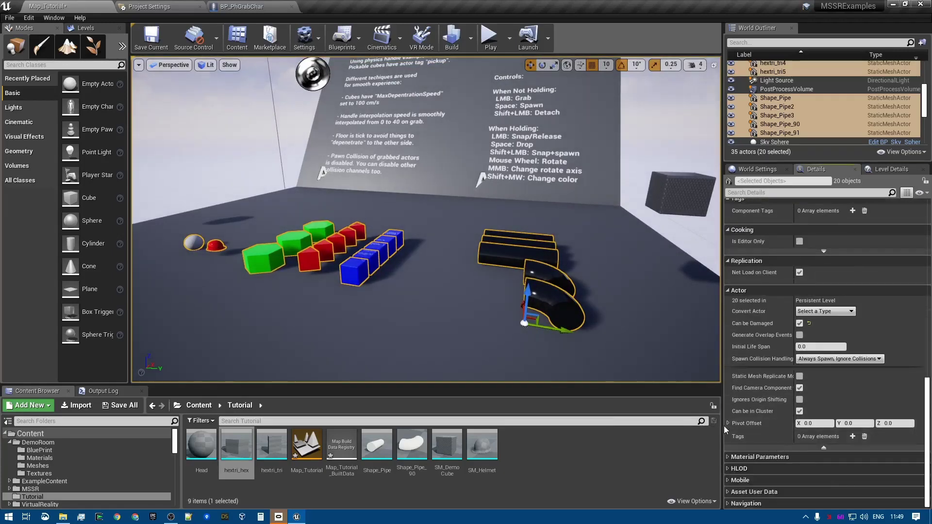
left_click(852, 437)
right_click_drag(469, 282, 389, 225)
key("s")
key("w")
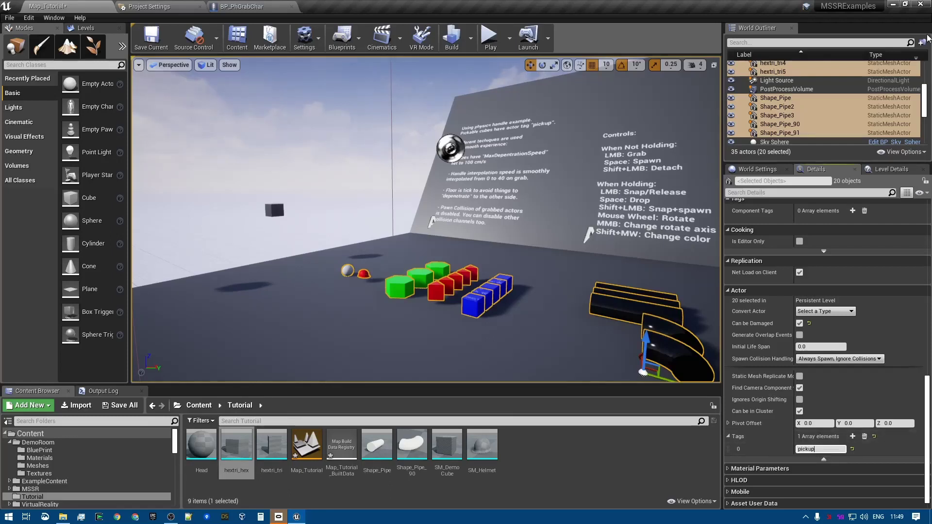
right_click_drag(548, 102, 536, 108)
key("s")
Examine the mouse-click logic in the BP_PhGrabChar Event Graph up to the section that tries to pick up the actor in the crosshair.
left_click(231, 9)
right_click_drag(350, 309, 720, 306)
right_click_drag(243, 170, 702, 413)
scroll(393, 283, "down", 5)
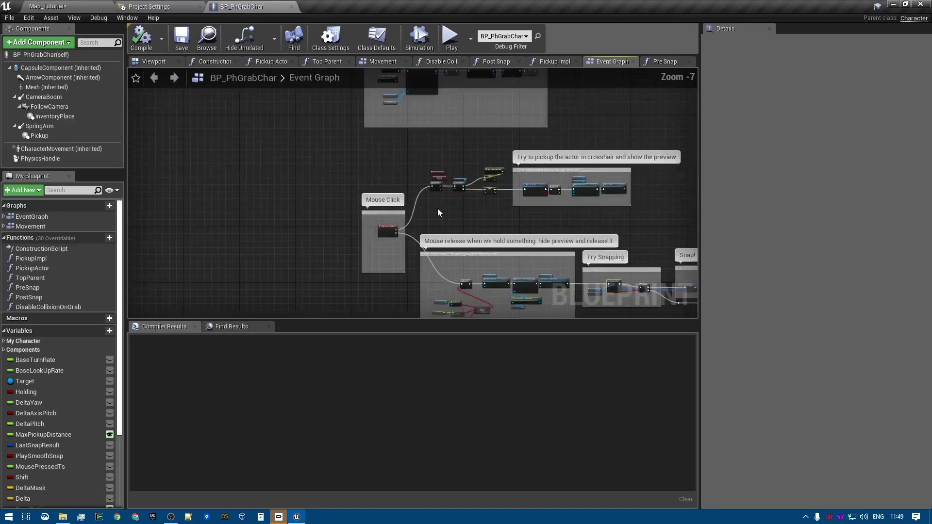
right_click_drag(393, 283, 393, 267)
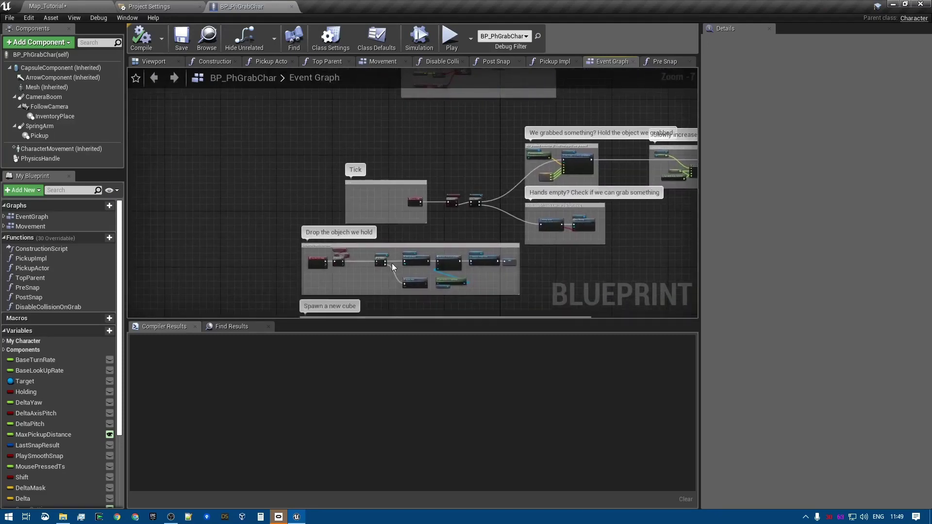
right_click_drag(450, 230, 417, 334)
right_click_drag(342, 136, 215, 435)
scroll(348, 191, "up", 4)
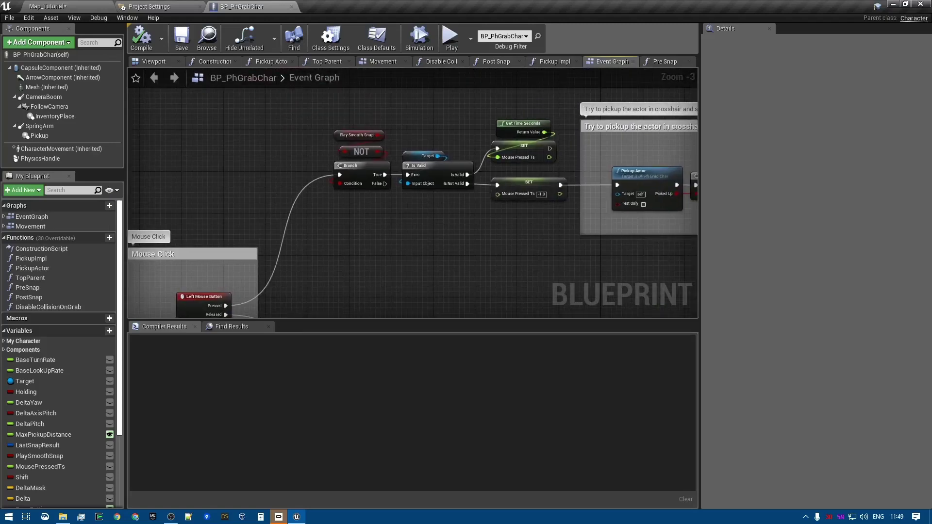
right_click_drag(479, 239, 287, 219)
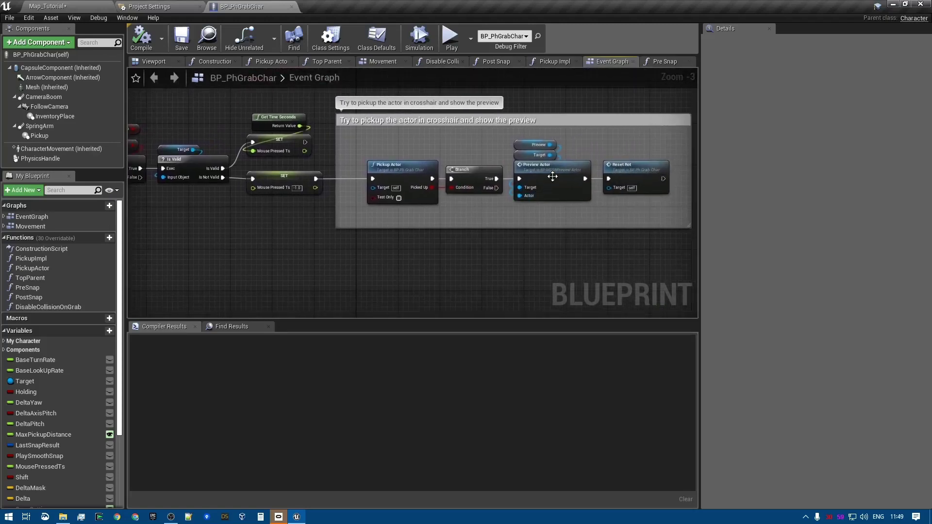
Follow the Pickup Actor function into Pickup Impl and inspect the Pickup Tag variable used by the Actor Has Tag check.
double_click(408, 169)
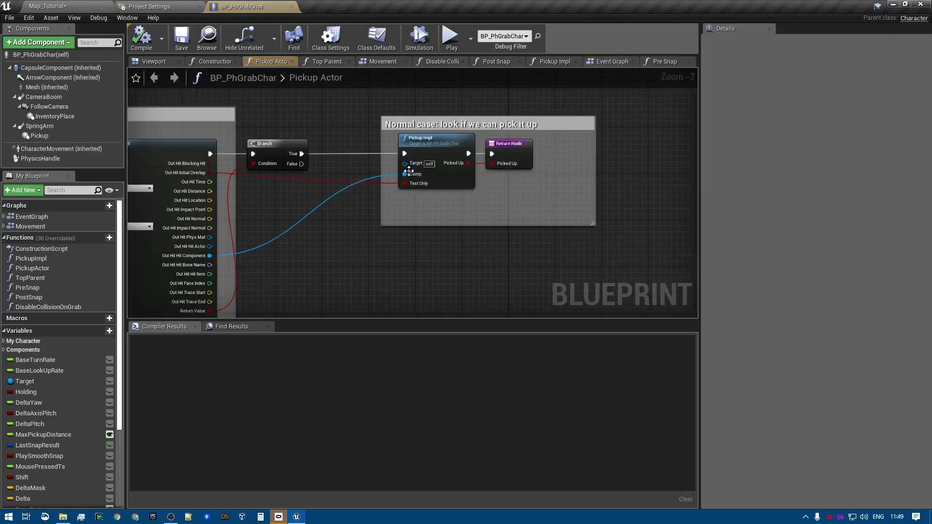
double_click(442, 140)
right_click_drag(131, 264, 920, 233)
scroll(423, 215, "down", 5)
scroll(557, 259, "up", 4)
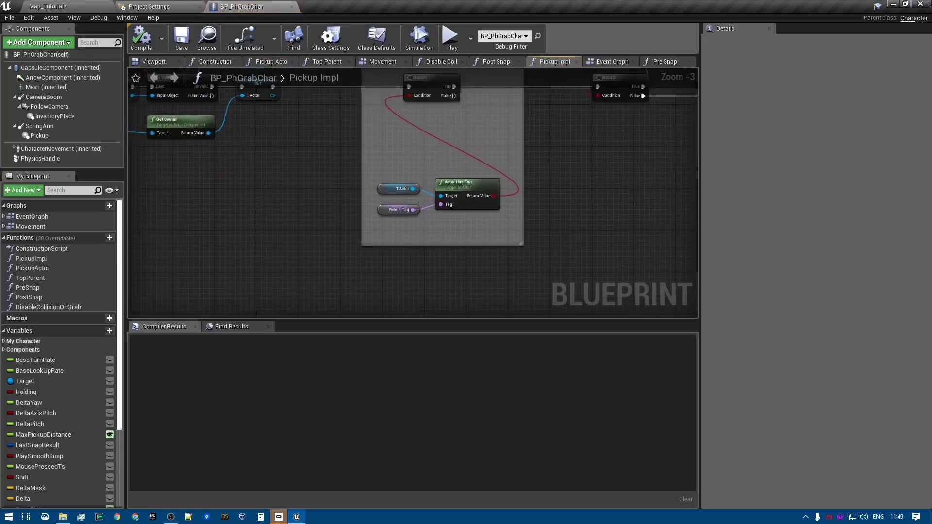
left_click(383, 209)
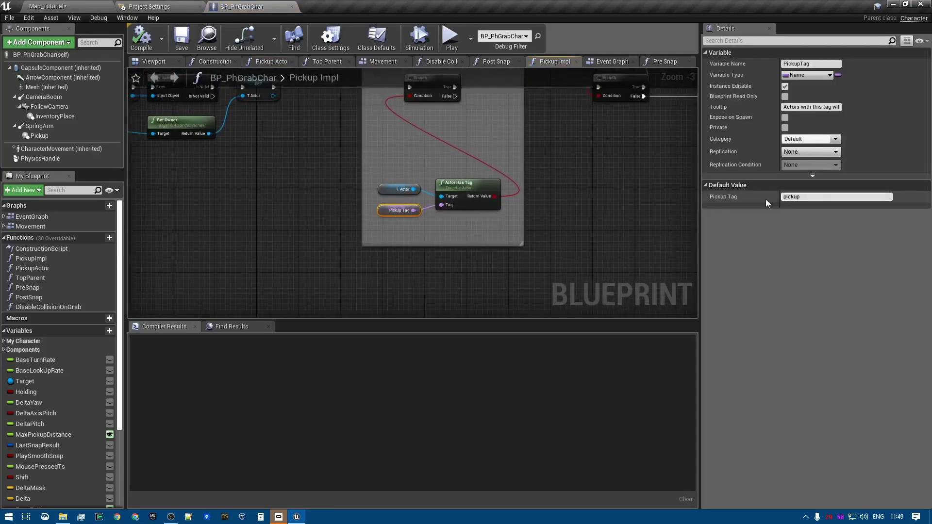
Return to the Map_Tutorial level, play it in the editor and walk up to the demo shapes.
left_click(66, 6)
mouse_move(364, 272)
right_mouse_down()
mouse_move(408, 272)
mouse_move(364, 264)
right_mouse_up()
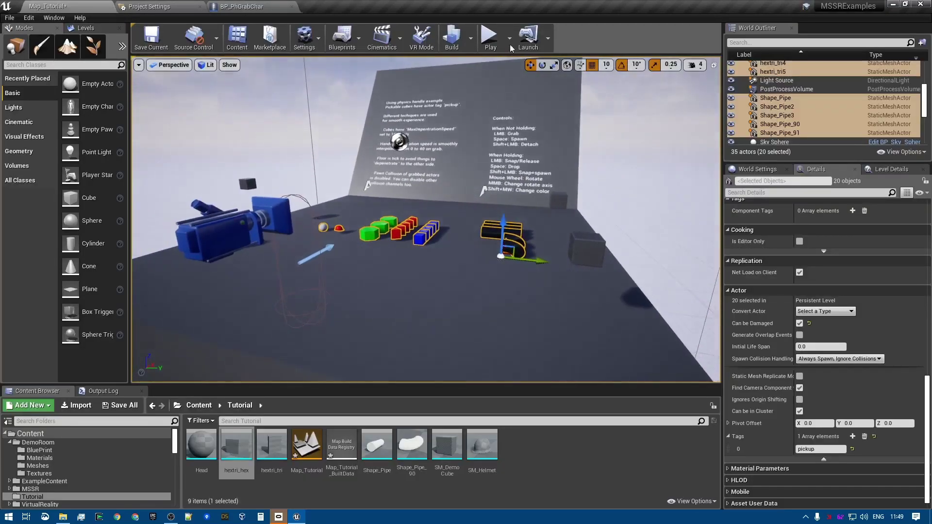
left_click(490, 38)
key("w")
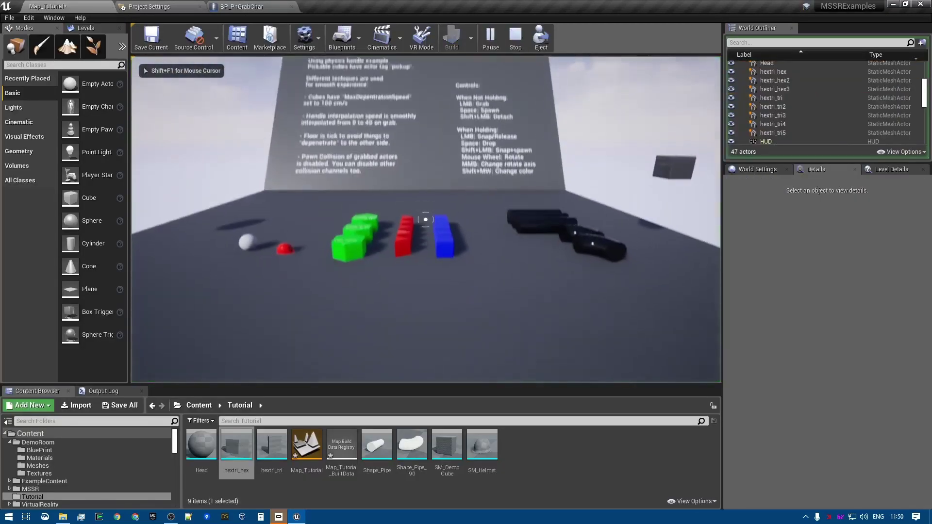
key("w")
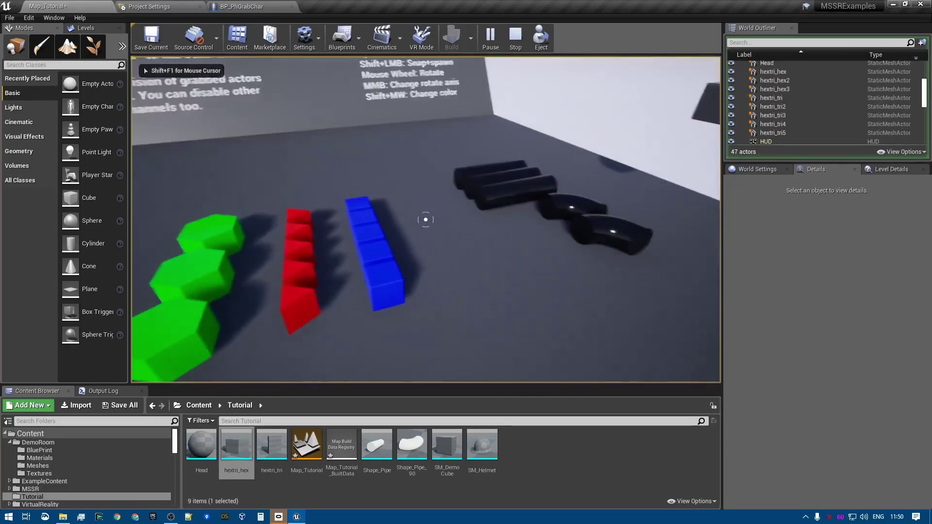
key("d")
key("a")
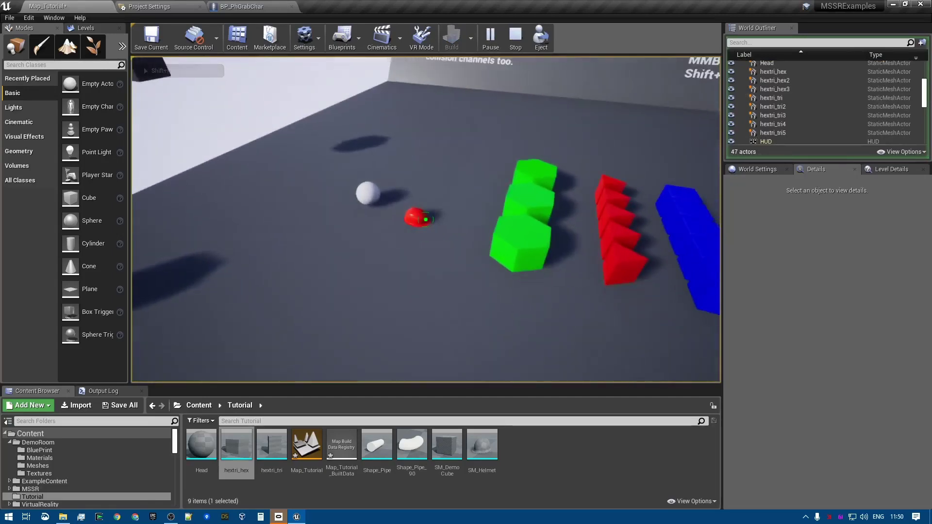
Test snapping by attaching a green hexagon to its neighbour and two red triangular prisms to the hexagons.
left_click(426, 220)
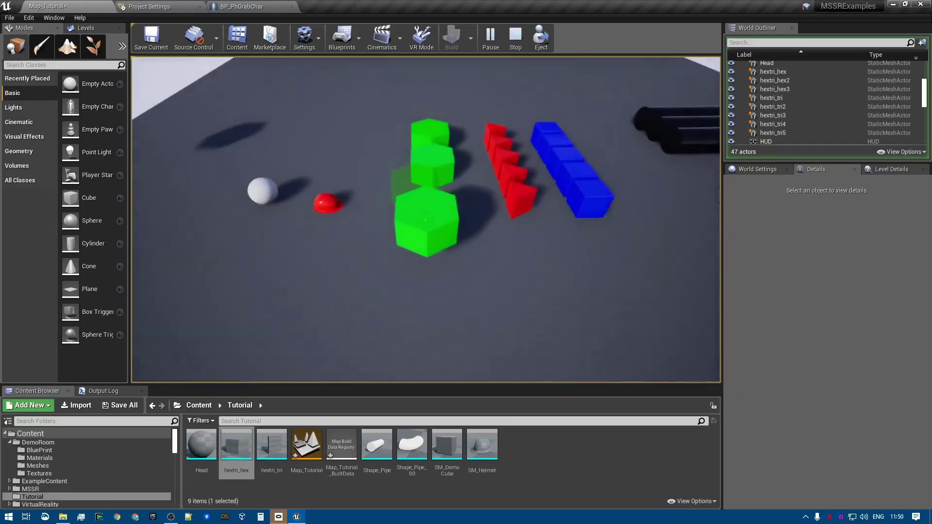
left_click(425, 219)
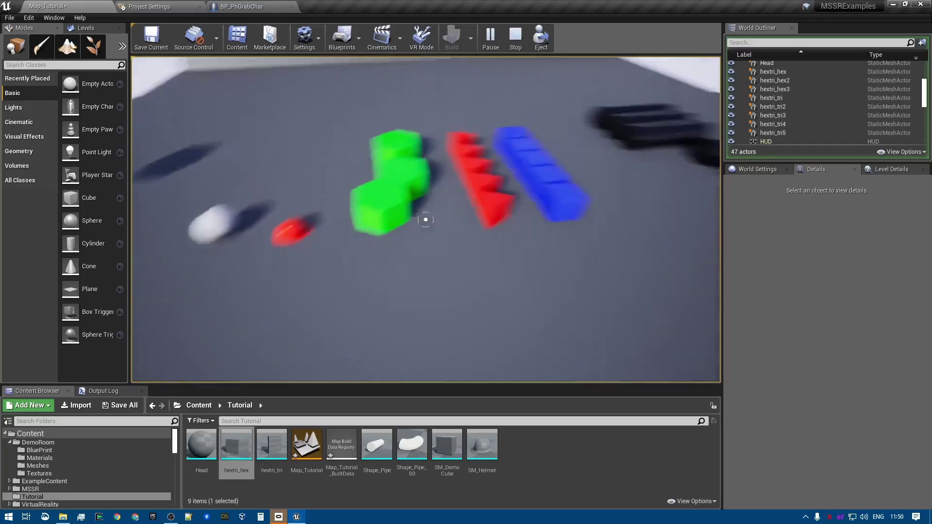
left_click(426, 219)
left_click(426, 219)
key("s")
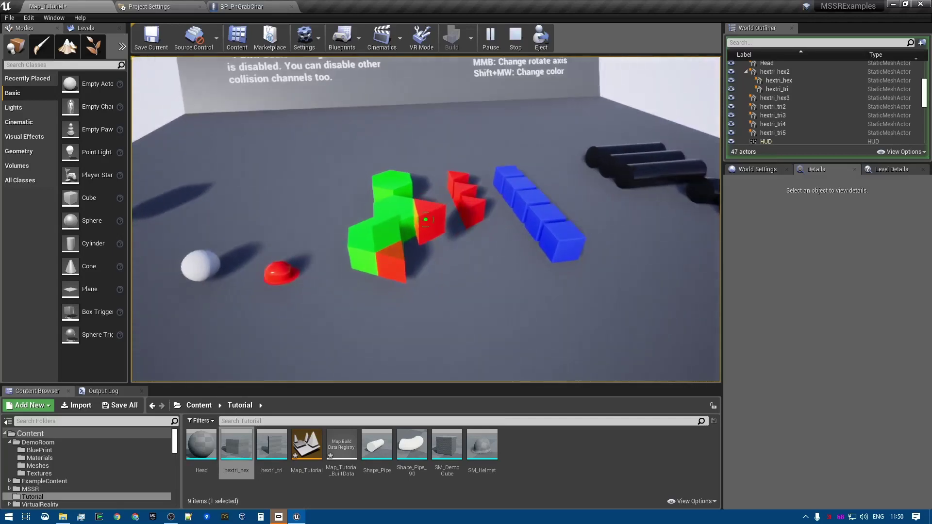
left_click(426, 219)
left_click(426, 219)
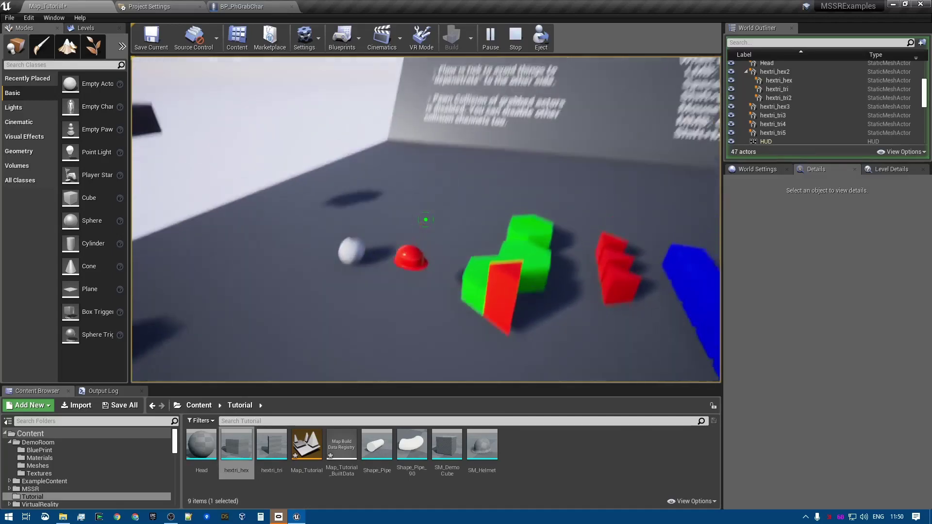
Test snapping the red helmet onto the white head, grab at it again, and end the play session.
key("a")
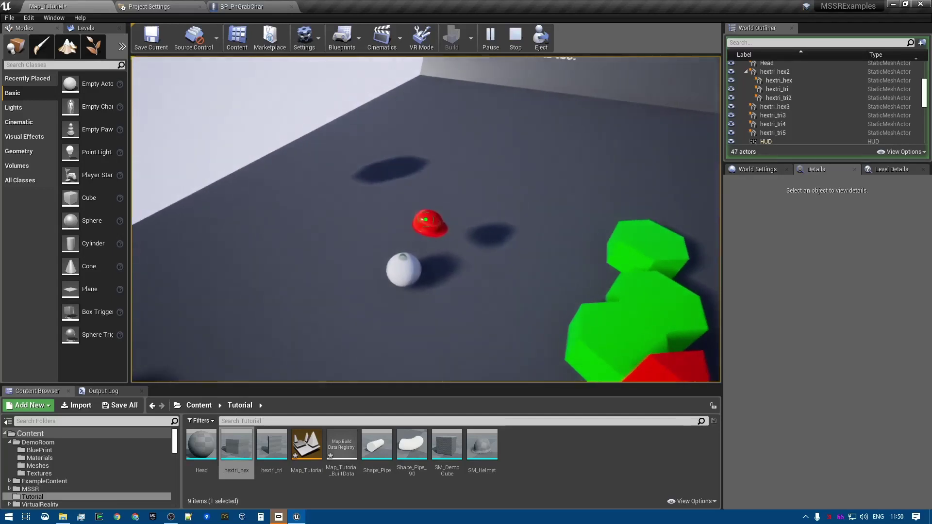
left_click(426, 220)
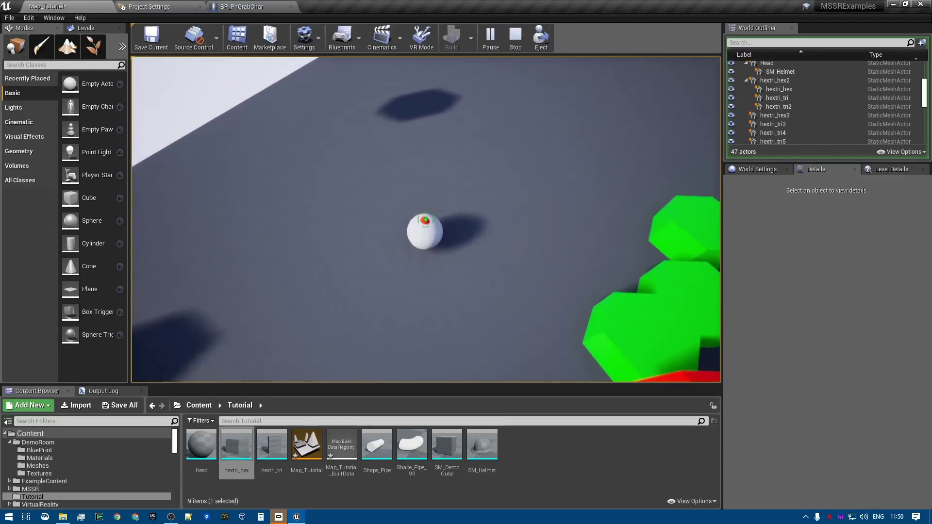
left_click(426, 220)
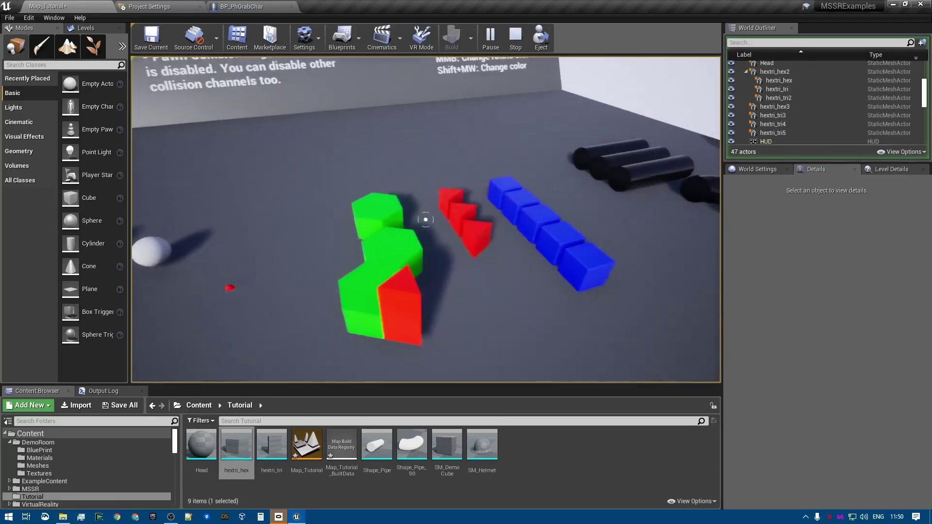
key("Escape")
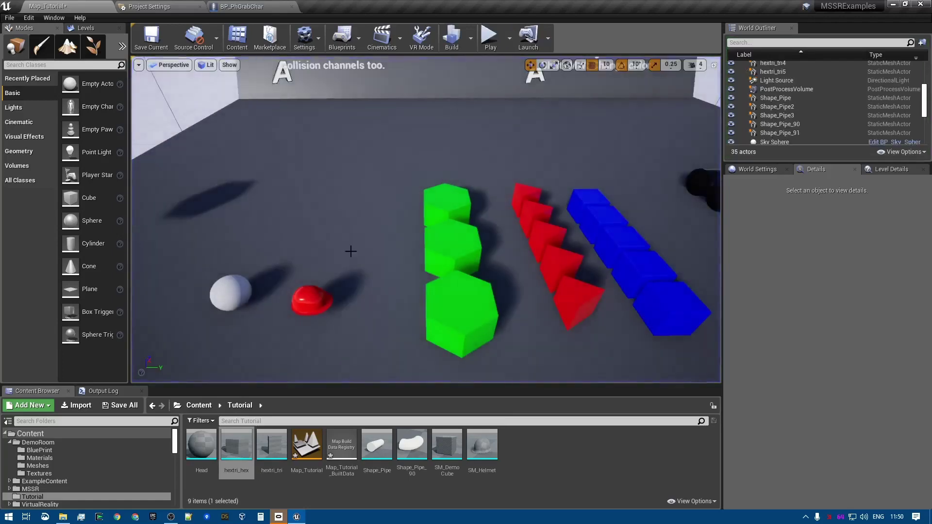
Play the level again, retry picking up the red helmet and snapping it onto the white head, and end the session.
right_click_drag(426, 220, 424, 211)
key("s")
right_click_drag(425, 220, 397, 229)
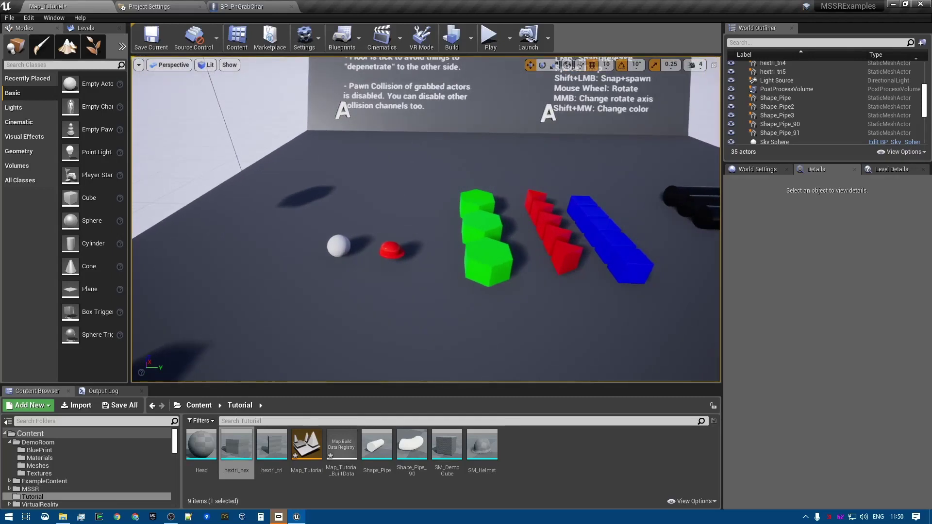
right_click_drag(357, 279, 335, 278)
key("w")
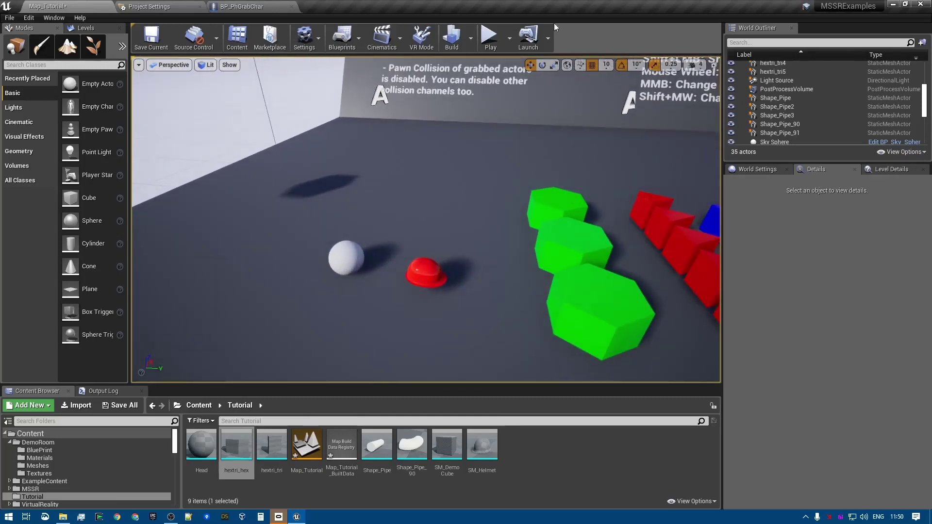
left_click(490, 38)
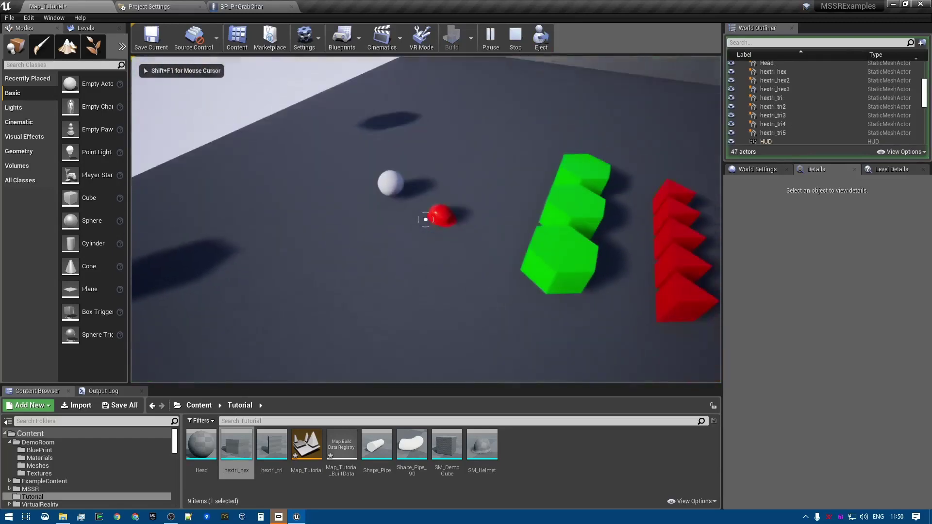
key("w")
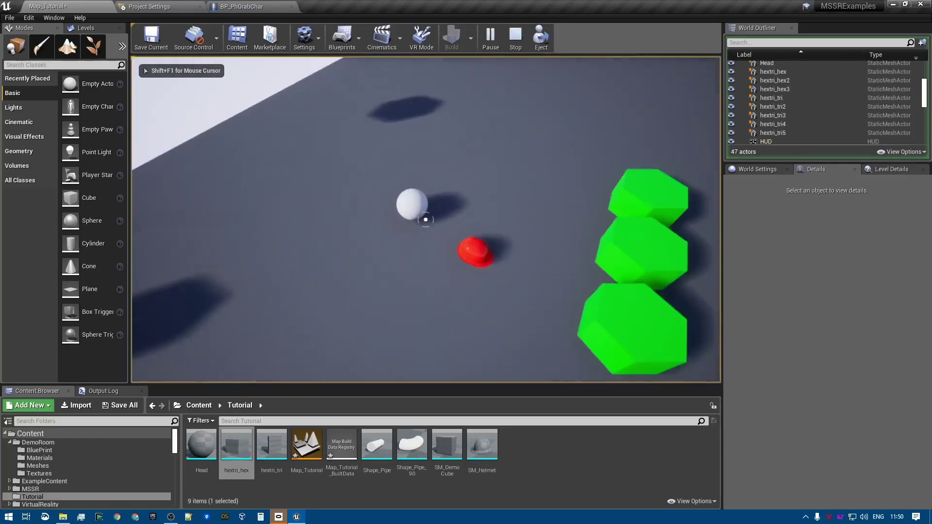
left_click(425, 219)
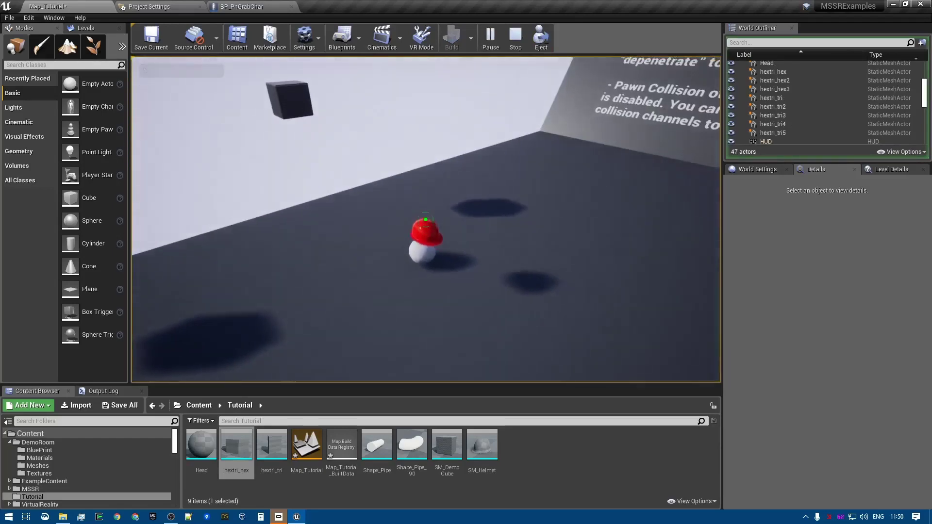
left_click(425, 219)
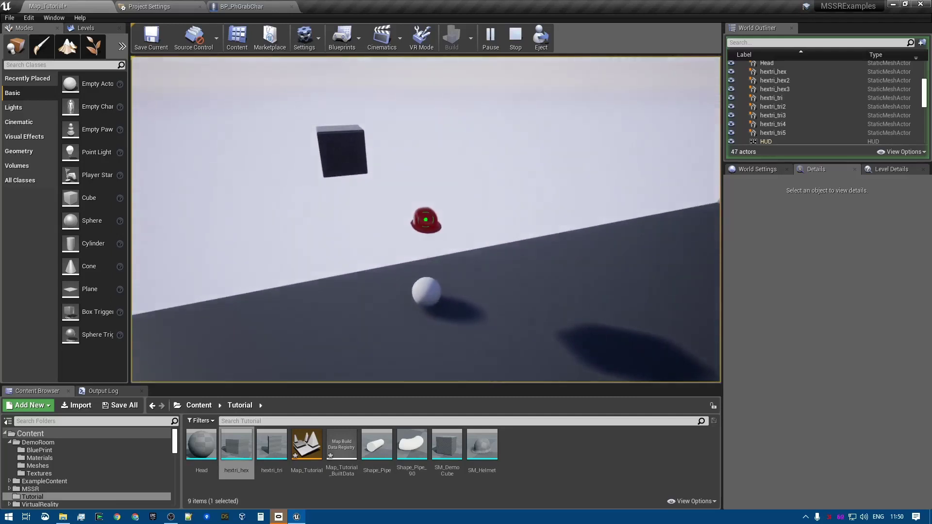
left_click(426, 219)
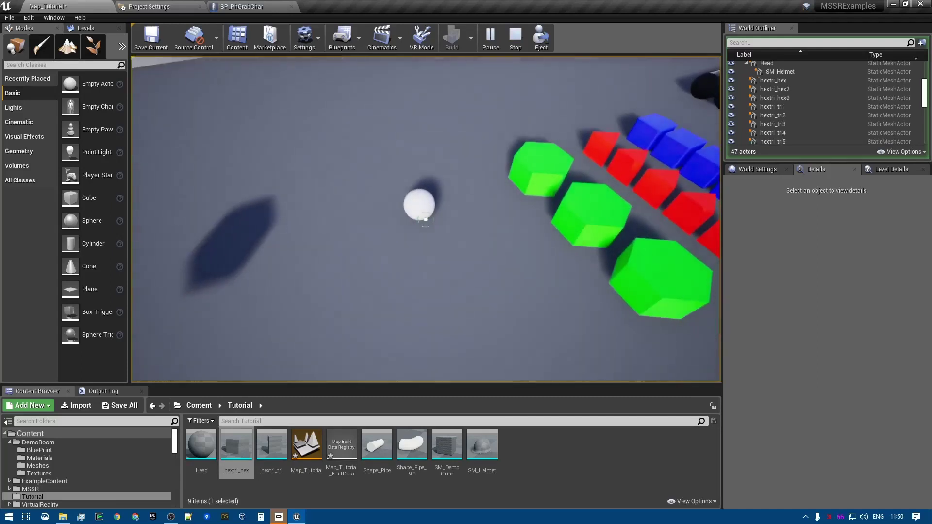
key("Escape")
Expand the Snap Settings of the BP_PhGrabChar character and set Default Scale Snap to 0.0 on X, Y and Z.
key("s")
right_click_drag(464, 274, 556, 220)
right_click_drag(452, 294, 607, 330)
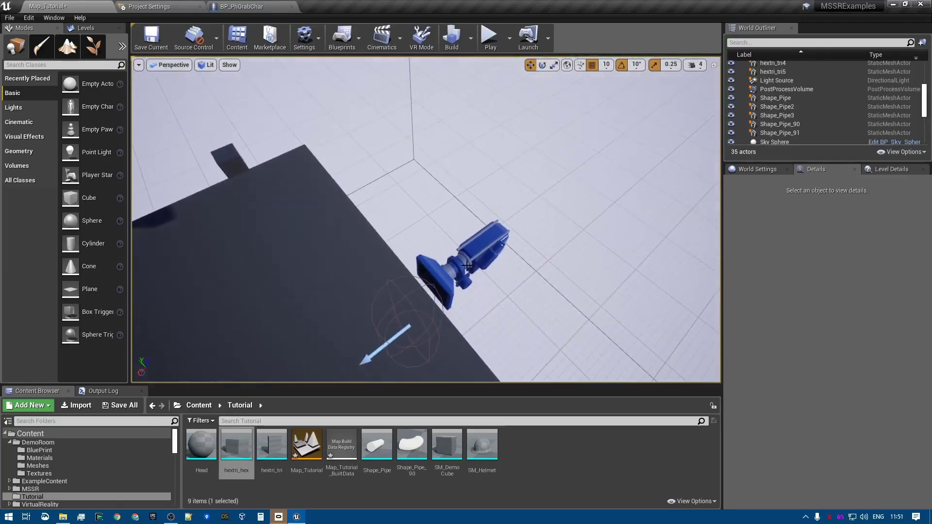
left_click(462, 262)
right_click_drag(373, 285, 300, 190)
key("s")
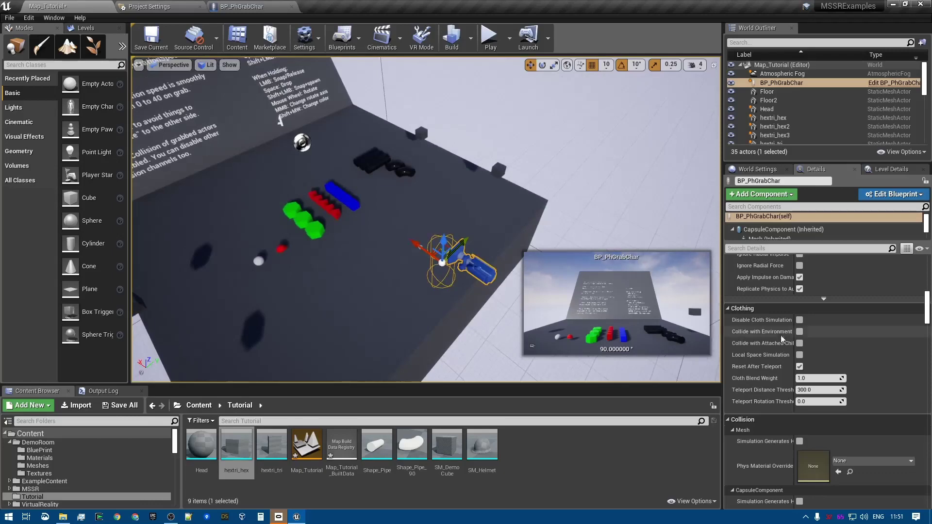
scroll(855, 339, "up", 6)
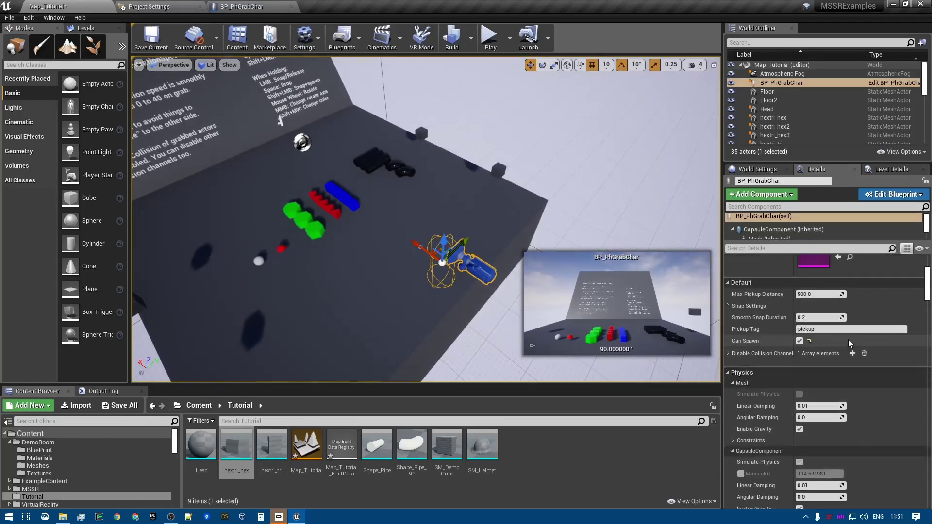
left_click(728, 306)
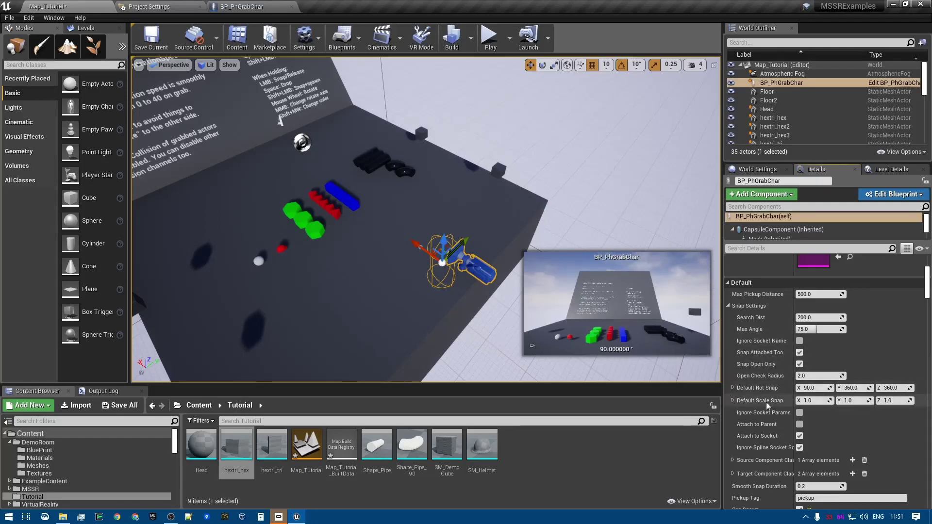
mouse_move(773, 404)
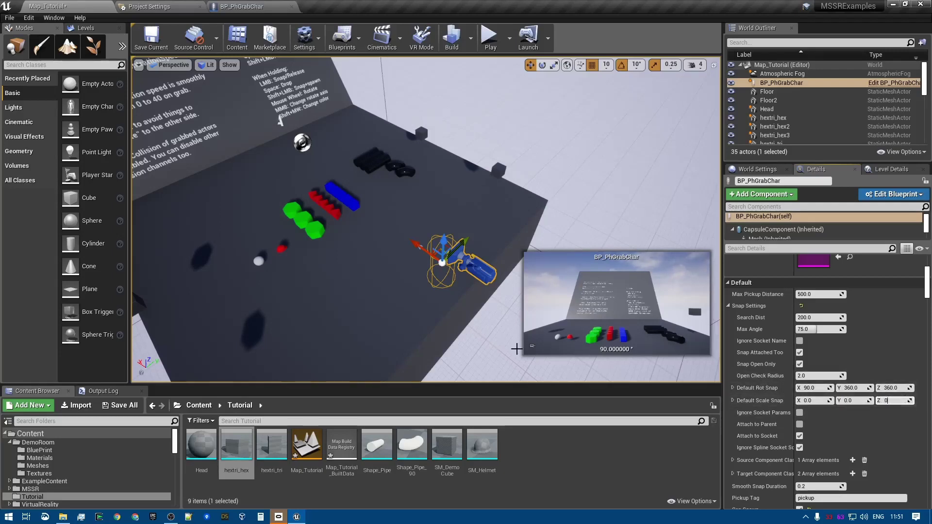
left_click(255, 287)
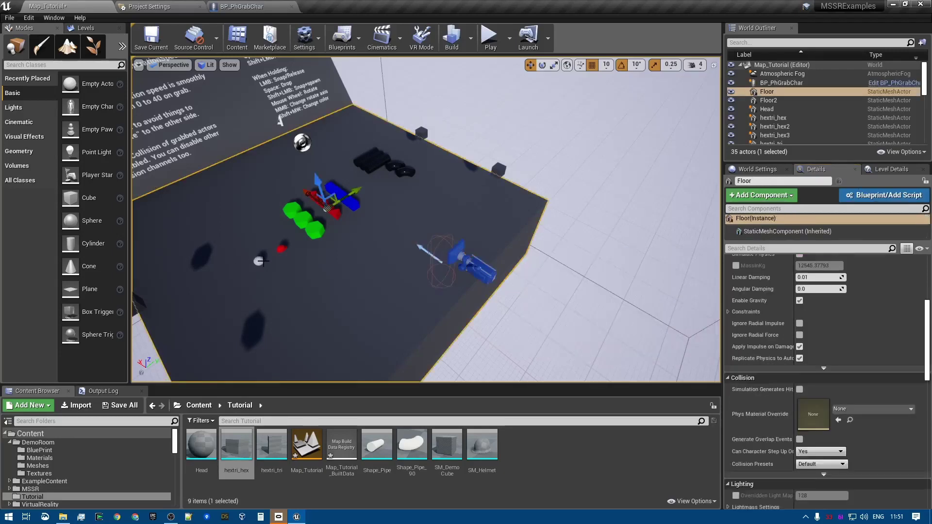
Reset the scale of the white head to its default, and undo the reset.
left_click(260, 261)
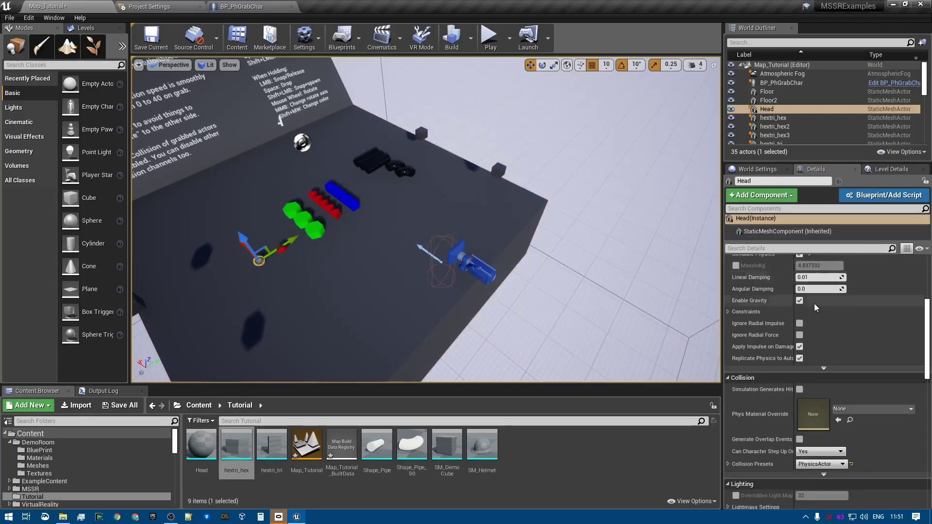
scroll(815, 307, "up", 5)
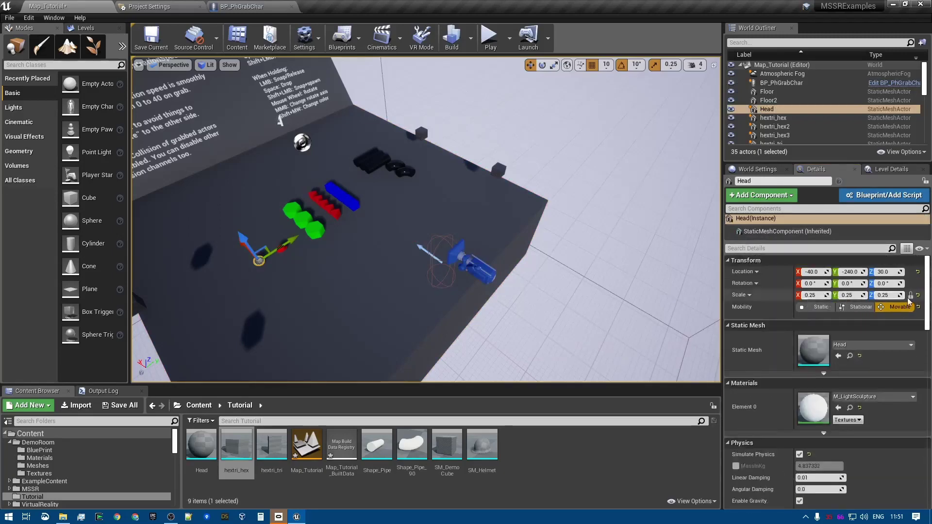
left_click(919, 295)
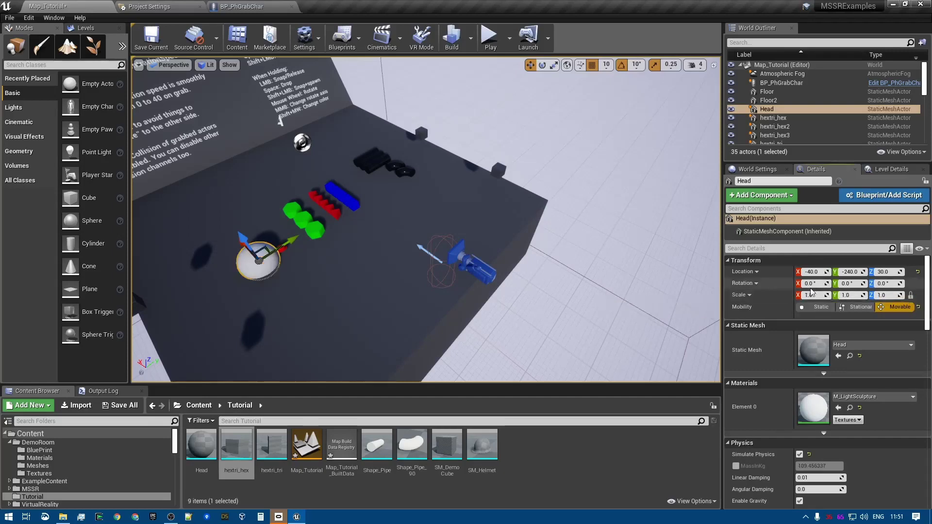
key("ctrl+z")
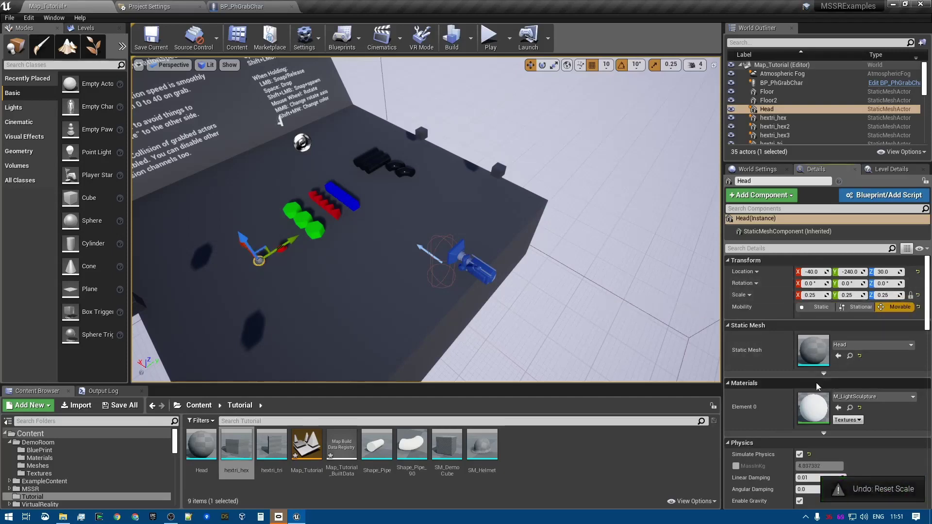
Select the BP_PhGrabChar character again and review its Default Scale Snap among the snap settings.
key("d")
right_click_drag(469, 316, 398, 310)
key("w")
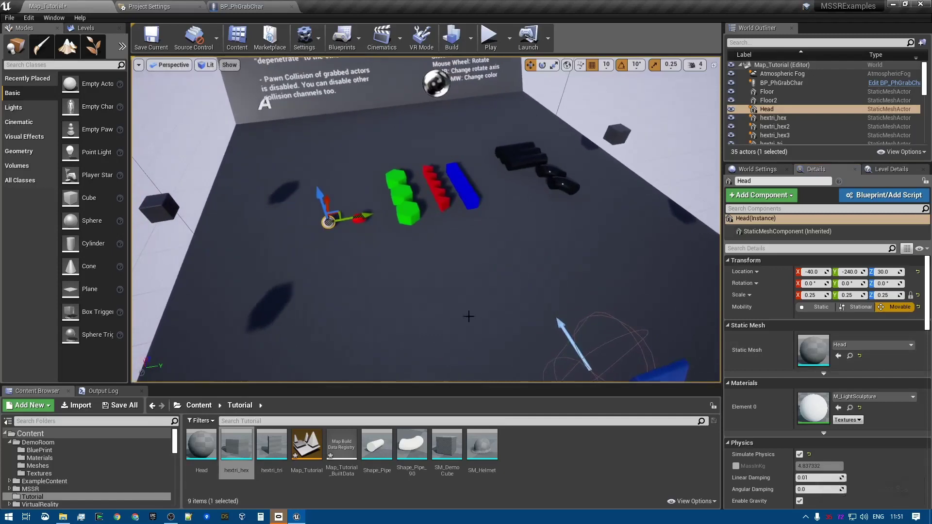
key("f")
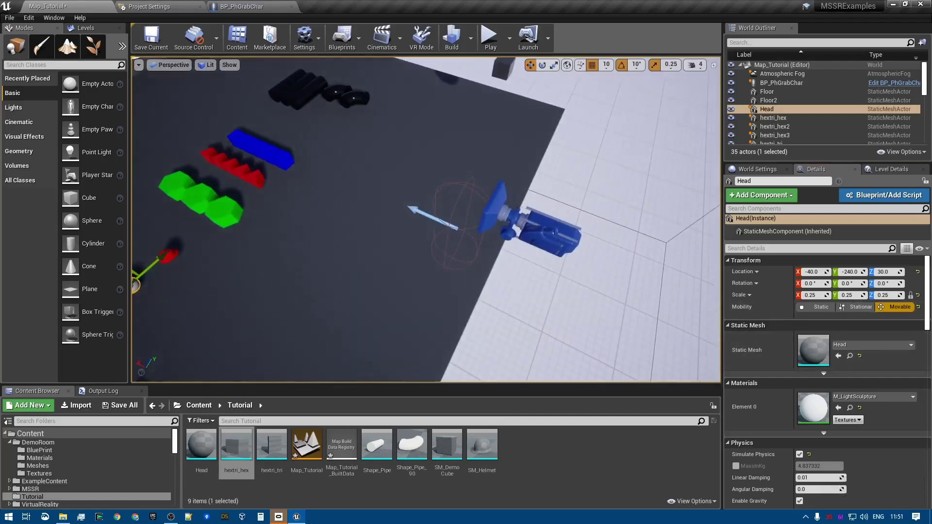
left_click(540, 232)
scroll(876, 438, "down", 5)
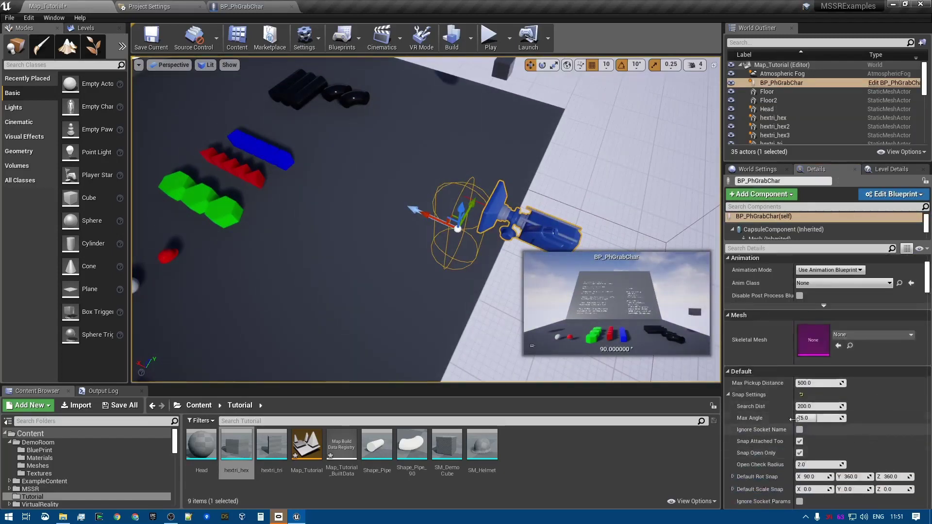
scroll(831, 457, "down", 3)
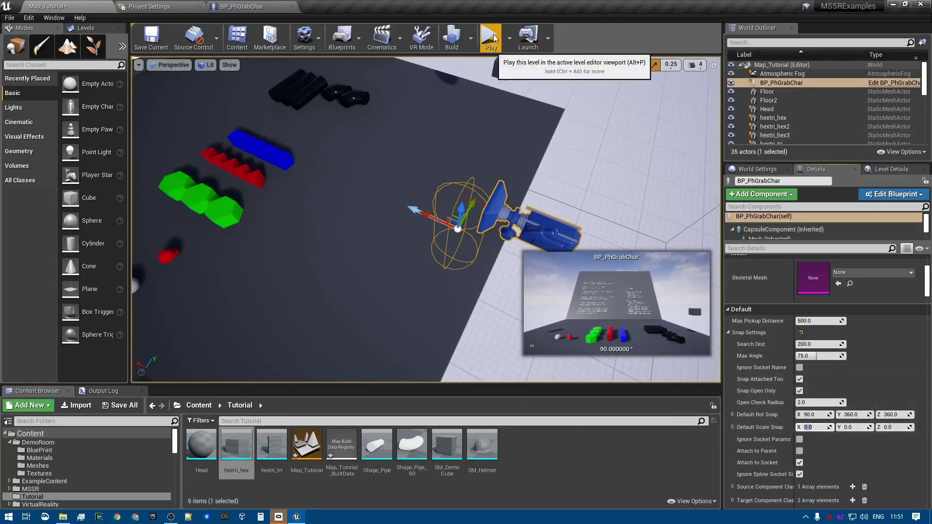
Play the level in the editor and test snapping the red helmet onto the white head.
right_click_drag(250, 315, 219, 303)
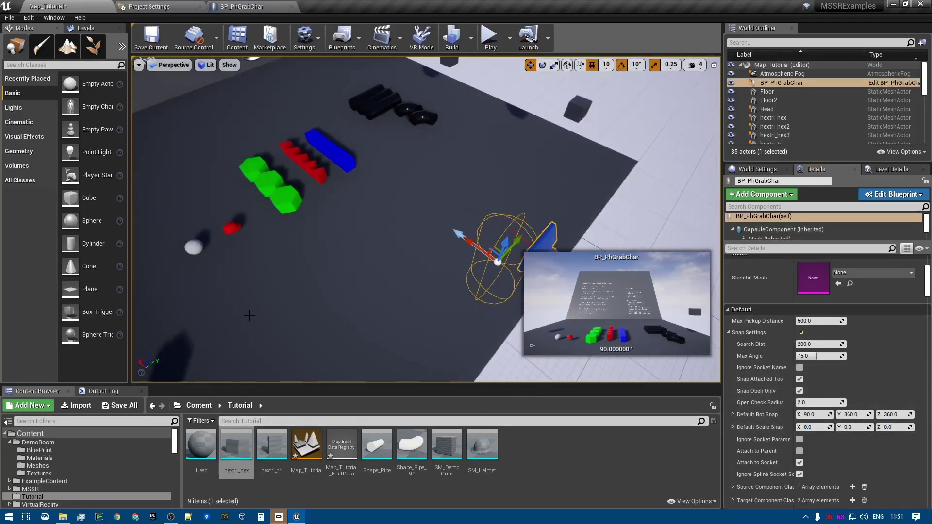
left_click(486, 35)
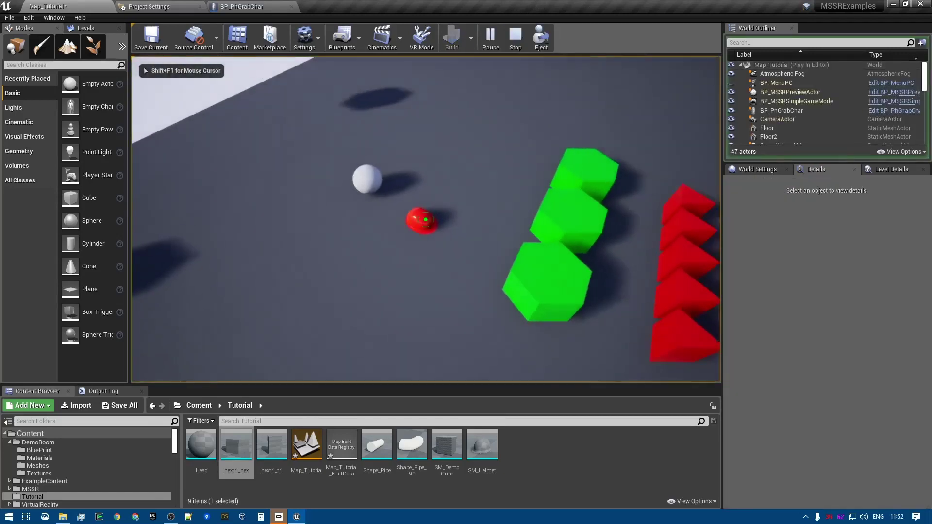
left_click_drag(425, 220, 426, 220)
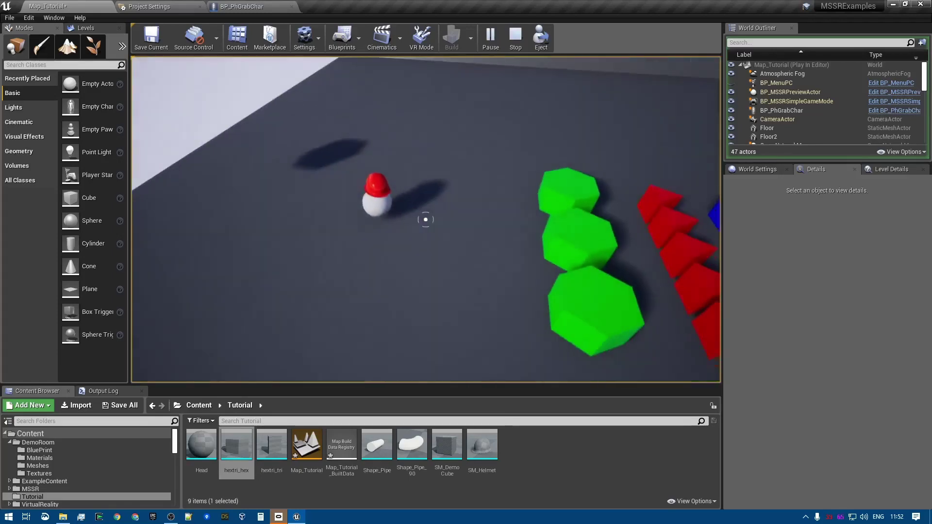
Walk over to the black pipes, test snapping one curved pipe onto the other, and end the play session.
key("a")
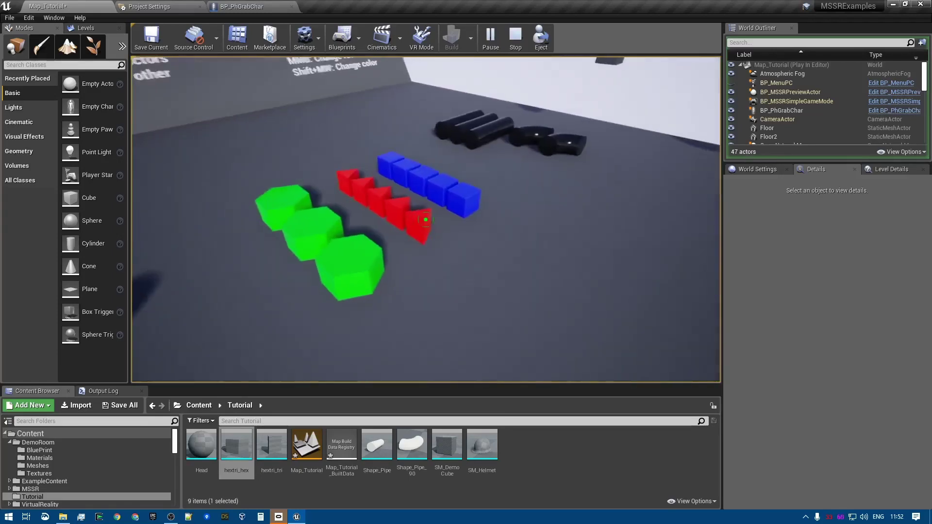
key("d")
left_click_drag(425, 220, 425, 219)
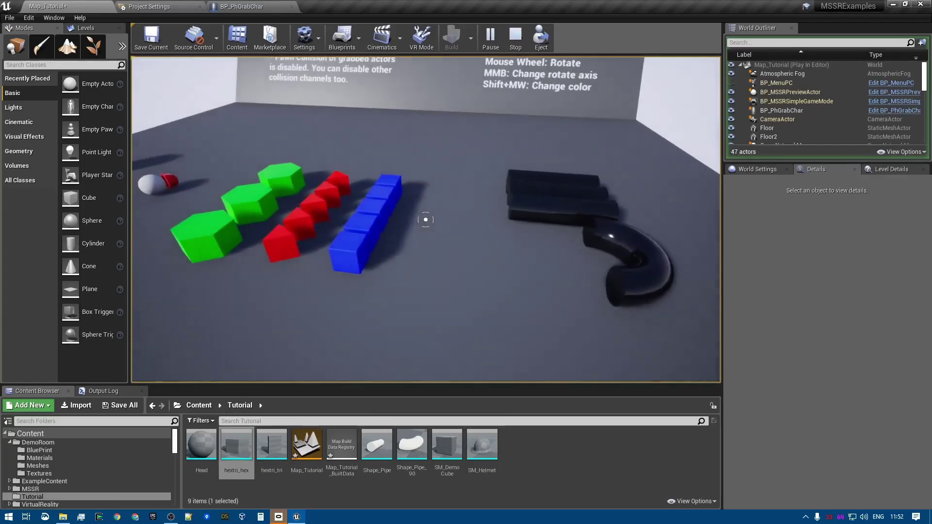
key("Escape")
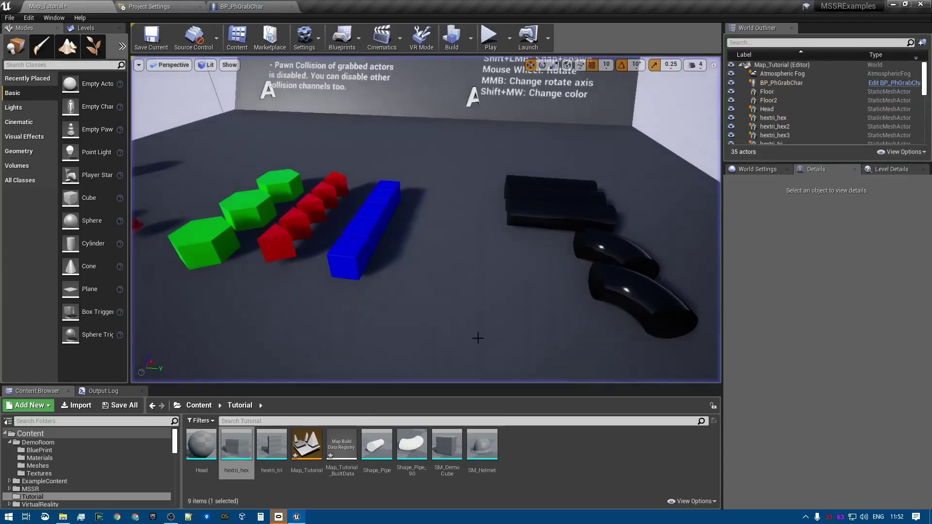
right_click_drag(426, 219, 356, 204)
right_click_drag(538, 341, 538, 341)
key("w")
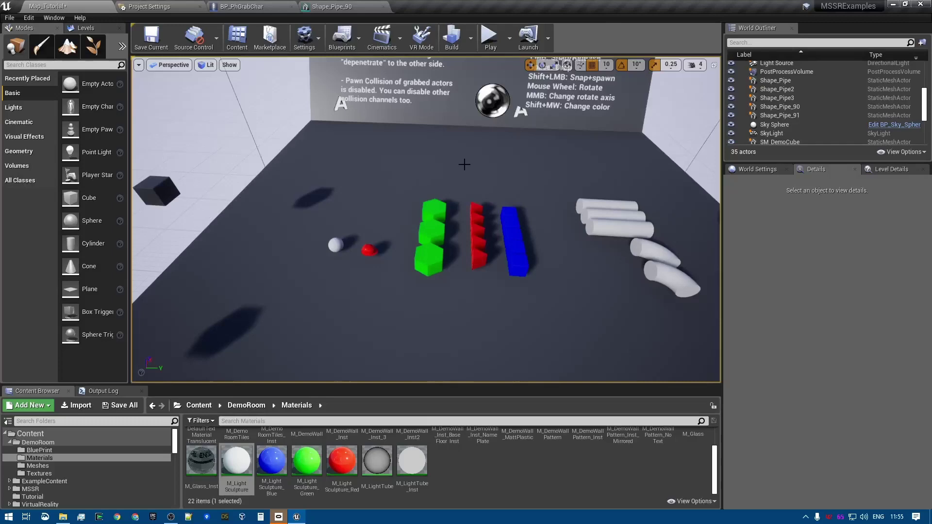
Play the level again, pick up the nearest green hexagon and snap it onto the nearest red triangular prism.
right_click_drag(464, 165, 475, 214)
left_click(488, 38)
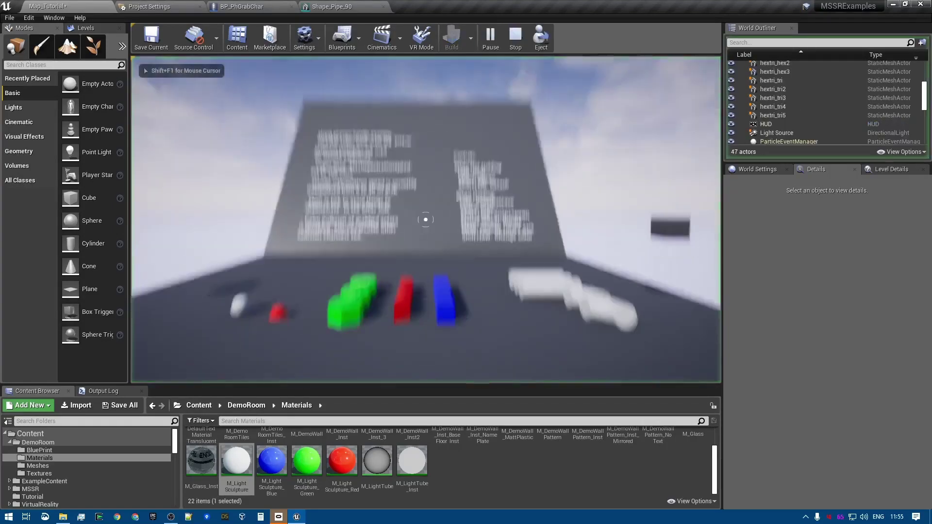
key("w")
left_click(425, 219)
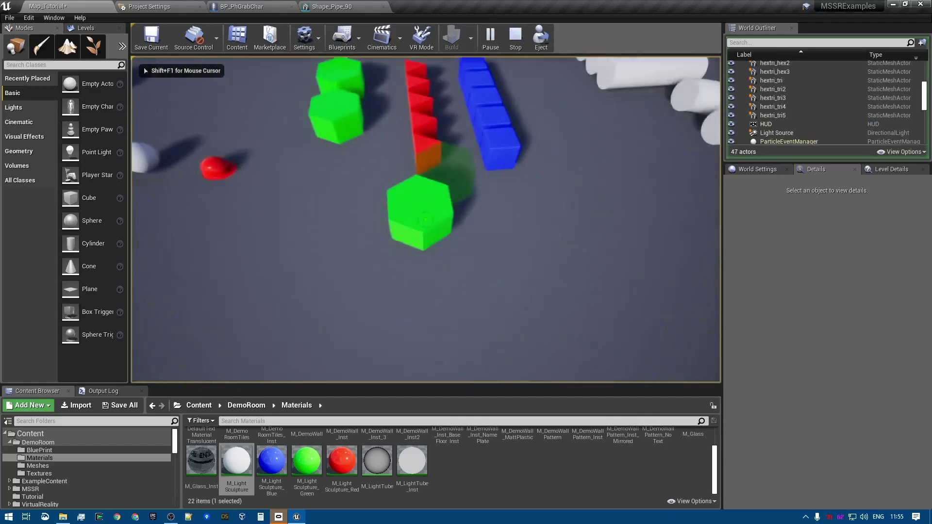
left_click(425, 220)
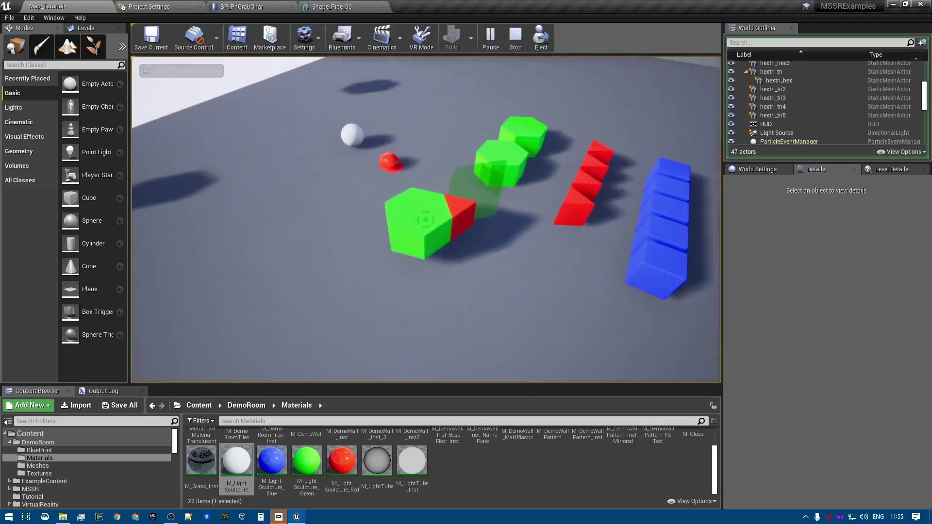
Pick up two more red triangular prisms in turn, rotate each one and snap it onto the hexagon-and-prism assembly.
left_click(426, 220)
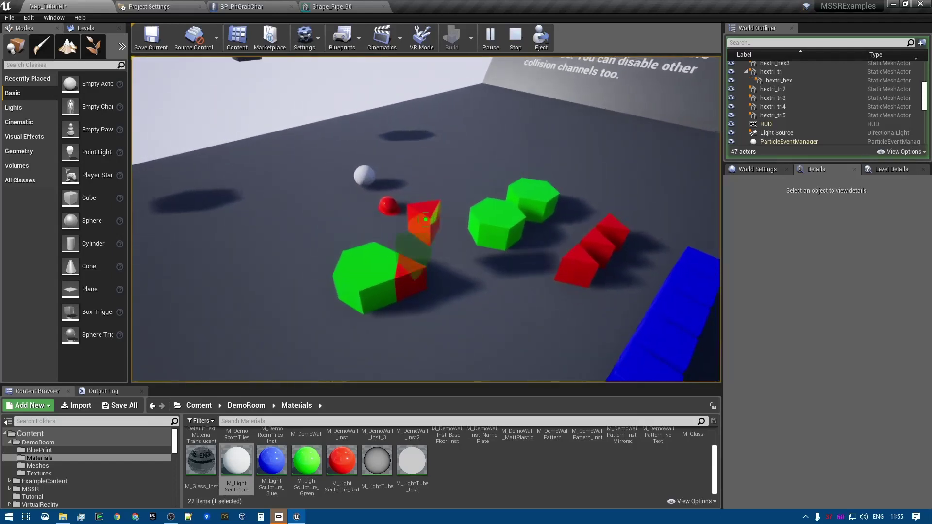
scroll(425, 219, "up", 2)
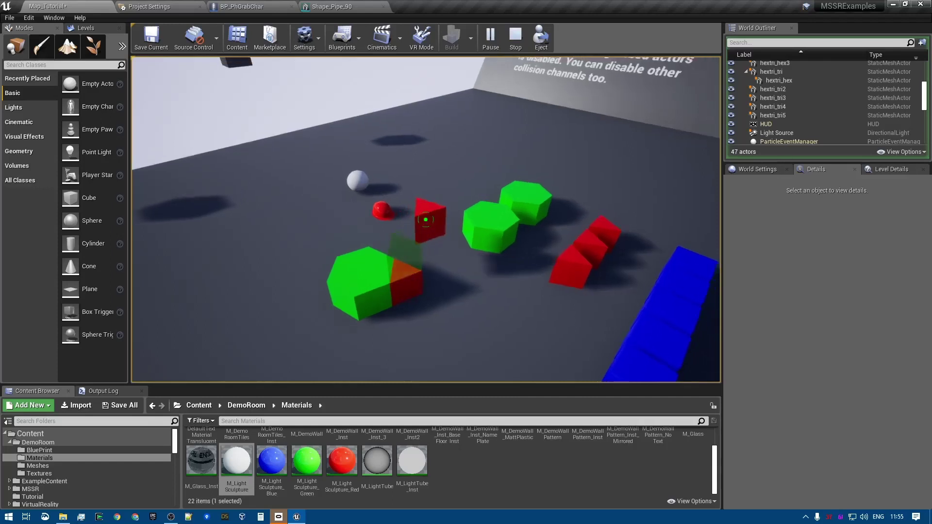
left_click(425, 220)
left_click(426, 219)
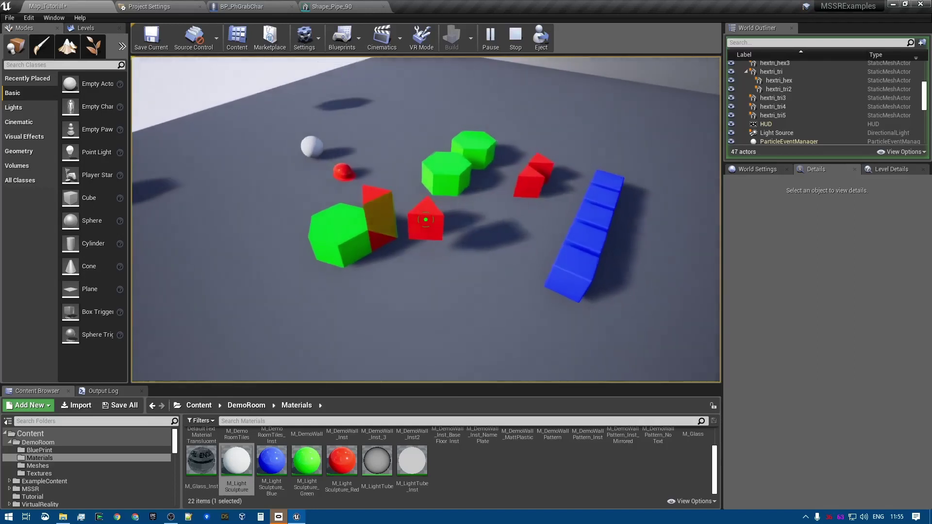
scroll(426, 219, "up", 2)
scroll(425, 219, "up", 1)
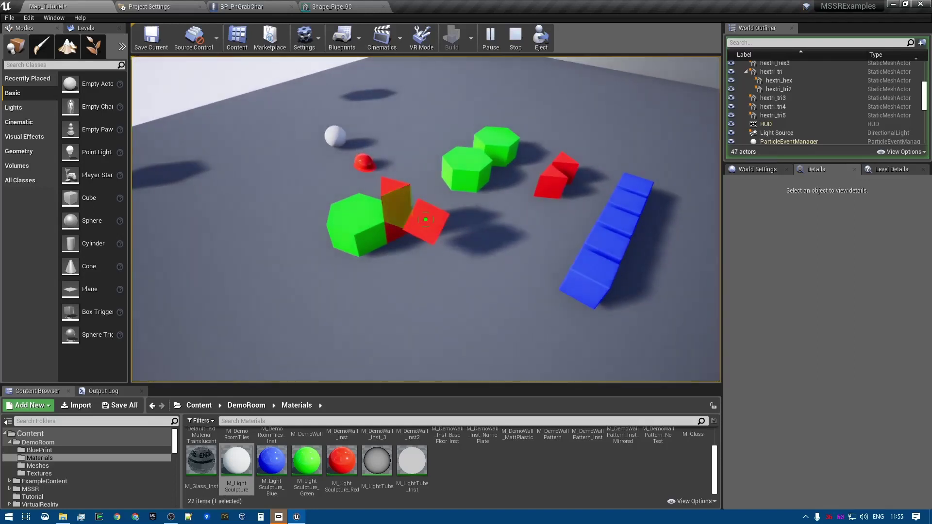
left_click(425, 220, "shift")
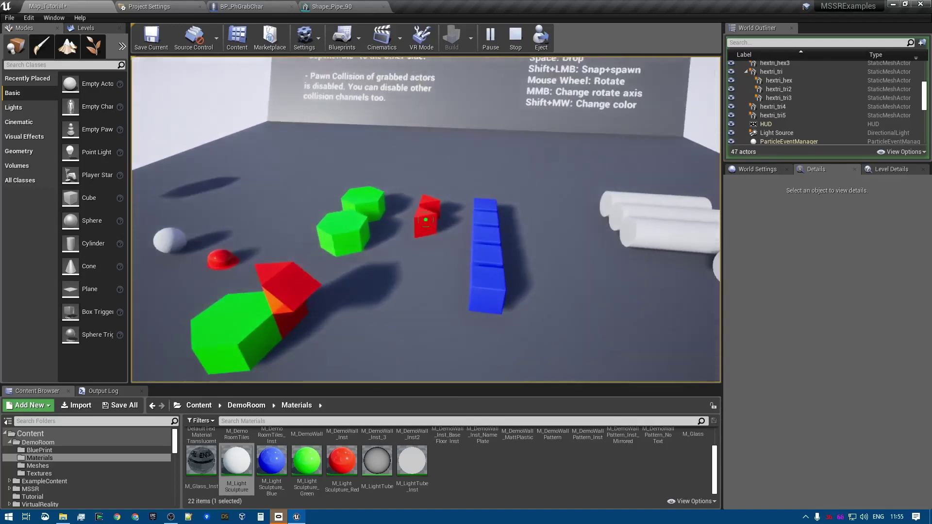
Snap a fourth red triangular prism onto the assembly, view it from several sides and end the play session.
left_click(426, 219)
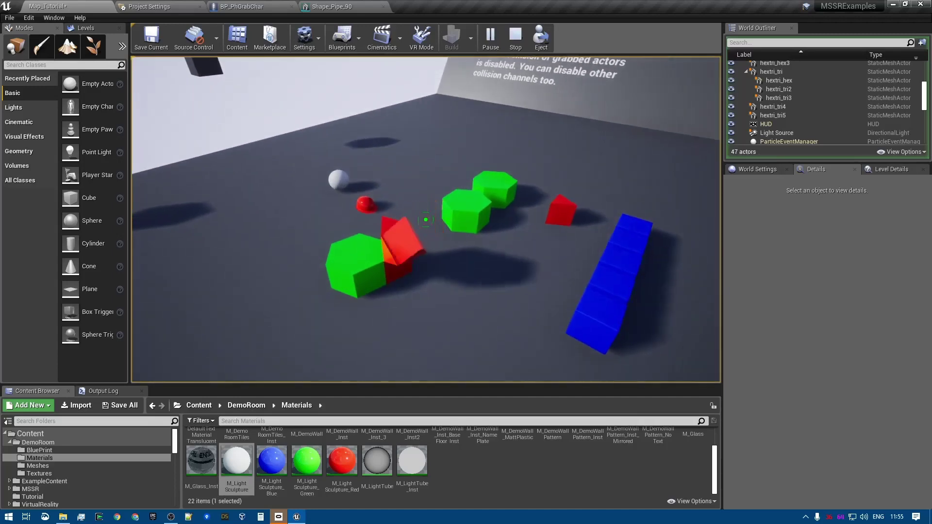
key("a")
key("d")
key("a")
key("d")
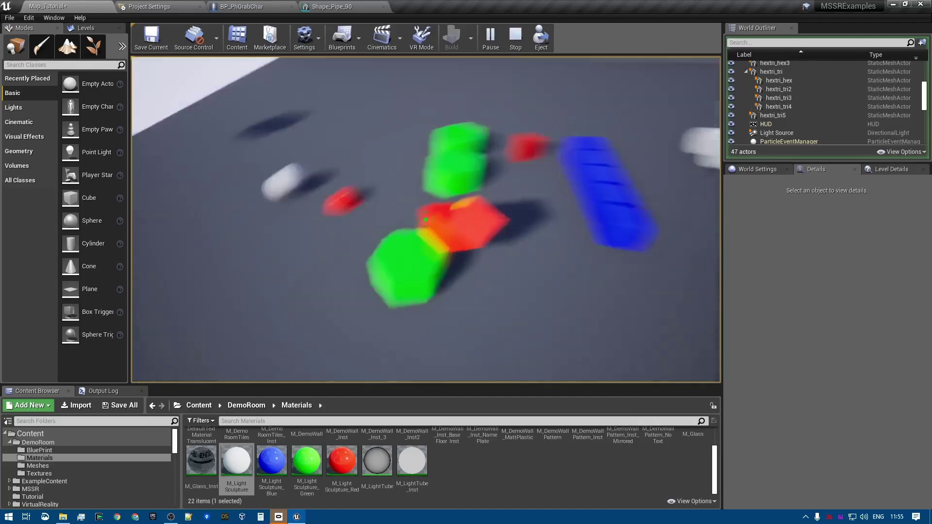
key("Escape")
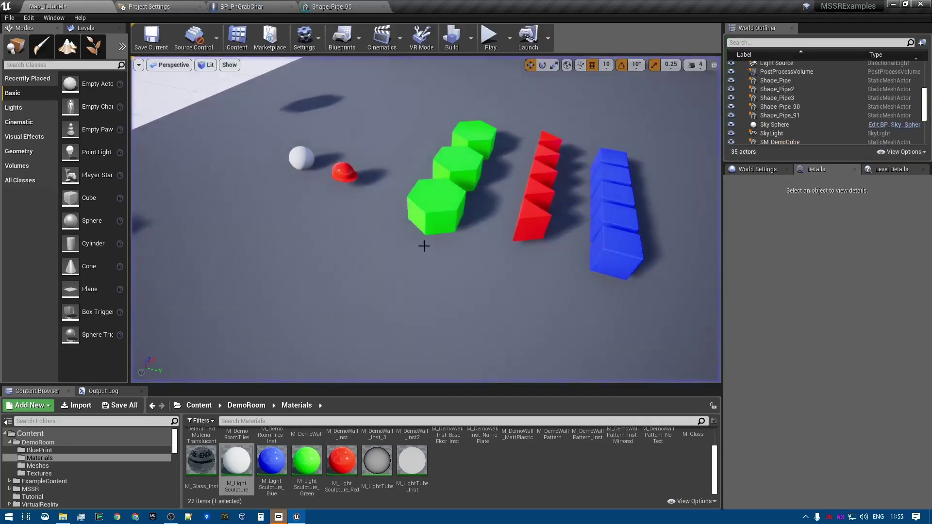
Select the nearest red triangular prism, hextri_tri, and open its static mesh for editing.
right_click_drag(423, 246, 476, 223)
key("d")
key("w")
key("s")
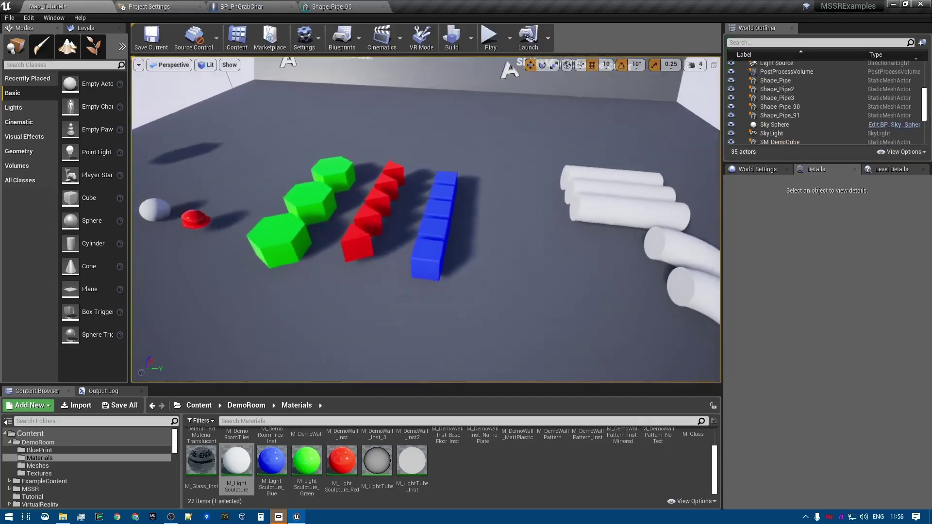
left_click(359, 242)
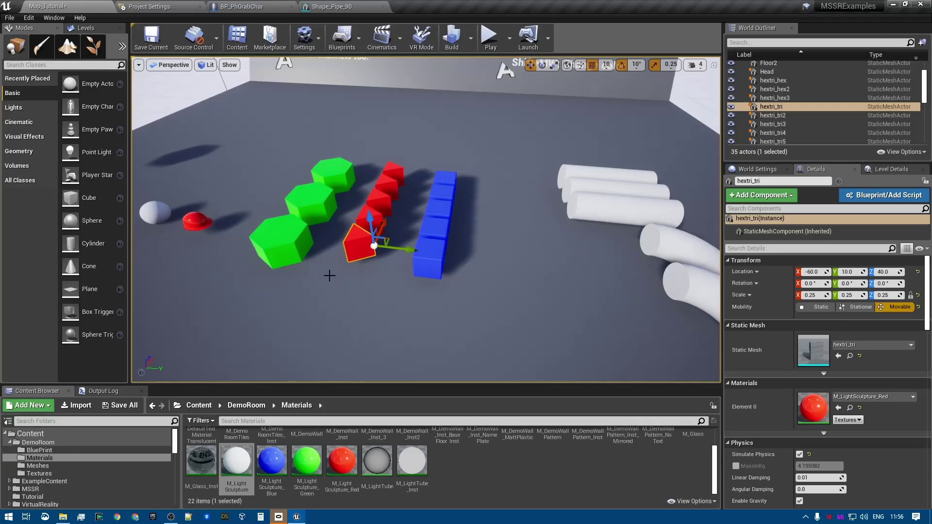
key("ctrl+e")
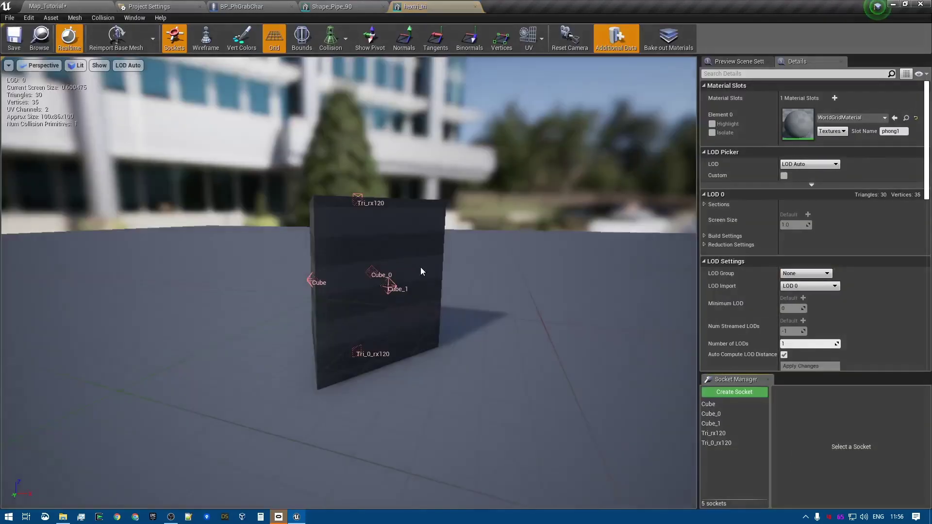
View the hextri_tri prism from several sides and select its Cube_1 and Cube side-face sockets in turn.
key("d")
right_click_drag(640, 243, 543, 258)
key("e")
key("w")
key("a")
key("s")
key("d")
key("w")
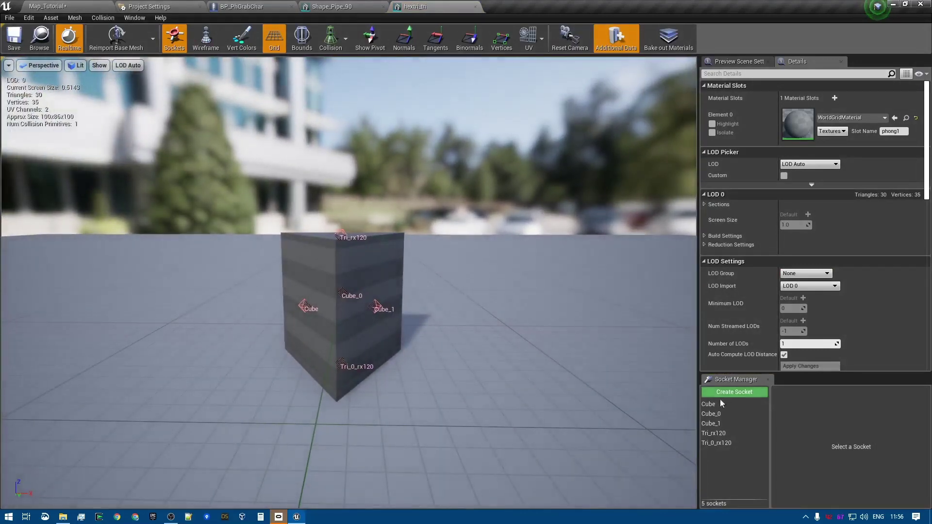
left_click(378, 309)
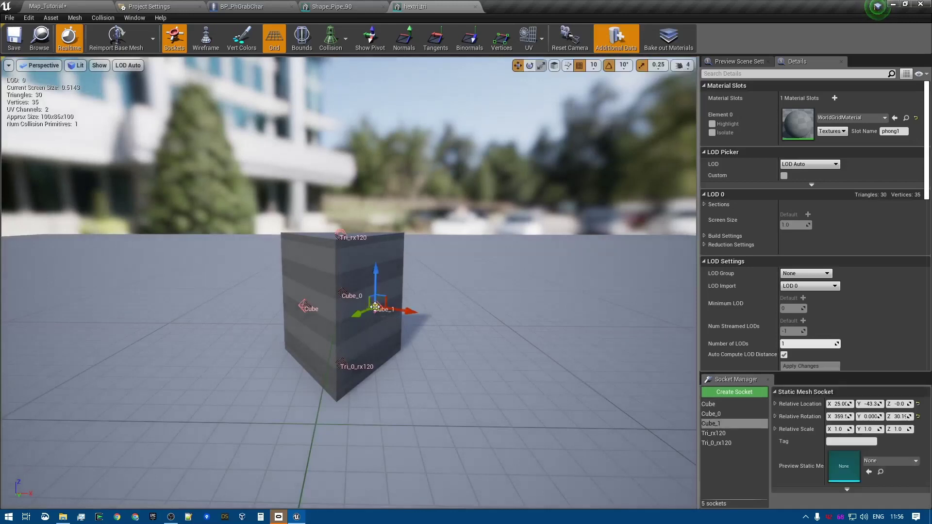
left_click(303, 309)
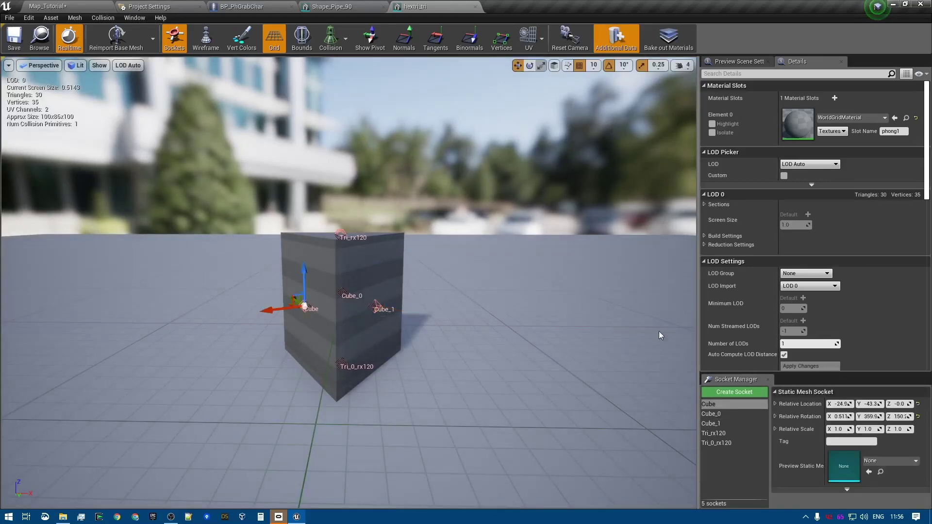
Go through all five sockets of the prism in order, from Cube to Tri_0_rx120, to review their placement.
left_click(711, 406)
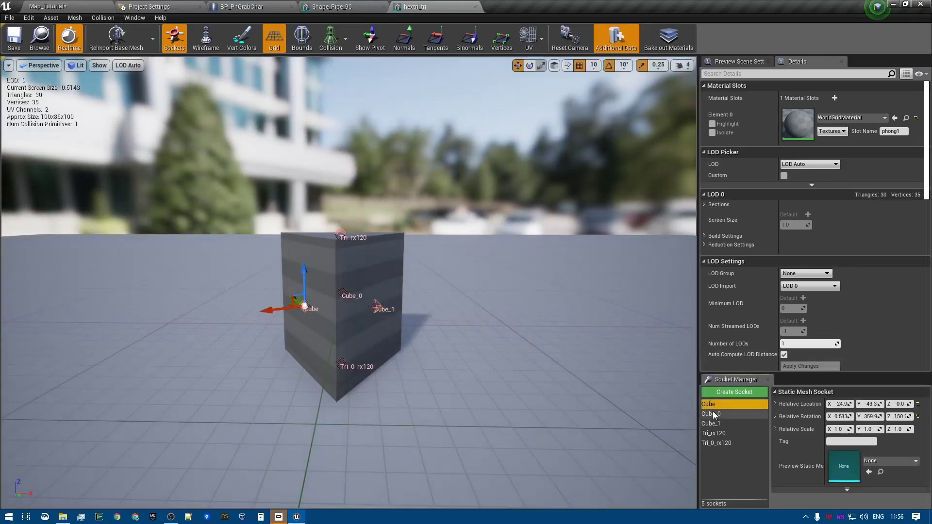
left_click(712, 414)
left_click(716, 424)
left_click(718, 433)
left_click(723, 443)
Examine the prism's sockets from opposite sides, checking the axes of the Tri_rx120 socket and the Cube_1 socket.
right_click_drag(433, 315, 577, 308)
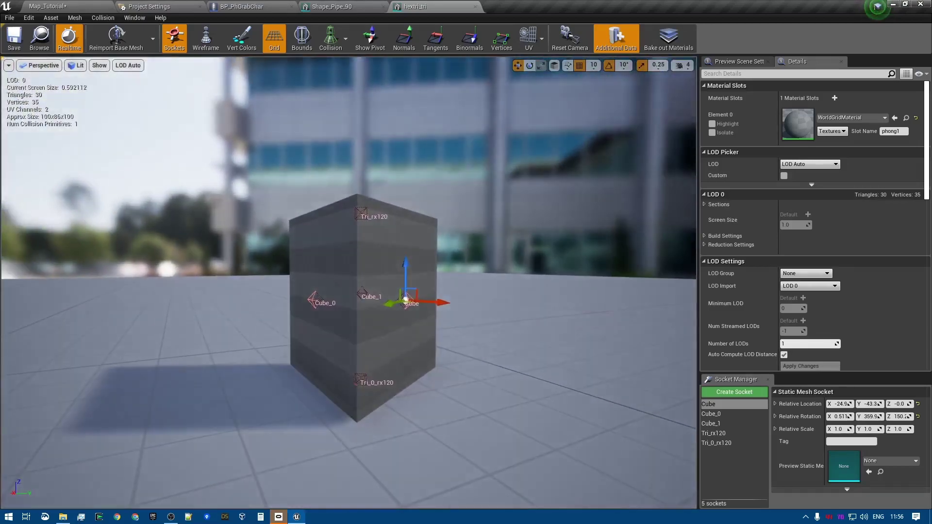
right_click_drag(384, 297, 343, 329)
left_click(315, 323)
right_click_drag(398, 280, 401, 279)
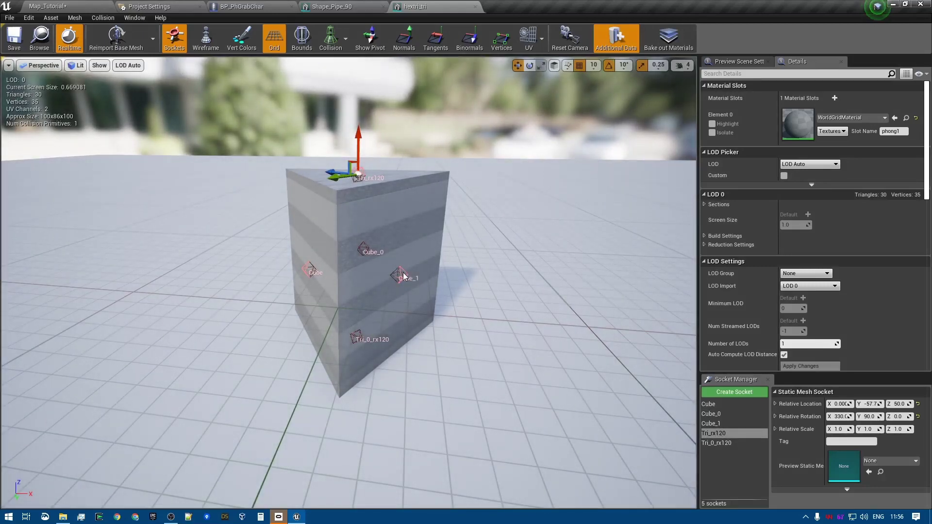
right_click_drag(474, 258, 389, 262)
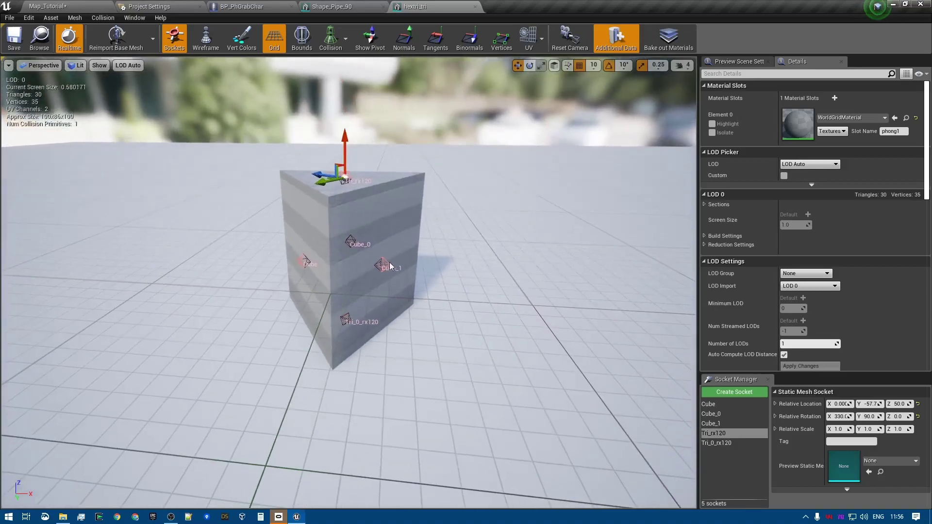
left_click(384, 265)
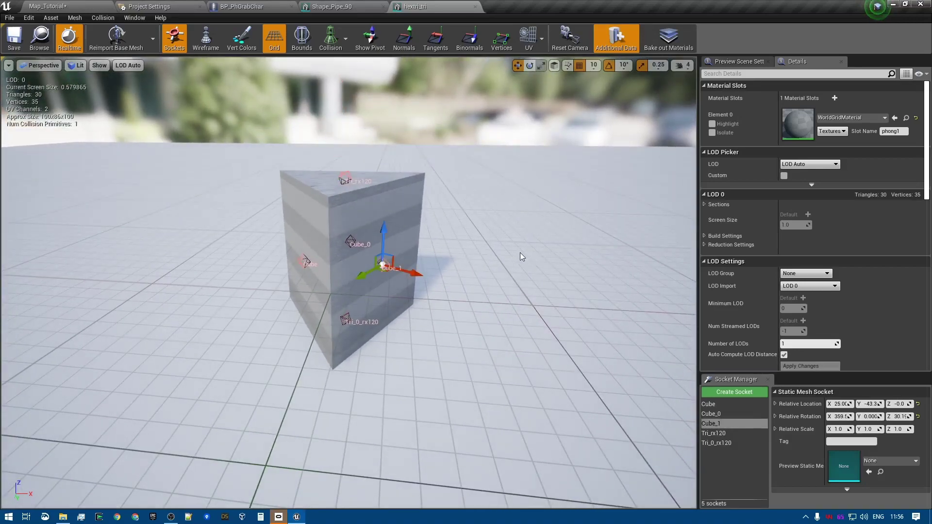
Look closely at the Cube_1 socket's axes on its face, and select the Cube socket on the neighbouring face.
right_click_drag(482, 249, 427, 252)
right_click_drag(471, 249, 424, 249)
key("d")
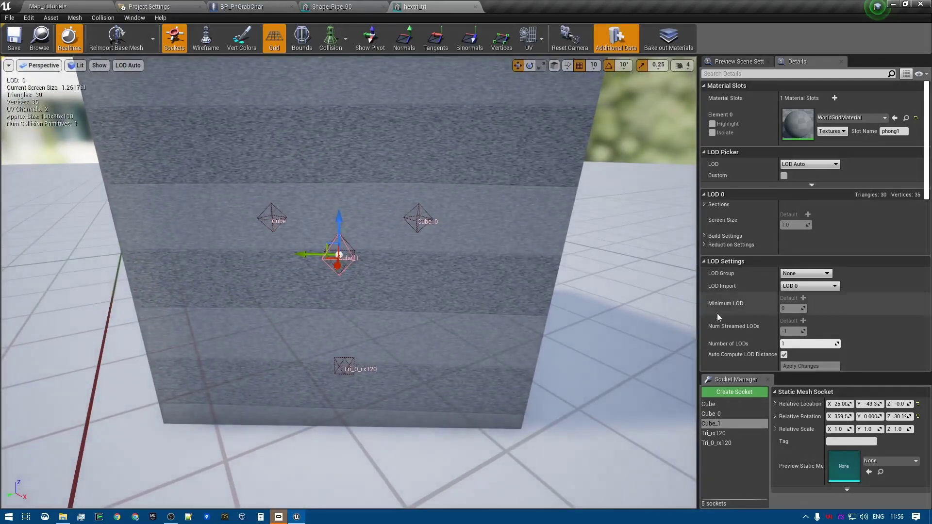
right_click_drag(485, 292, 632, 266)
key("a")
key("e")
key("a")
right_click_drag(412, 232, 435, 255)
key("w")
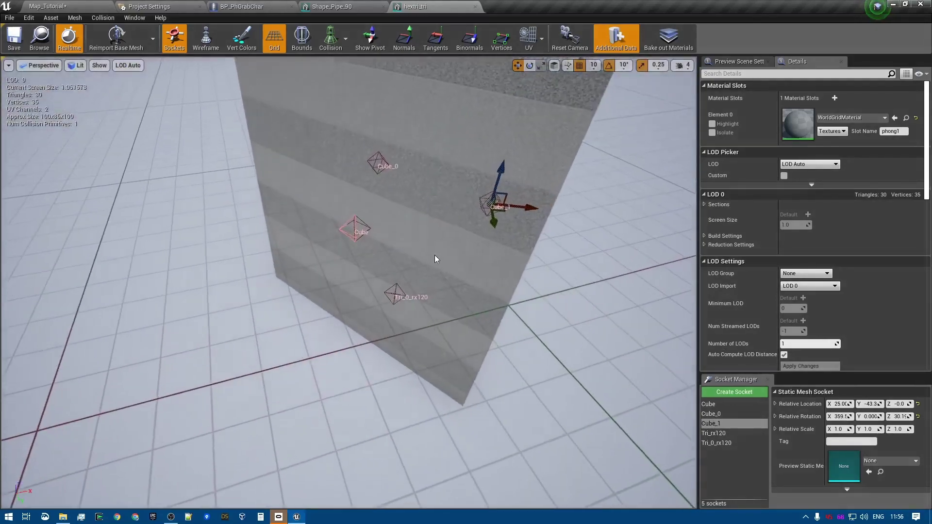
left_click(354, 232)
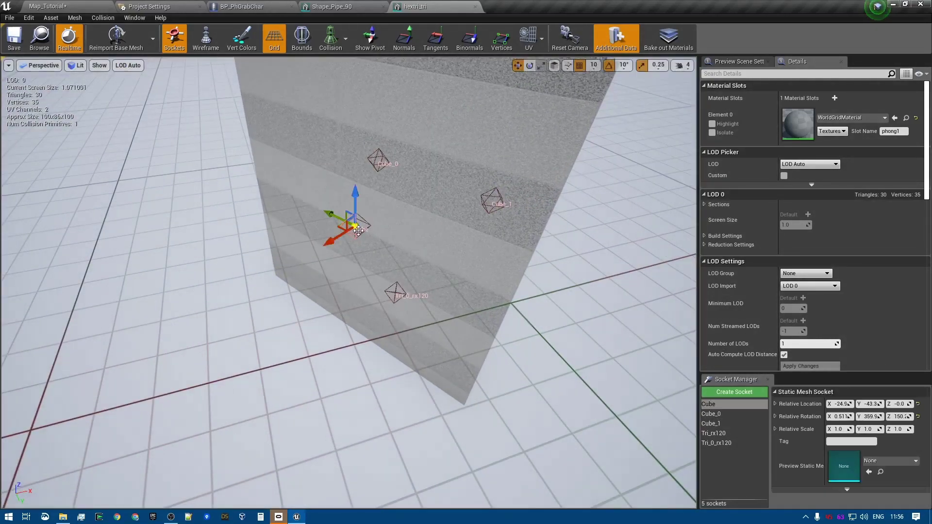
Compare the orientation of the Cube socket with the other side-face sockets by viewing the prism from different angles.
right_click_drag(602, 339, 491, 286)
key("s")
key("d")
key("w")
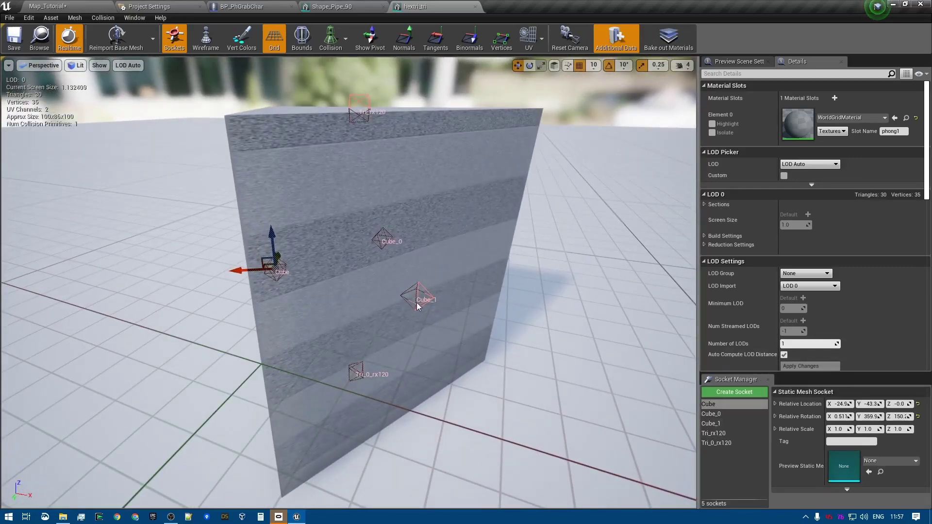
right_click_drag(444, 246, 484, 260)
key("s")
key("d")
key("w")
key("w")
right_click_drag(368, 214, 387, 215)
key("s")
key("a")
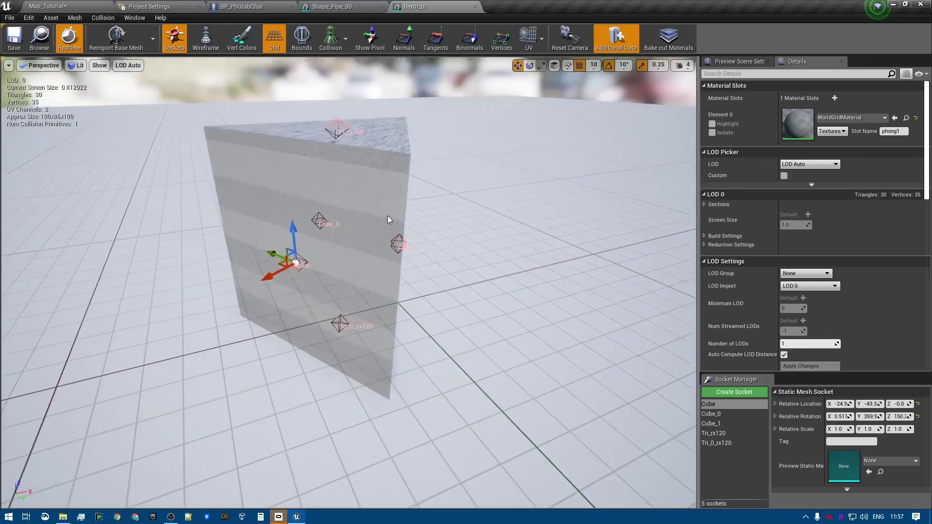
Switch to the BP_PhGrabChar blueprint and review the Pickup Impl function graph, including the center-of-mass grab section.
left_click(241, 7)
scroll(547, 278, "down", 4)
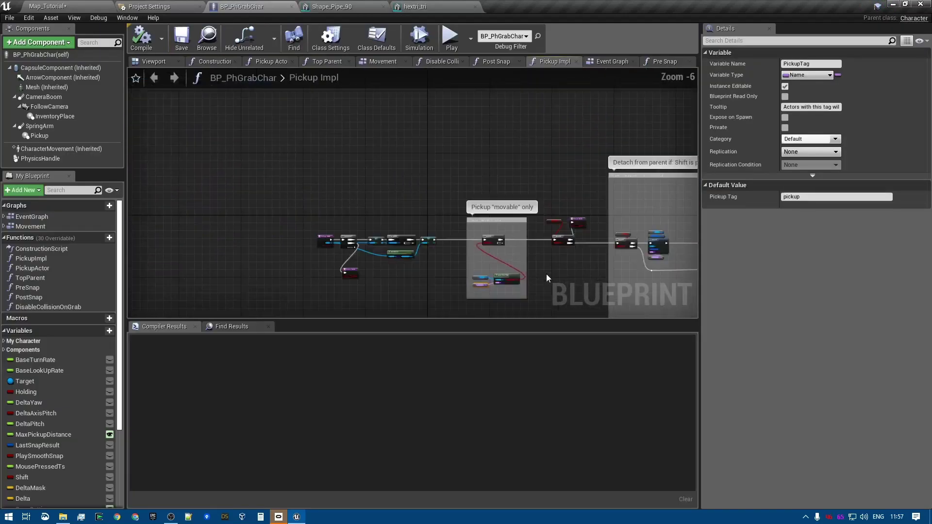
scroll(547, 278, "down", 1)
right_click_drag(551, 260, 146, 180)
scroll(483, 218, "up", 3)
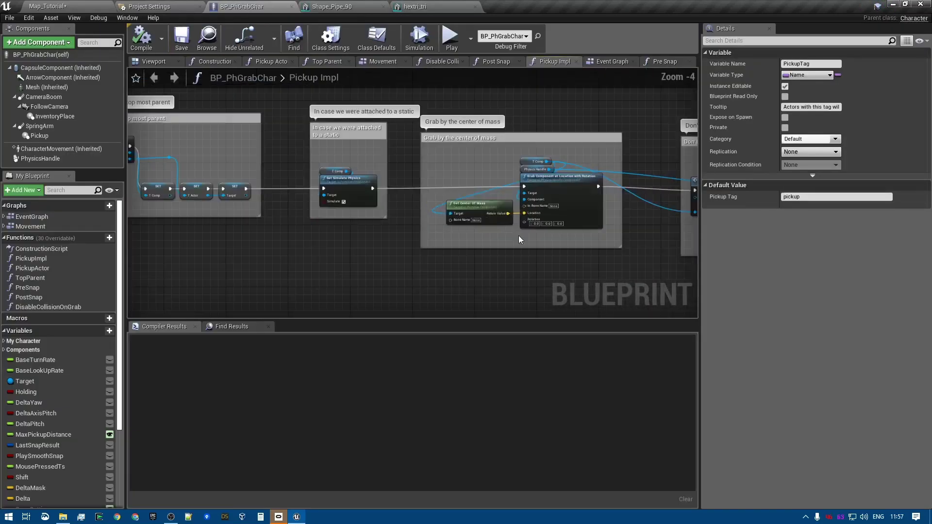
right_click_drag(523, 242, 467, 175)
scroll(468, 175, "down", 7)
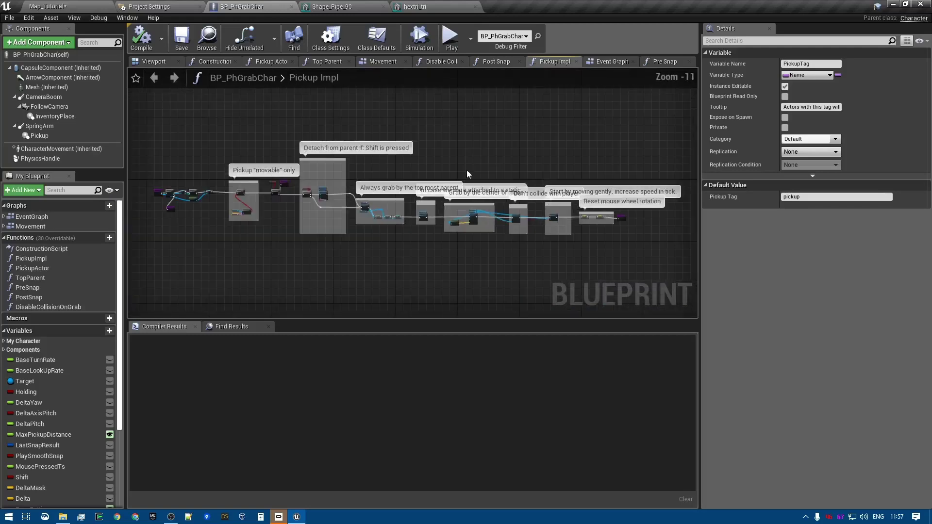
Find the Try Snapping section in BP_PhGrabChar's Event Graph and select its Snap Actor node.
left_click(381, 62)
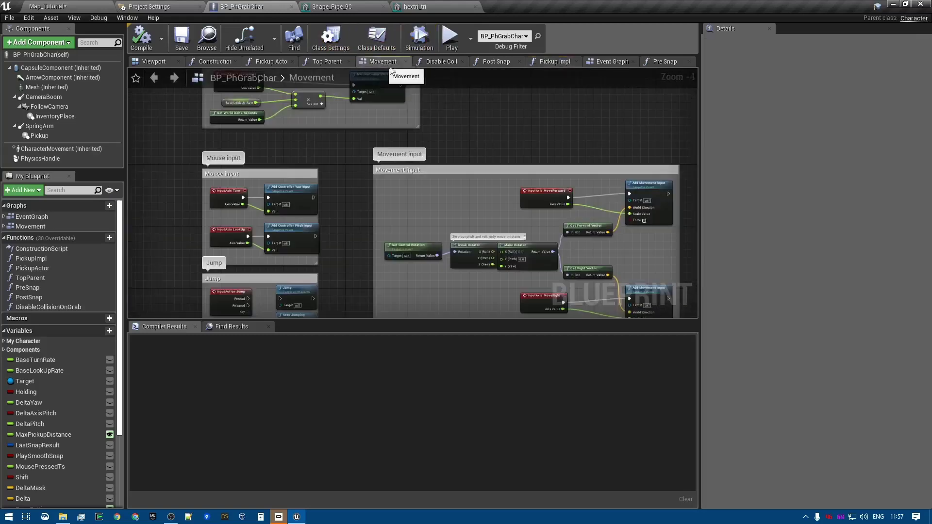
left_click(612, 62)
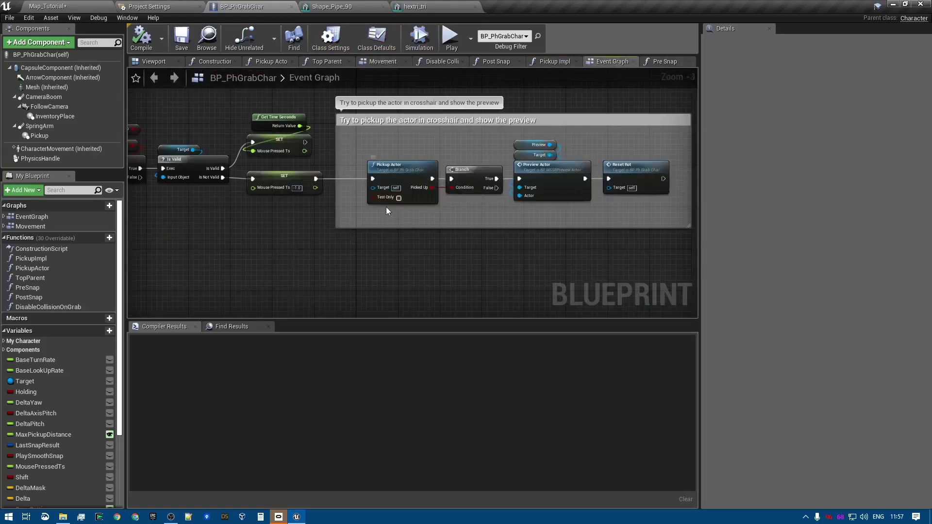
right_click_drag(387, 211, 432, 0)
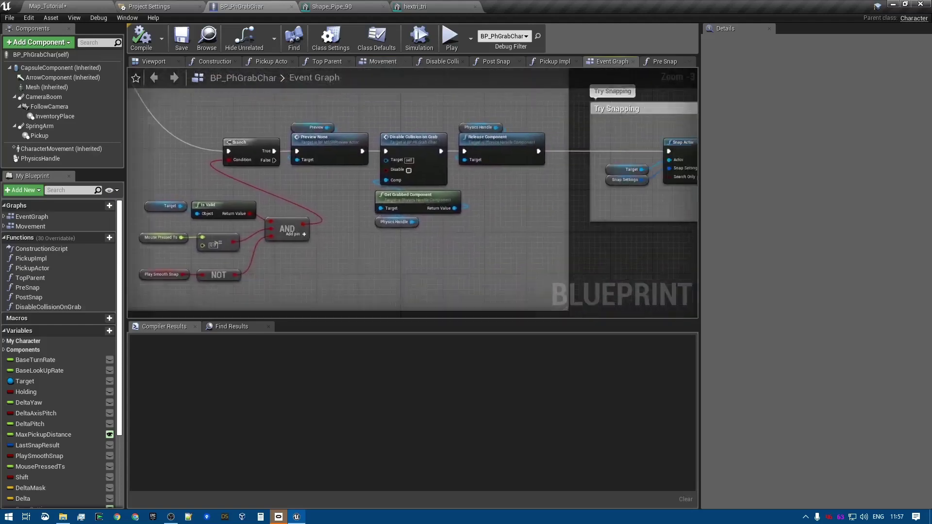
right_click_drag(546, 185, 253, 212)
scroll(253, 212, "up", 3)
left_click(479, 153)
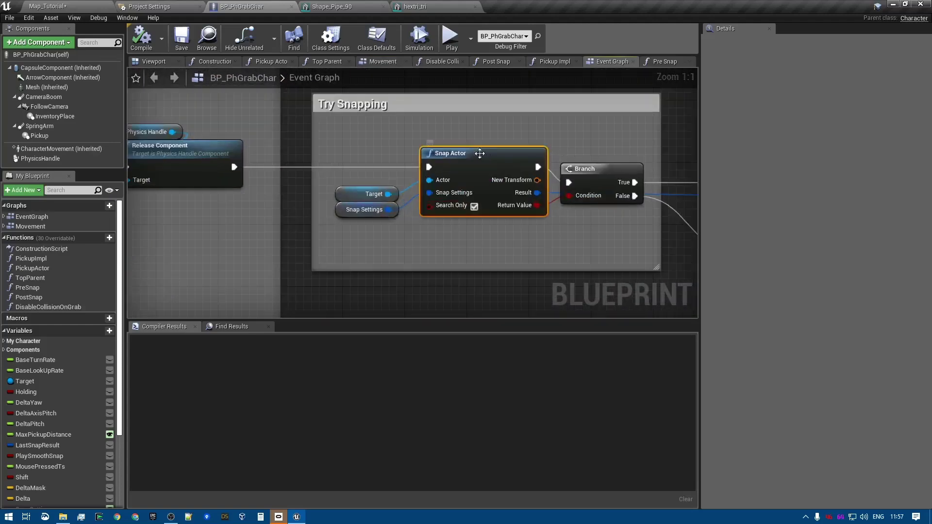
Return to the hextri_tri mesh, examine its side faces and frame the view on the Cube_1 socket.
left_click(332, 7)
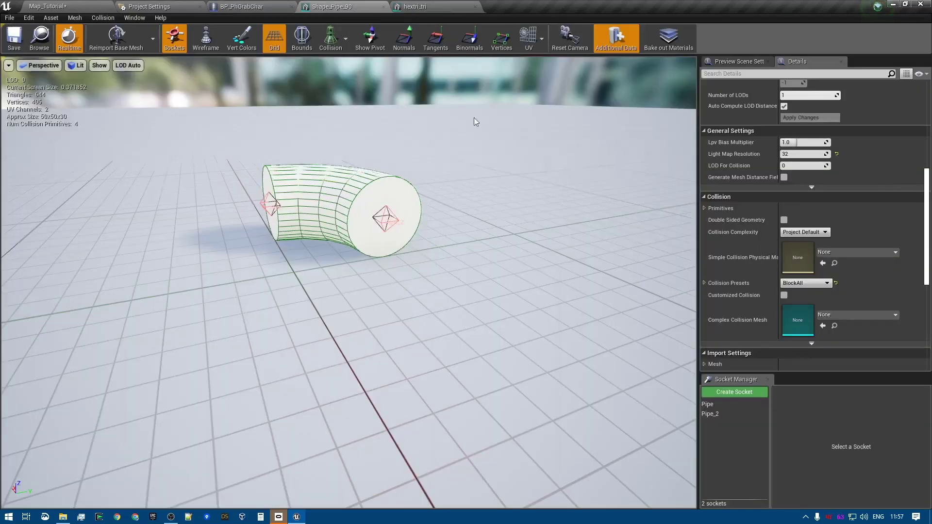
left_click(426, 7)
right_click_drag(519, 175, 257, 148)
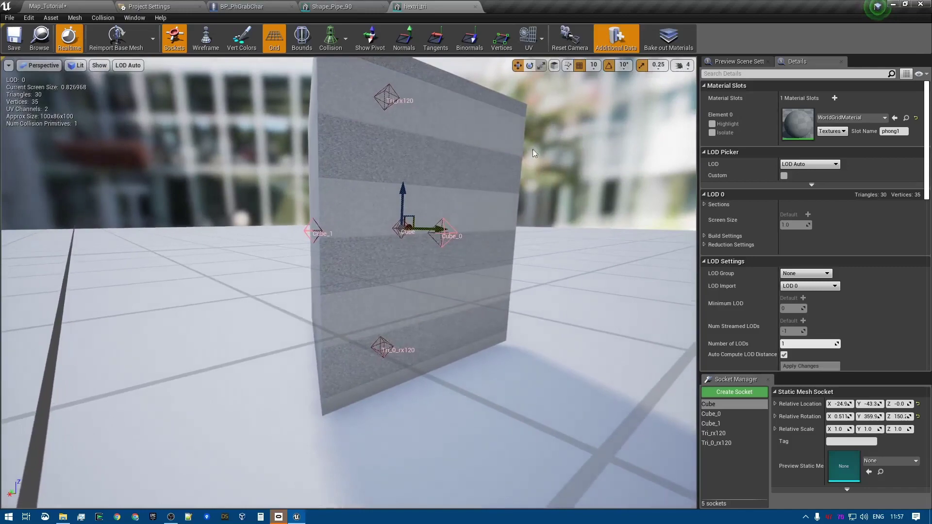
right_click_drag(532, 149, 480, 254)
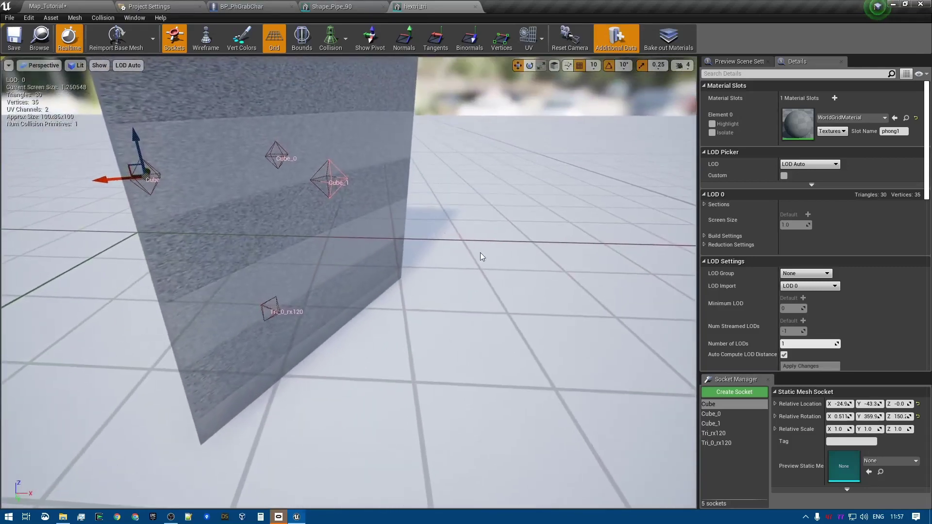
left_click(332, 181)
key("f")
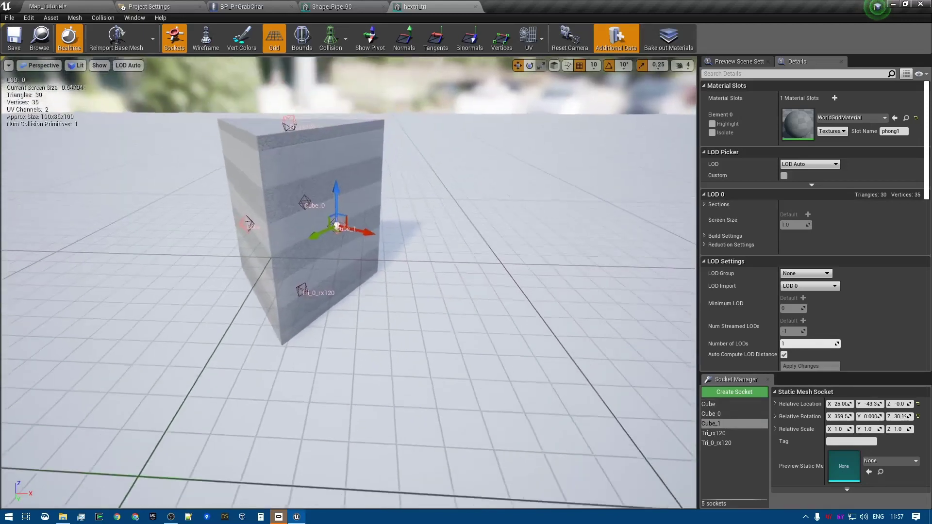
Compare the names and relative transforms of the Cube, Cube_0 and Cube_1 sockets by selecting each one.
left_click(712, 405)
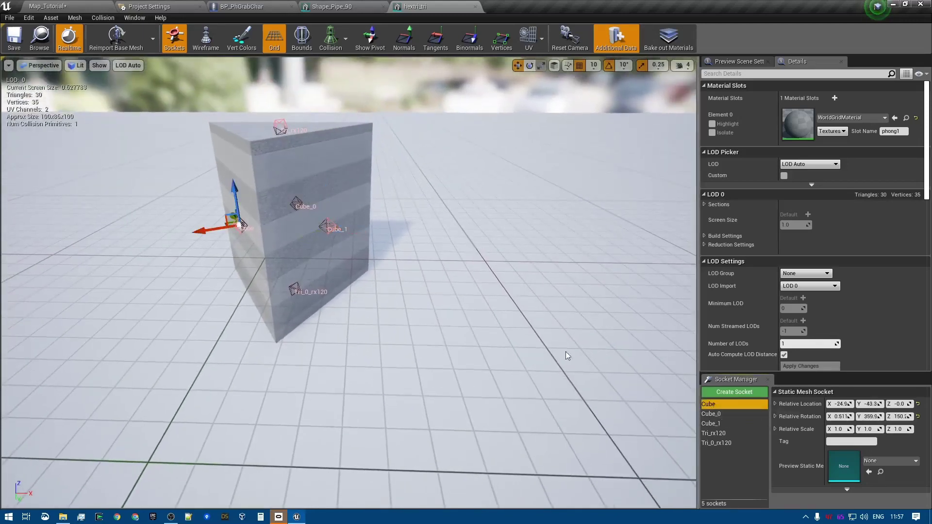
left_click(711, 414)
left_click(712, 424)
left_click(712, 403)
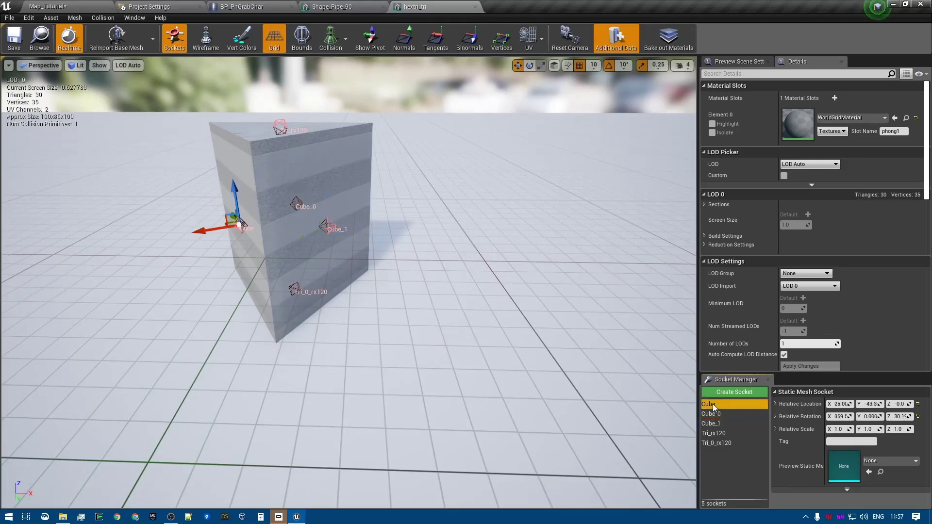
left_click(719, 413)
left_click(720, 424)
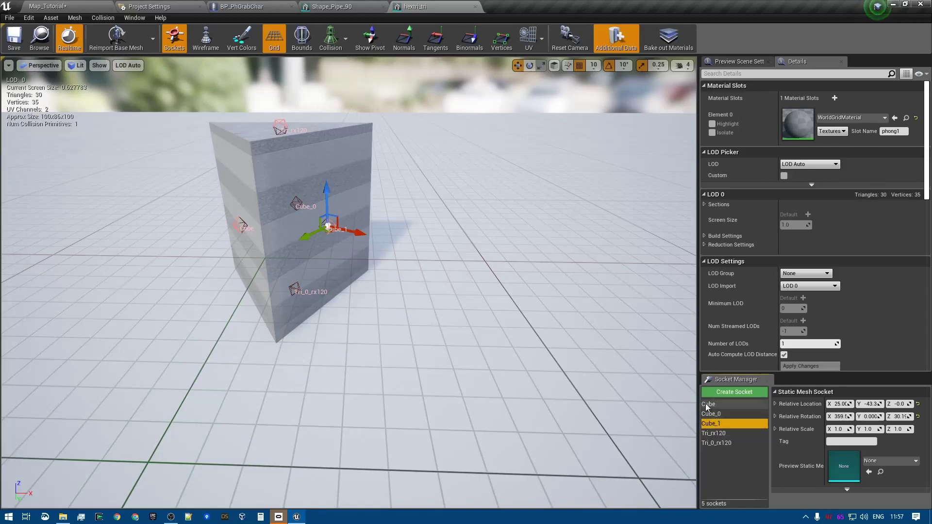
Examine the Tri_rx120 and Tri_0_rx120 sockets on the prism's two triangular end faces and check their relative rotations.
right_click_drag(582, 398, 580, 390)
key("e")
mouse_move(365, 253)
right_mouse_down()
mouse_move(364, 240)
mouse_move(363, 251)
right_mouse_up()
key("w")
left_click(714, 433)
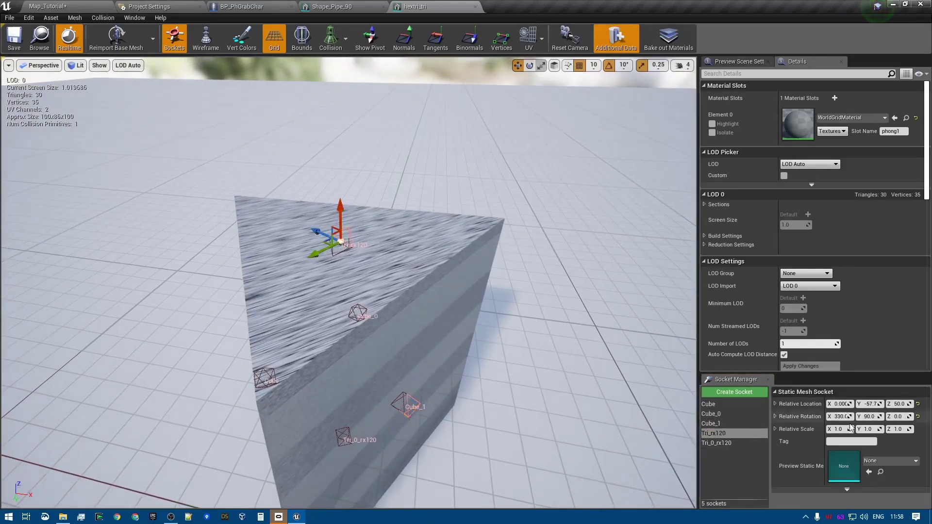
left_click(716, 443)
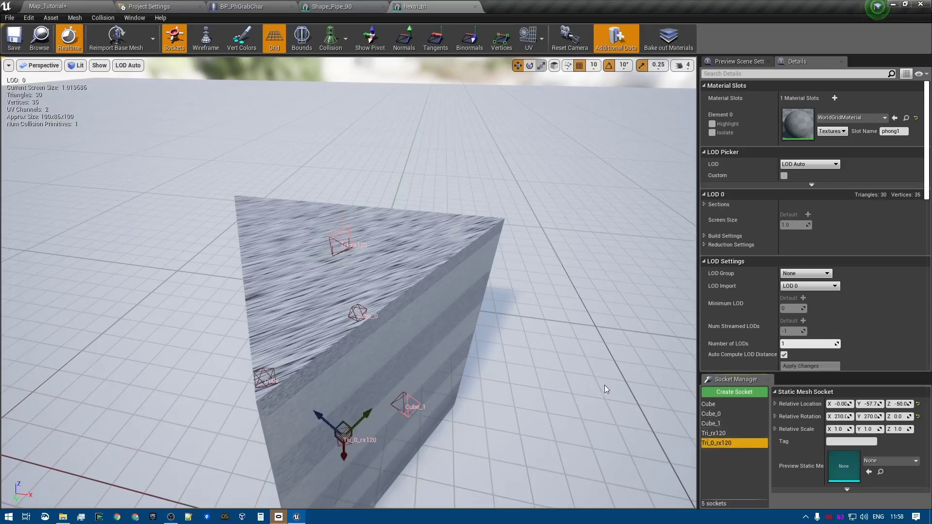
right_click_drag(605, 385, 605, 349)
key("q")
key("s")
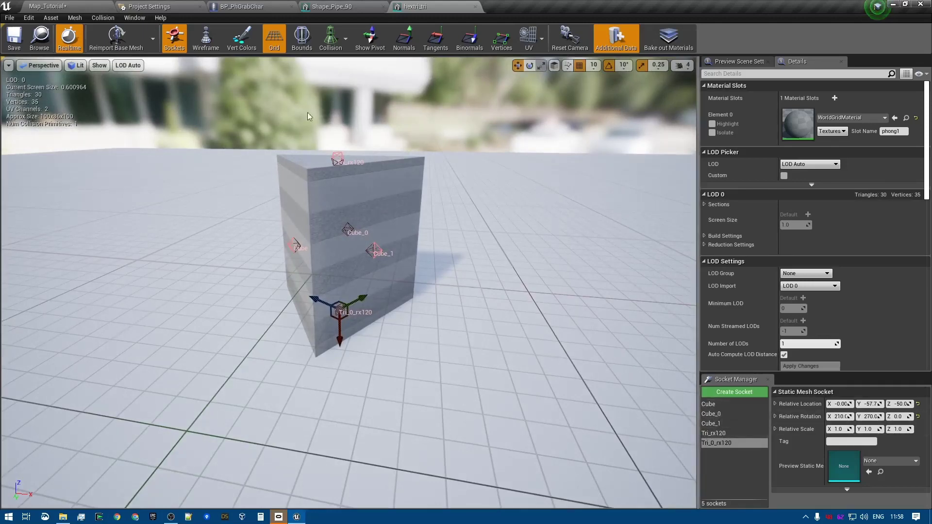
Play the Map_Tutorial level, test how one red triangular prism snaps against another, and stop the session.
left_click(73, 6)
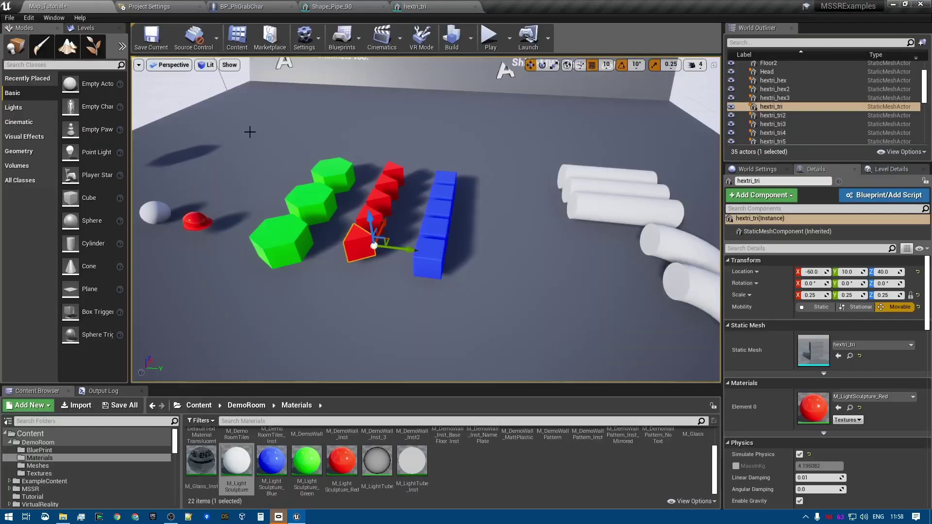
left_click(487, 38)
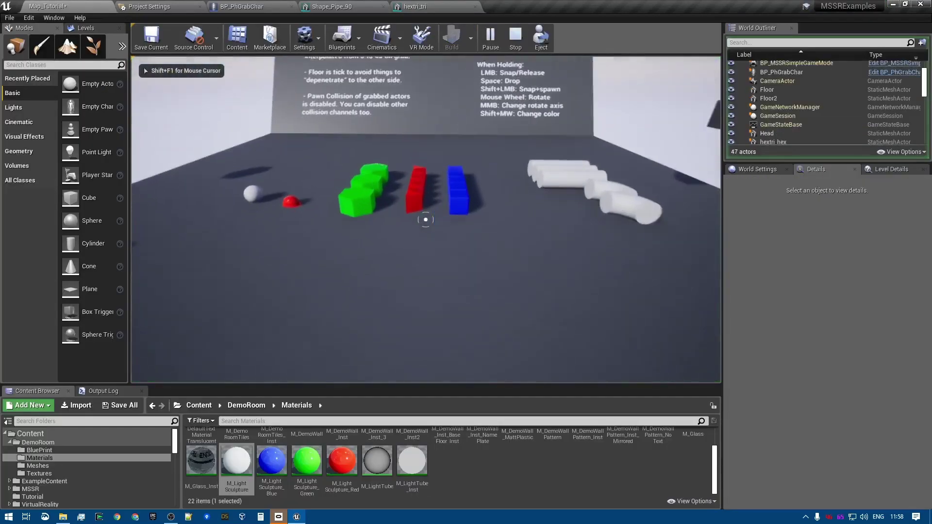
key("w")
left_click(425, 220)
left_click(426, 220)
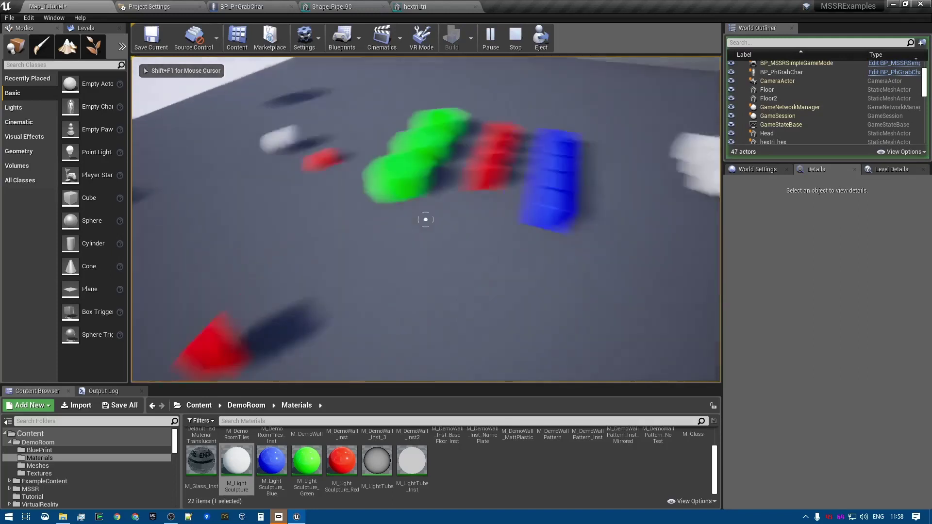
left_click(425, 220)
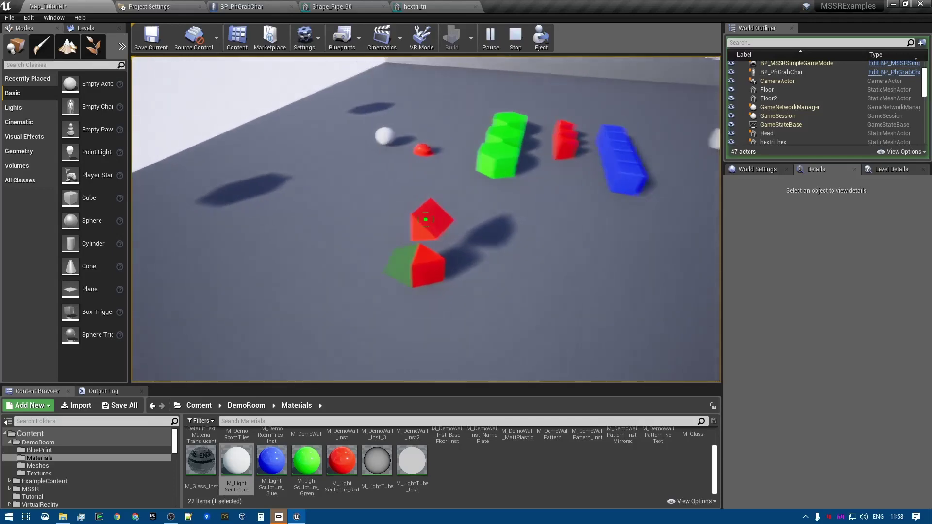
key("a")
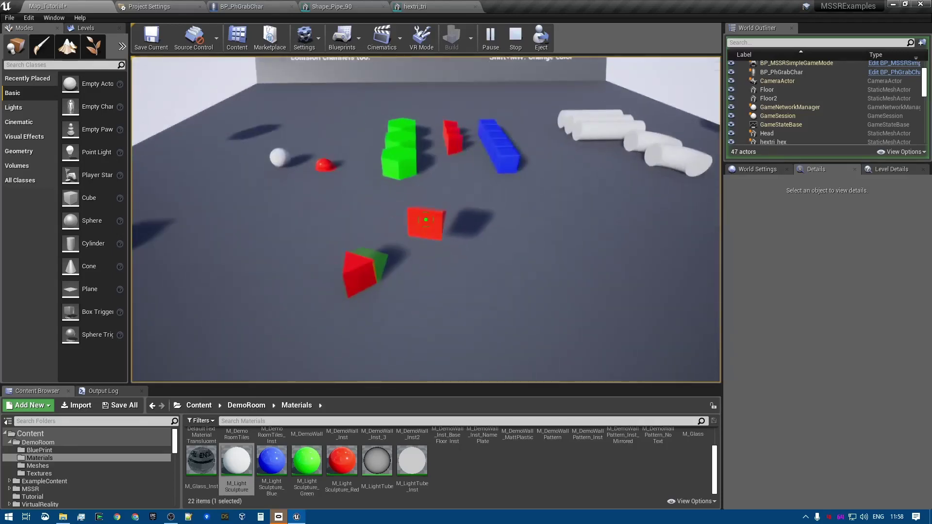
key("Escape")
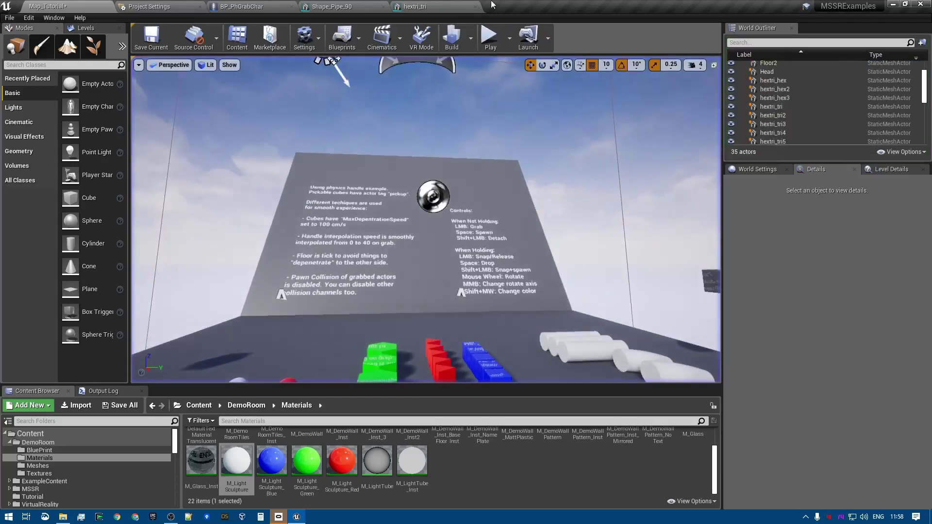
Return to the hextri_tri mesh and recheck the Cube, Cube_0 and Cube_1 sockets on its side faces.
left_click(420, 6)
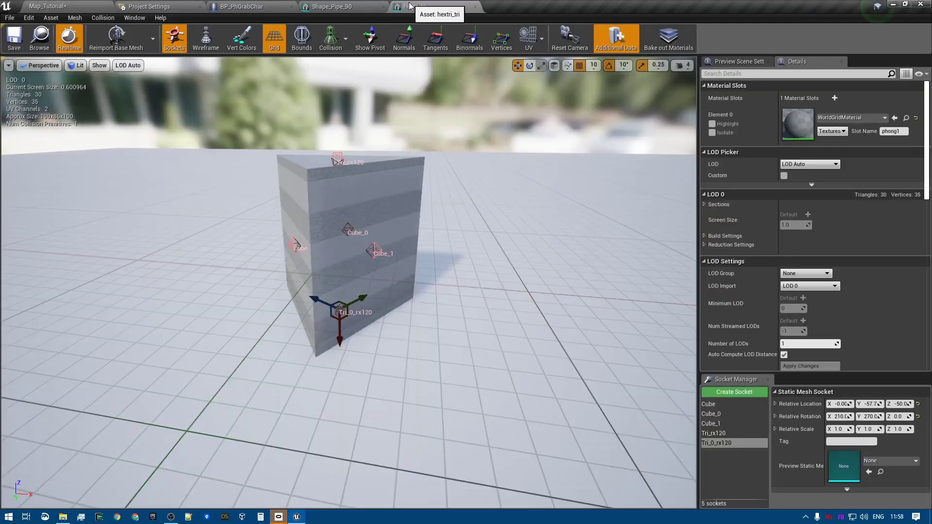
left_click(376, 253)
left_click(709, 414)
left_click(708, 404)
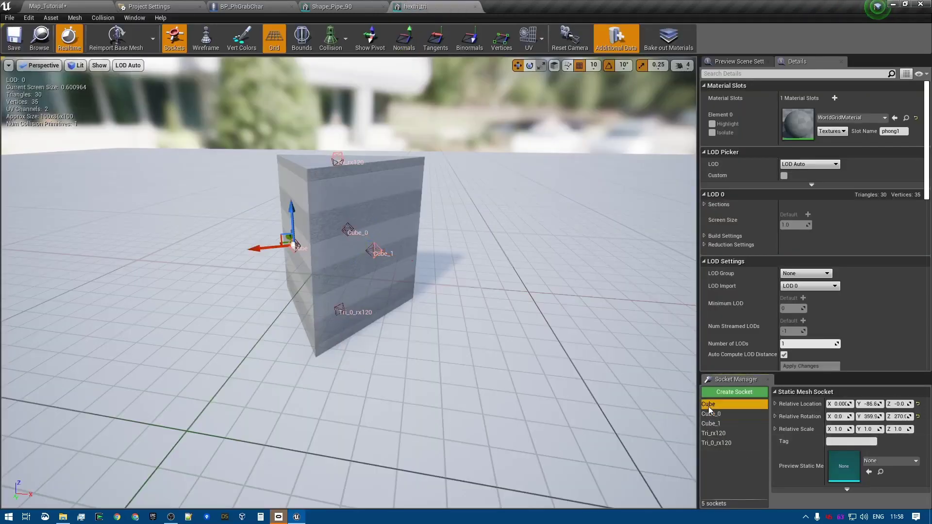
left_click(710, 423)
left_click(707, 414)
left_click(708, 406)
Select the Tri_rx120 socket and examine its orientation on the prism's triangular face from several angles.
left_click(728, 433)
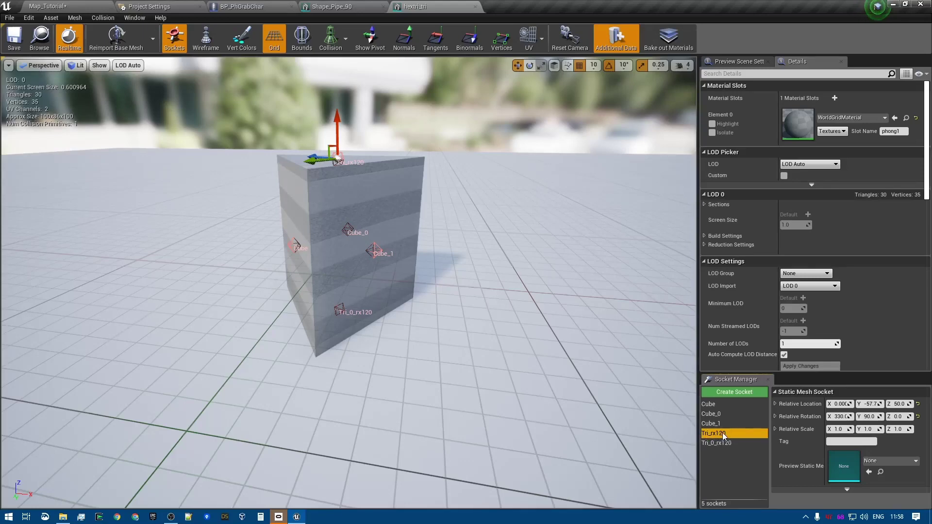
right_click_drag(544, 339, 529, 403)
right_click_drag(485, 340, 480, 279)
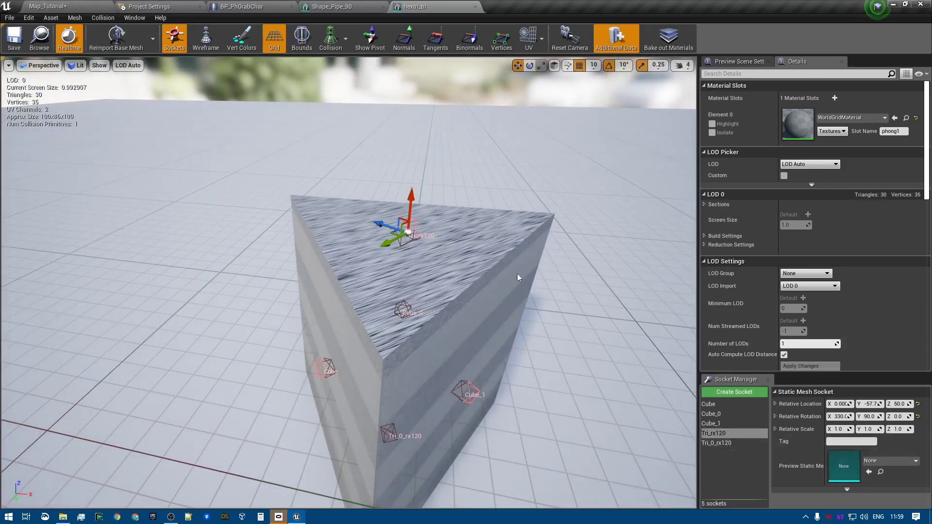
mouse_move(468, 264)
right_mouse_down()
mouse_move(422, 287)
mouse_move(354, 247)
mouse_move(335, 310)
mouse_move(464, 255)
right_mouse_up()
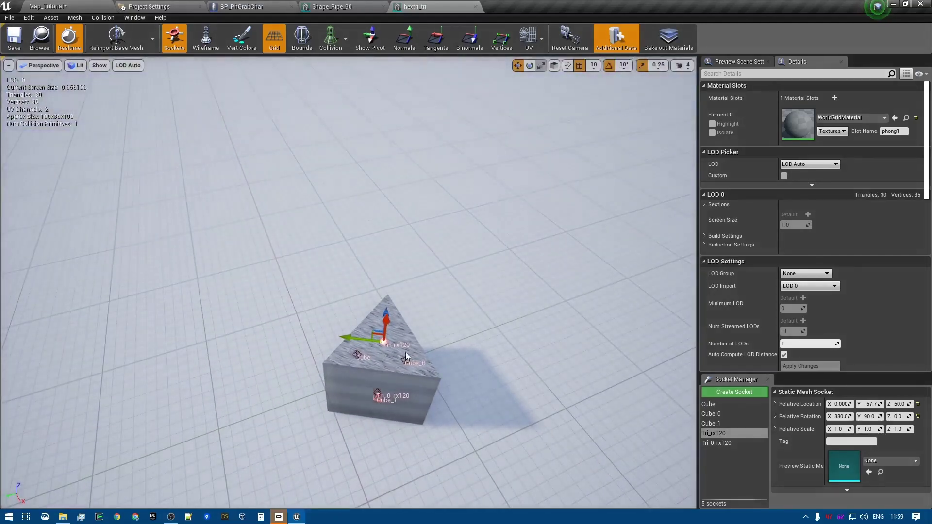
right_click_drag(321, 348, 322, 264)
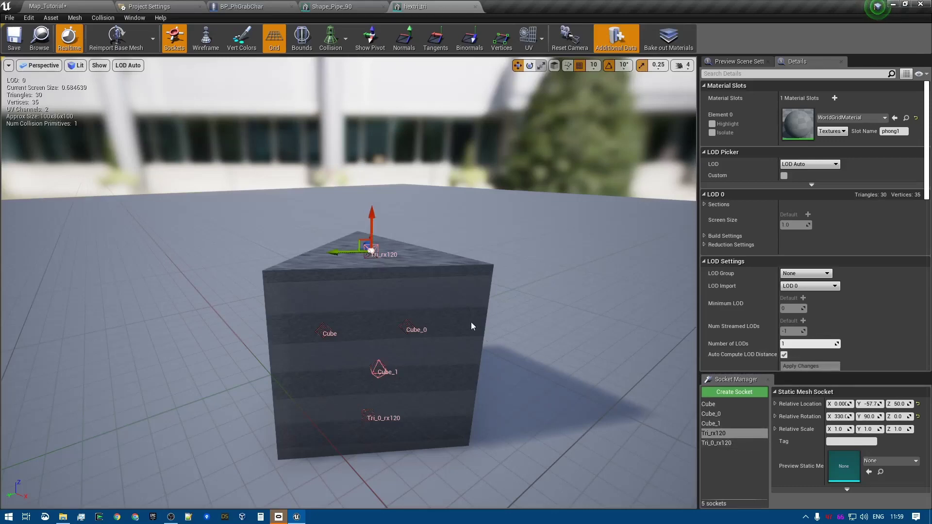
right_click_drag(470, 321, 465, 311)
key("w")
key("s")
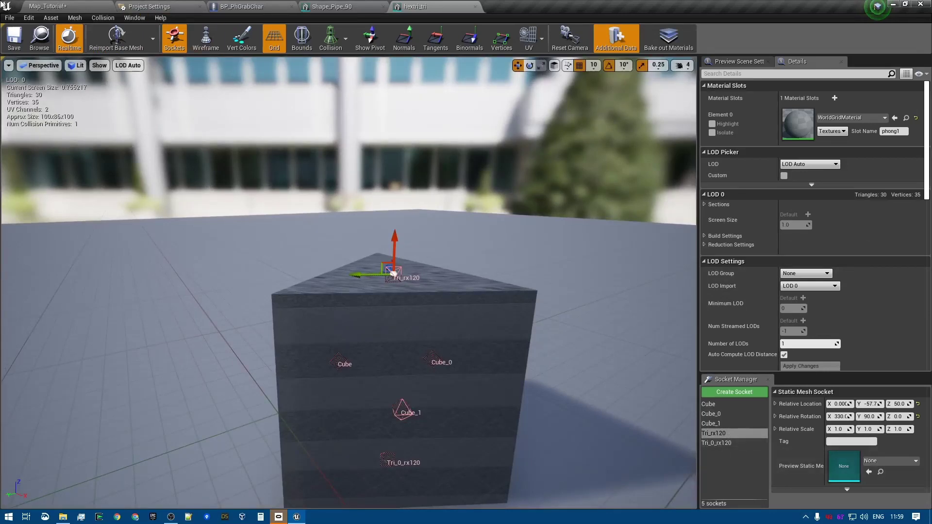
Open the hextri_hex mesh for editing from the nearest green hexagonal actor in Map_Tutorial.
left_click(82, 6)
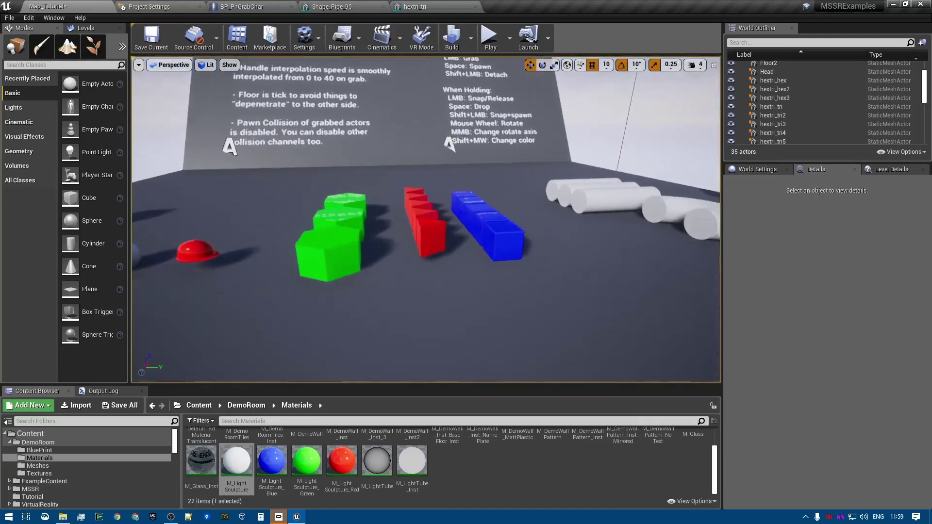
left_click(323, 255)
right_click_drag(434, 272, 383, 274)
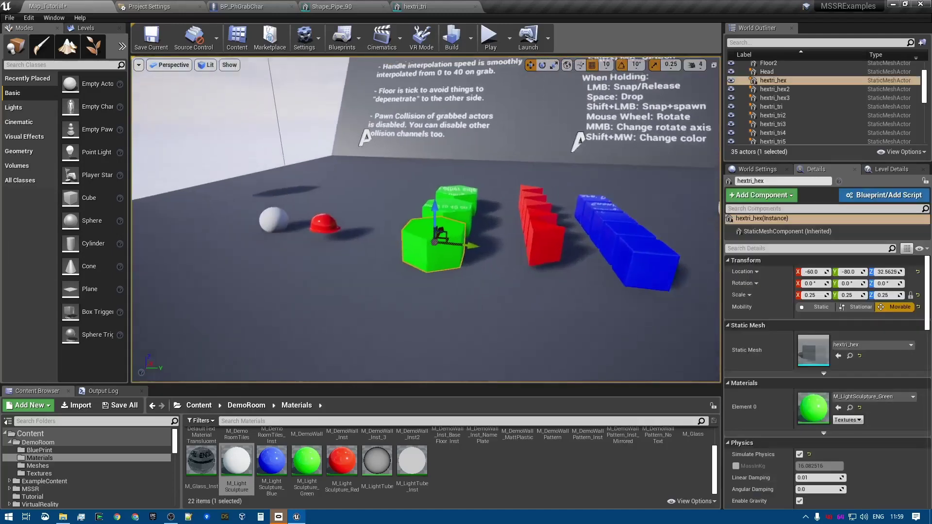
key("w")
key("ctrl+e")
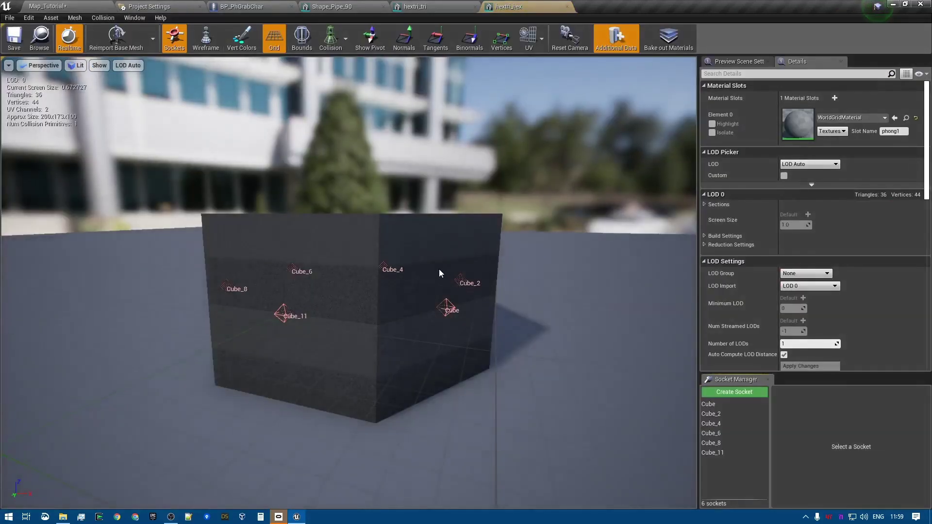
Examine the named Cube sockets on all side faces of the hexagonal mesh.
key("e")
right_click_drag(439, 269, 466, 290)
key("a")
key("q")
key("d")
key("e")
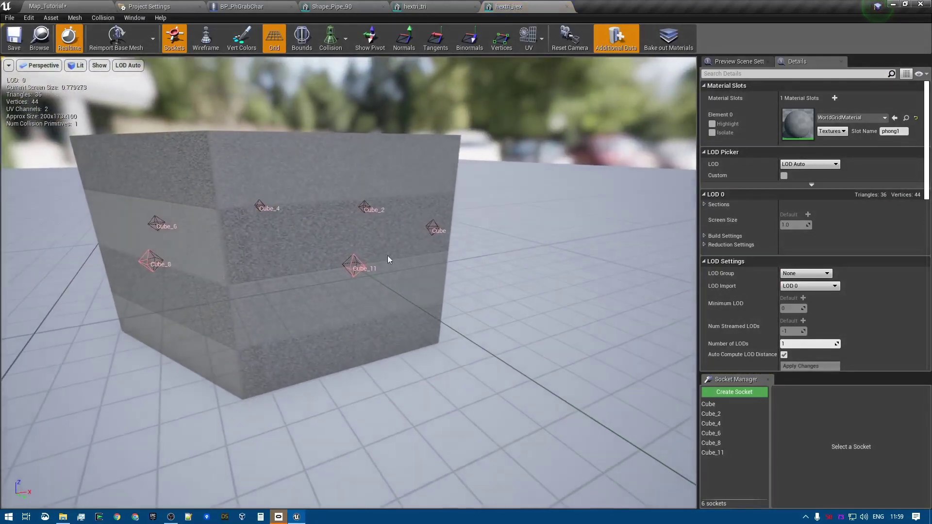
key("s")
key("a")
right_click_drag(135, 199, 257, 198)
key("w")
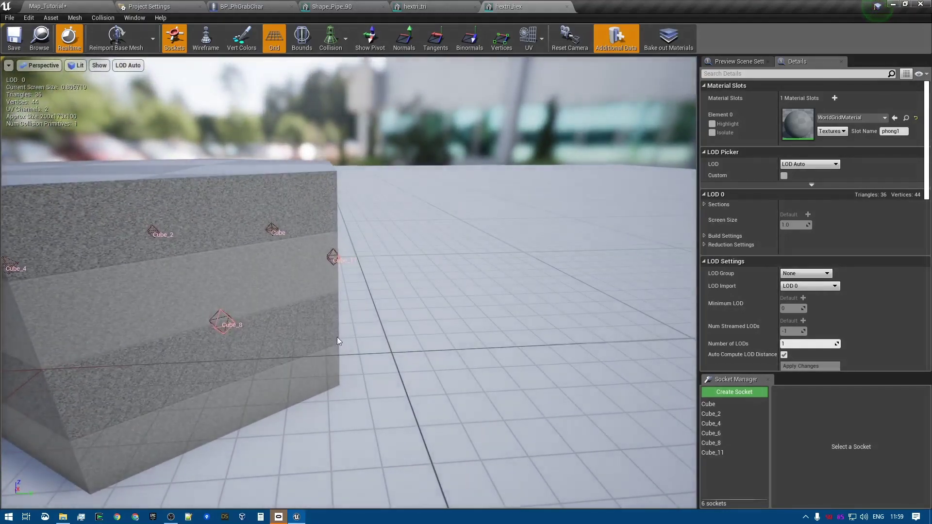
key("s")
right_click_drag(79, 263, 215, 262)
key("a")
key("q")
key("s")
key("e")
key("w")
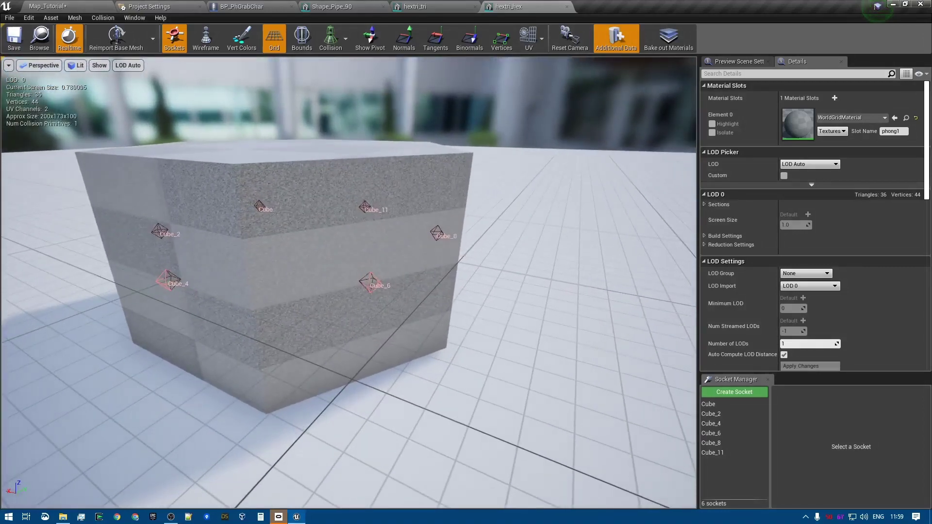
Select the hexagon's side sockets in turn, including Cube_2, Cube_4 and Cube_6, and compare their relative transforms.
left_click(371, 283)
left_click(162, 285)
right_click_drag(162, 284, 307, 306)
left_click(247, 290)
key("a")
left_click(315, 293)
key("e")
left_click(722, 415)
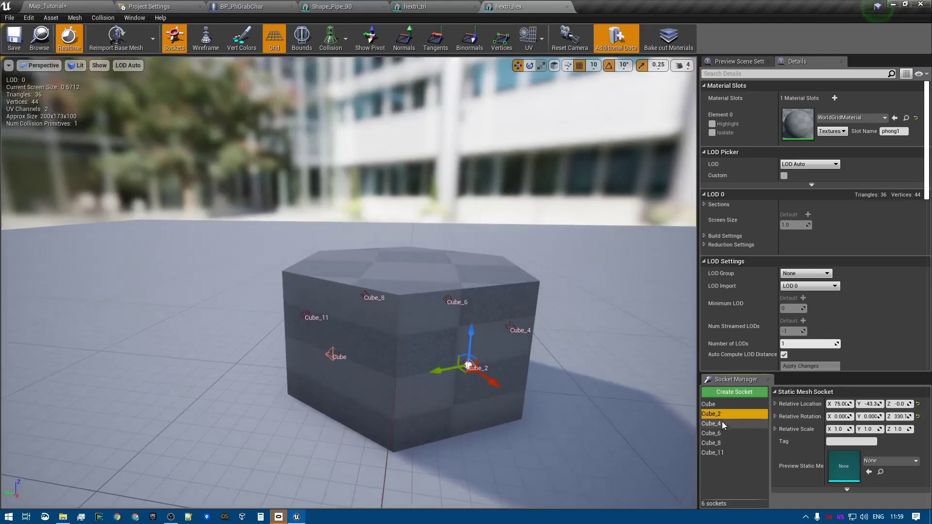
left_click(721, 423)
left_click(723, 433)
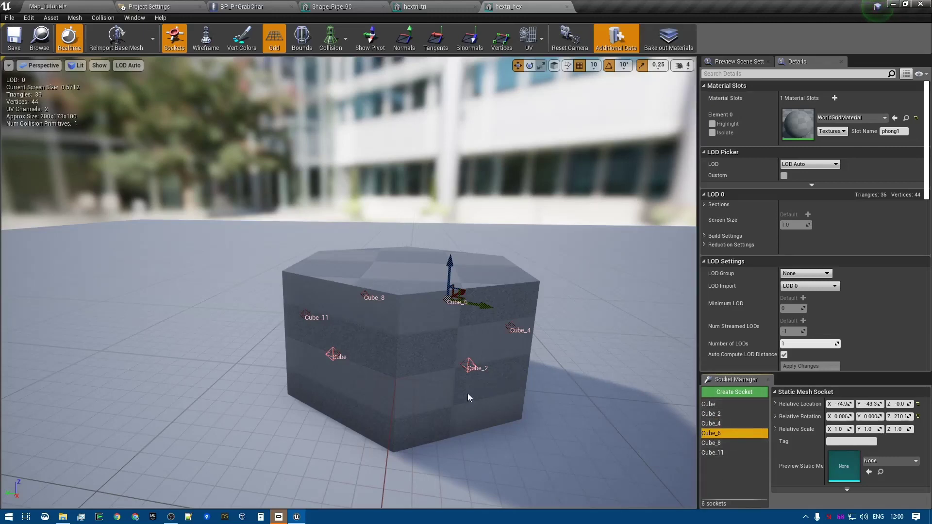
Select the hexagon's Cube socket and inspect its axis orientation on the side face.
right_click_drag(502, 409, 537, 428)
key("w")
key("s")
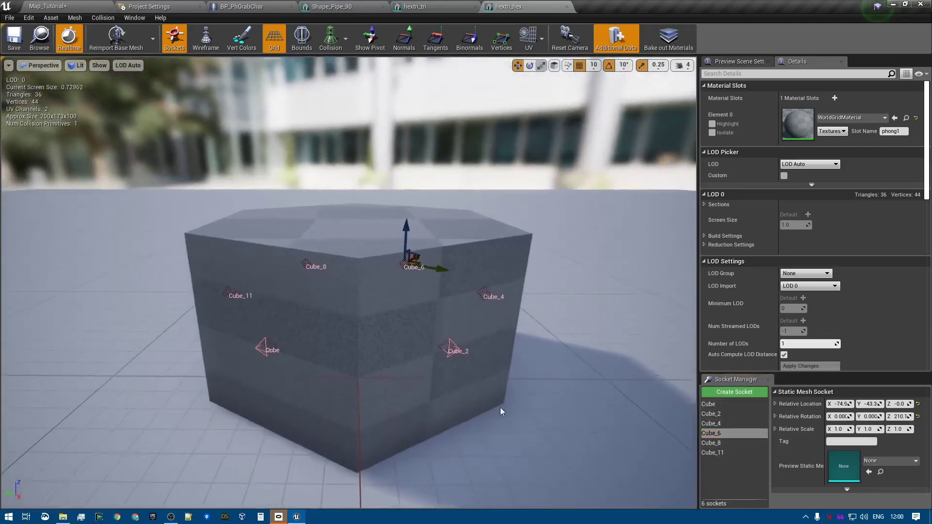
left_click(276, 348)
key("a")
right_click_drag(276, 348, 335, 340)
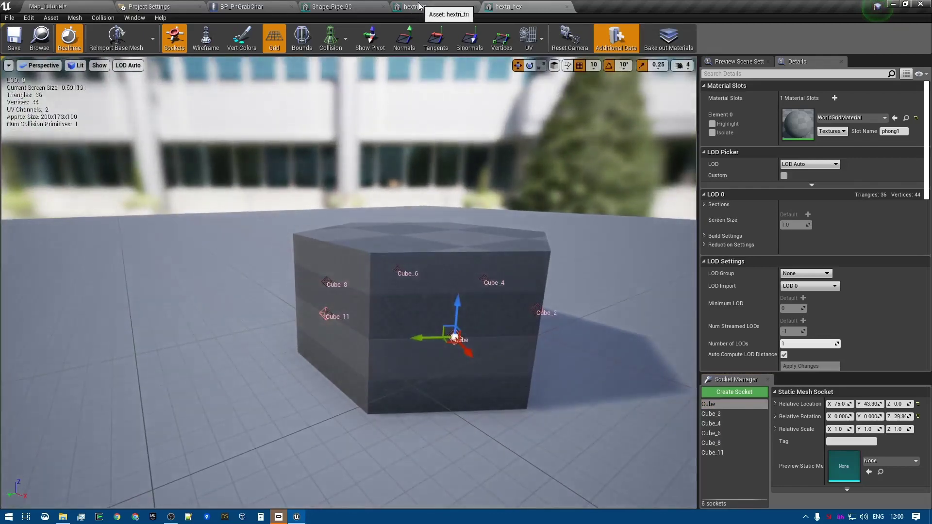
Switch to the Shape_Pipe_90 mesh and turn off its collision wireframe display.
left_click(418, 6)
left_click(332, 7)
left_click(253, 5)
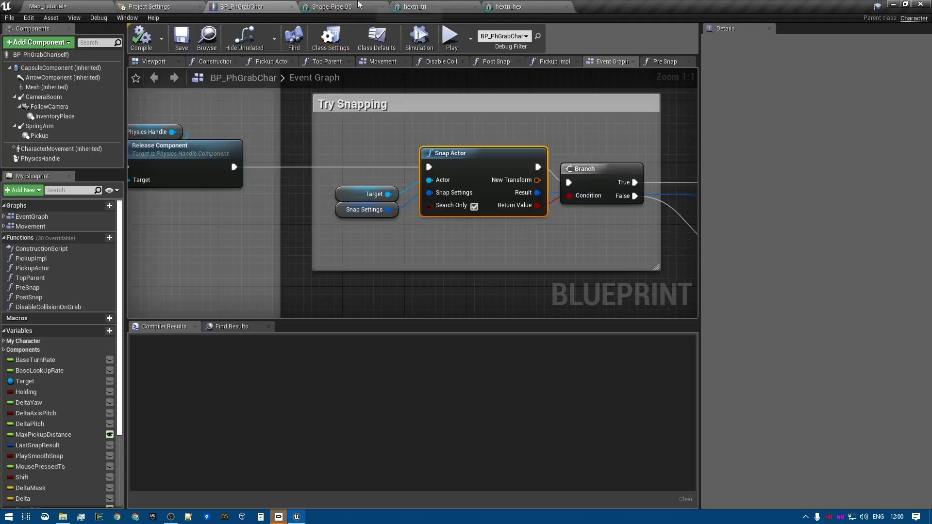
left_click(358, 4)
mouse_move(423, 163)
left_mouse_down("alt")
mouse_move(426, 150)
mouse_move(423, 163)
left_mouse_up("alt")
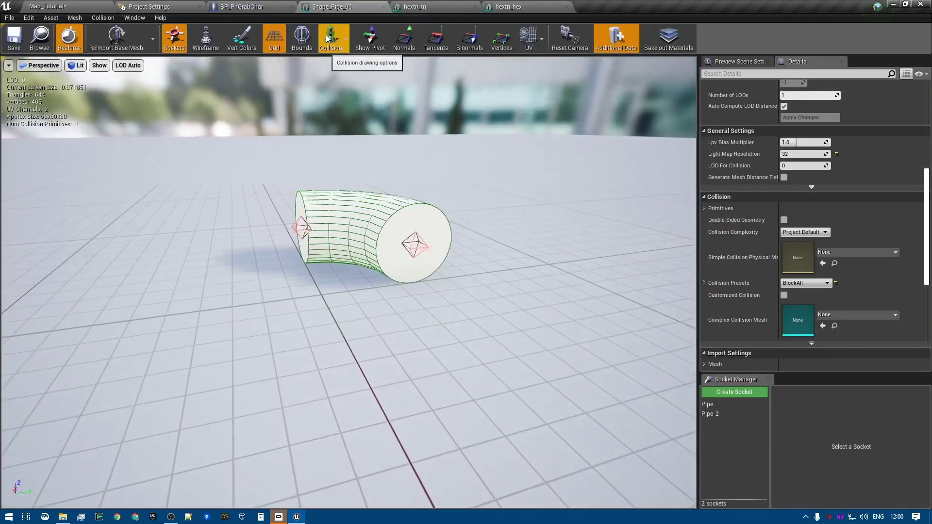
left_click(345, 69)
Select the curved pipe's Pipe socket and examine its placement on the pipe's end face.
key("d")
right_click_drag(451, 183, 394, 189)
left_click(377, 147)
left_click(727, 405)
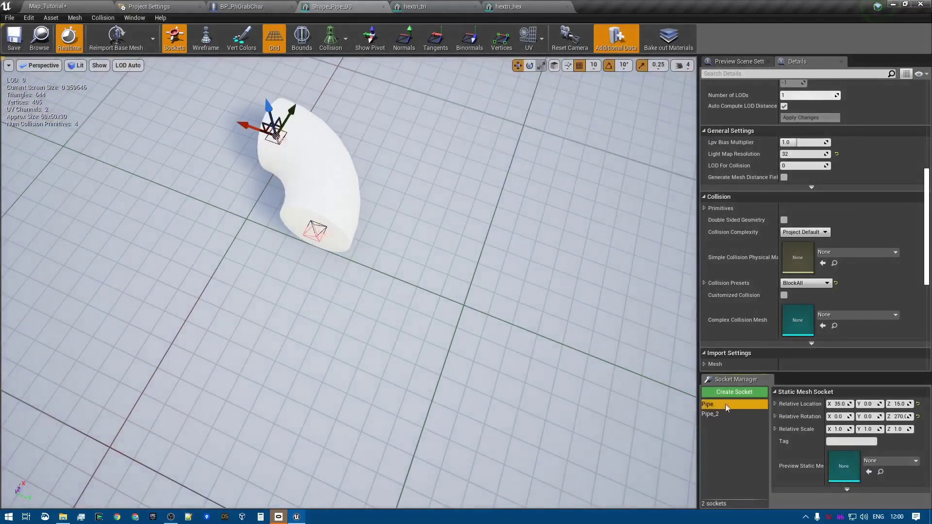
Open the Shape_Pipe mesh from a straight pipe in Map_Tutorial and check its Pipe and Pipe_1 end sockets.
left_click(66, 8)
right_click_drag(575, 344, 632, 298)
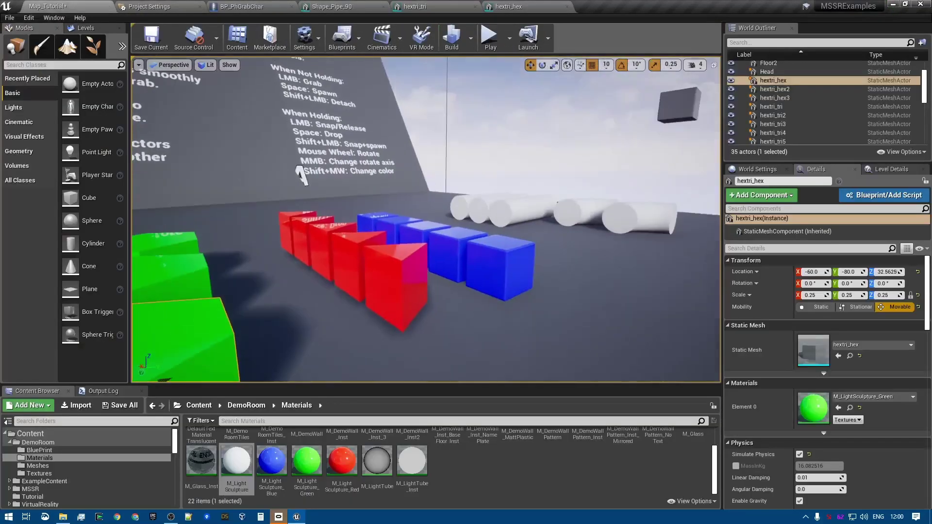
left_click(509, 210)
key("ctrl+e")
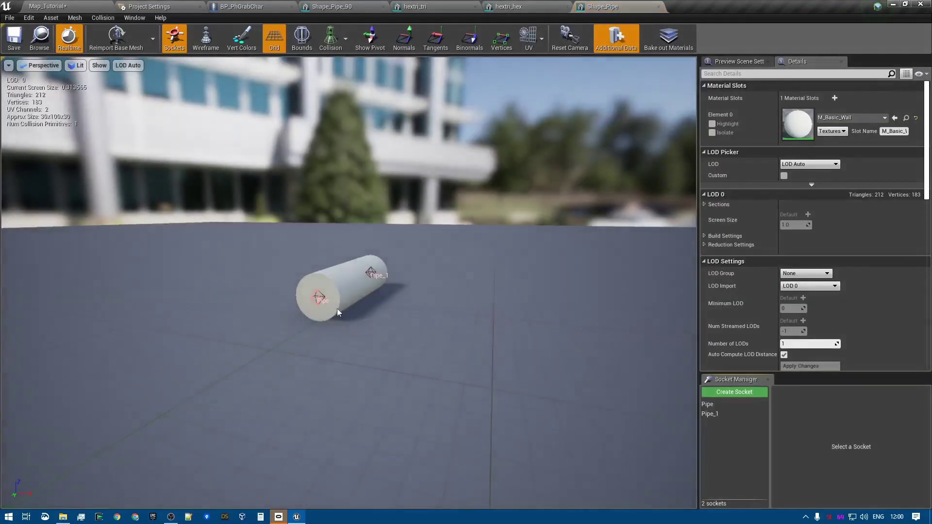
left_click(709, 404)
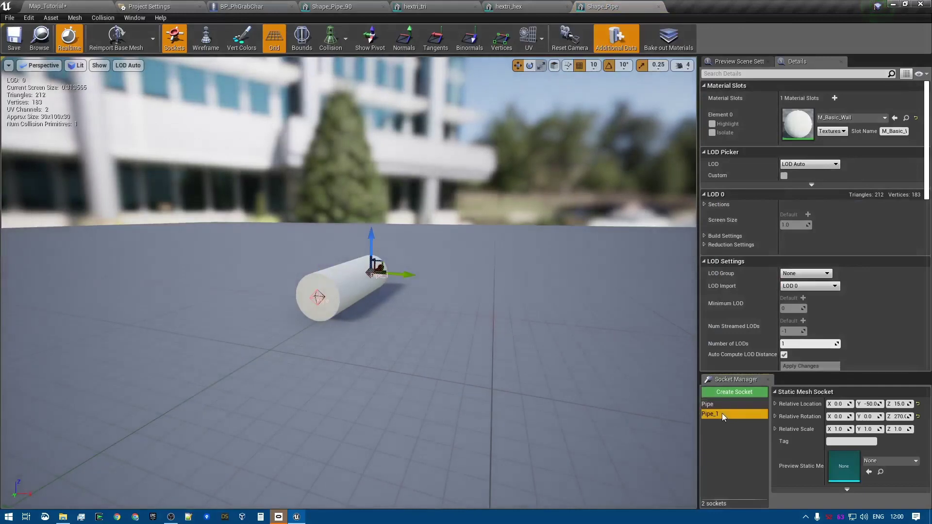
Return to Map_Tutorial, play the level, and snap a red prism onto the nearest blue cube in the row.
left_click(86, 5)
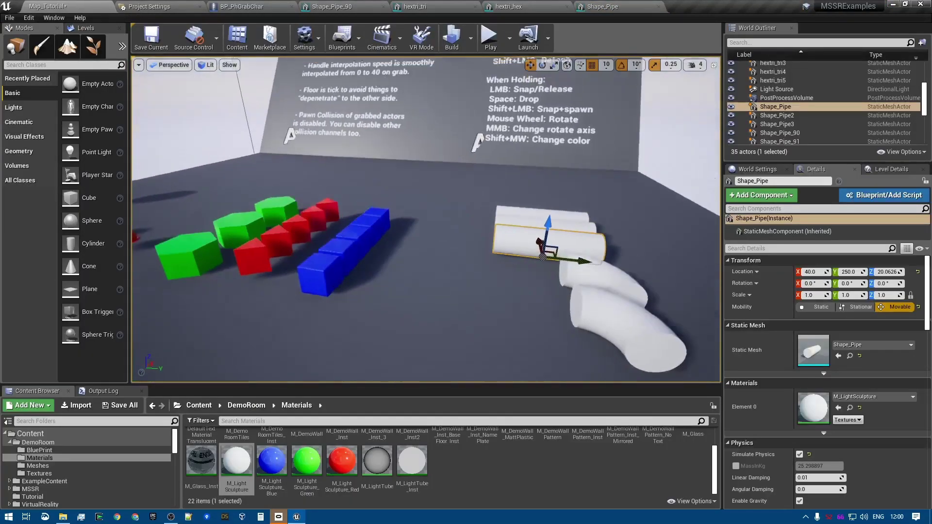
right_click_drag(487, 218, 507, 223)
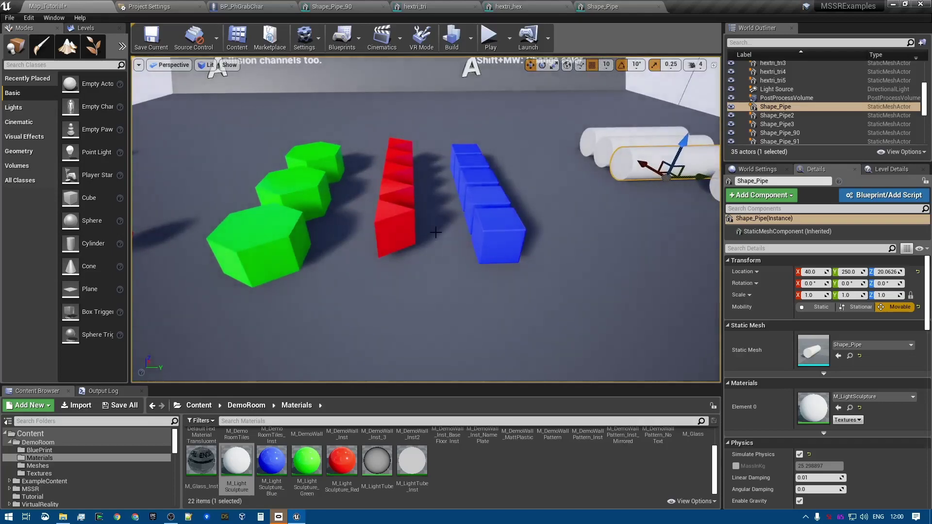
right_click_drag(674, 186, 691, 194)
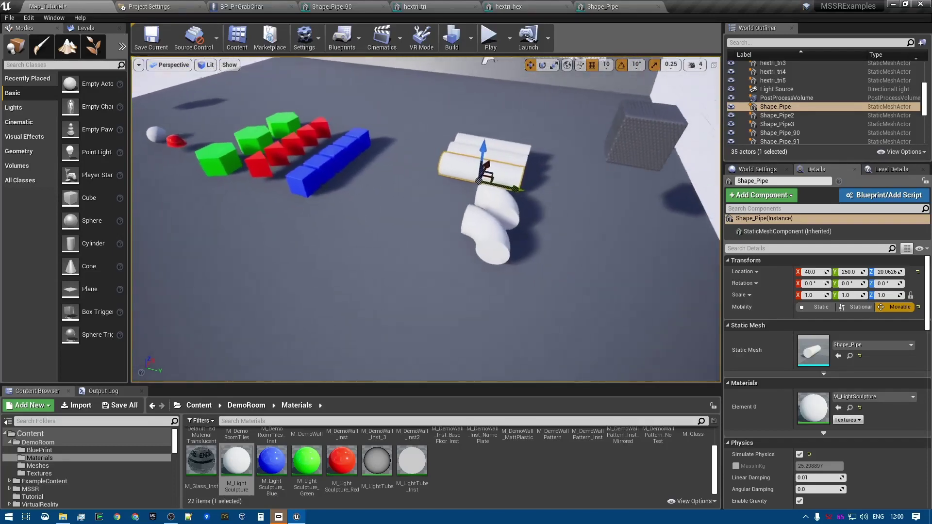
left_click(489, 42)
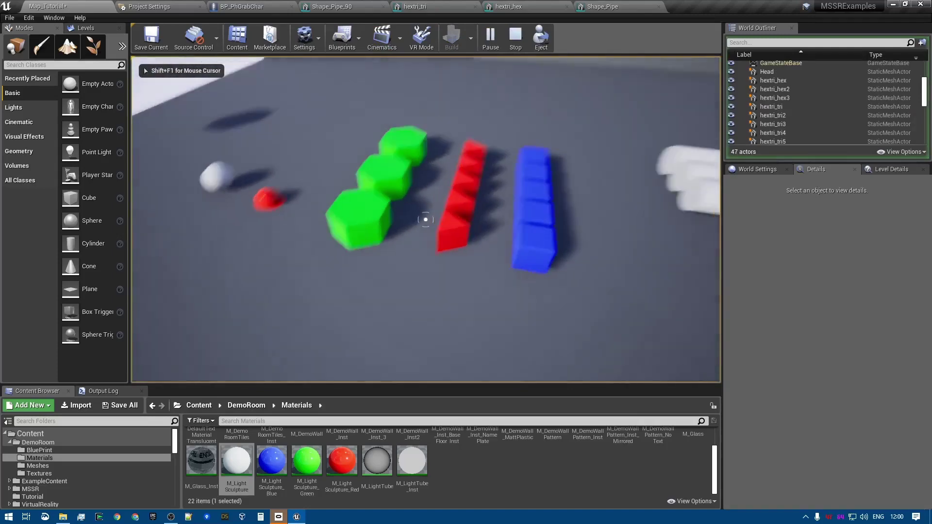
left_click(426, 220)
left_click(425, 220)
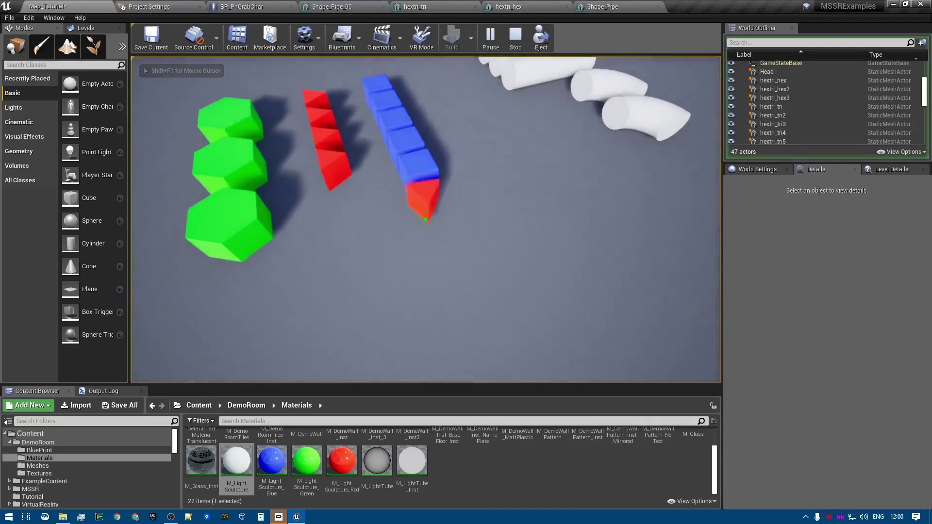
Pick up the joined cube and prism, snap them to another red prism, and rotate the held assembly.
left_click(426, 220)
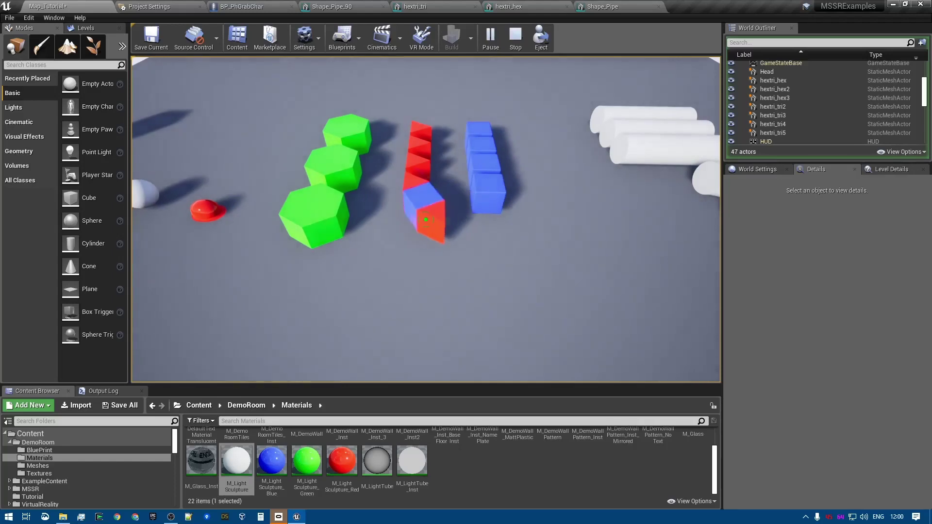
left_click(426, 220)
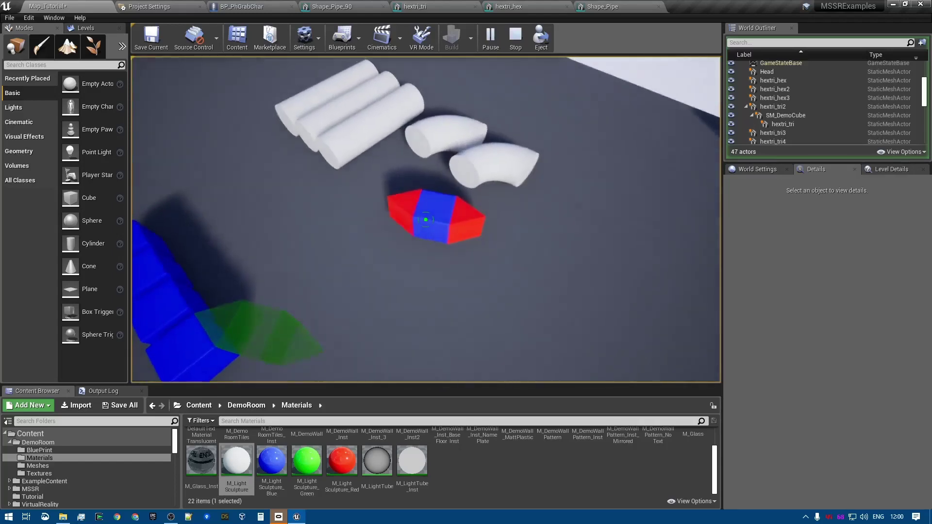
scroll(426, 220, "up", 10)
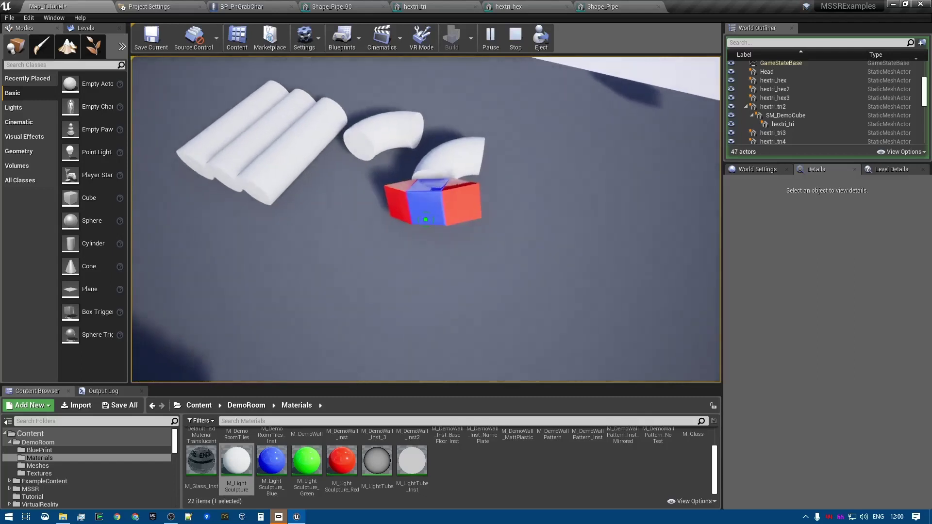
scroll(426, 219, "up", 5)
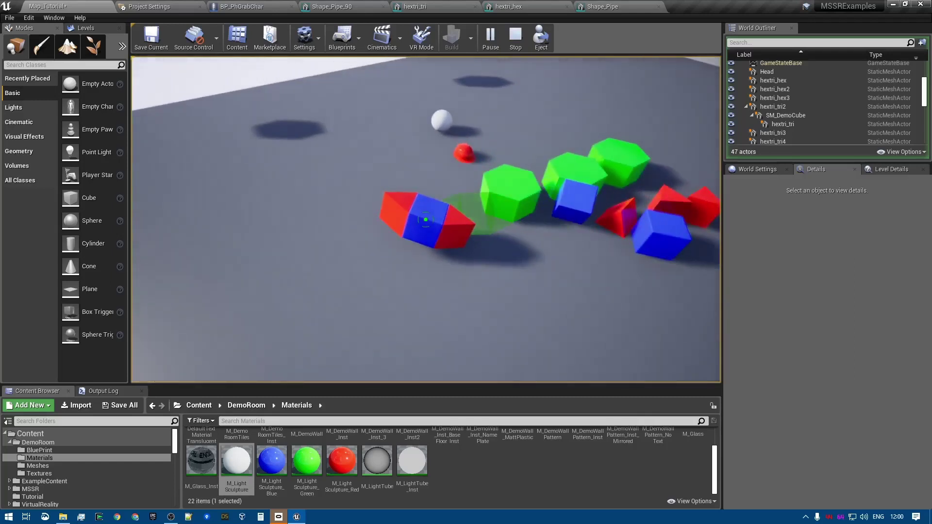
Snap the cube-and-prism assembly onto a green hexagon, and attach a third red prism to that hexagon.
left_click(425, 220)
left_click(426, 220)
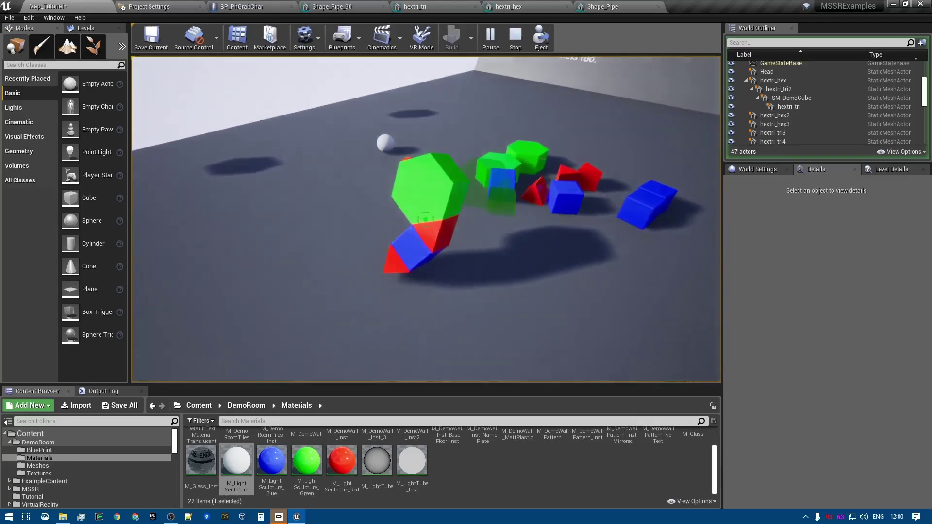
scroll(425, 220, "up", 4)
key("space")
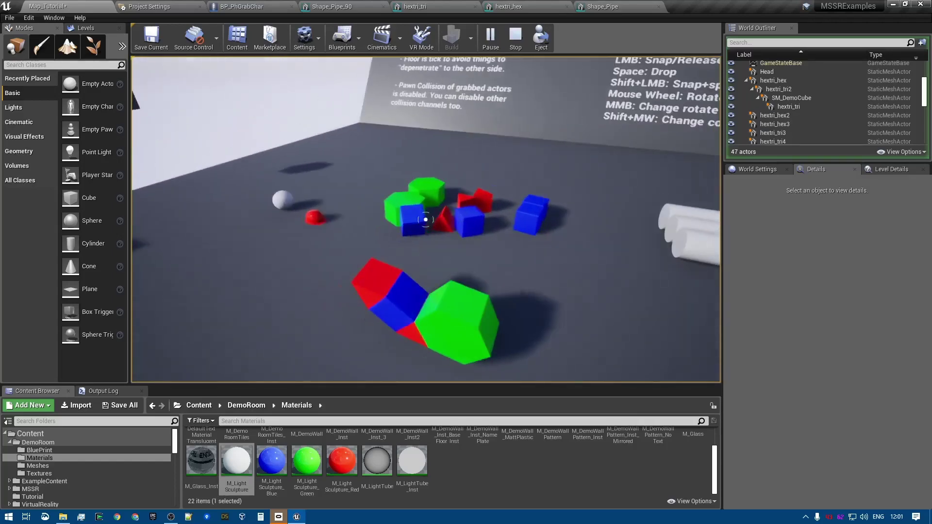
left_click(425, 220)
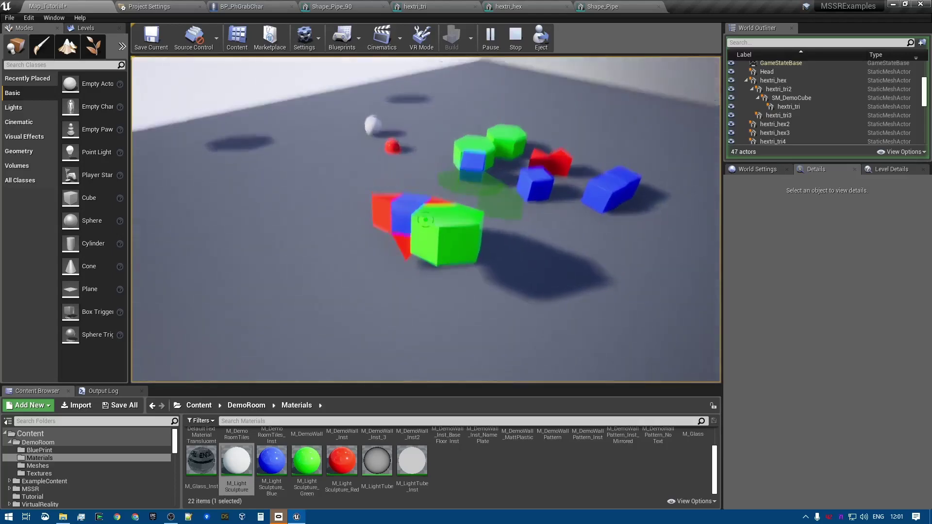
left_click(425, 219)
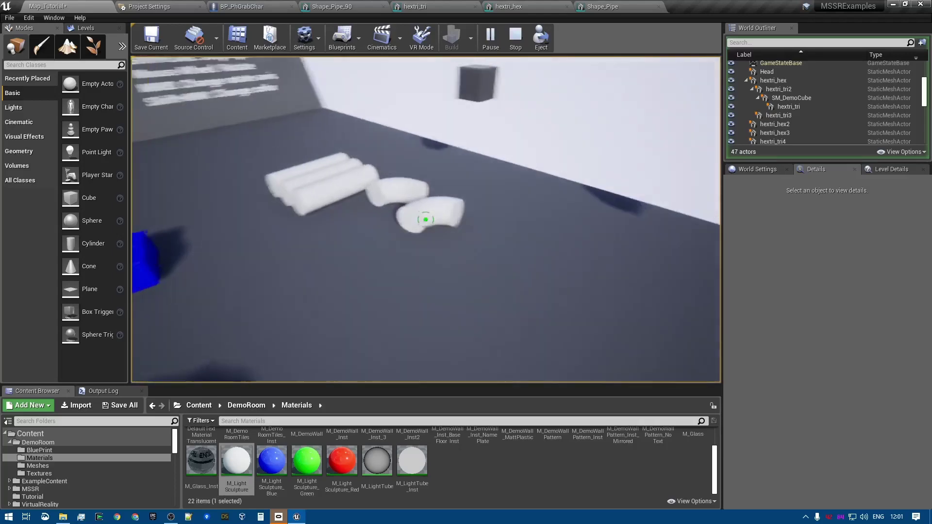
Join the two curved pipes into a U shape and snap a straight pipe onto each open end.
left_click(426, 220)
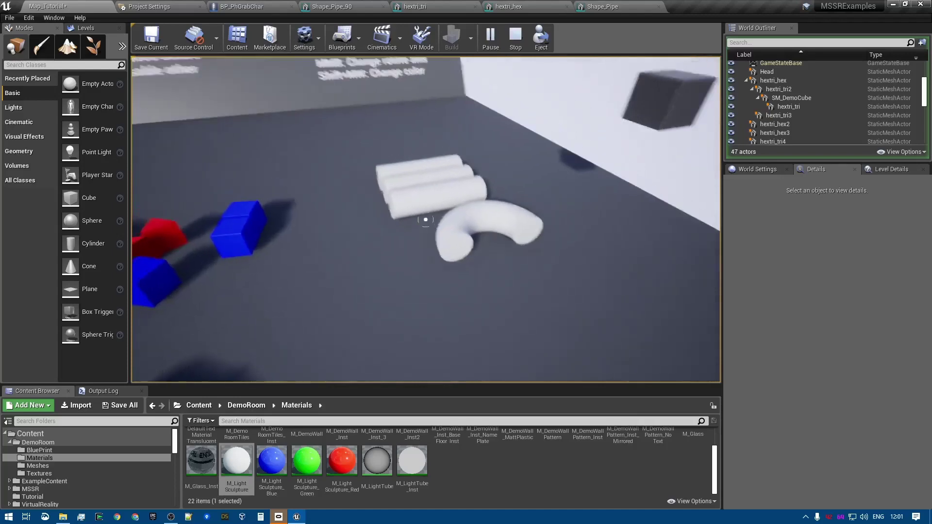
left_click(426, 219)
left_click(426, 219)
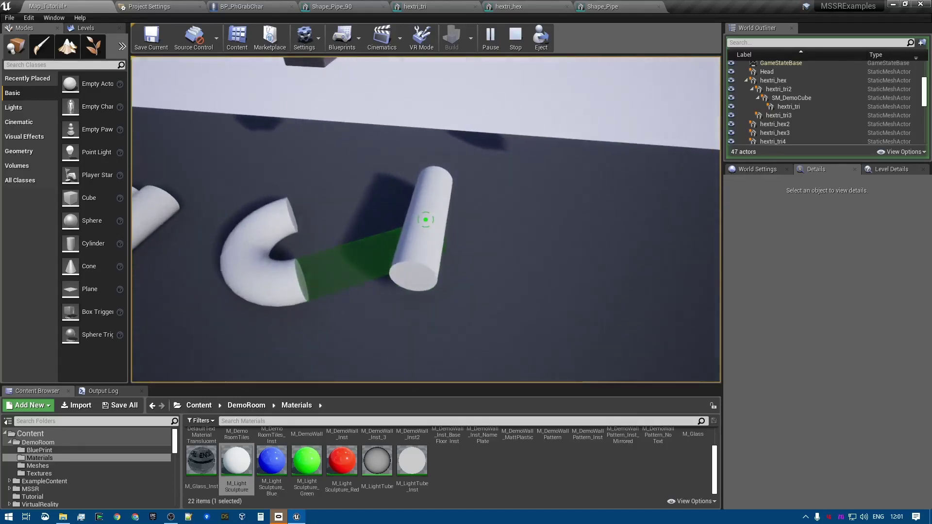
left_click(425, 220)
left_click(426, 220)
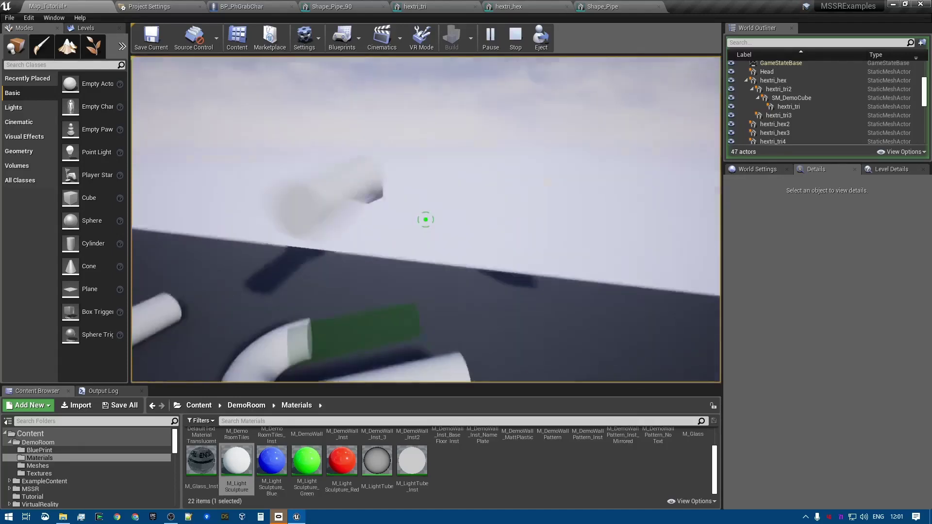
left_click(425, 219)
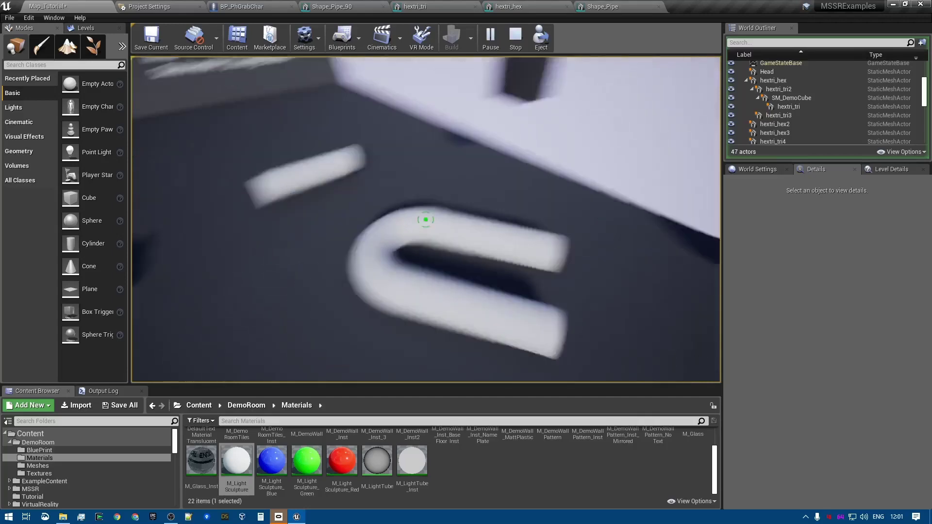
Pick up the U-shaped pipe assembly, carry it around, drop it, and stop playing the level.
left_click(426, 220)
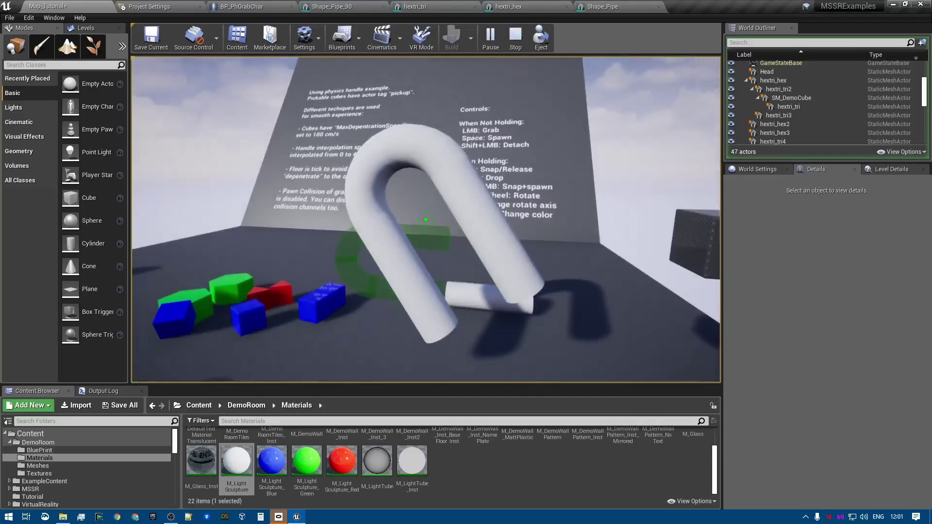
key("a")
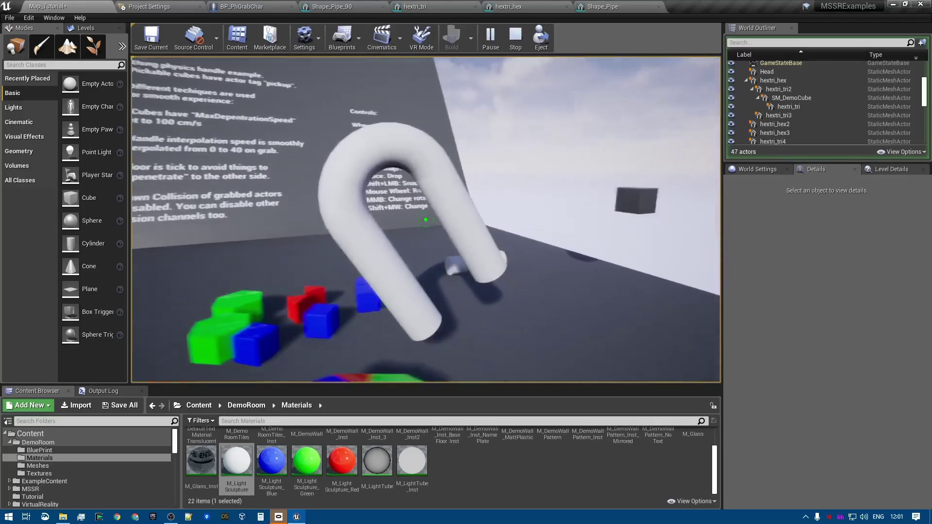
key("space")
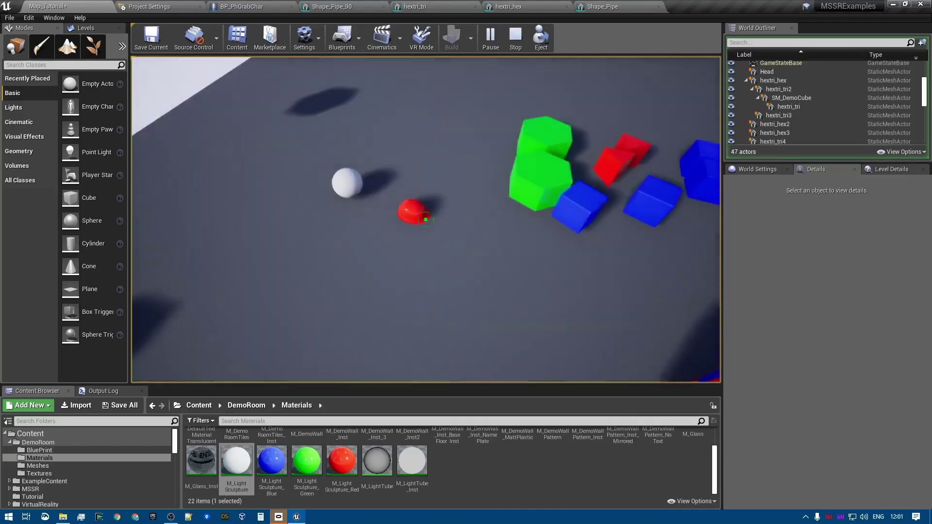
key("Escape")
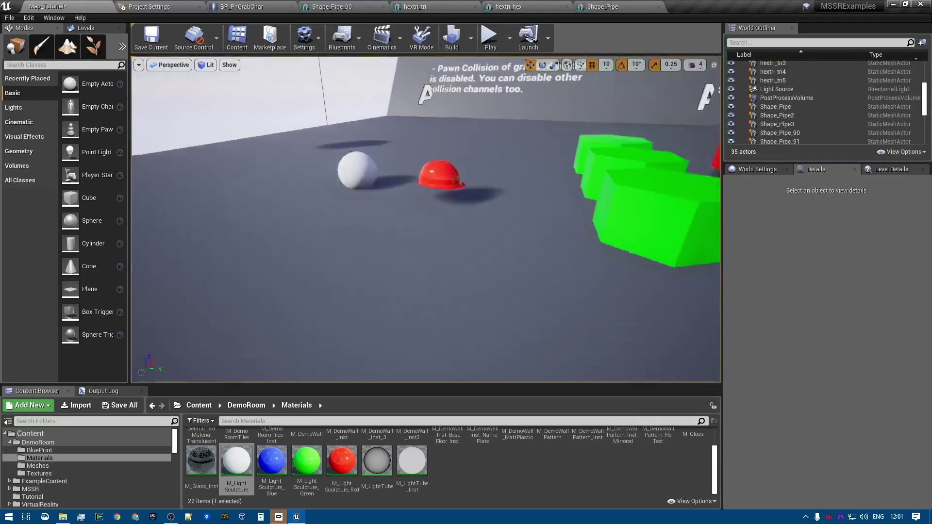
Select the white Head sphere and the red SM_Helmet together and duplicate both behind the originals.
right_click_drag(256, 332, 259, 358)
left_click(360, 231)
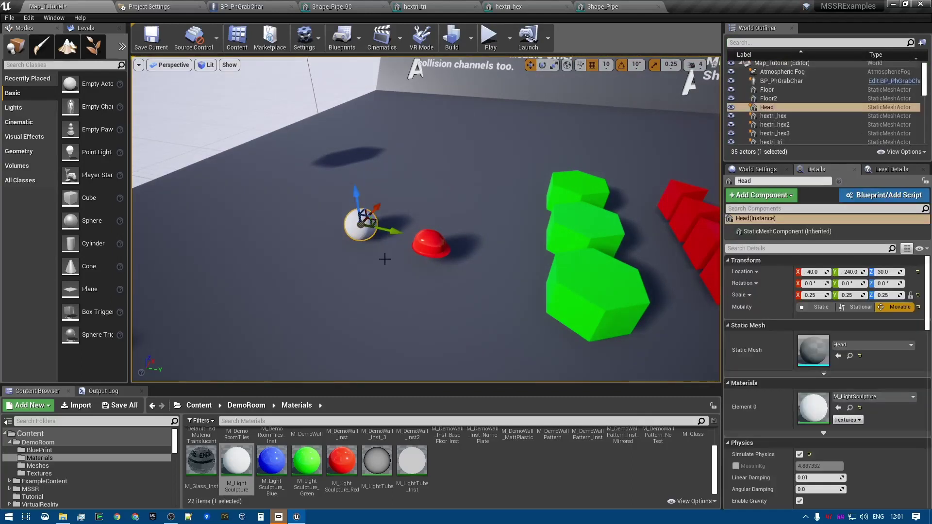
left_click(428, 244)
right_click_drag(428, 243, 401, 290)
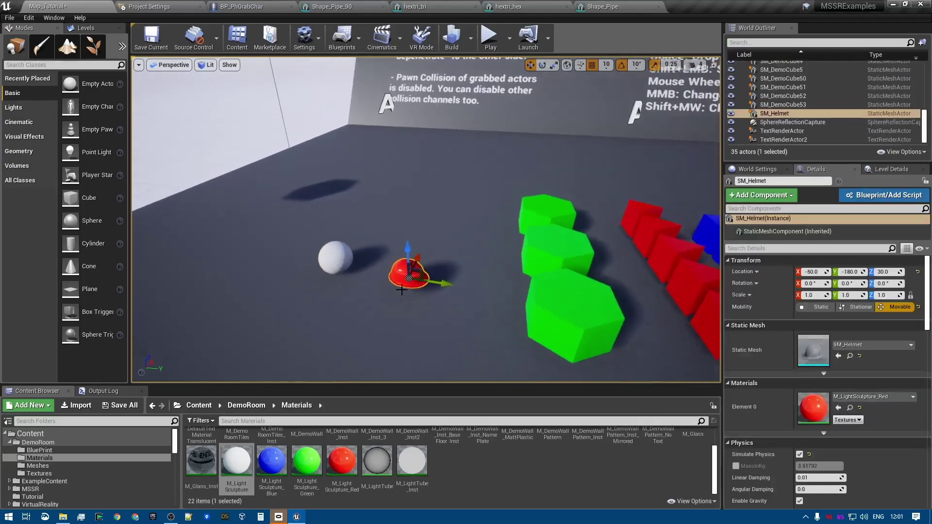
left_click(330, 258, "ctrl")
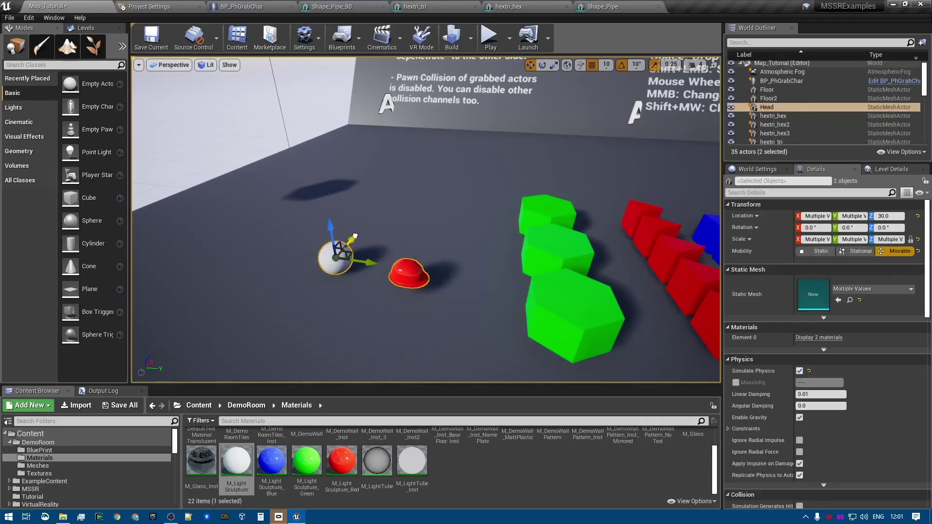
left_click_drag(355, 236, 378, 180, "alt")
Rotate the duplicated head and helmet 180° about the X axis and reposition them behind the originals.
key("e")
left_click_drag(446, 169, 489, 194)
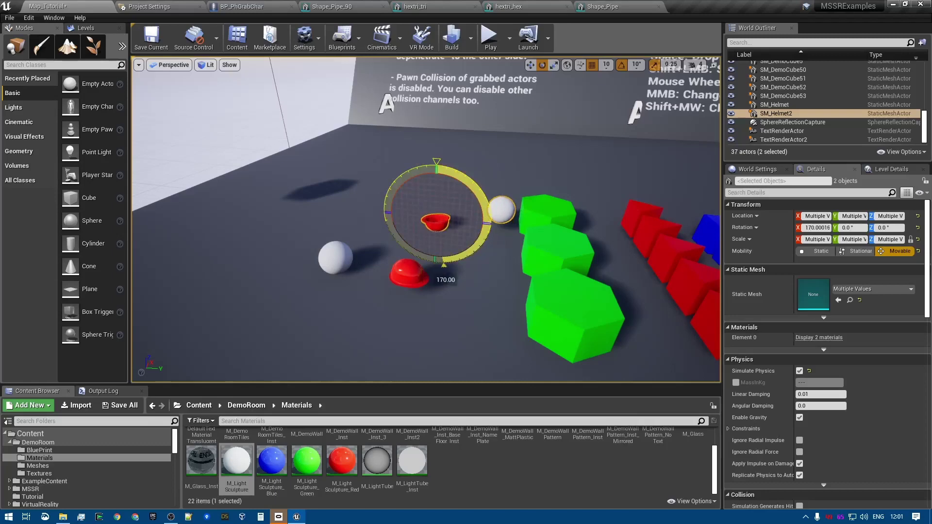
key("w")
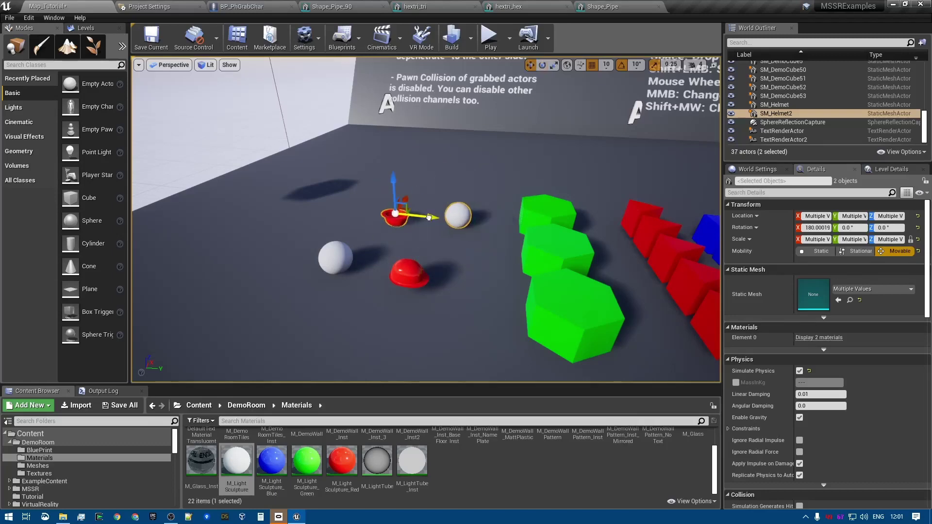
Play the level, test snapping the helmets and head spheres to one another, and stop playing.
left_click(491, 33)
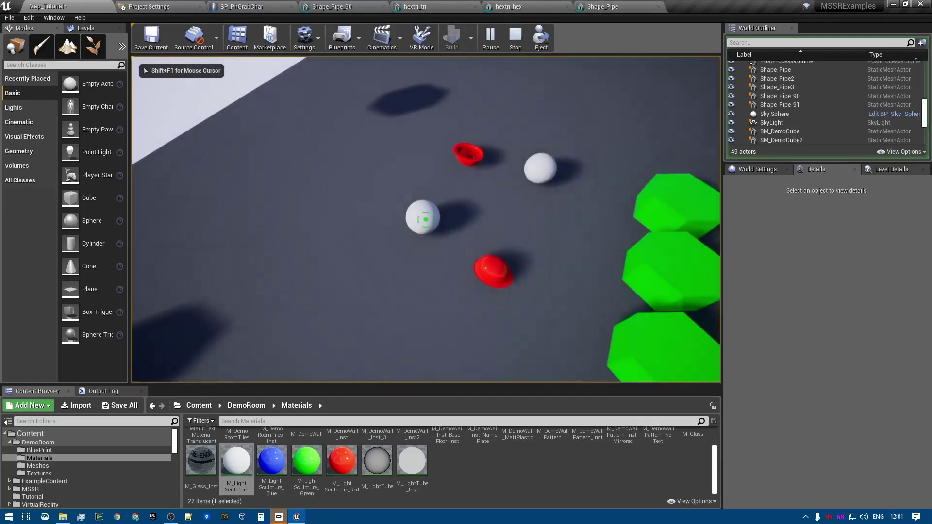
left_click(425, 220)
key("s")
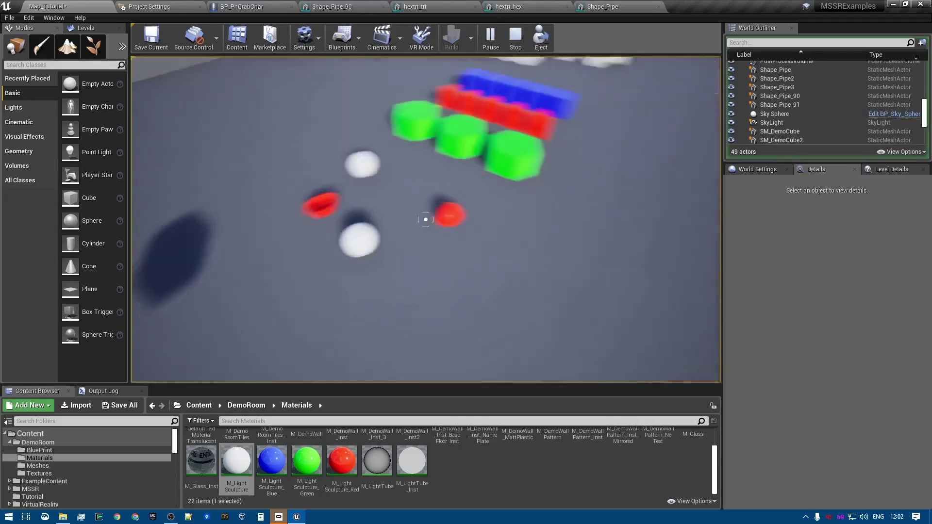
left_click(425, 219)
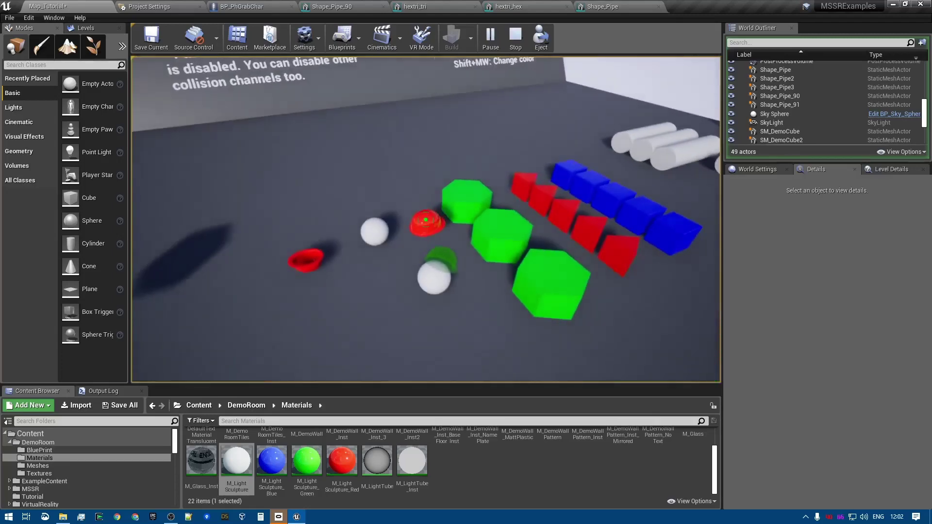
left_click(426, 220)
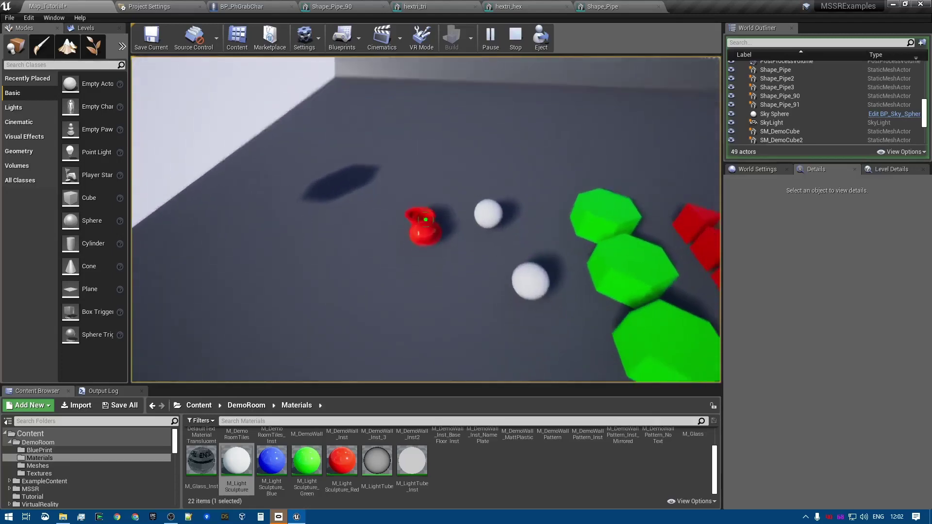
left_click(426, 219)
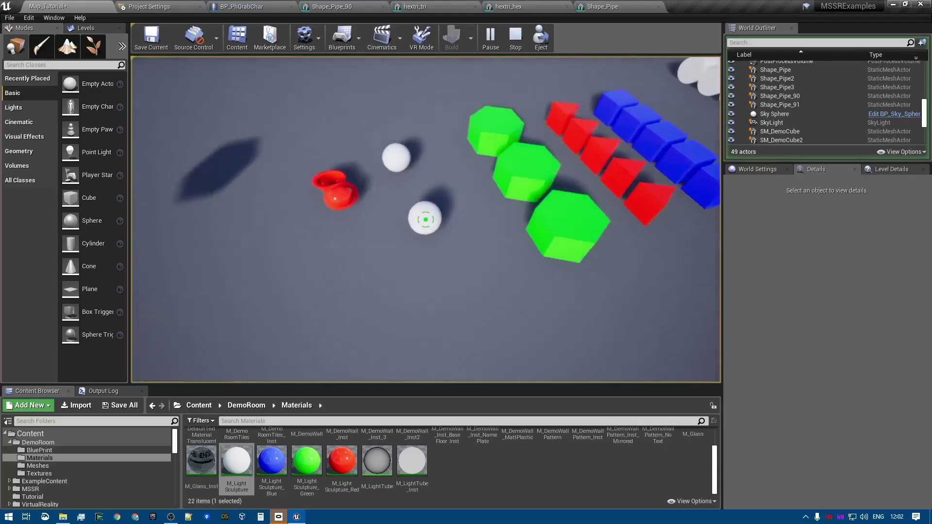
left_click(426, 219)
key("Escape")
Open the SM_Helmet and Head meshes from the level and examine the Hat+ socket on the head sphere.
left_click(435, 255)
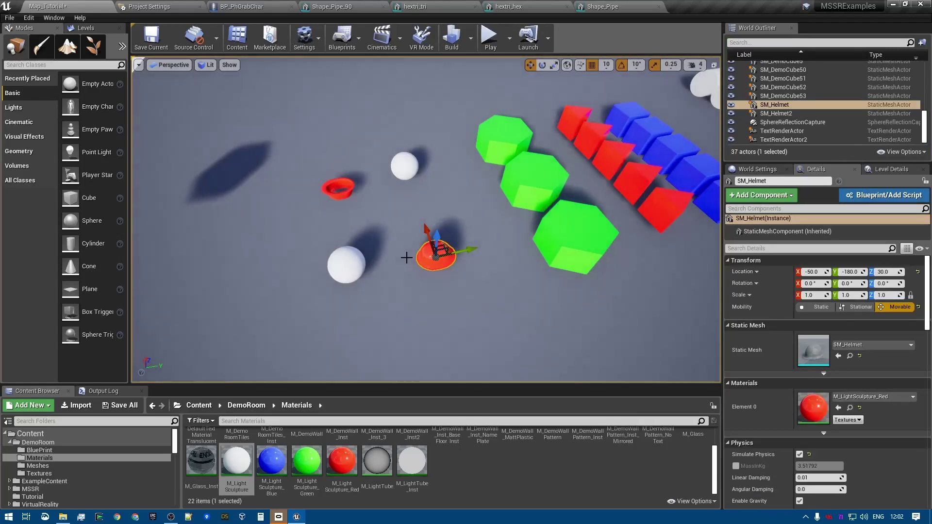
key("ctrl+e")
left_click(44, 6)
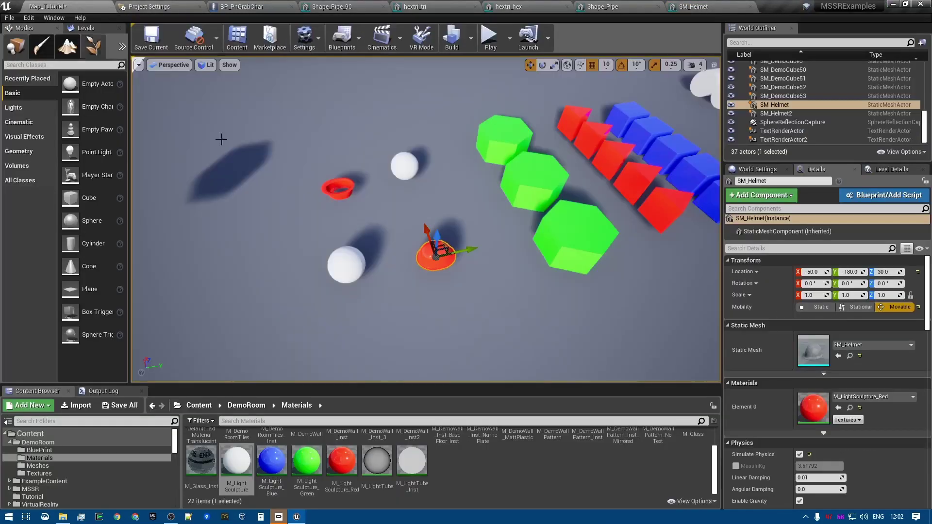
left_click(339, 265)
key("ctrl+e")
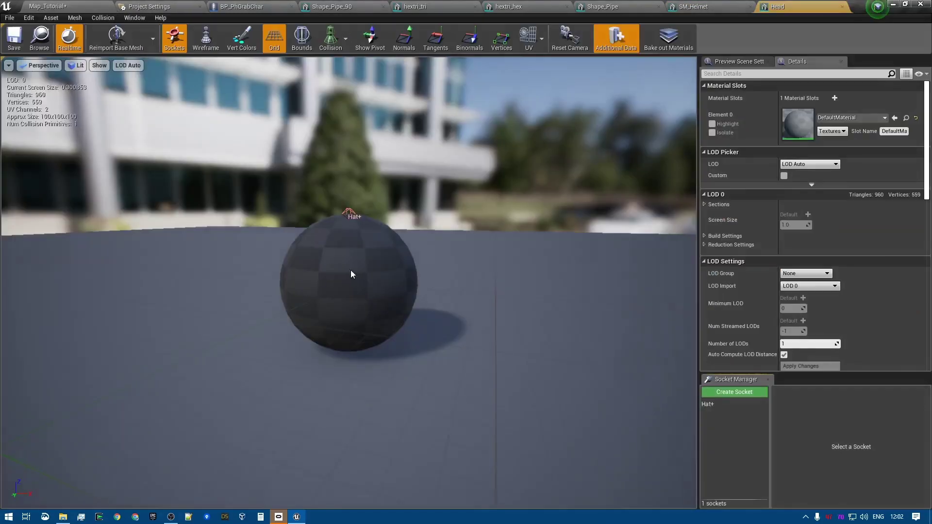
right_click_drag(385, 277, 324, 270)
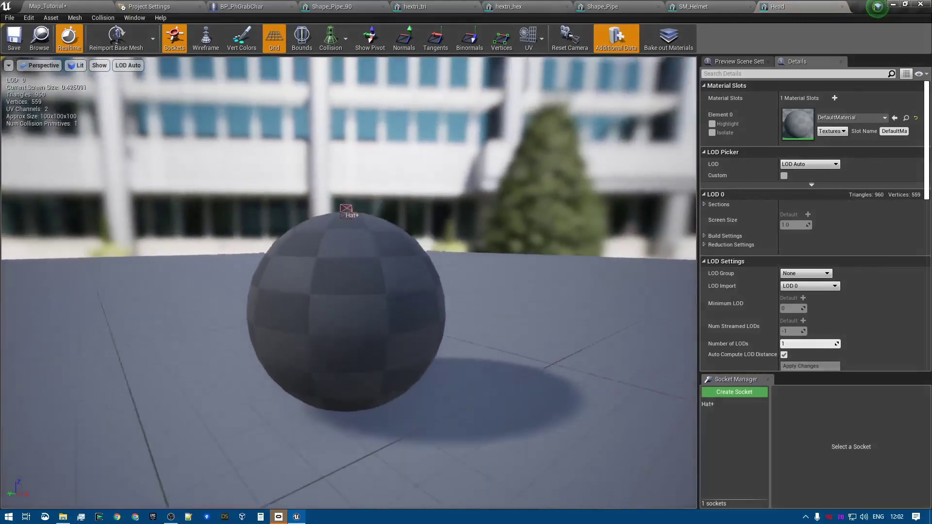
Select the Hat+ socket on the Head mesh and the Hat- socket on SM_Helmet, and examine their axes.
scroll(385, 277, "down", 3)
left_click(714, 405)
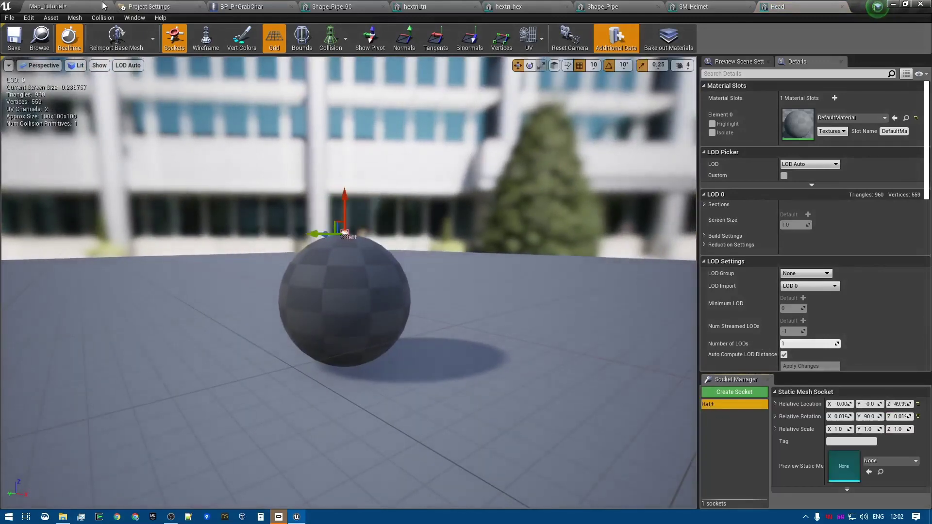
left_click(699, 6)
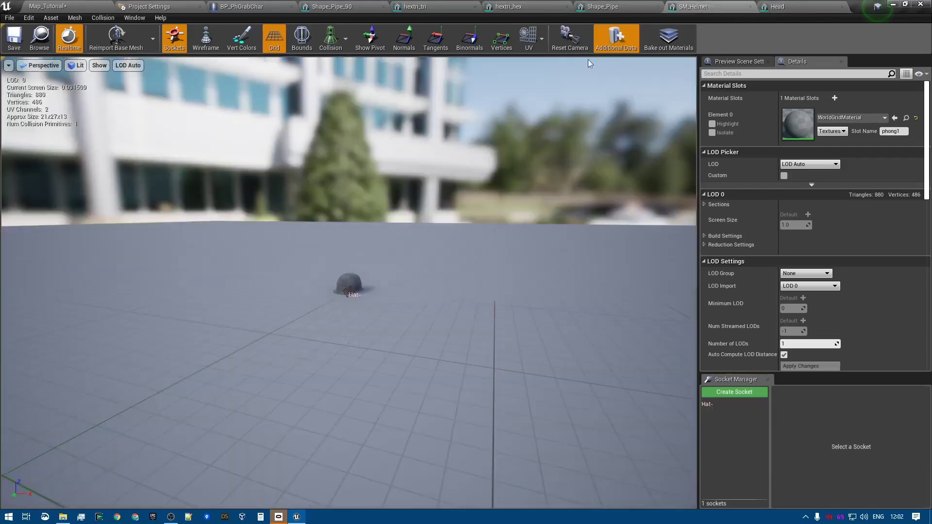
left_click(715, 404)
scroll(453, 358, "up", 3)
scroll(451, 358, "down", 3)
scroll(452, 359, "up", 3)
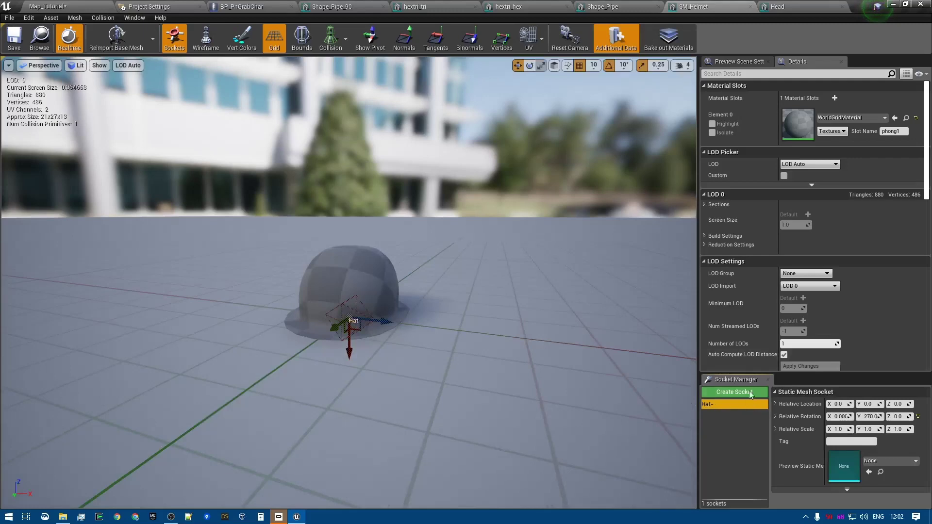
Compare the axis direction and relative rotation of the Head's Hat+ socket with those of SM_Helmet's Hat- socket.
left_click(800, 3)
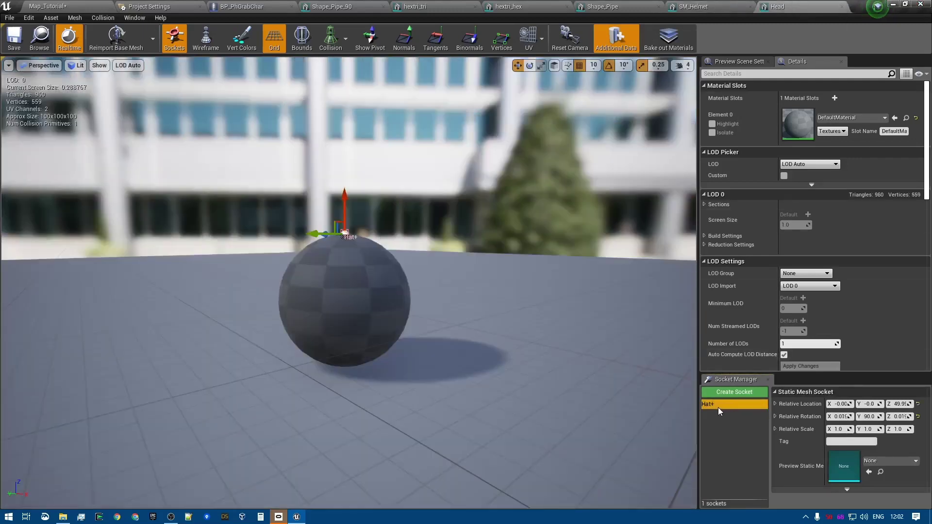
mouse_move(458, 269)
right_mouse_down()
mouse_move(412, 269)
mouse_move(457, 242)
mouse_move(447, 311)
mouse_move(427, 252)
mouse_move(471, 243)
mouse_move(459, 264)
mouse_move(463, 320)
mouse_move(457, 271)
right_mouse_up()
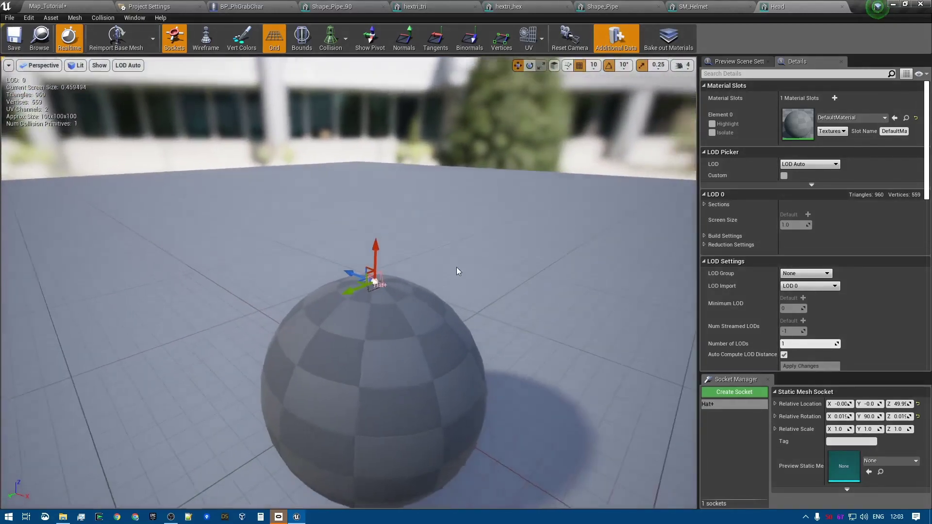
left_click(727, 403)
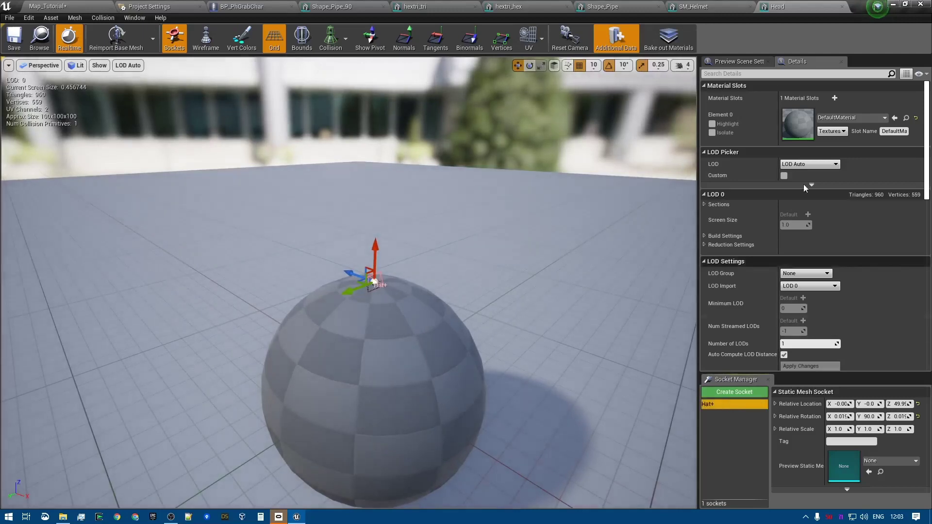
left_click(721, 7)
left_click(726, 405)
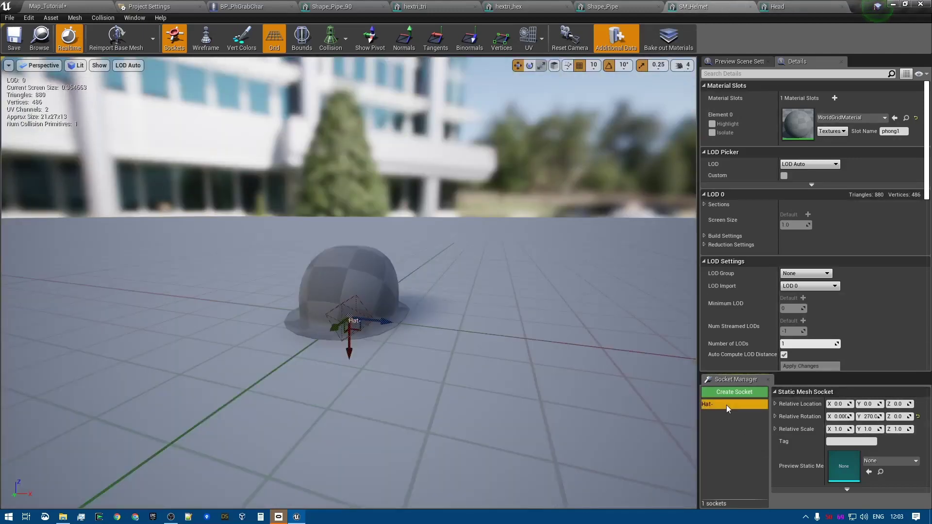
left_click(799, 8)
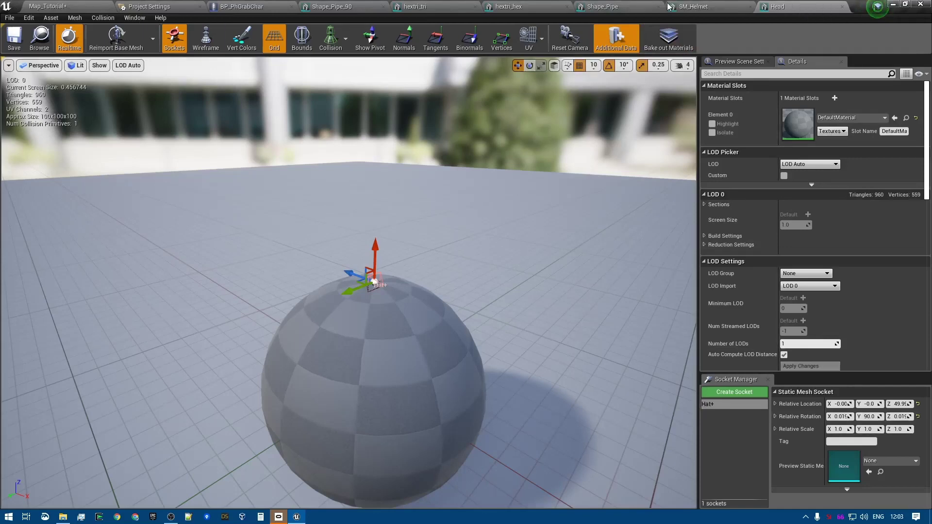
Examine the placement and orientation of the Hat- socket around the SM_Helmet mesh up close.
left_click(692, 7)
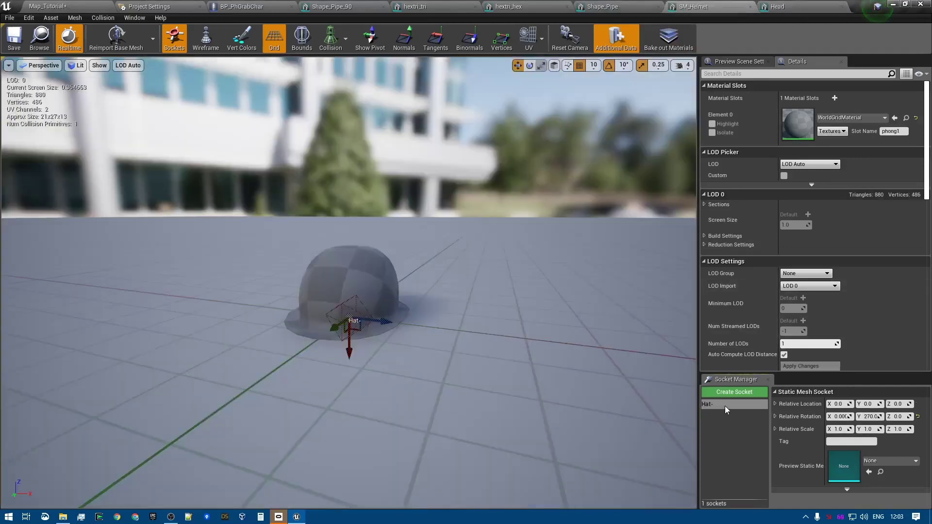
scroll(389, 373, "up", 6)
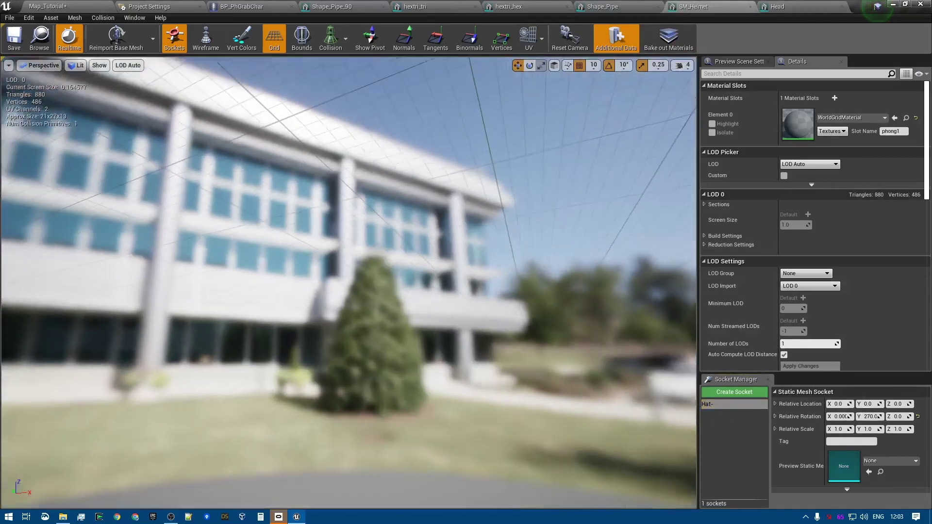
right_click_drag(390, 370, 379, 374)
key("s")
right_click_drag(478, 336, 483, 354)
key("w")
Return to Map_Tutorial, play the level, and test snapping a red helmet to a white head sphere and to the other helmet.
left_click(59, 5)
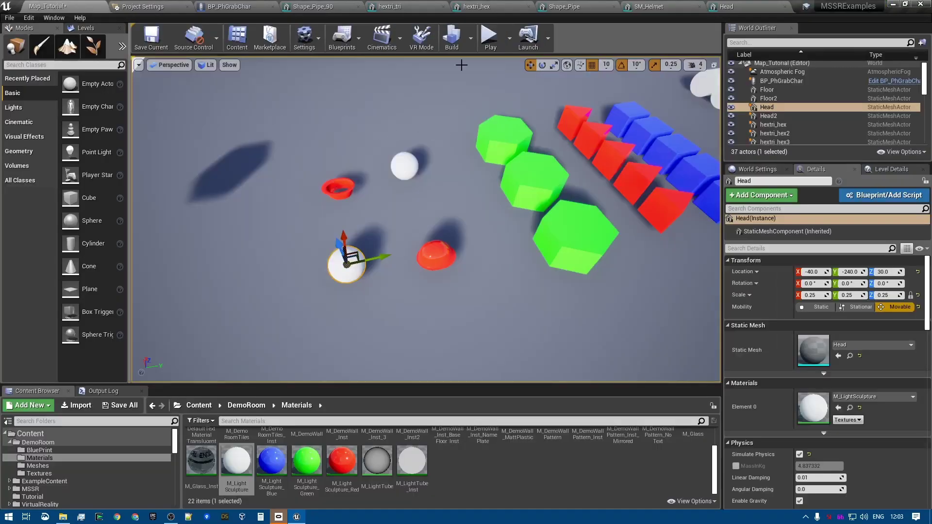
left_click(483, 85)
key("w")
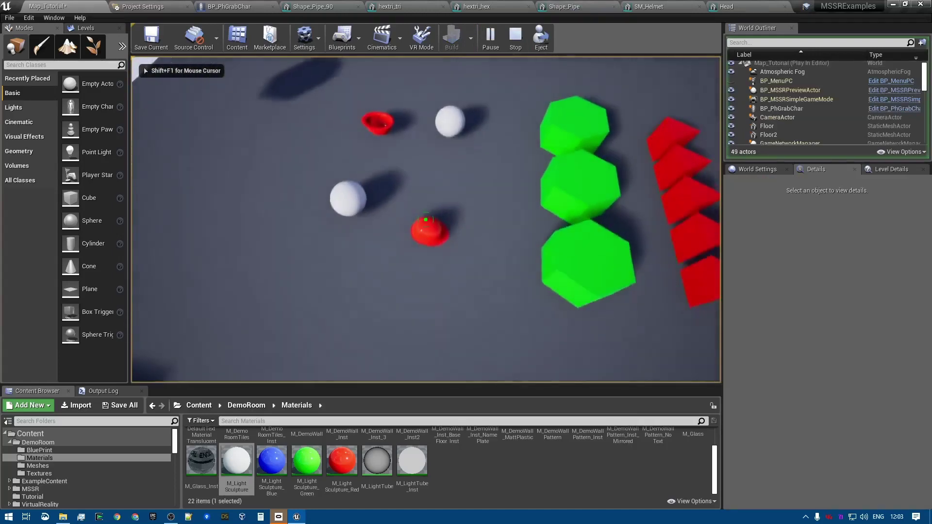
left_click(426, 219)
key("w")
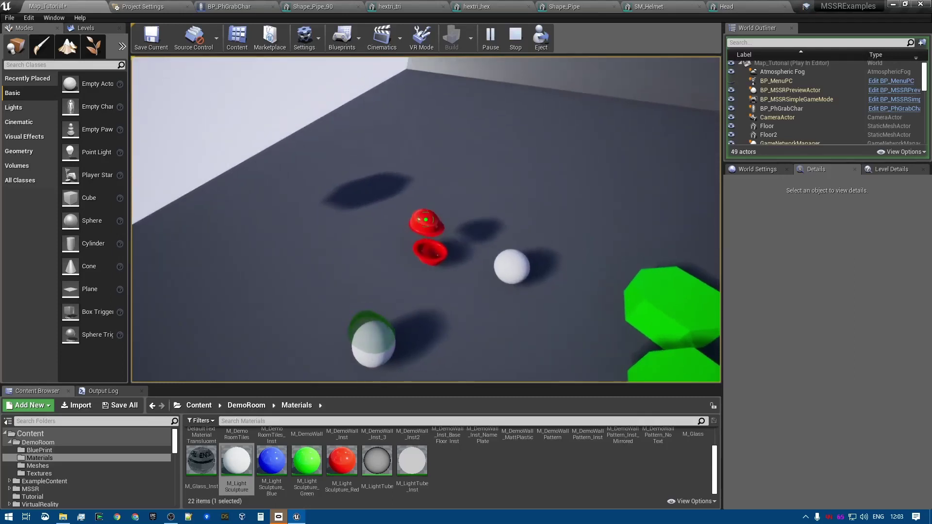
key("a")
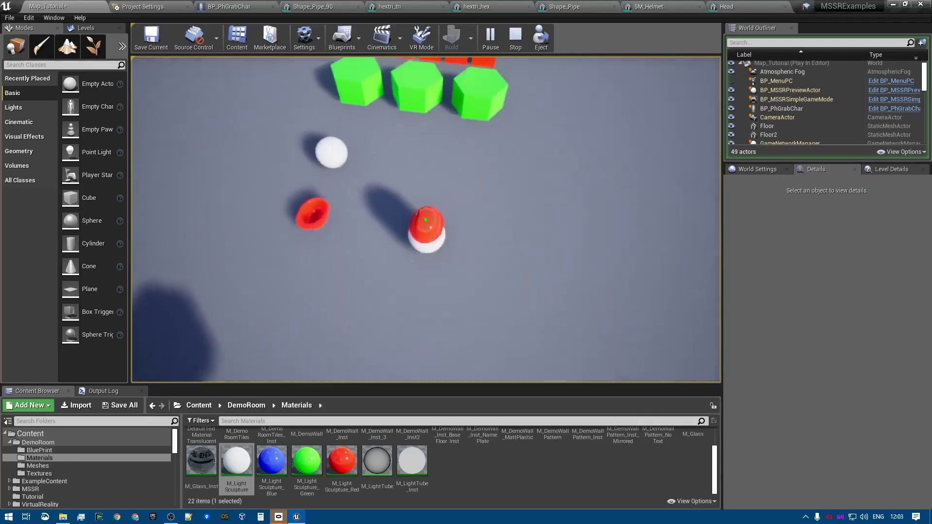
left_click(425, 219)
key("a")
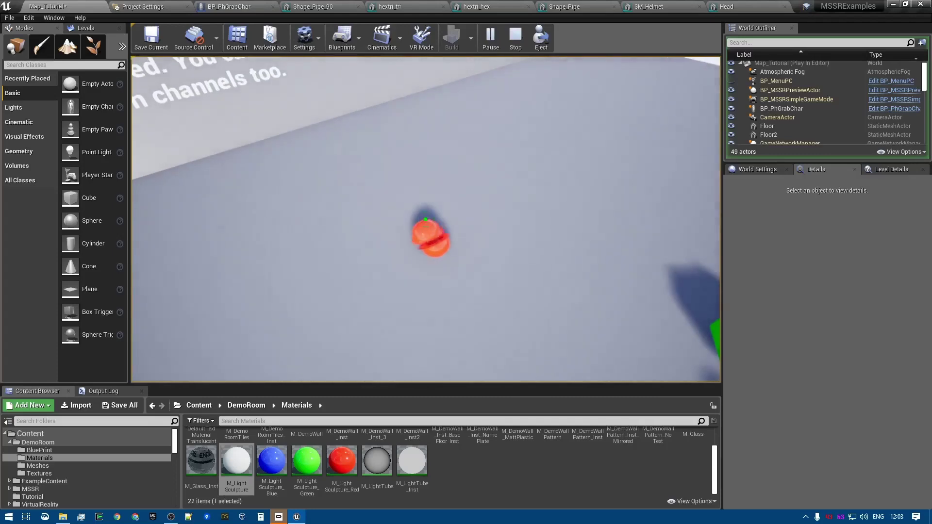
Go over to the green hexagons in play and snap two of them together side by side.
key("d")
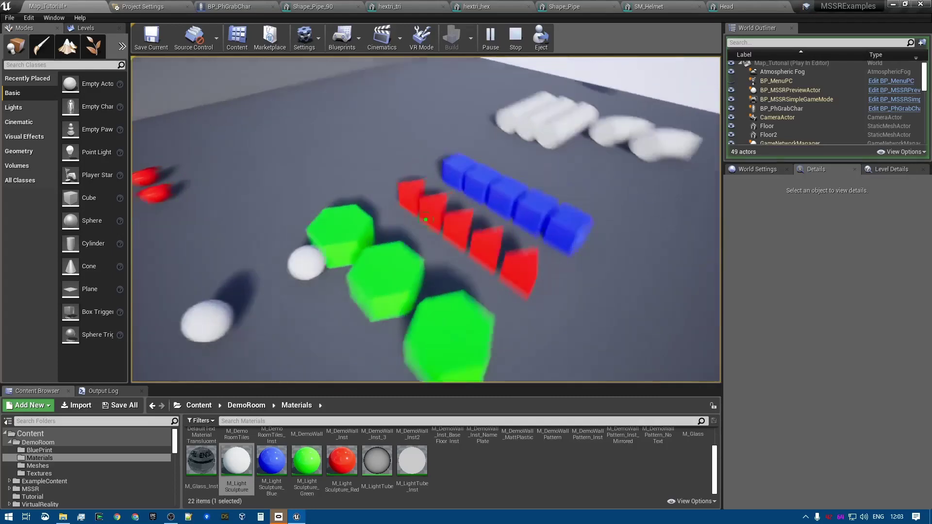
key("d")
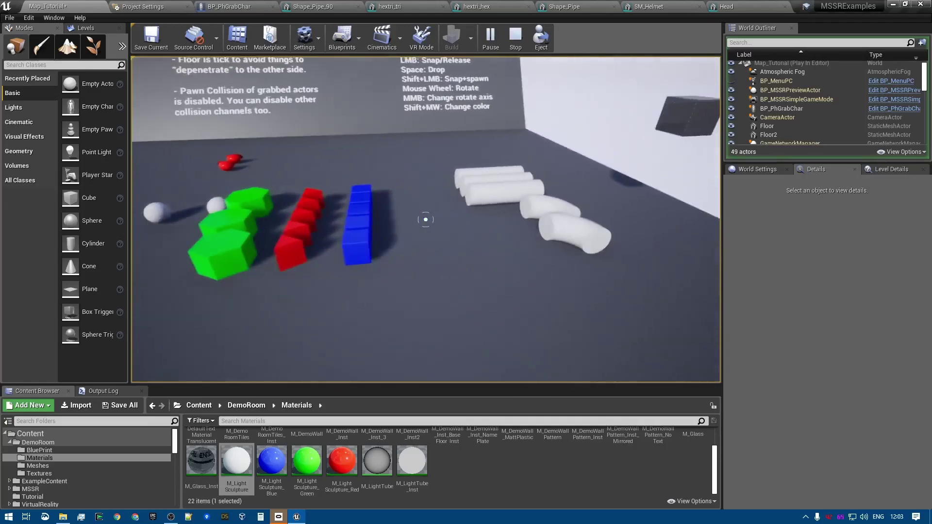
key("a")
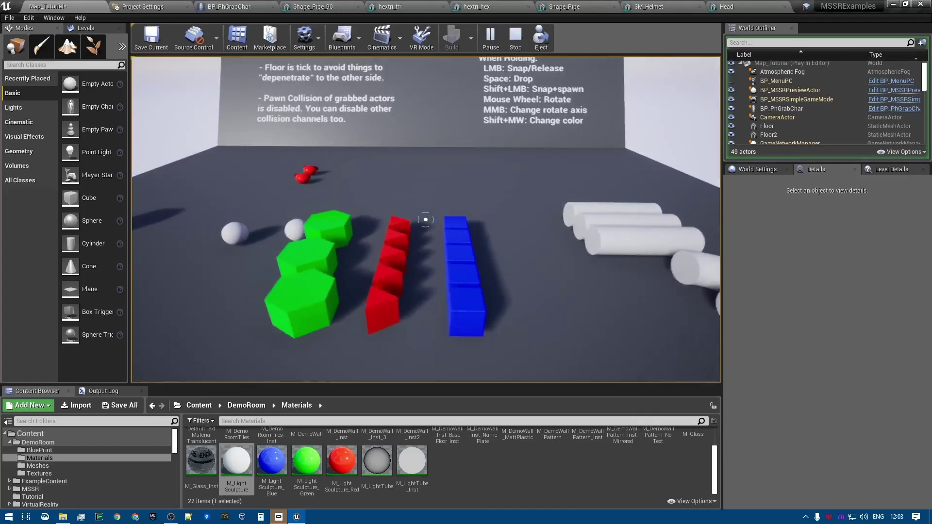
key("a")
left_click(426, 219)
key("d")
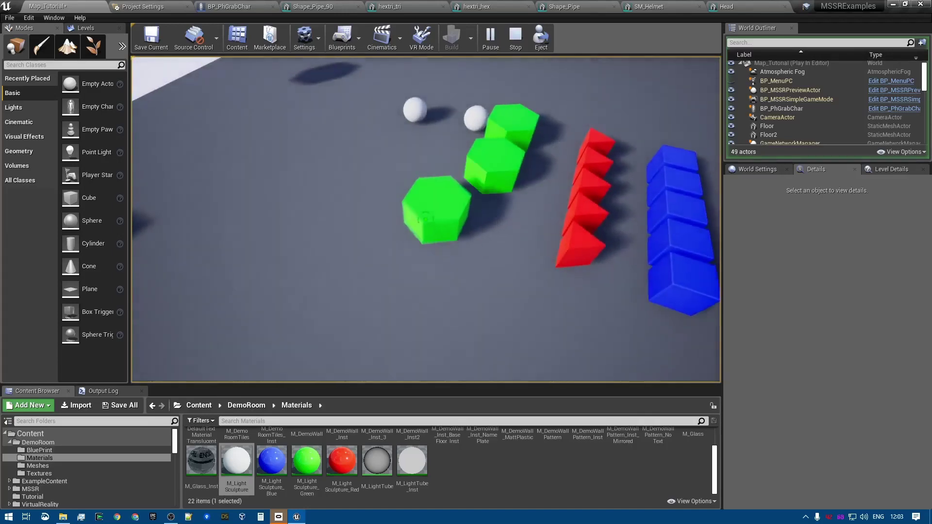
left_click(426, 219)
left_click(426, 219)
Build a chain off the joined green hexagons by snapping on red triangular prisms and blue cubes.
left_click(425, 219)
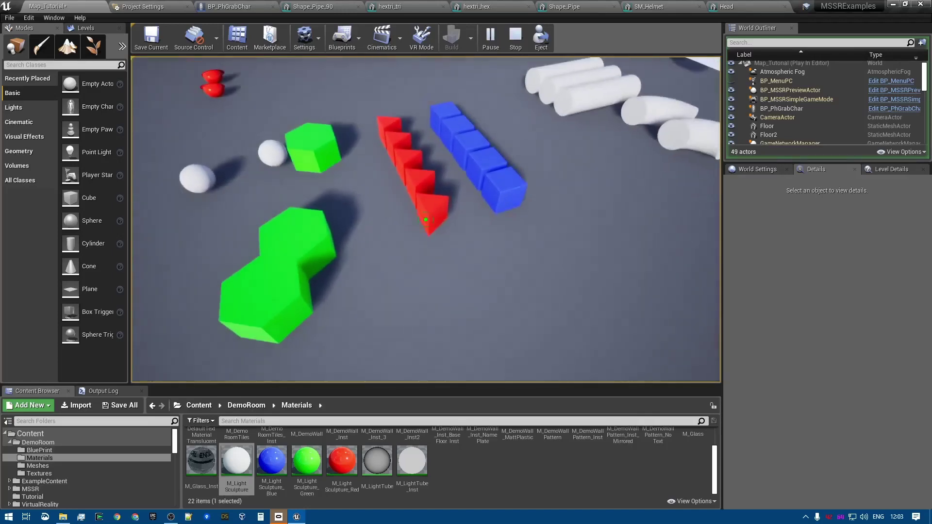
left_click(426, 220)
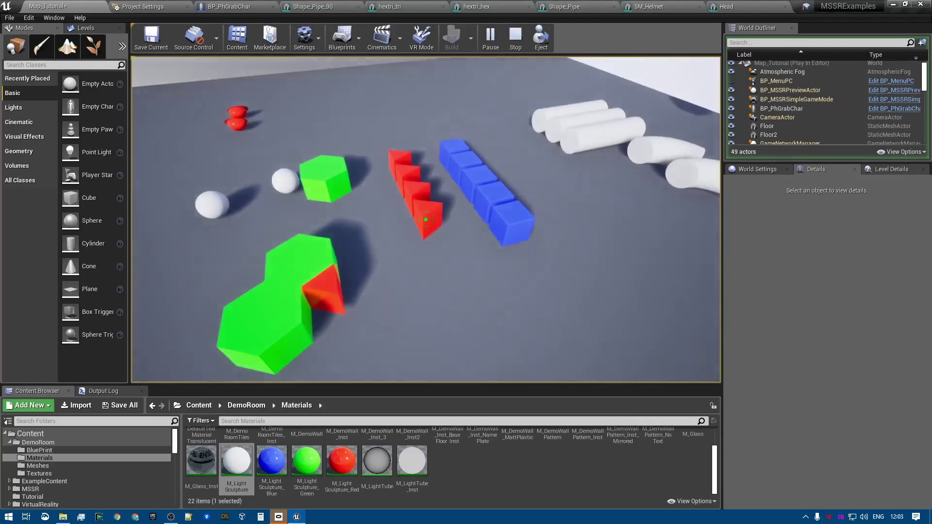
left_click(426, 219)
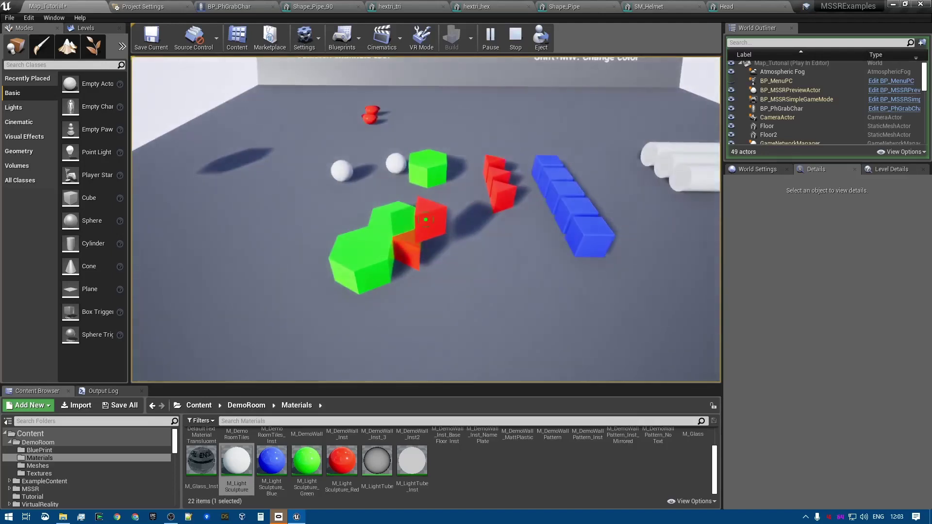
left_click(426, 219)
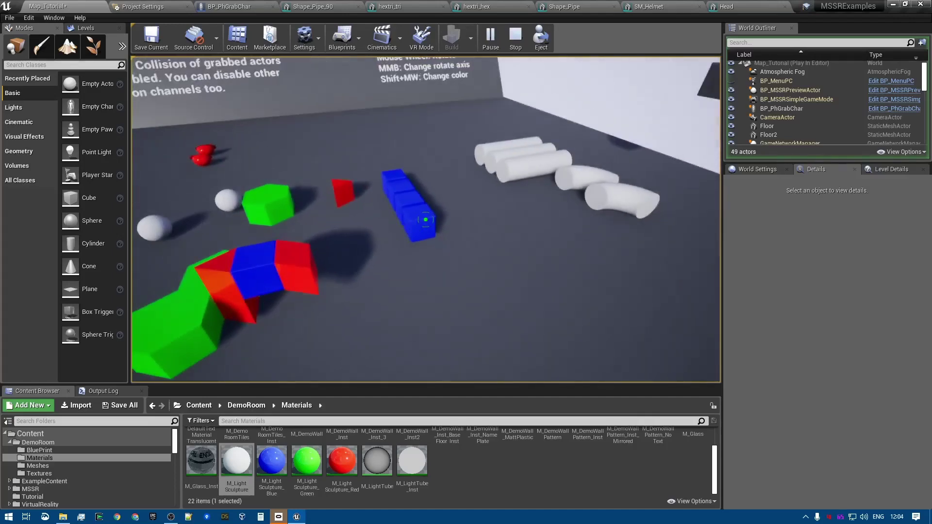
left_click(426, 220)
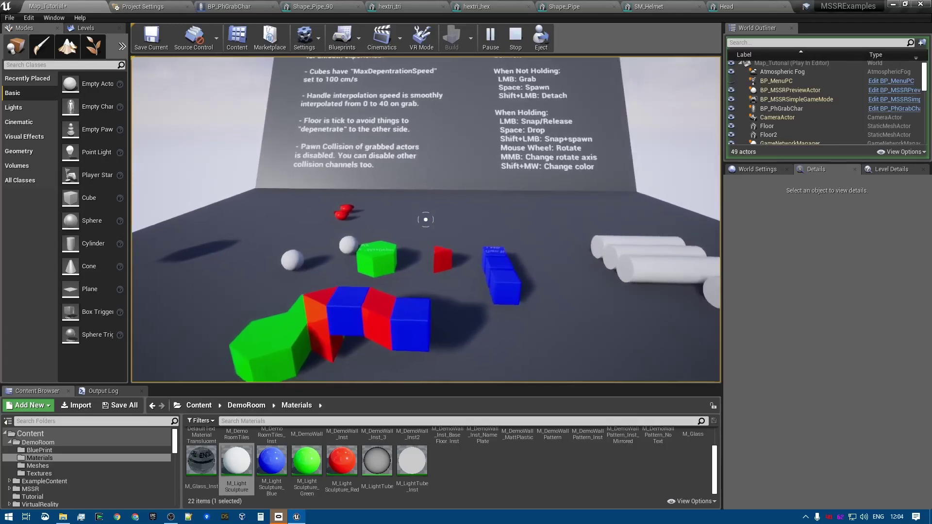
Snap the remaining red prism to the end of the chain and test attaching another blue cube.
key("w")
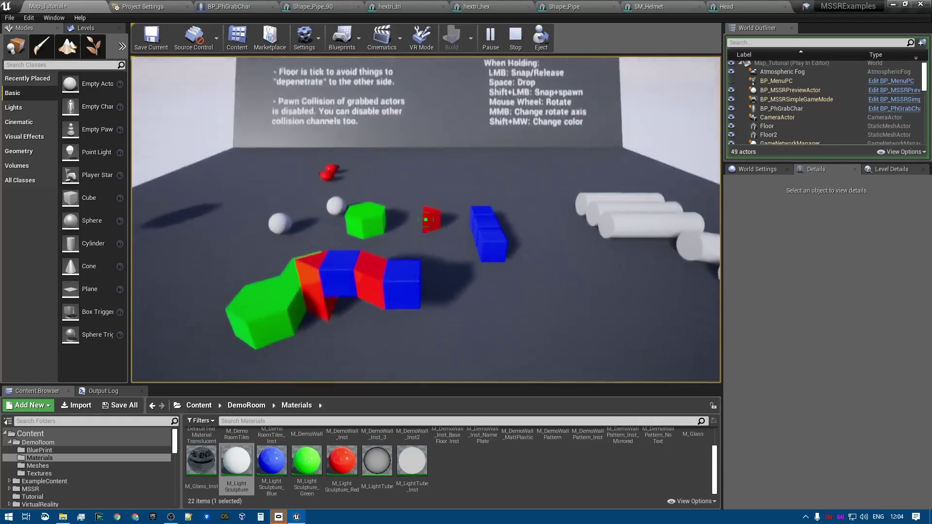
left_click(425, 220)
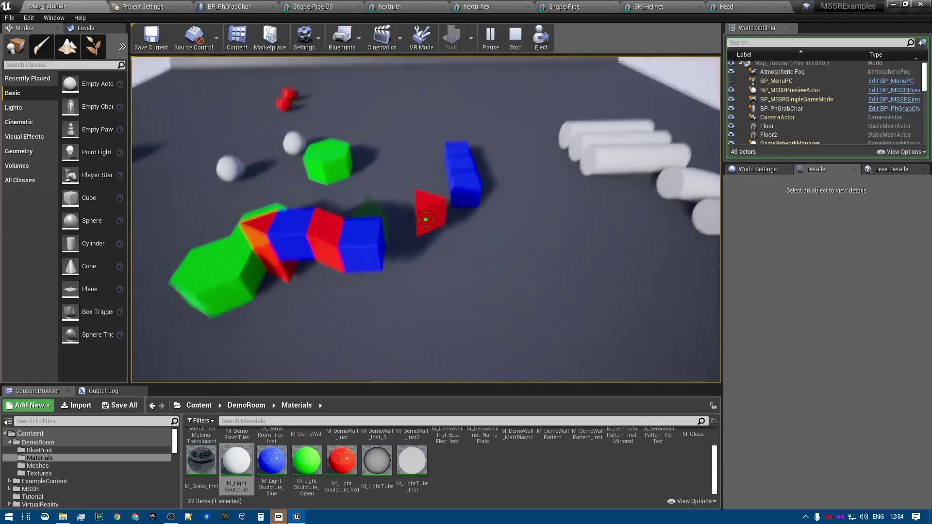
left_click(426, 219)
left_click(426, 220)
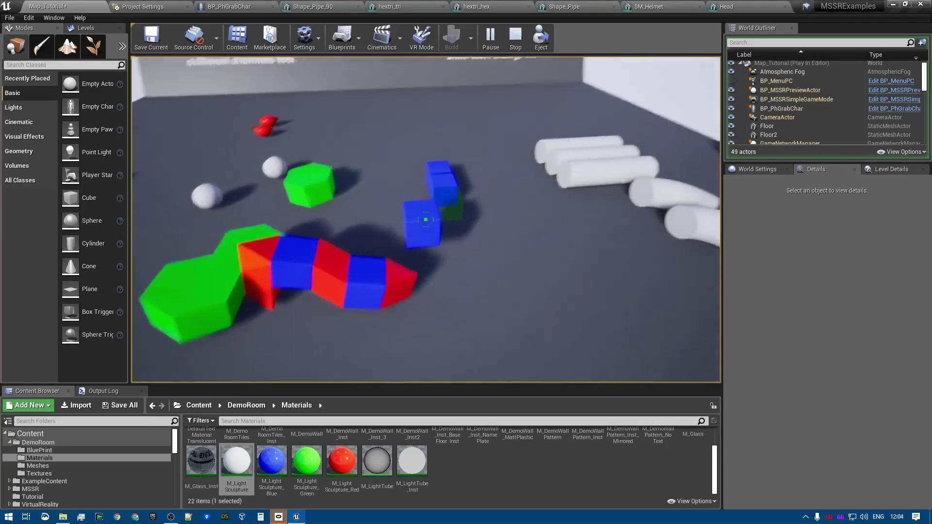
left_click(426, 220)
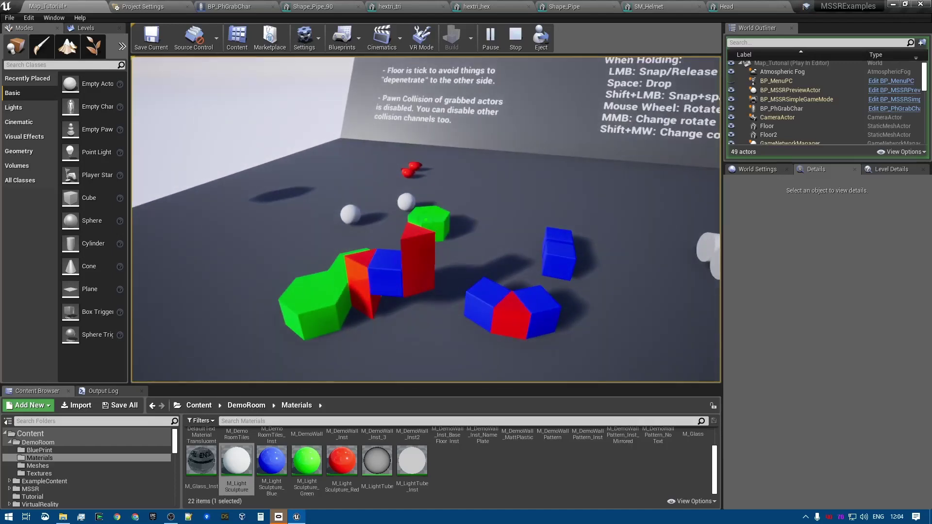
Snap the last green hexagon to the chain's upright red prism, attach a blue cube to the chain, and stop playing.
left_click(426, 220)
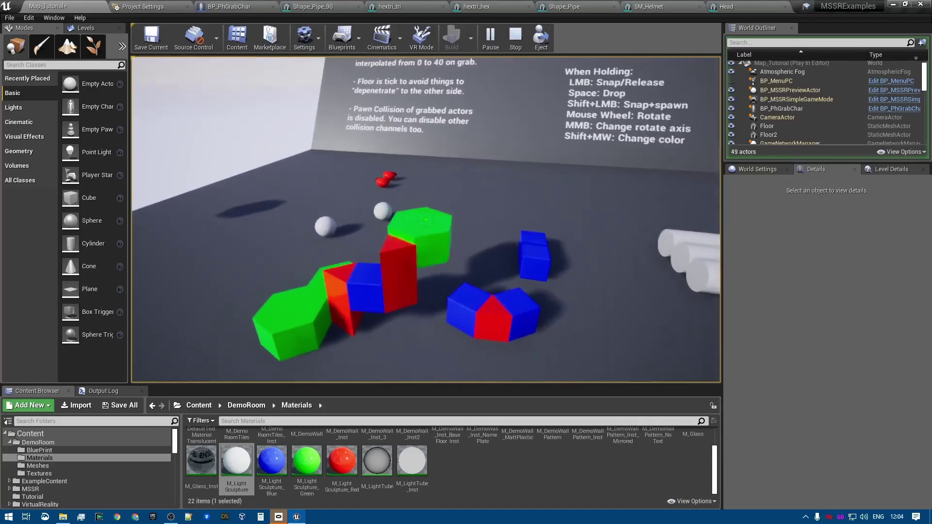
left_click(425, 220)
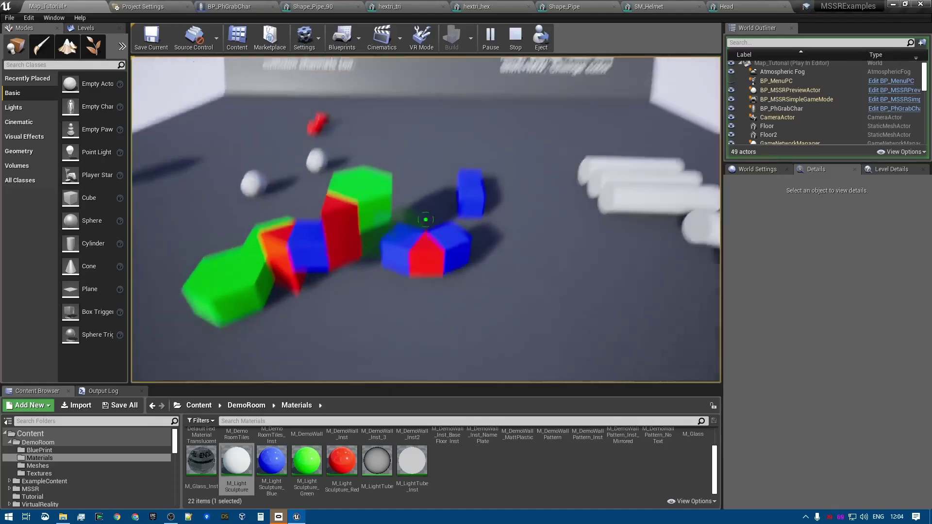
left_click(426, 220)
left_click(426, 220)
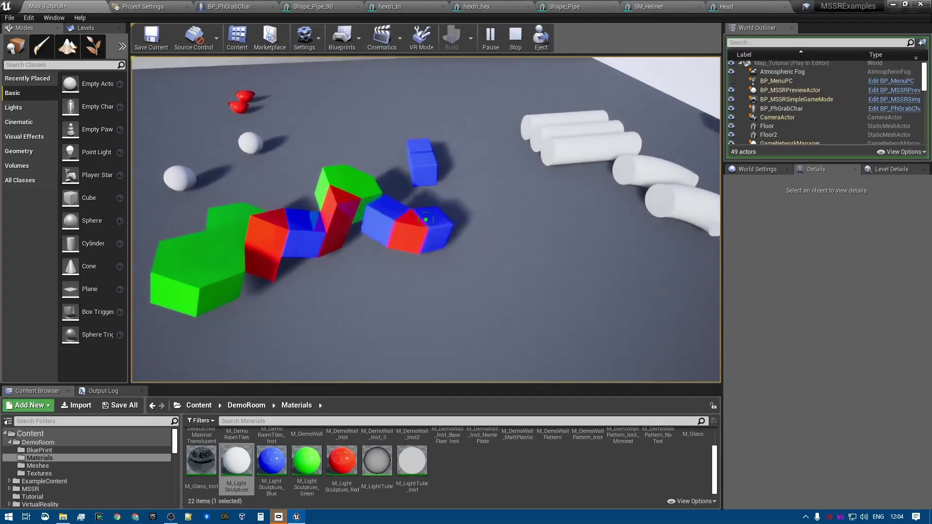
left_click(426, 220)
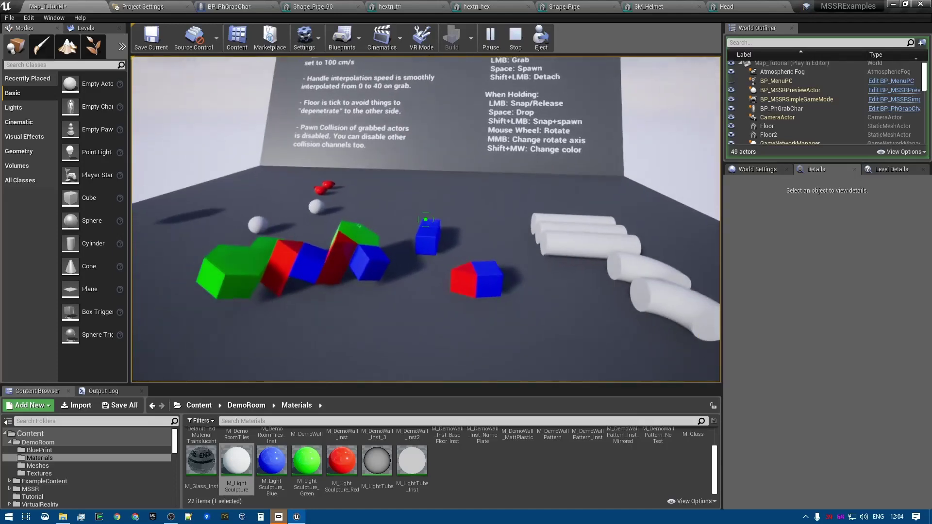
key("Escape")
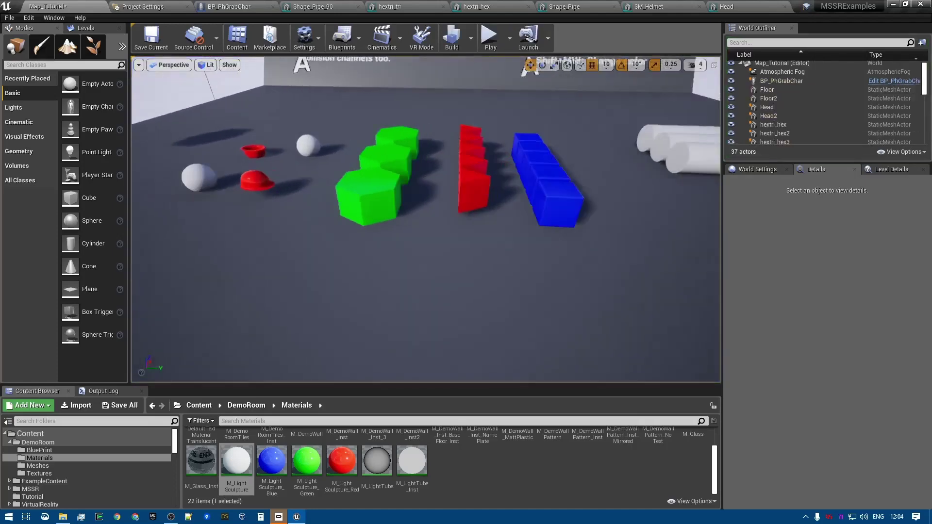
Open the SM_DemoCube mesh from the nearest blue cube in the level and examine its named sockets.
key("d")
left_click(435, 203)
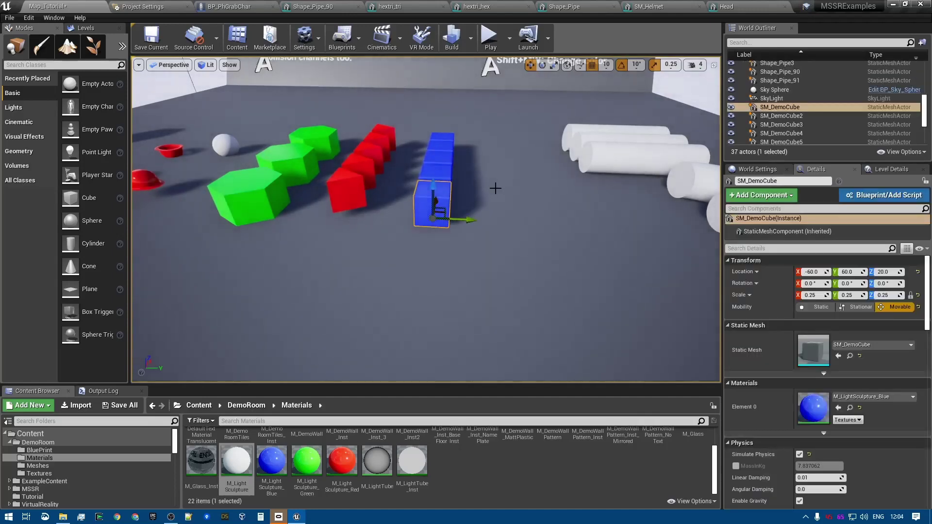
key("ctrl+e")
key("s")
right_click_drag(526, 206, 526, 230)
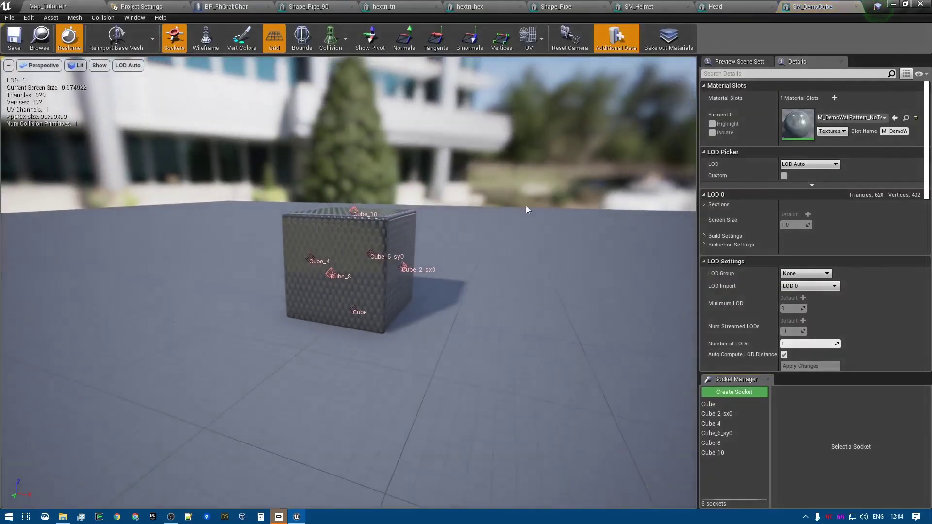
Delete all the existing sockets from the SM_DemoCube mesh, from Cube through Cube_10.
left_click(715, 406)
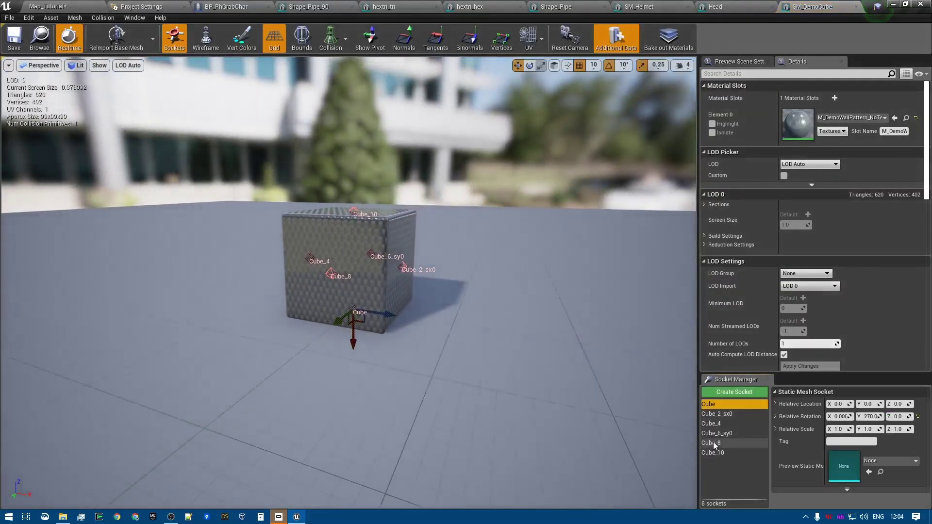
left_click(718, 453)
left_click(713, 403)
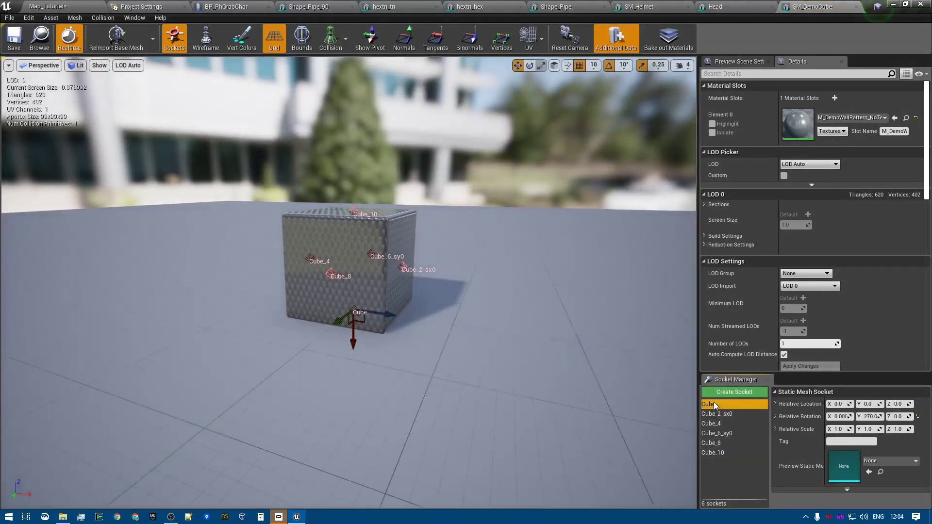
key("Delete")
left_click(714, 404)
key("Delete")
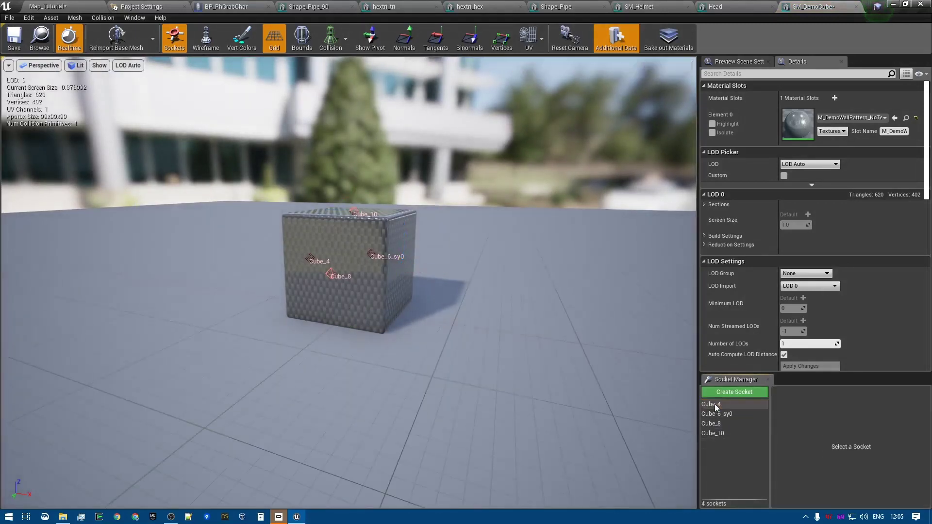
left_click(719, 411)
key("Delete")
left_click(718, 406)
key("Delete")
left_click(719, 412)
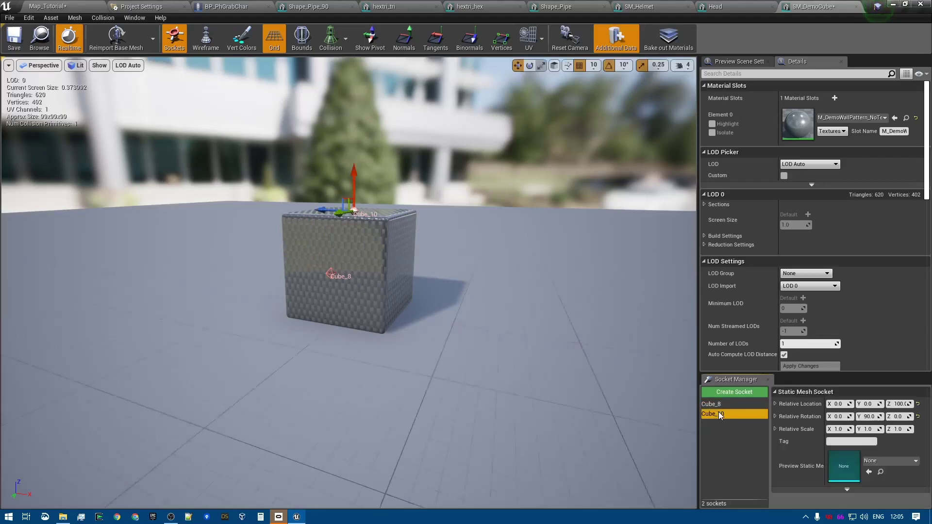
key("Delete")
left_click(715, 403)
key("Delete")
Show the cube's simple collision, inspect it from several sides, and hide it again.
right_click_drag(397, 271, 373, 281)
right_click_drag(456, 132, 476, 145)
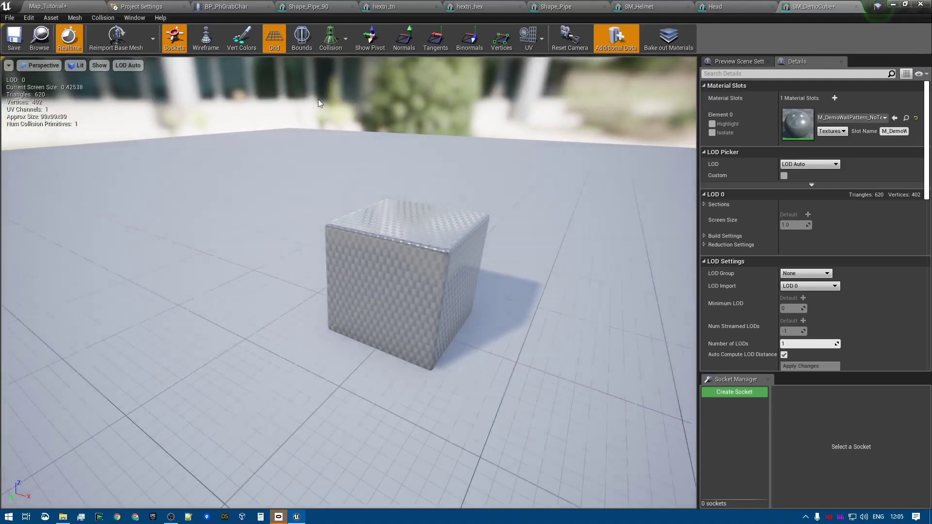
left_click(345, 39)
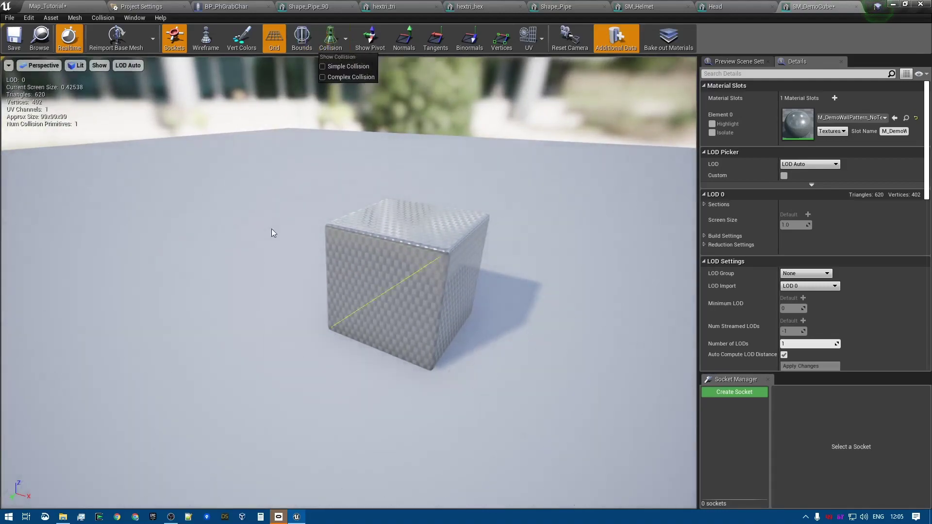
left_click(347, 66)
right_click_drag(473, 188, 499, 179)
mouse_move(440, 243)
right_mouse_down()
mouse_move(422, 243)
mouse_move(440, 242)
right_mouse_up()
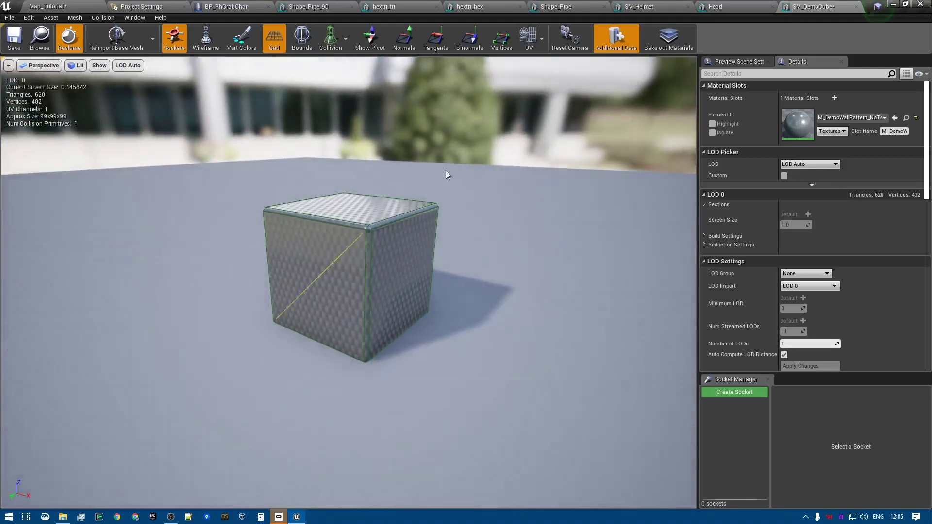
right_click_drag(522, 244, 414, 92)
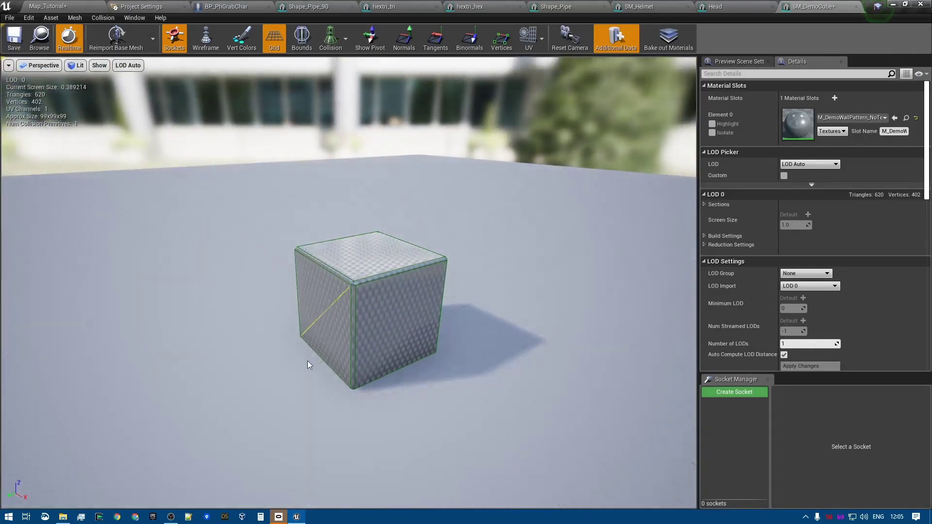
left_click(344, 41)
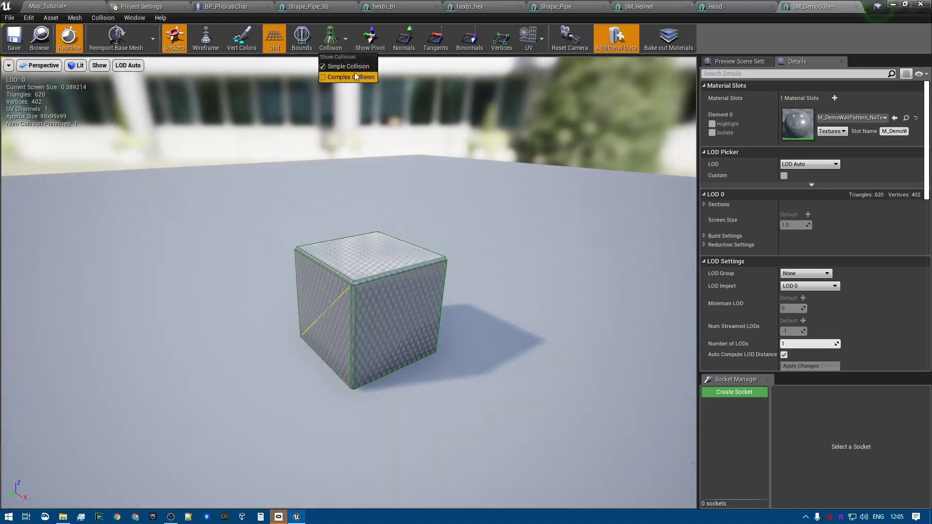
left_click(350, 66)
right_click_drag(359, 194, 374, 213)
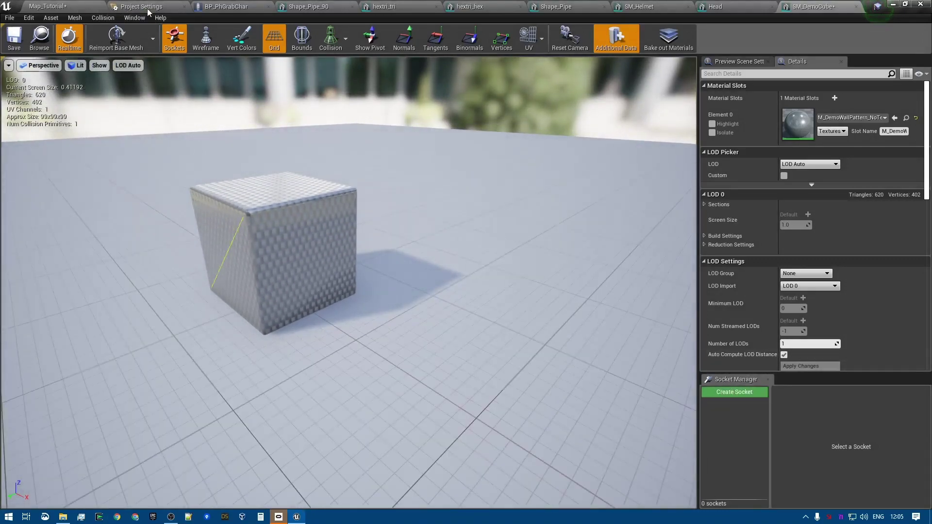
Check that the Socket Manager is enabled for the mesh editor and create a new socket on the cube.
left_click(135, 18)
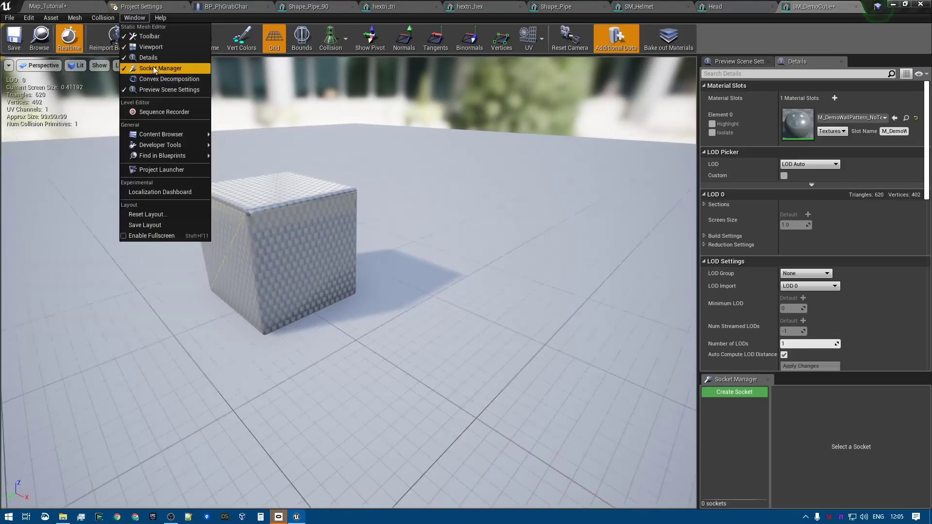
left_click(358, 293)
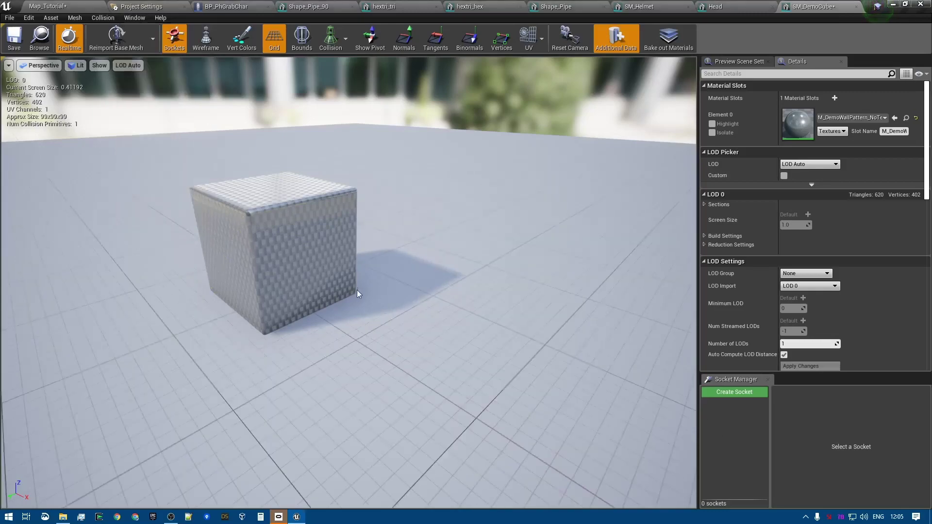
right_click_drag(357, 291, 401, 286)
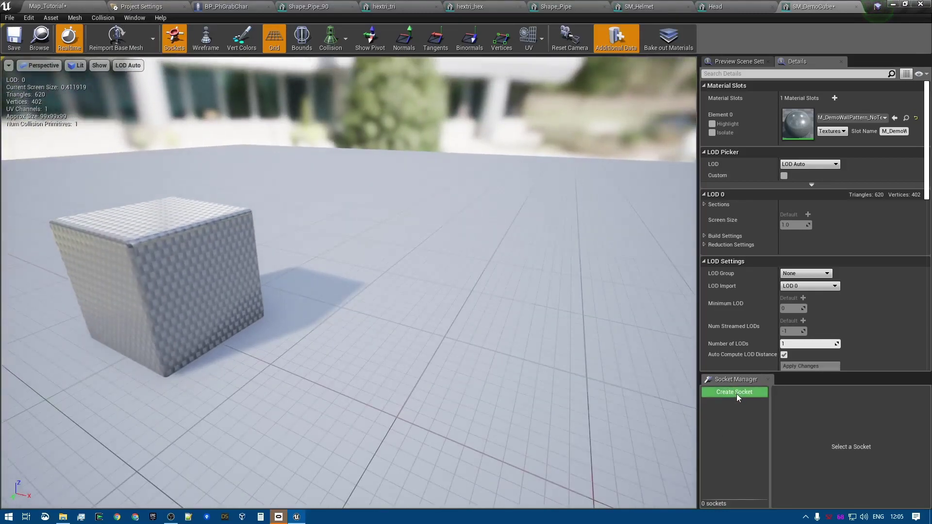
left_click(734, 393)
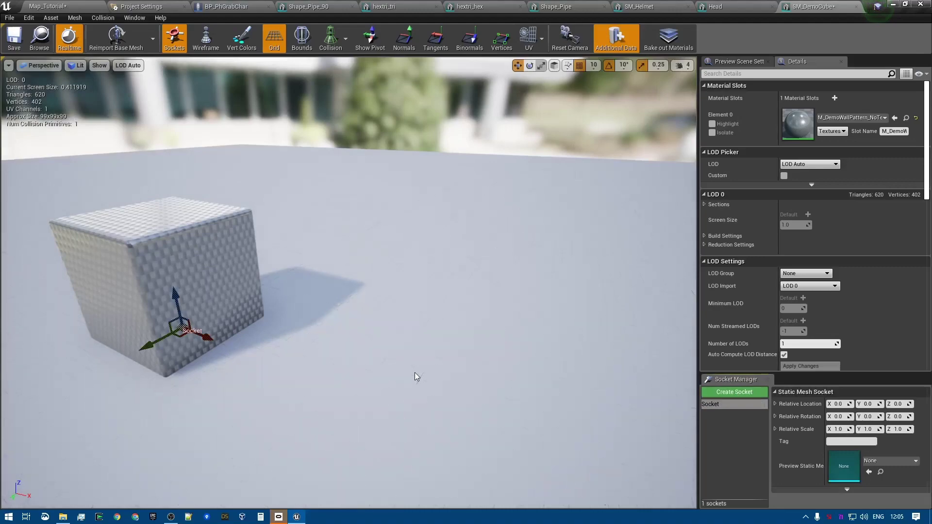
Rename the mesh's existing socket to Cube.
right_click_drag(414, 373, 451, 366)
key("a")
key("w")
key("s")
key("d")
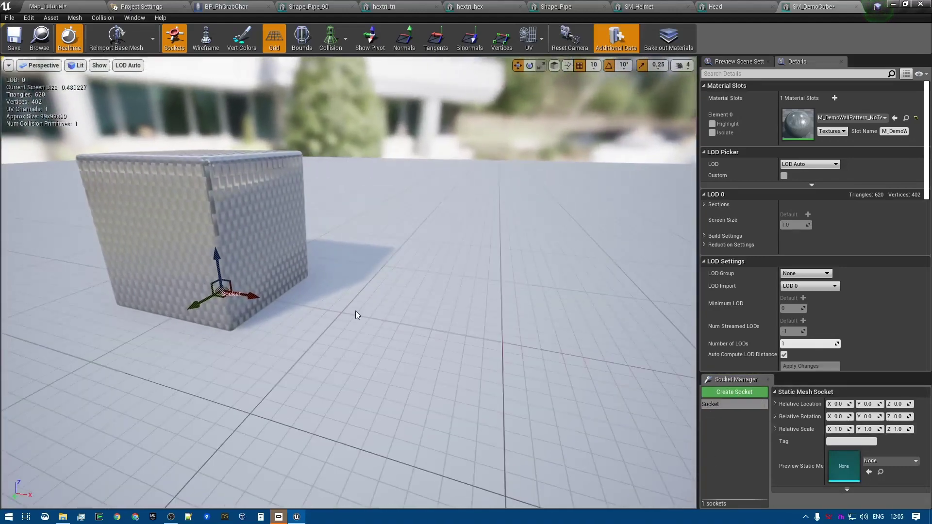
double_click(721, 404)
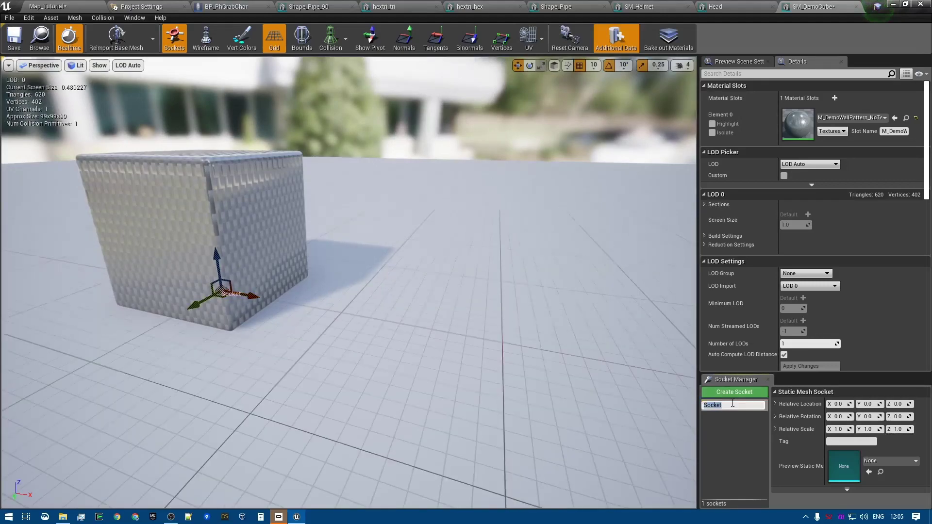
type("Cube")
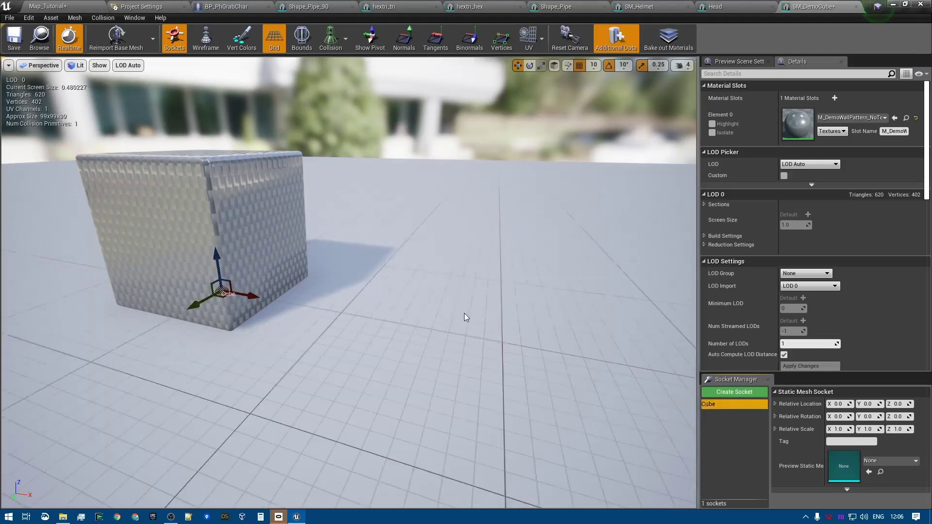
Set the position snap size to 50 and move the Cube socket to X 50, Y 0, Z 50.
right_click_drag(326, 247, 304, 238)
right_click_drag(272, 212, 262, 211)
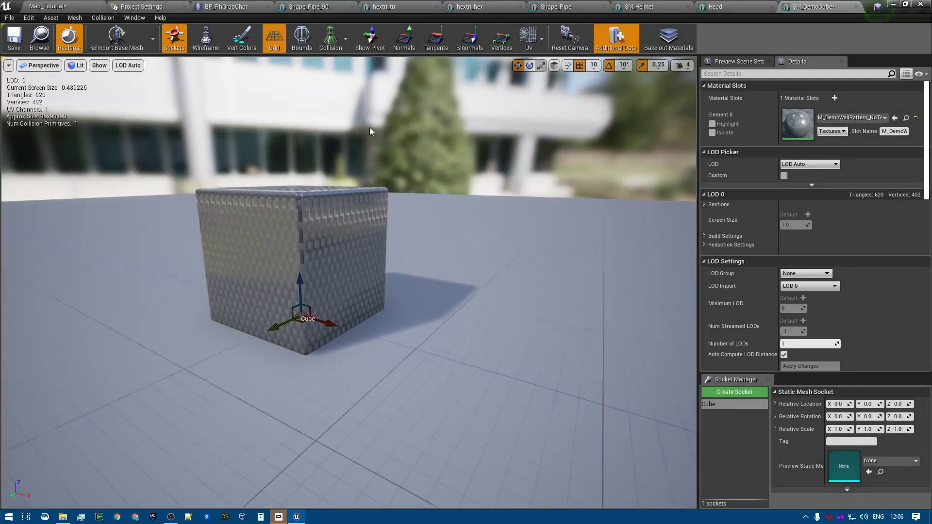
left_click(593, 66)
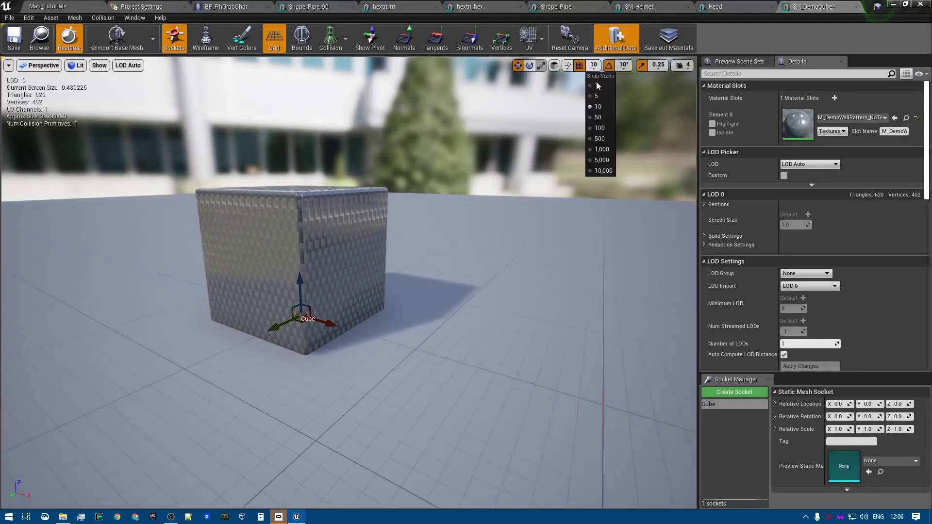
left_click(601, 117)
key("w")
right_click_drag(393, 342, 378, 342)
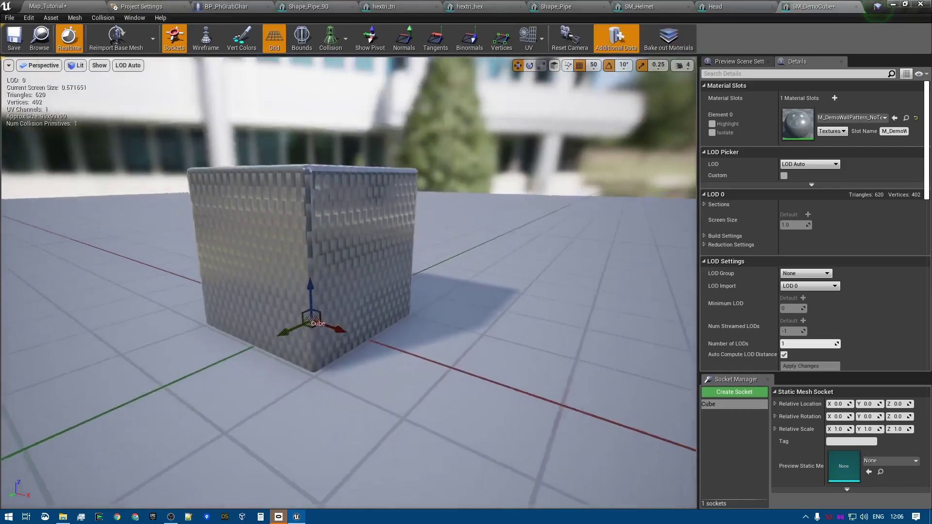
left_click_drag(343, 325, 381, 341)
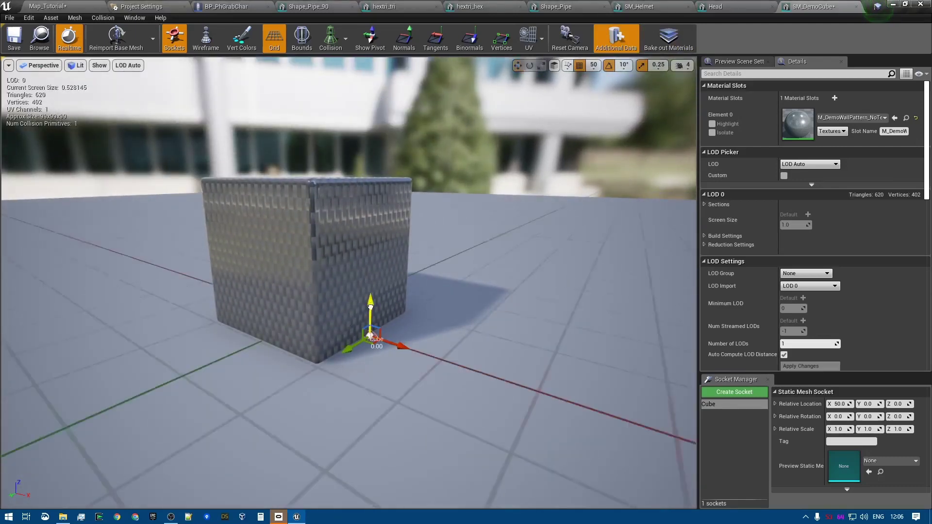
left_click_drag(374, 244, 374, 243)
Duplicate the Cube socket and place the copy on the adjacent face at X 0, Y 50, Z 50.
key("d")
right_click_drag(420, 298, 402, 326)
key("w")
key("a")
key("s")
key("w")
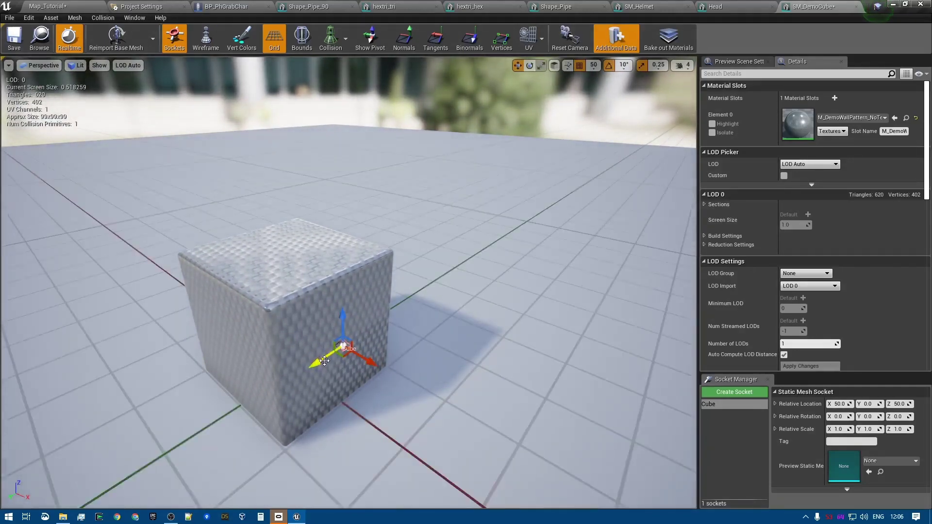
left_click_drag(322, 359, 228, 427, "alt")
left_click_drag(383, 373, 289, 405)
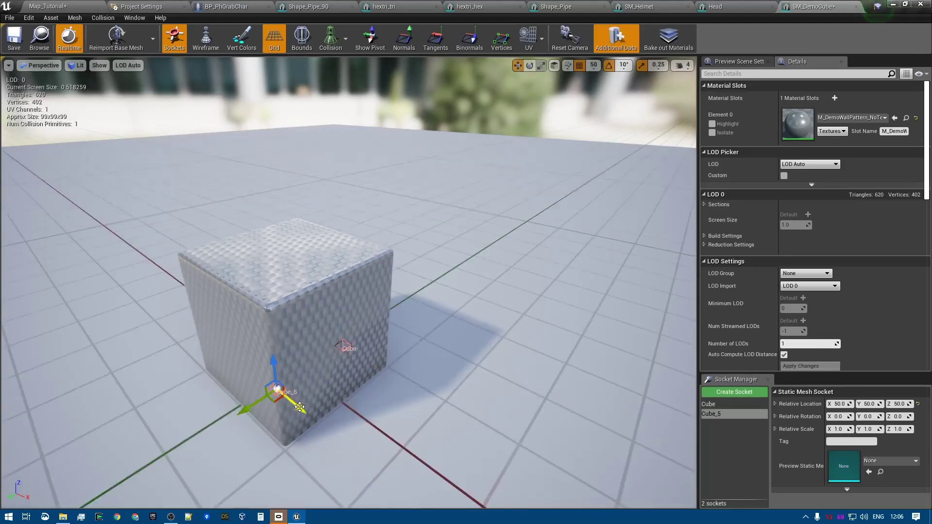
mouse_move(335, 378)
right_mouse_down()
mouse_move(388, 374)
mouse_move(398, 359)
mouse_move(334, 378)
right_mouse_up()
Examine the placement and axis directions of the two sockets on the adjacent cube faces.
left_click(227, 297)
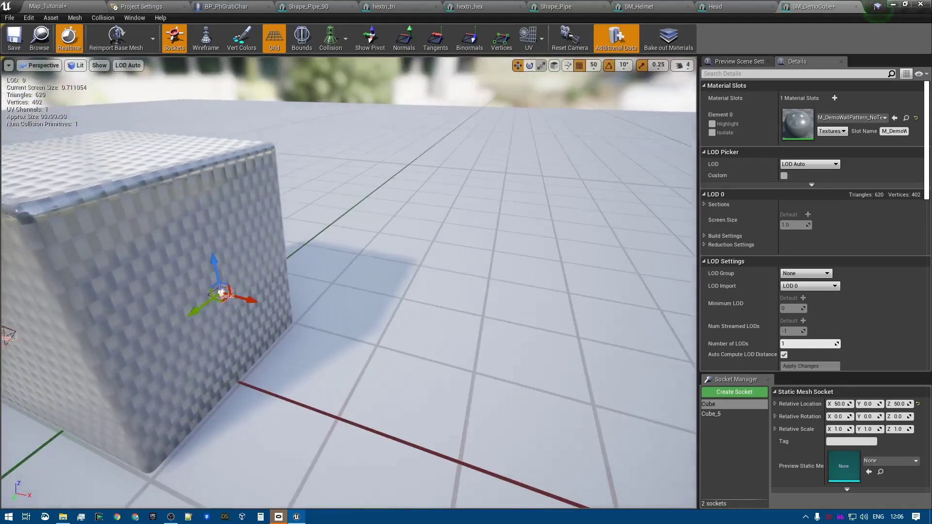
right_click_drag(306, 299, 344, 316)
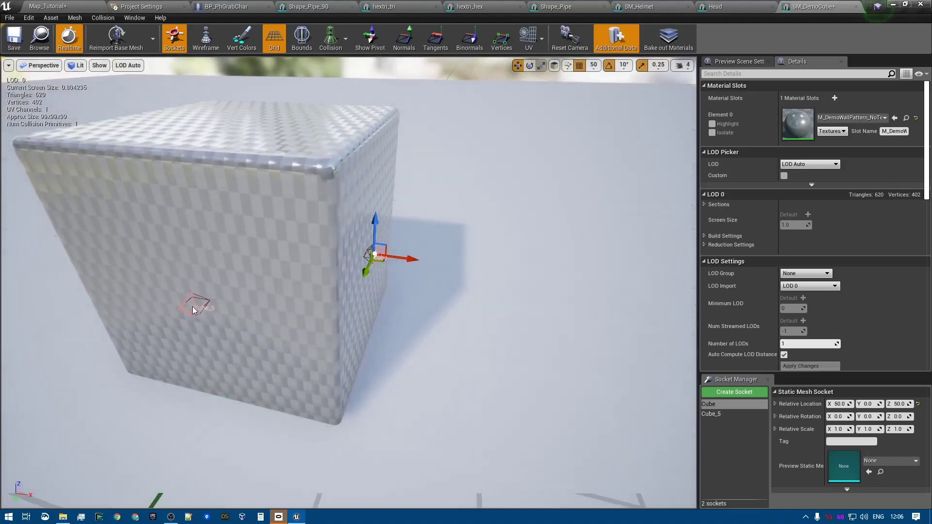
left_click(203, 307)
right_click_drag(203, 306, 154, 294)
left_click(381, 298)
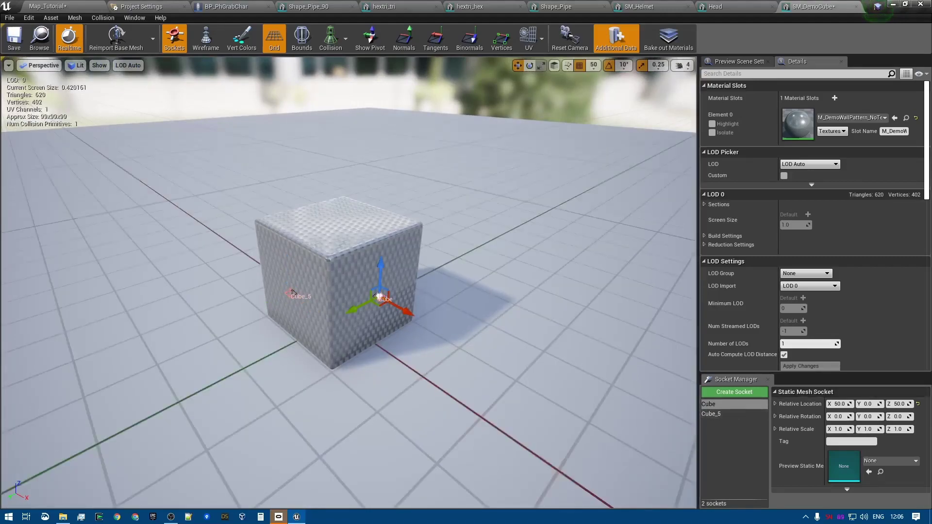
mouse_move(347, 344)
right_mouse_down()
mouse_move(351, 351)
mouse_move(389, 344)
mouse_move(346, 343)
right_mouse_up()
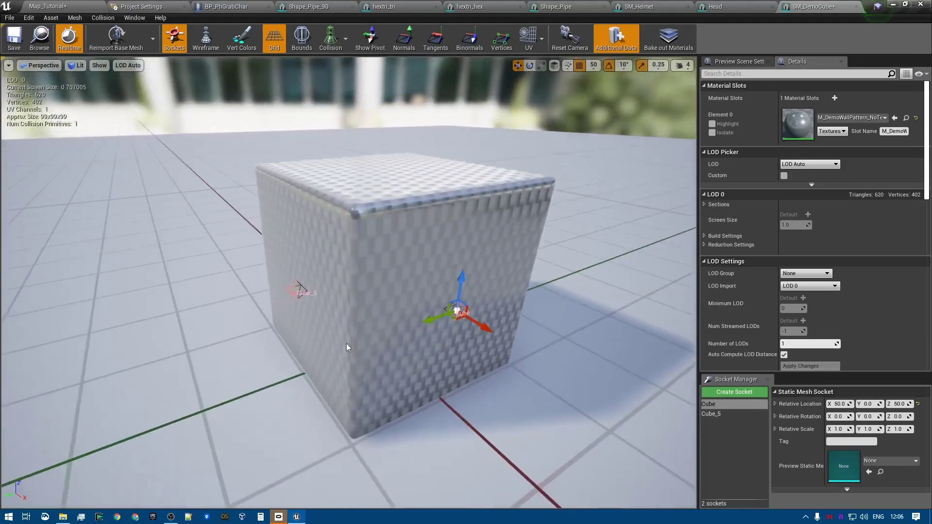
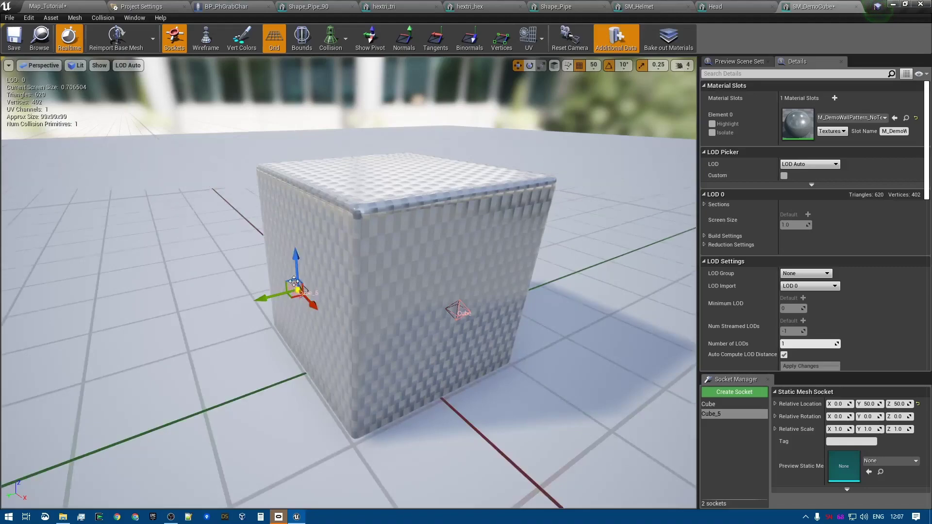
right_click_drag(348, 317, 349, 317)
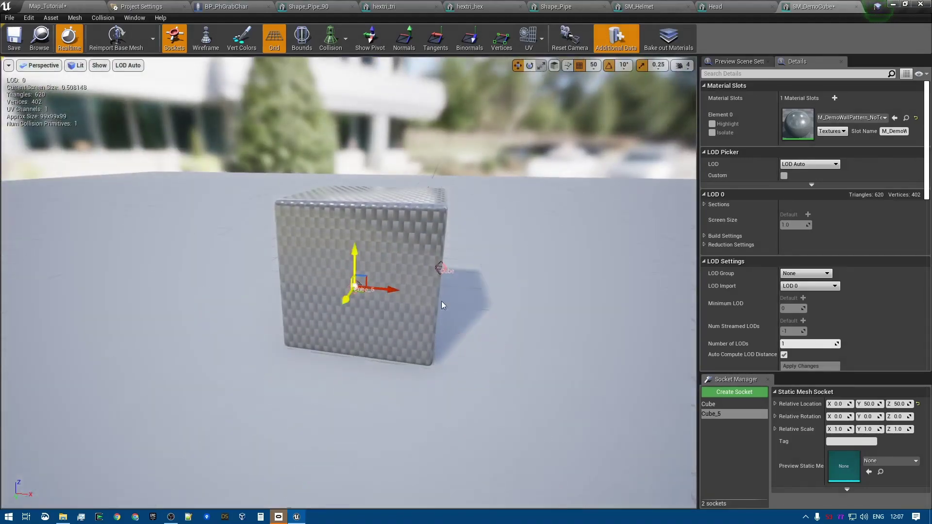
right_click_drag(476, 284, 476, 285)
right_click_drag(413, 268, 414, 268)
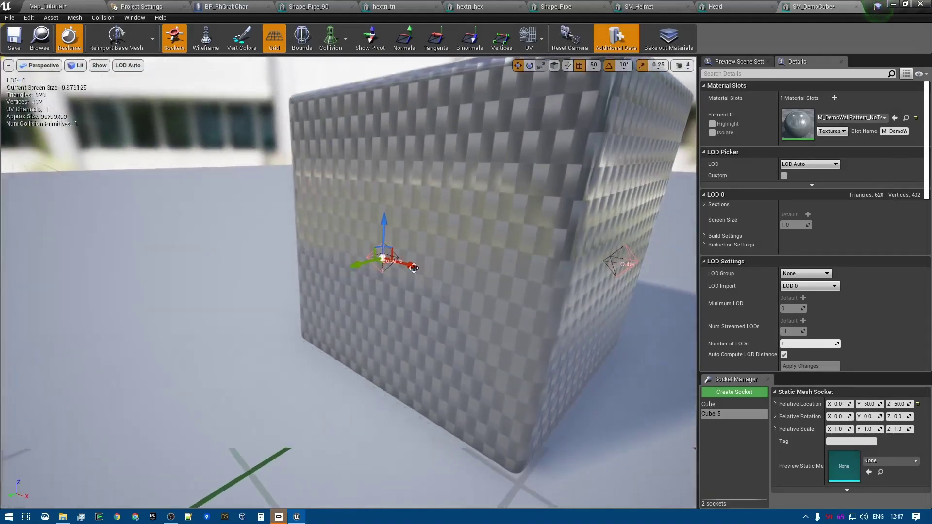
scroll(460, 285, "down", 5)
left_click(513, 269)
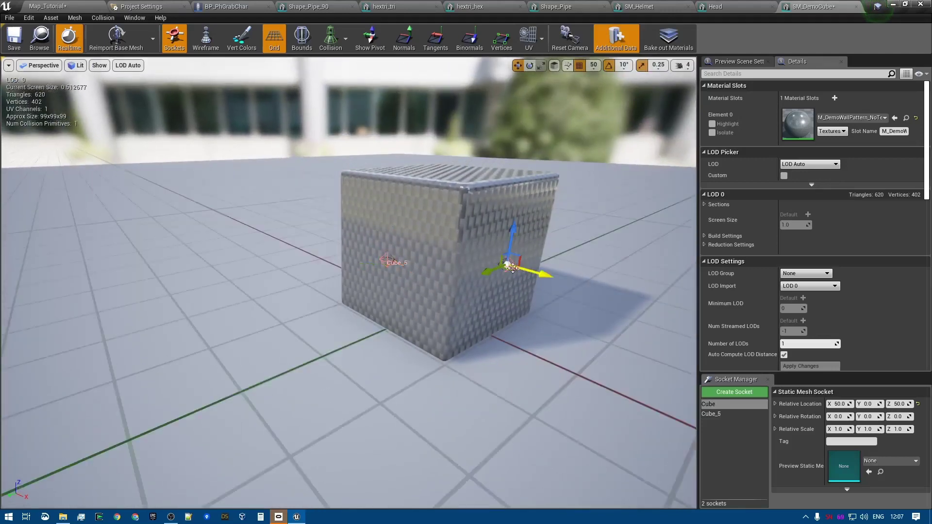
Try to rotate the Cube socket and undo the rotation.
key("e")
left_click_drag(532, 292, 513, 283)
key("ctrl+z")
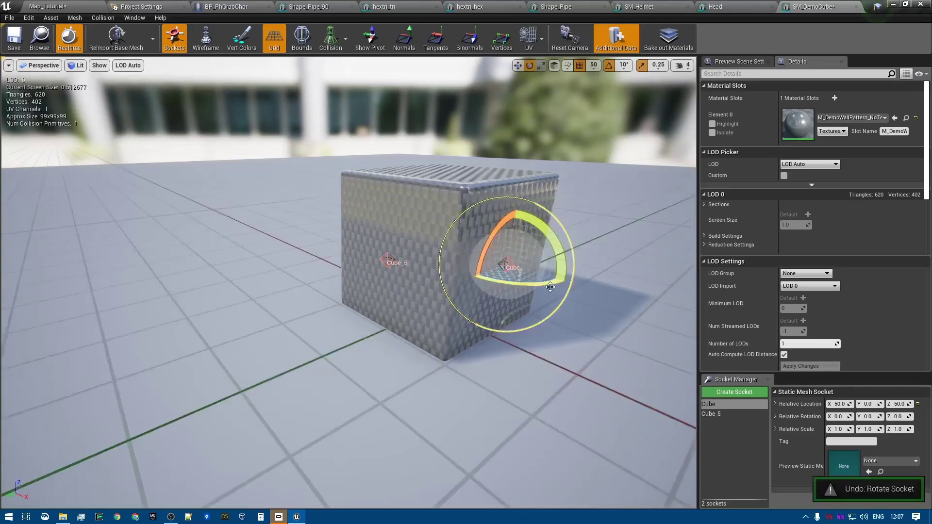
Set the rotation snap to 45 degrees.
right_click_drag(405, 220, 405, 220)
key("d")
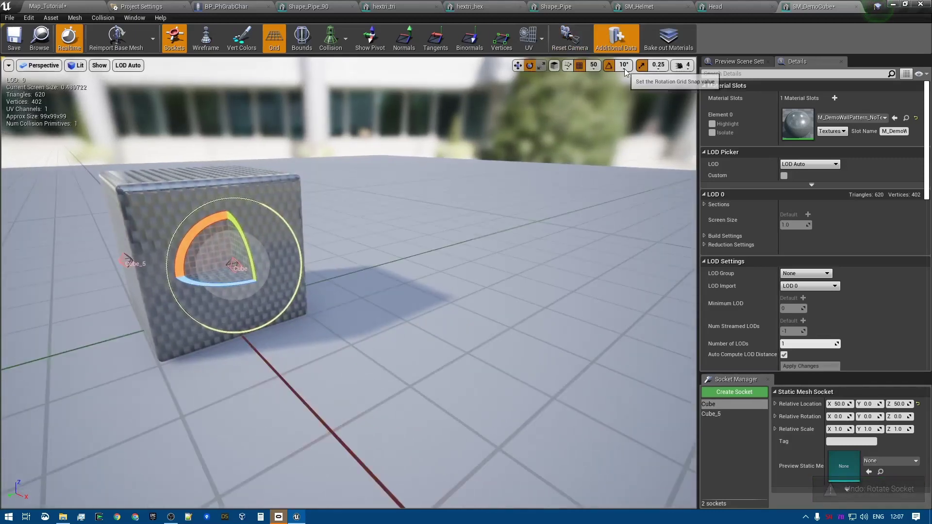
left_click(623, 65)
left_click(636, 129)
Duplicate the Cube socket onto another side face at X 0, Y -50, Z 50, with a Z rotation of 180 degrees.
key("a")
right_click_drag(536, 219, 562, 218)
left_click_drag(448, 291, 482, 302)
key("w")
key("d")
right_click_drag(481, 302, 417, 316)
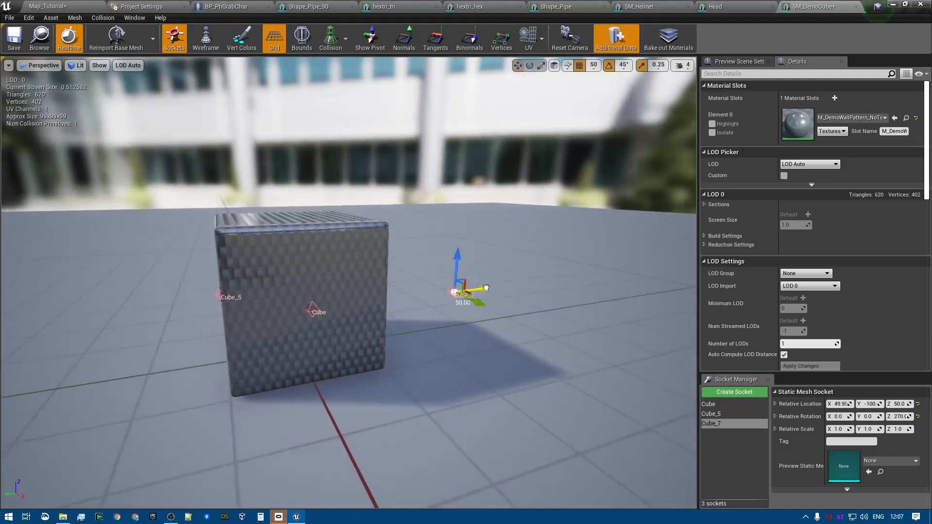
key("d")
right_click_drag(428, 315, 279, 265)
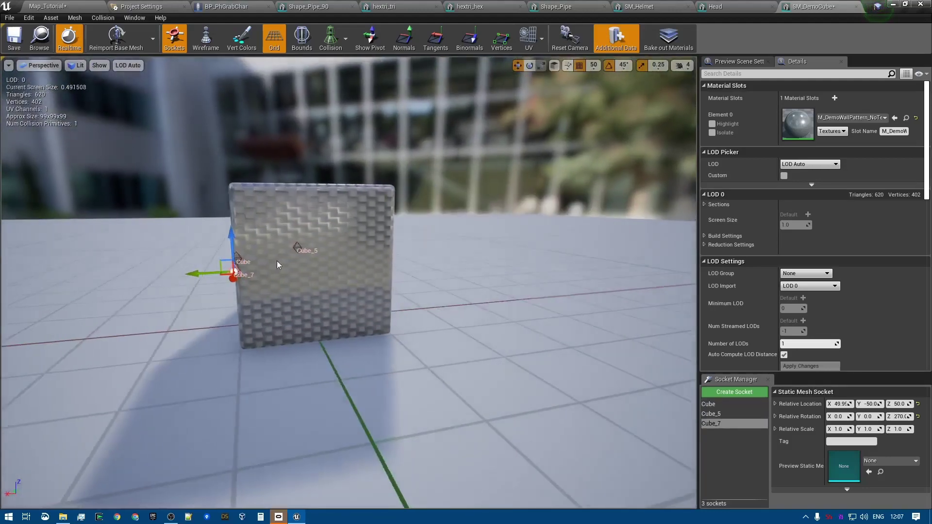
key("e")
left_click_drag(220, 269, 327, 268)
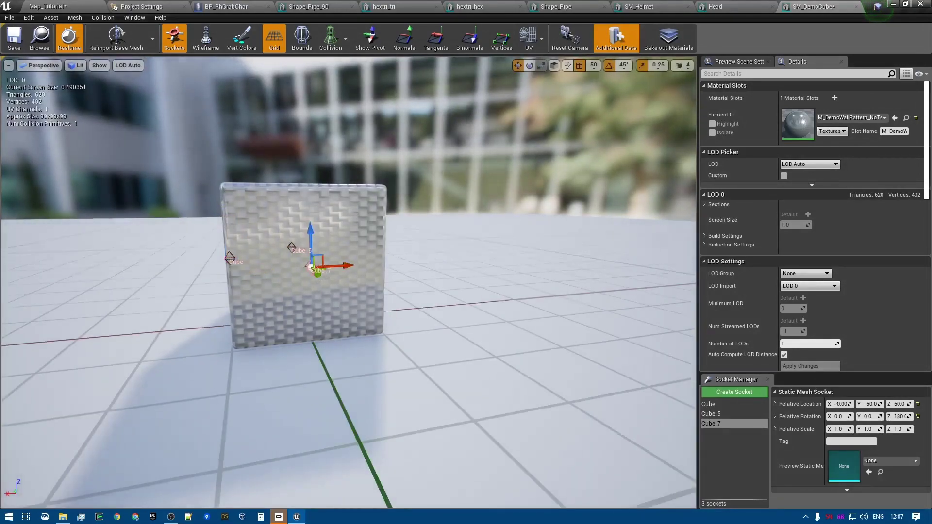
Duplicate the newest socket onto the remaining side face at X -50, Y 0, Z 50, with a Z rotation of 90 degrees.
left_click_drag(320, 301, 414, 303)
left_click_drag(347, 284, 412, 291, "alt")
key("e")
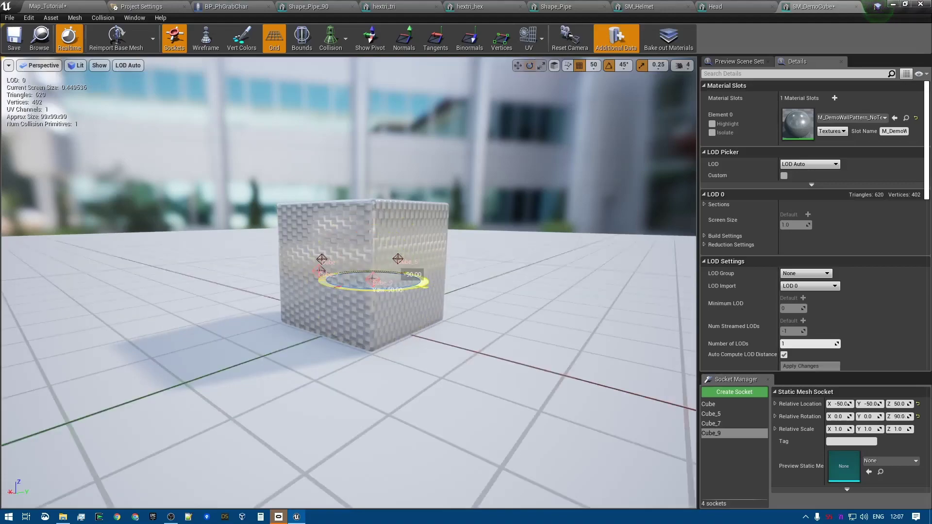
mouse_move(272, 318)
right_mouse_down()
mouse_move(388, 320)
mouse_move(272, 319)
right_mouse_up()
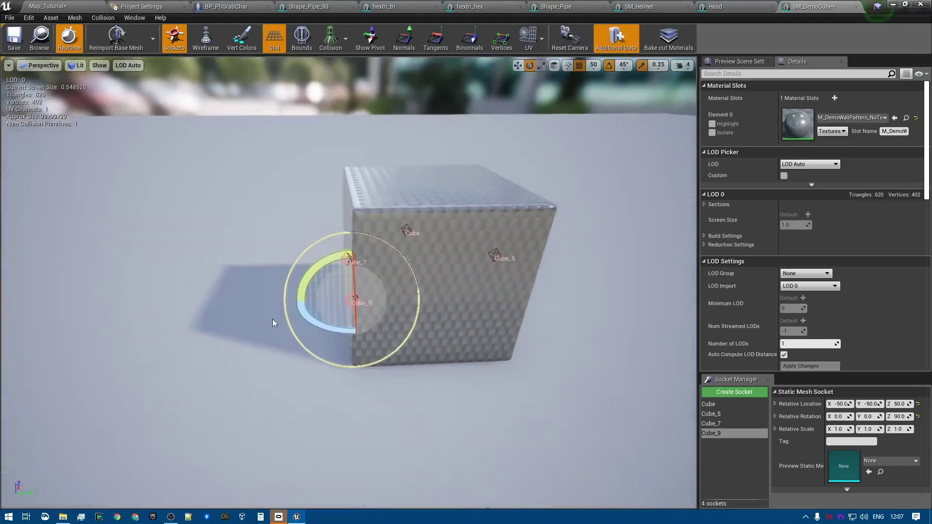
key("w")
left_click_drag(382, 304, 471, 297)
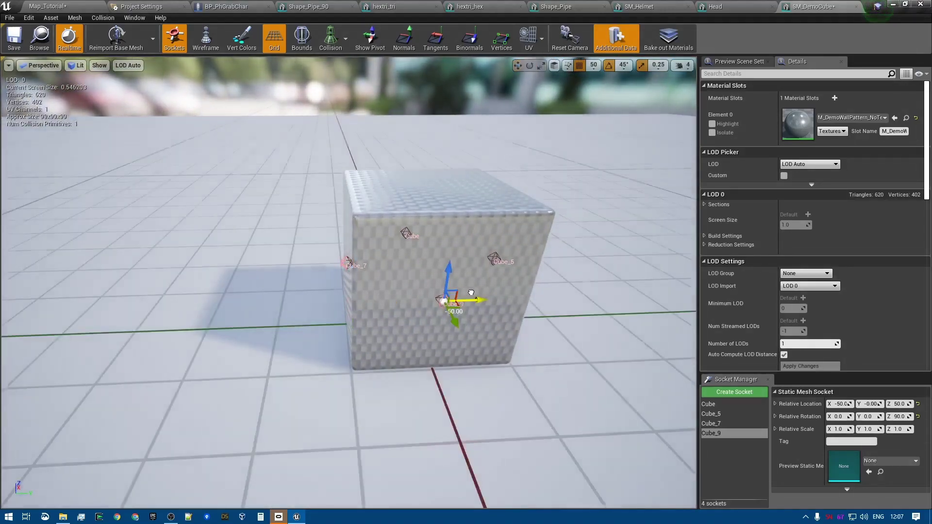
Rotate the Cube_5 socket to 90 degrees about Z.
right_click_drag(471, 297, 553, 301)
right_click_drag(372, 309, 282, 308)
scroll(328, 309, "down", 5)
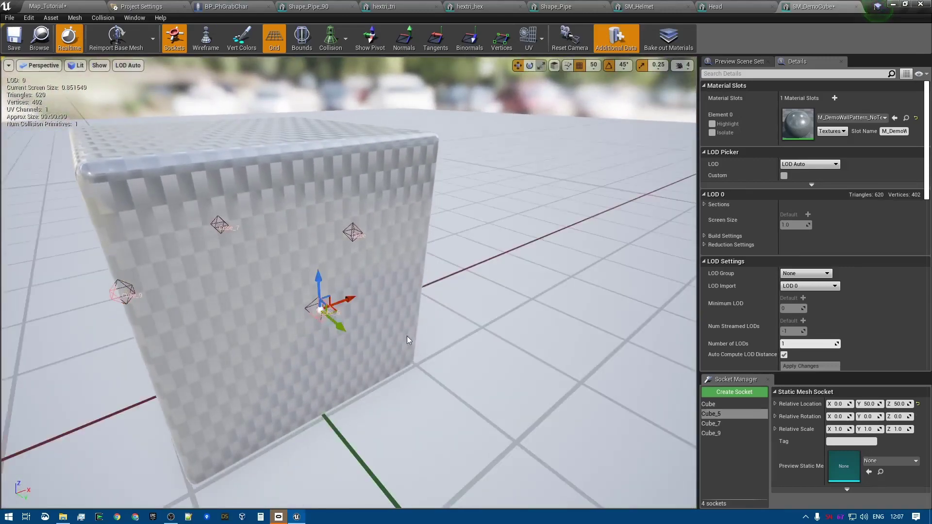
key("e")
left_click_drag(331, 326, 358, 331)
key("w")
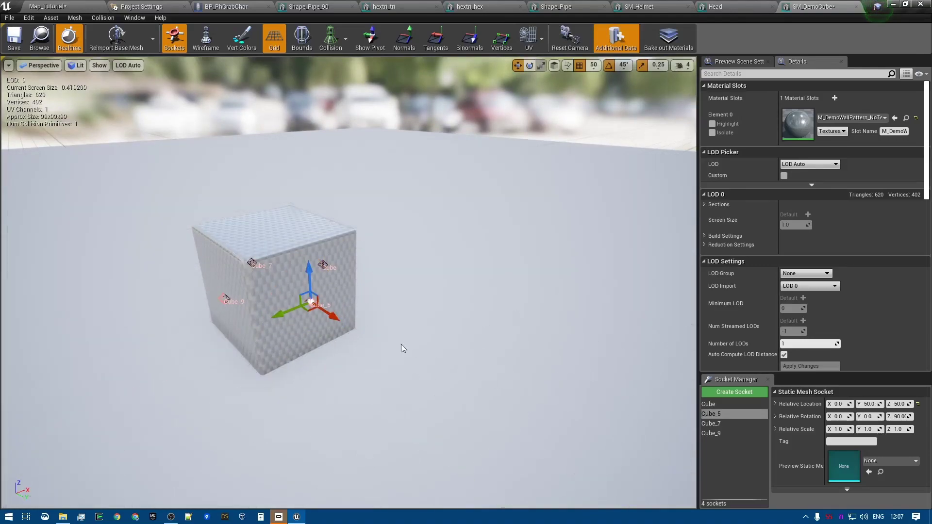
Rotate the Cube_5 socket back to 0 degrees about Z.
right_click_drag(482, 398, 510, 389)
right_click(483, 398)
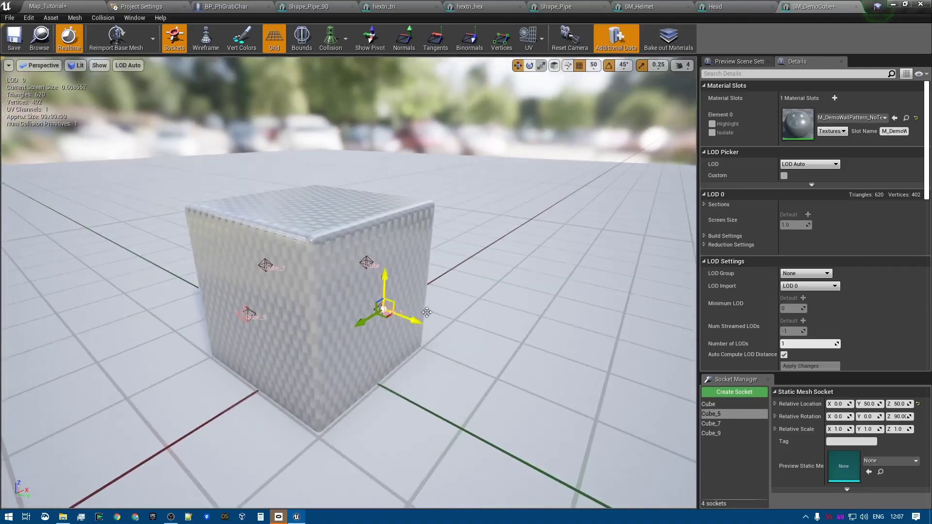
mouse_move(514, 444)
right_mouse_down()
mouse_move(553, 431)
mouse_move(518, 451)
right_mouse_up()
key("w")
key("s")
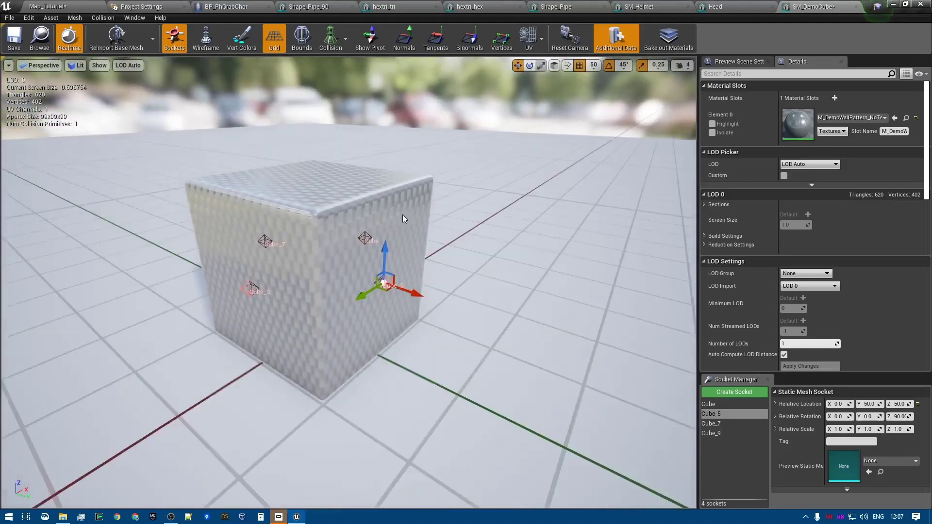
key("e")
key("e")
mouse_move(394, 301)
left_mouse_down()
mouse_move(427, 304)
mouse_move(406, 299)
left_mouse_up()
key("w")
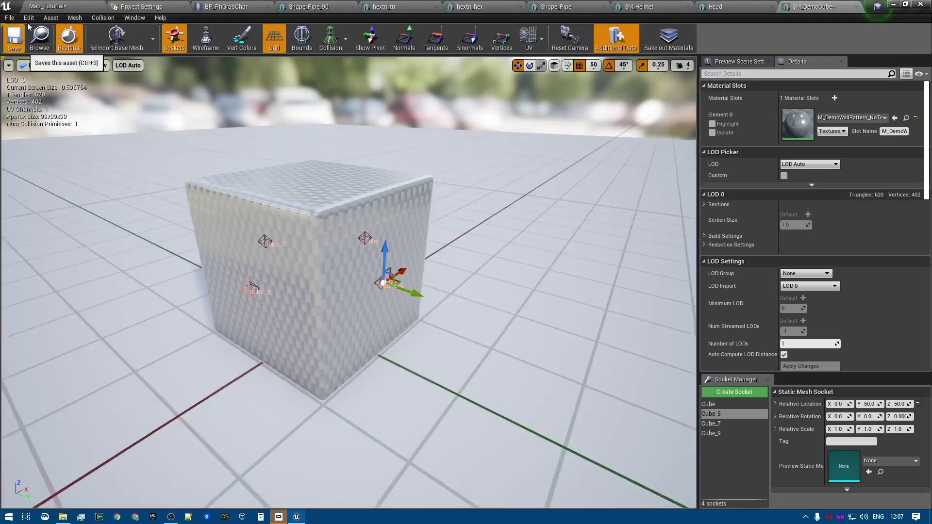
Play the Map_Tutorial level and detach blue cubes from their row, setting them apart on the floor.
left_click(51, 5)
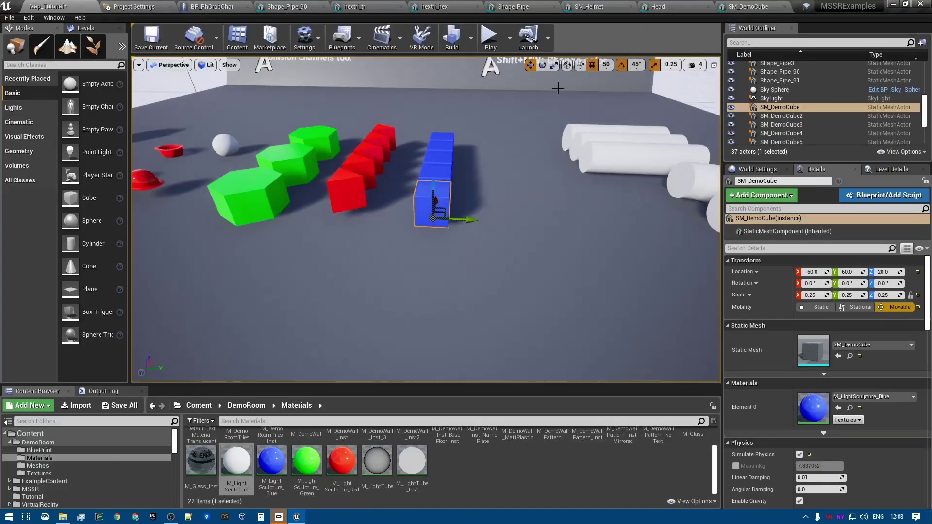
left_click(490, 38)
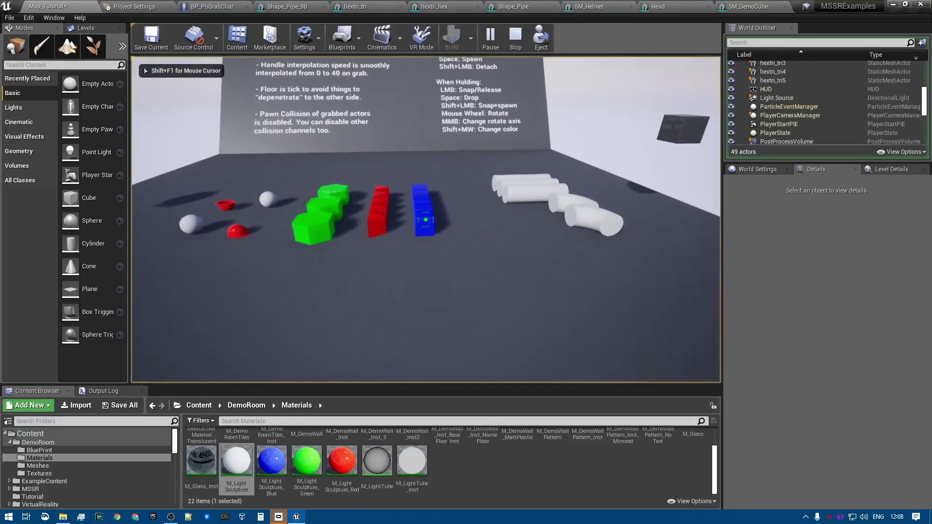
left_click(425, 219)
left_click(425, 219)
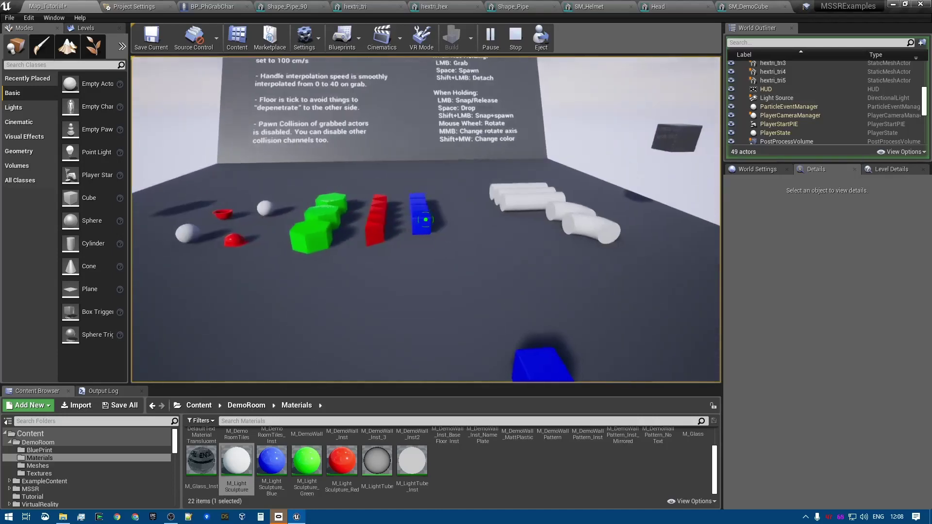
left_click(426, 220)
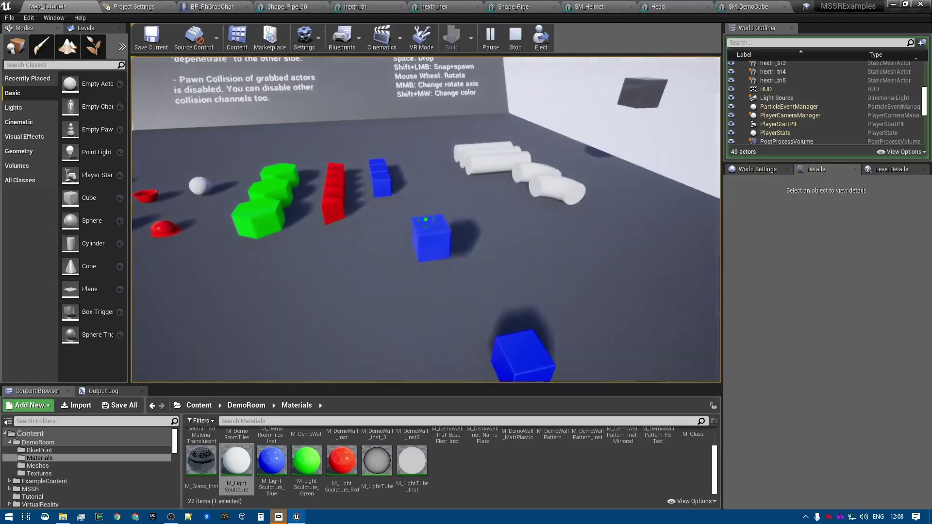
Hold a red triangular prism beside the separate blue cubes to test socket snapping, and end the play session.
left_click(425, 220)
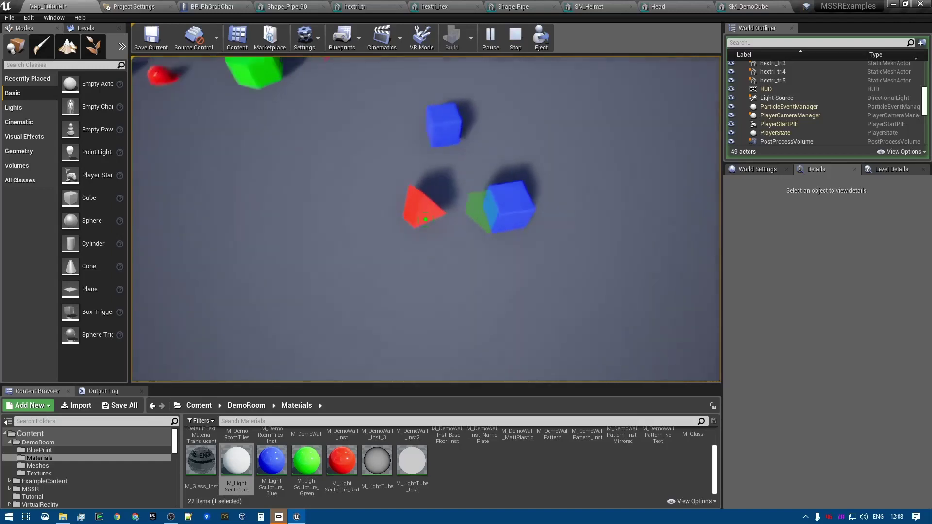
left_click(426, 219)
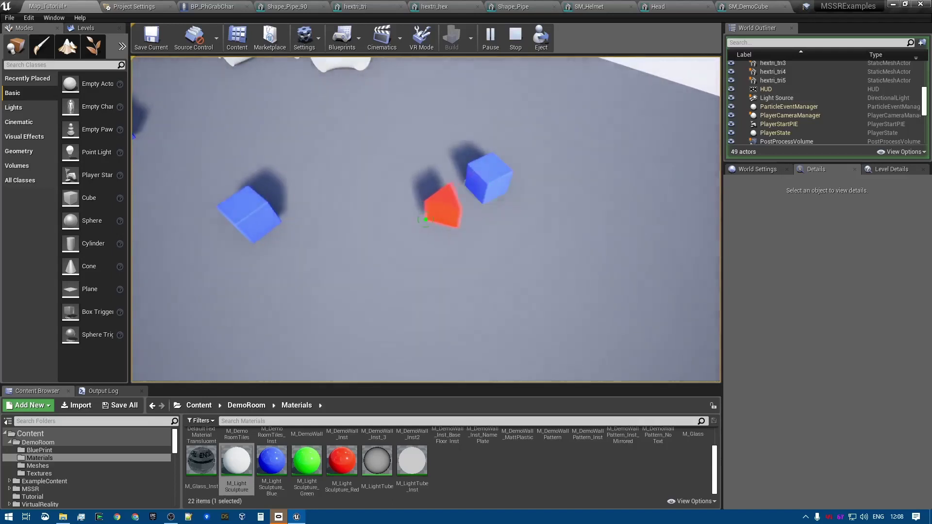
left_click(426, 220)
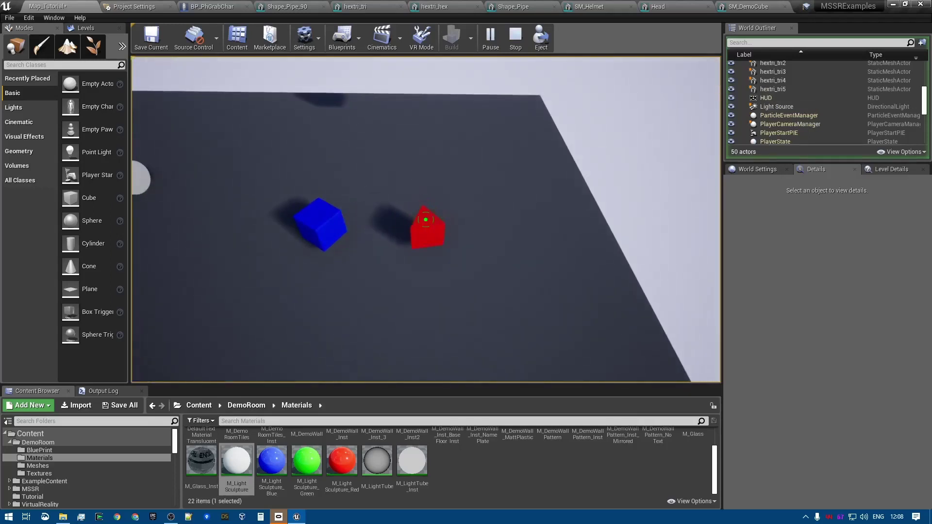
key("Escape")
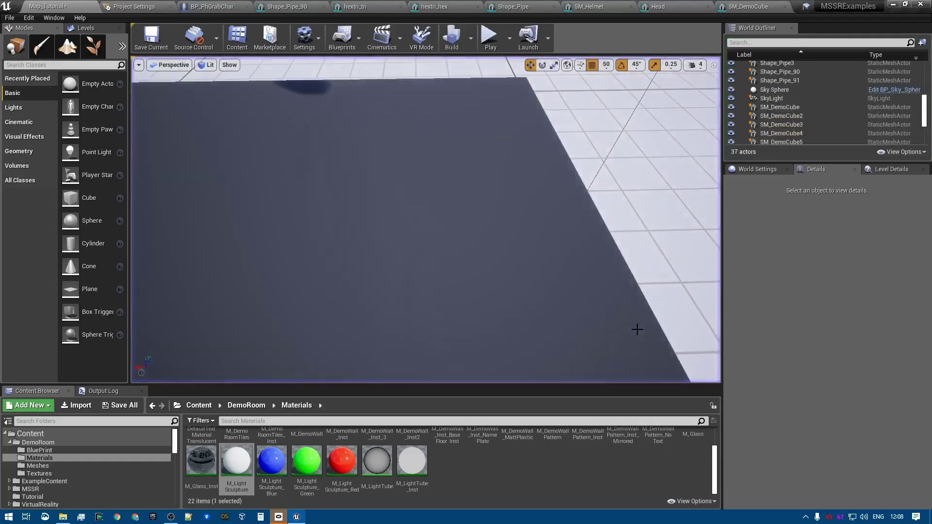
Open the hextri_tri mesh from its red prism in the level and examine the axis orientation of its Cube_1 socket.
right_click_drag(636, 329, 636, 328)
key("w")
left_click(568, 241)
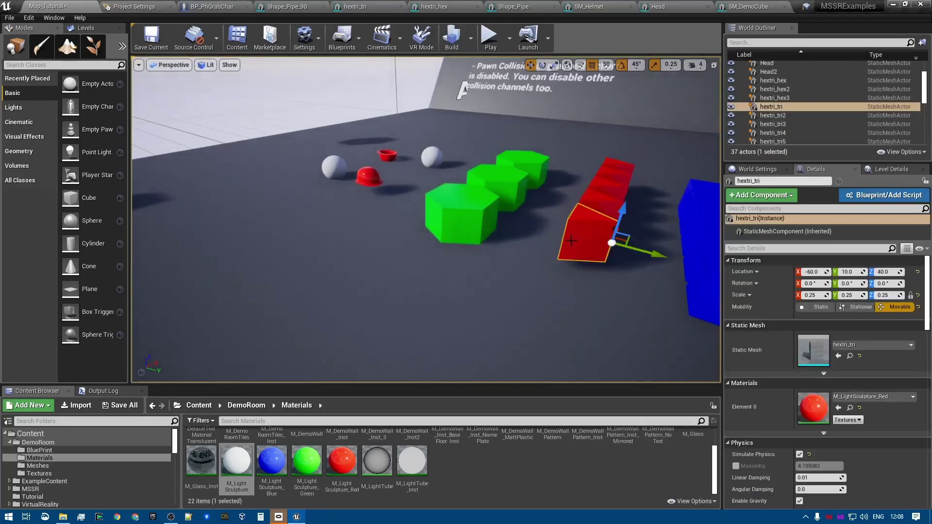
key("ctrl+e")
right_click_drag(577, 261, 576, 309)
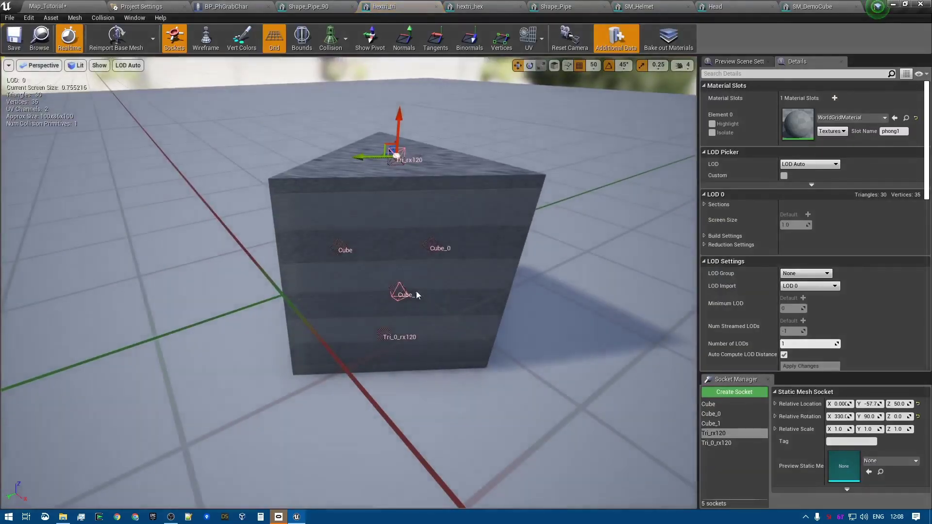
left_click(405, 296)
left_click(400, 297)
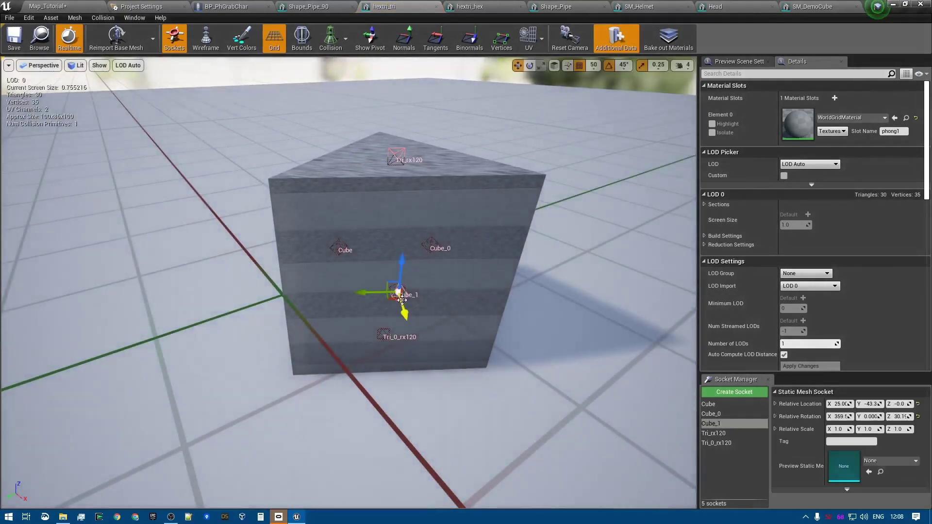
right_click_drag(400, 296, 466, 369)
right_click_drag(422, 268, 427, 216)
right_click_drag(475, 266, 460, 233)
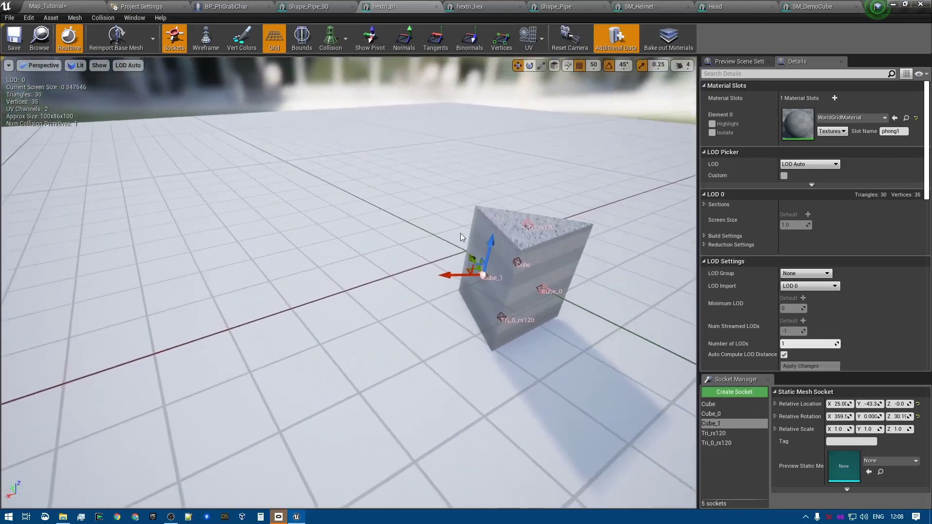
Examine the axis orientation of the Cube_0 socket on the adjoining face of the hextri_tri mesh.
right_click_drag(475, 304, 519, 287)
right_click_drag(406, 194, 412, 193)
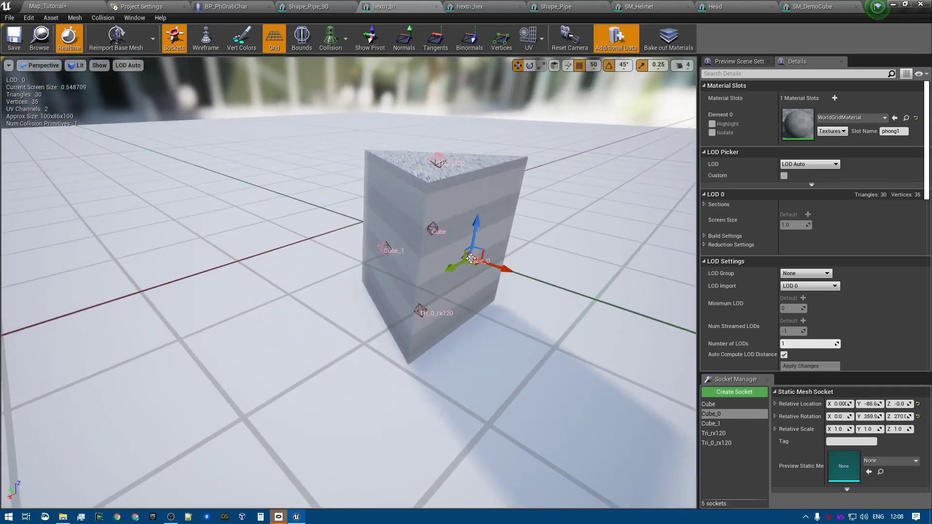
right_click_drag(398, 332, 375, 310)
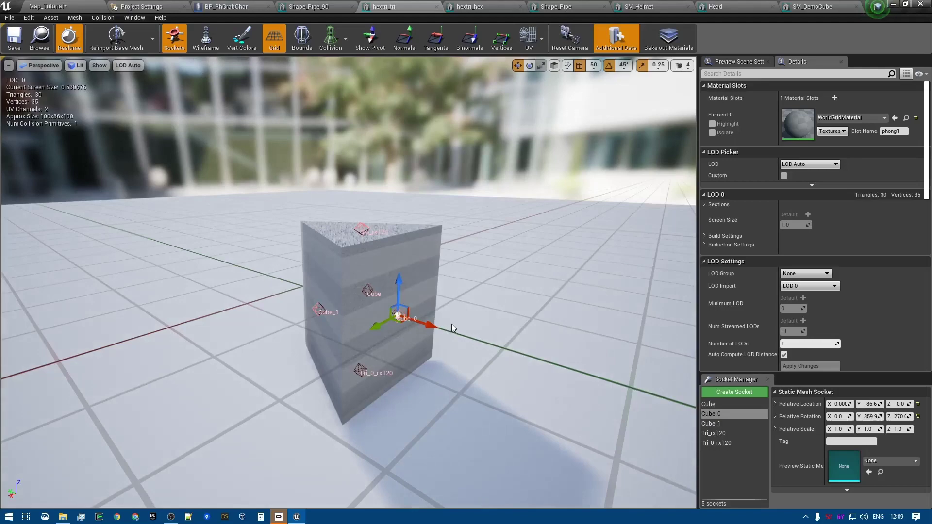
right_click_drag(438, 335, 463, 396)
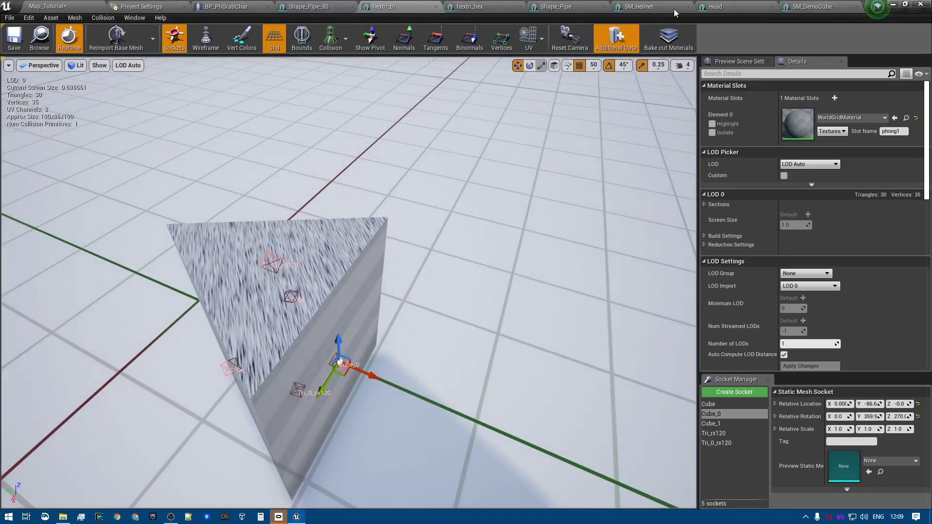
Return to the SM_DemoCube mesh and compare the Cube_5 socket's axes with those of the prism sockets.
left_click(806, 5)
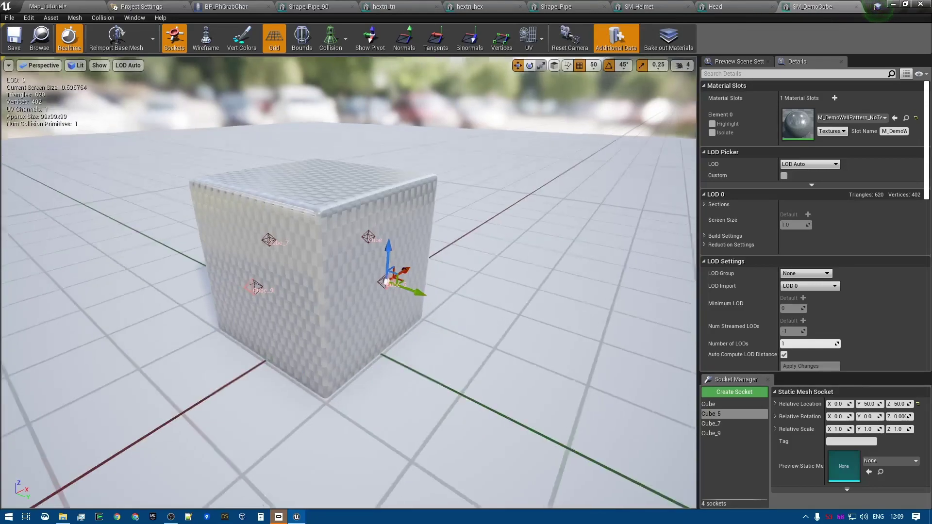
right_click_drag(383, 280, 310, 304)
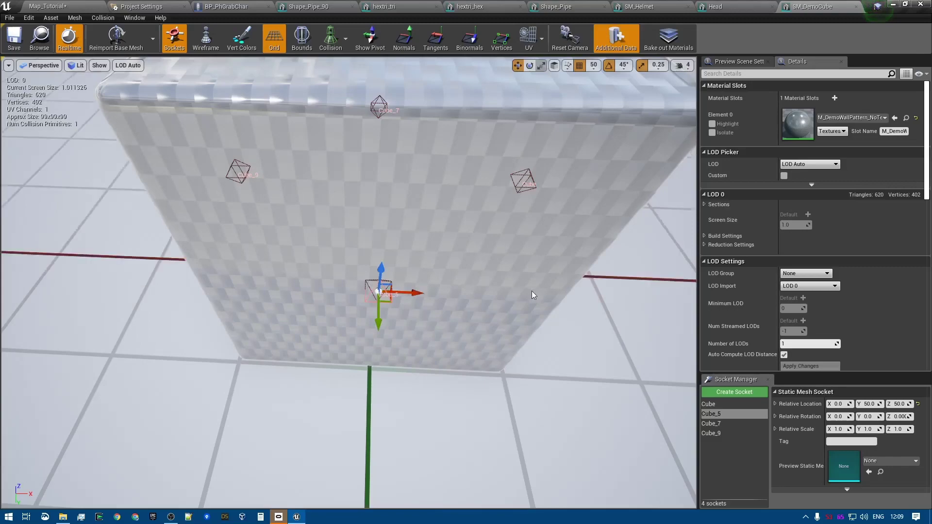
right_click_drag(383, 299, 410, 300)
key("s")
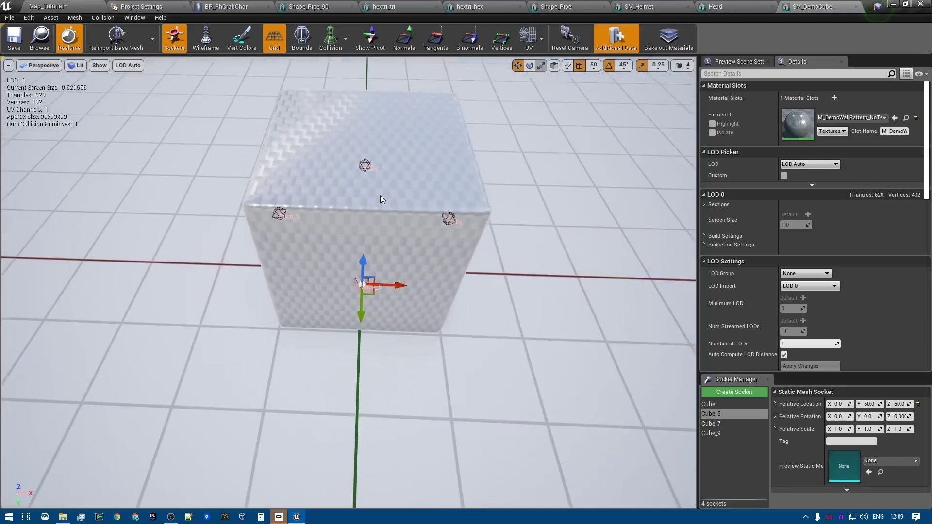
key("s")
right_click_drag(395, 429, 389, 436)
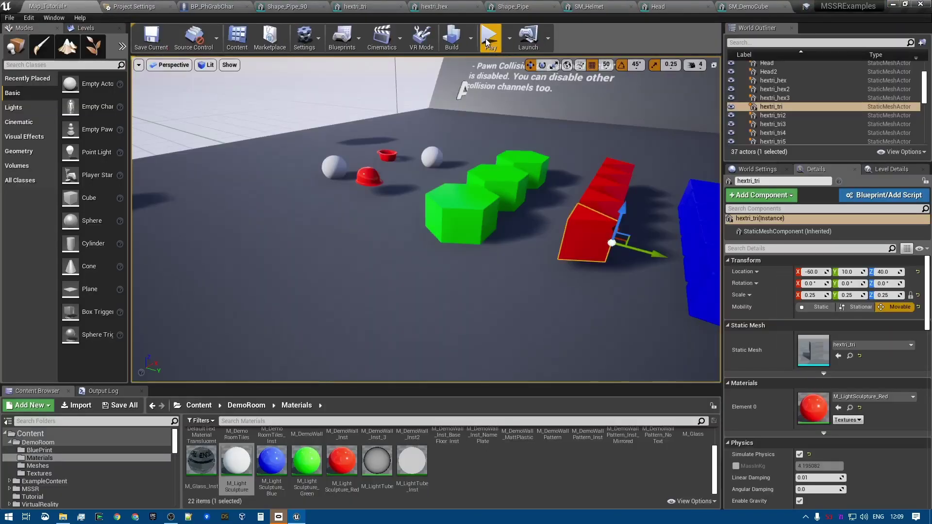
Play the level again, preview a red prism's snap orientation against a blue cube, and stop the session.
left_click(488, 39)
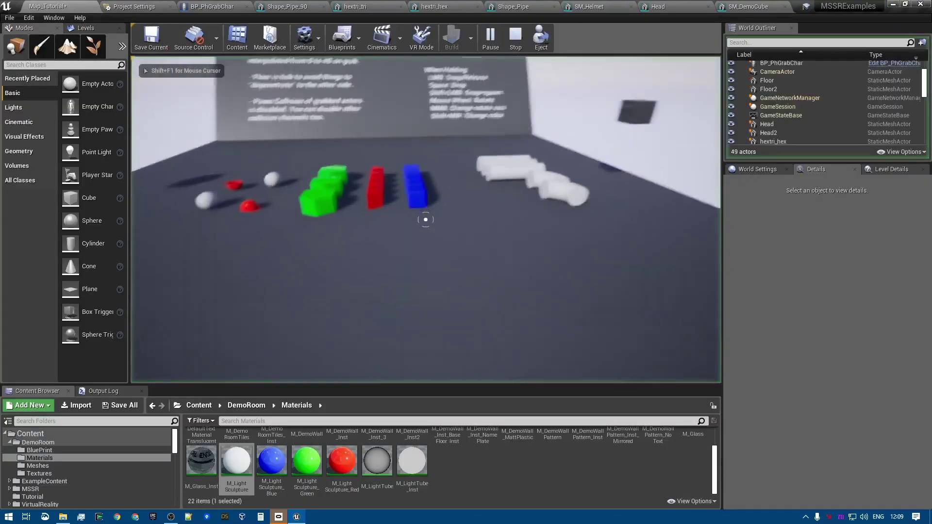
left_click_drag(426, 219, 425, 220)
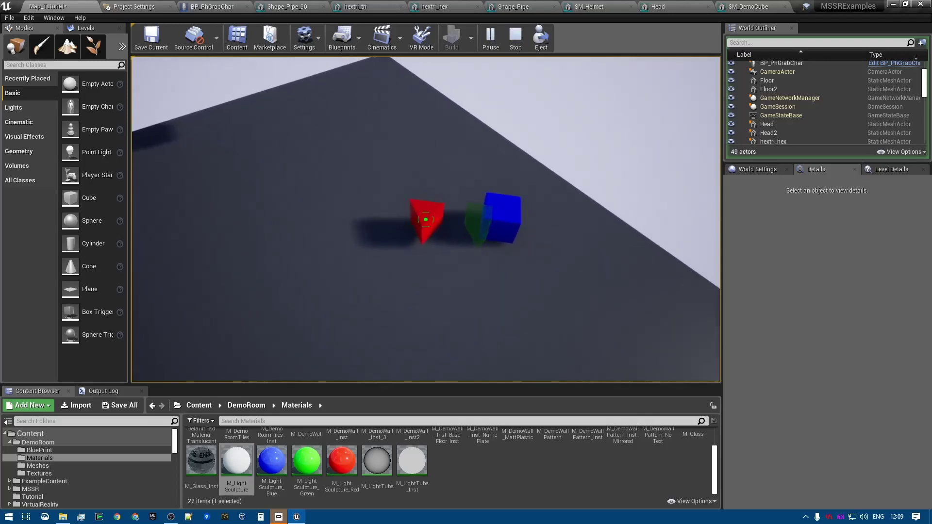
left_click_drag(426, 220, 425, 219)
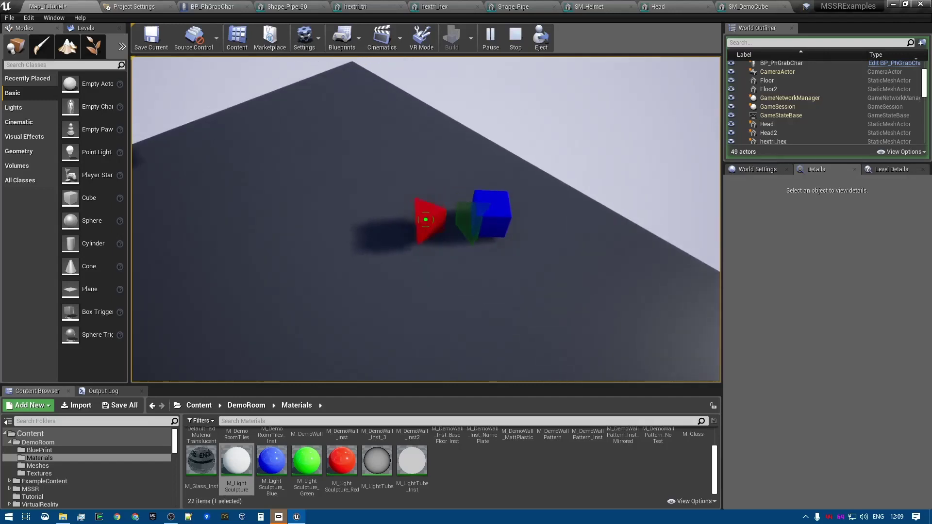
key("a")
left_click_drag(425, 219, 426, 219)
key("Escape")
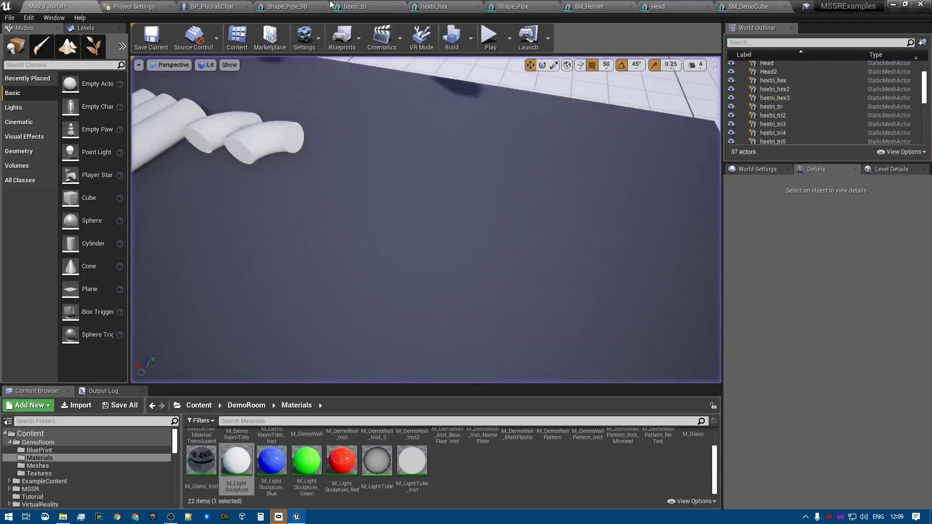
Rotate the Cube_5 socket of the SM_DemoCube mesh to 90 degrees about Z.
left_click(775, 9)
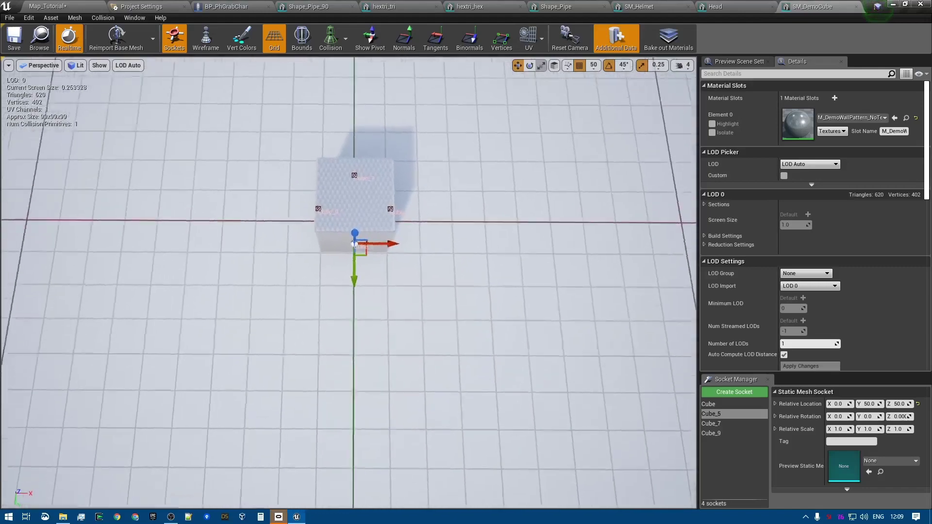
key("w")
right_click_drag(373, 335, 374, 335)
key("e")
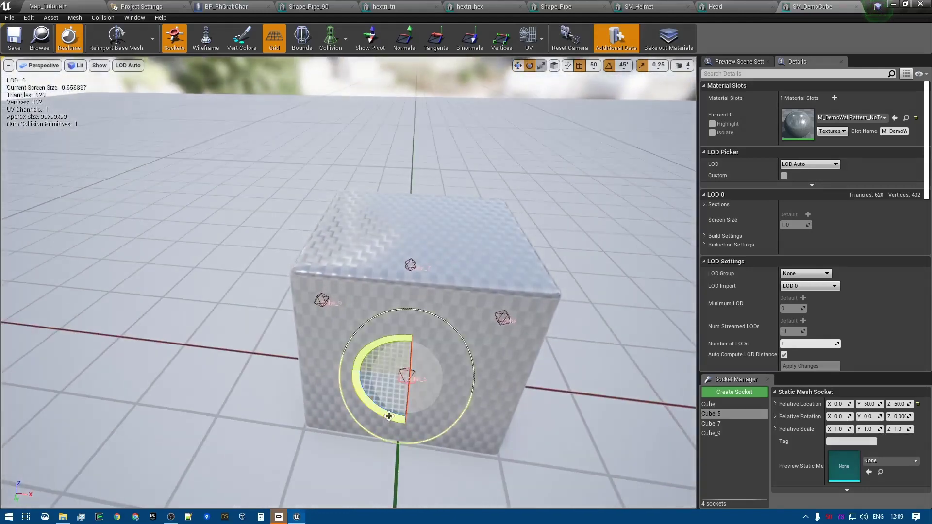
left_click_drag(388, 416, 459, 430)
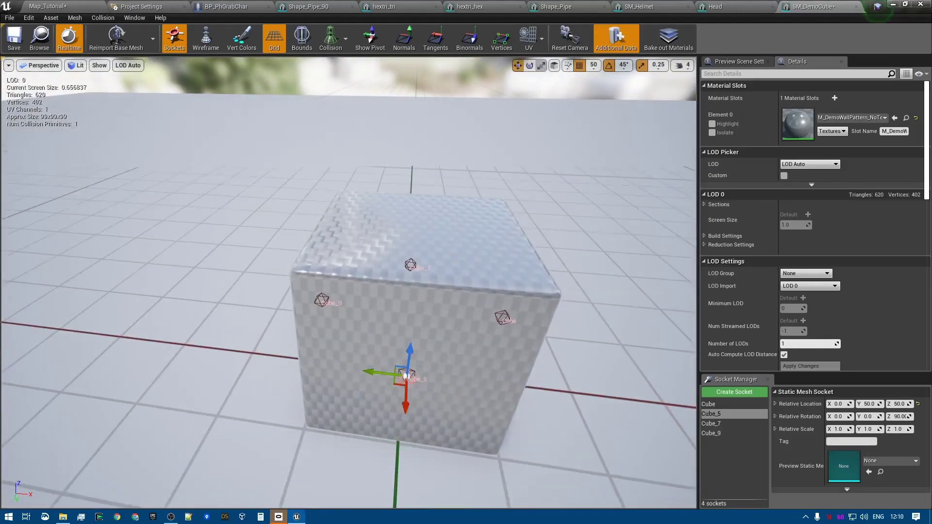
Rotate the original Cube socket about its Z axis.
right_click_drag(370, 417, 370, 417)
key("e")
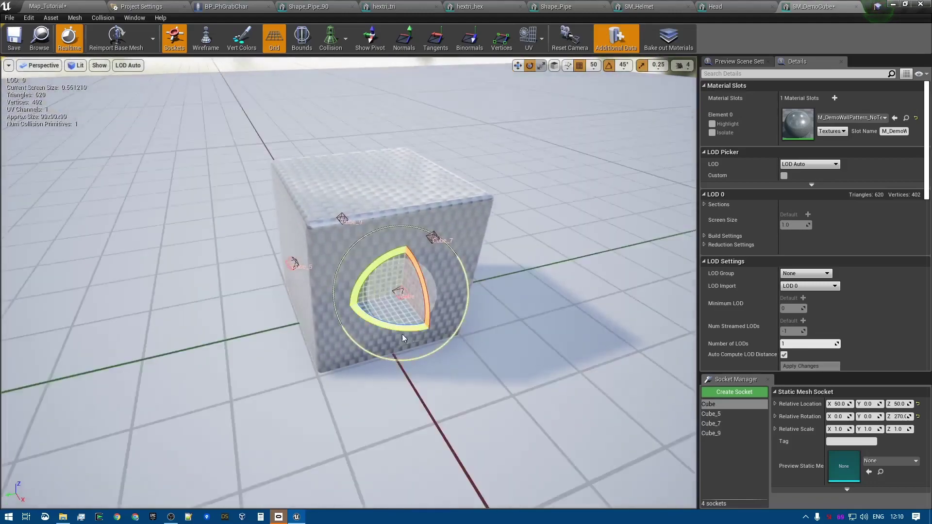
mouse_move(402, 332)
left_mouse_down()
mouse_move(442, 324)
mouse_move(402, 333)
left_mouse_up()
key("w")
Rotate the Cube_7 socket to 270 degrees about Z.
right_click_drag(354, 256, 354, 256)
left_click(366, 257)
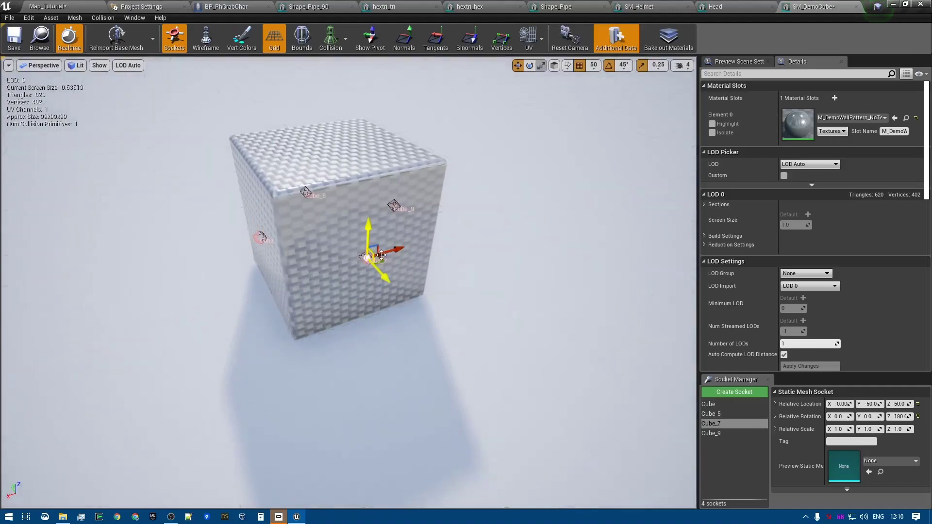
key("e")
left_click_drag(383, 287, 332, 285)
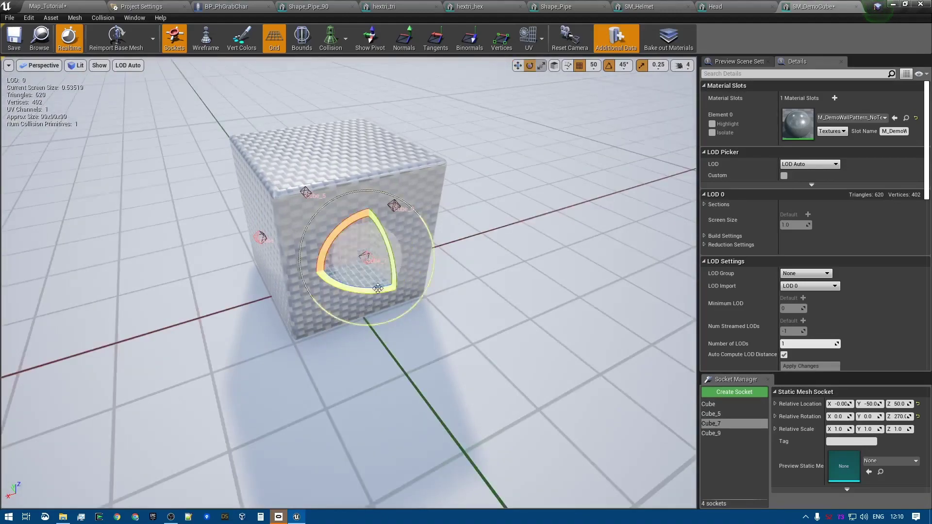
key("w")
Rotate the Cube_9 socket to 180 degrees about Z.
left_click_drag(482, 255, 325, 195, "alt")
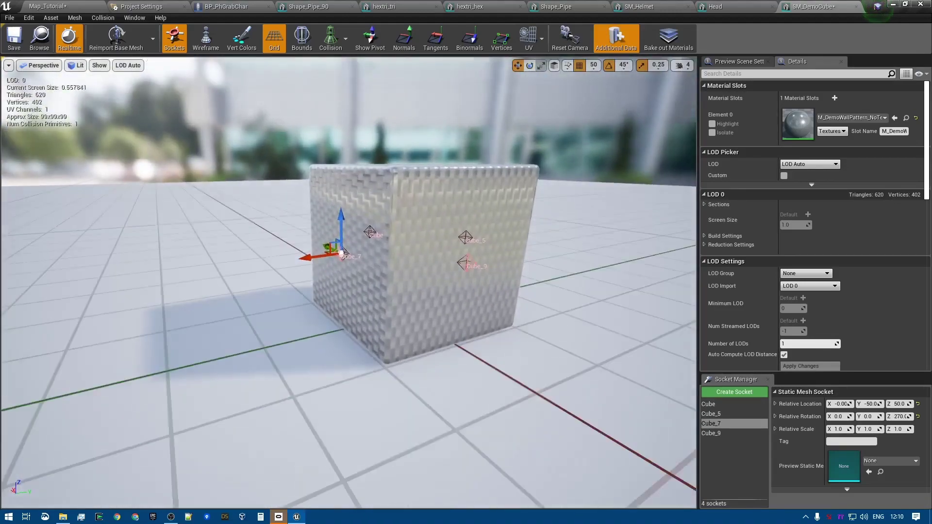
left_click(464, 264)
key("e")
left_click_drag(489, 278, 536, 287)
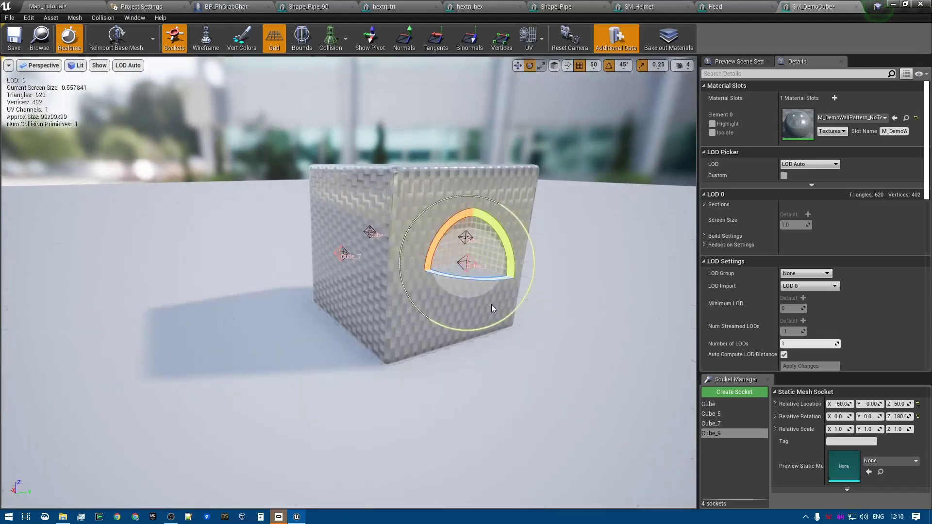
right_click_drag(527, 308, 585, 336)
key("w")
Duplicate the Cube_9 socket on its side face and clear the selection.
left_click_drag(460, 170, 460, 55, "alt")
left_click(557, 155)
right_click_drag(558, 155, 558, 145)
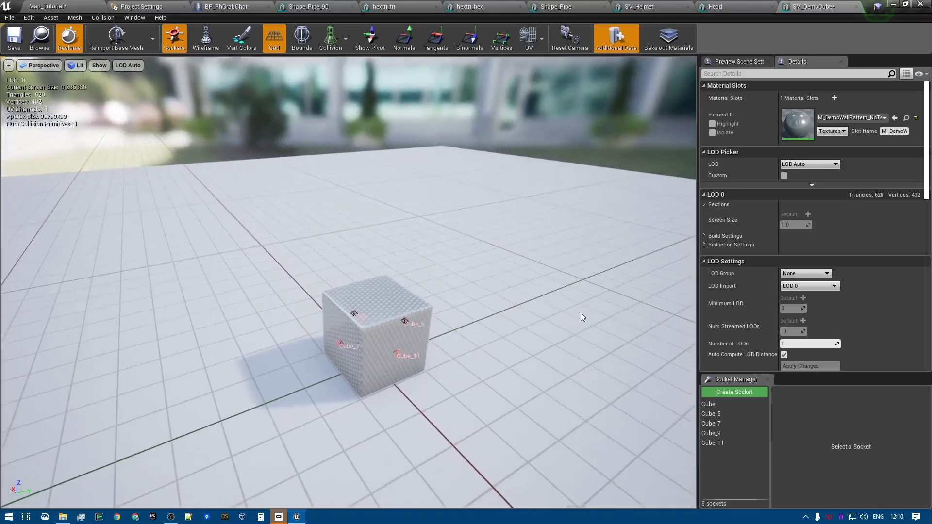
Duplicate the Cube_11 socket, move the copy to the middle of the cube's top face and rotate it to fit.
left_click(728, 444)
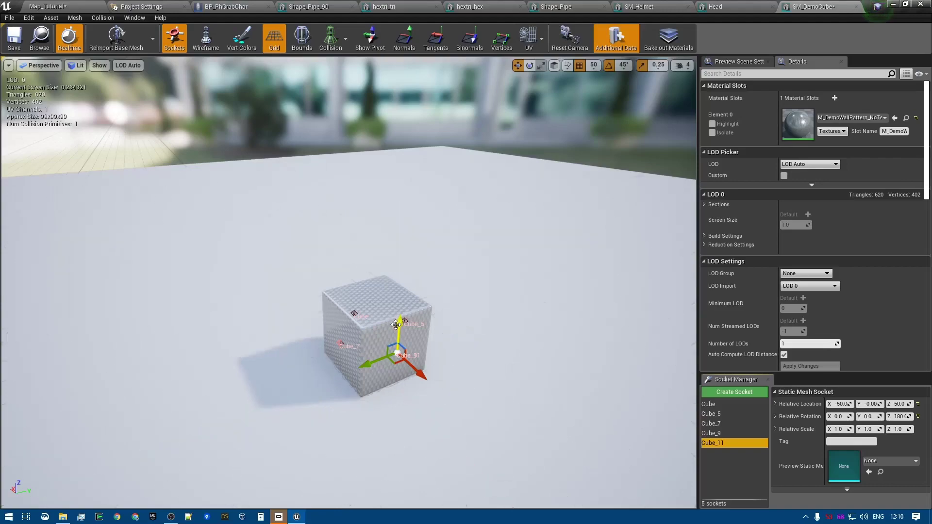
left_click_drag(397, 323, 399, 283, "alt")
left_click_drag(421, 333, 374, 296)
key("e")
key("w")
Duplicate the top-face socket, place the copy at the middle of the cube's bottom face and rotate it to fit.
left_click_drag(514, 421, 513, 420, "alt")
right_click_drag(513, 420, 513, 420, "alt")
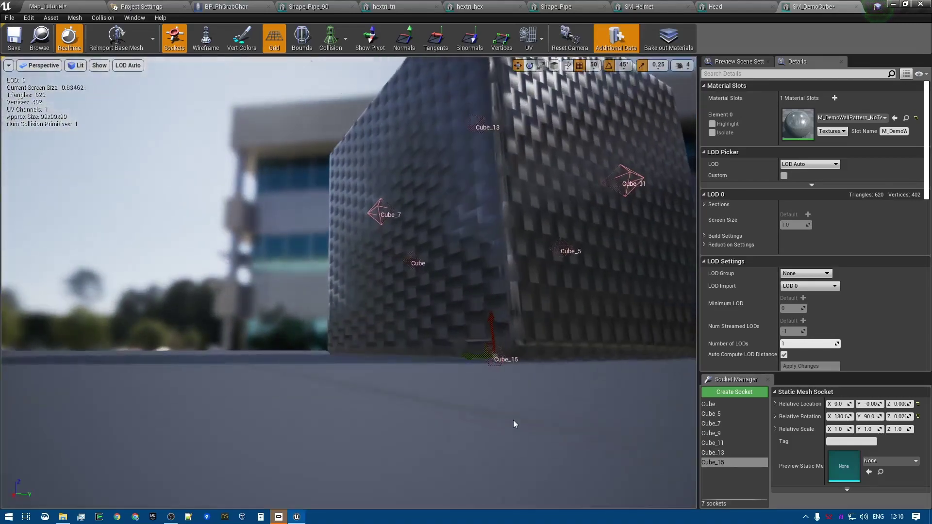
key("e")
left_click_drag(471, 324, 465, 310)
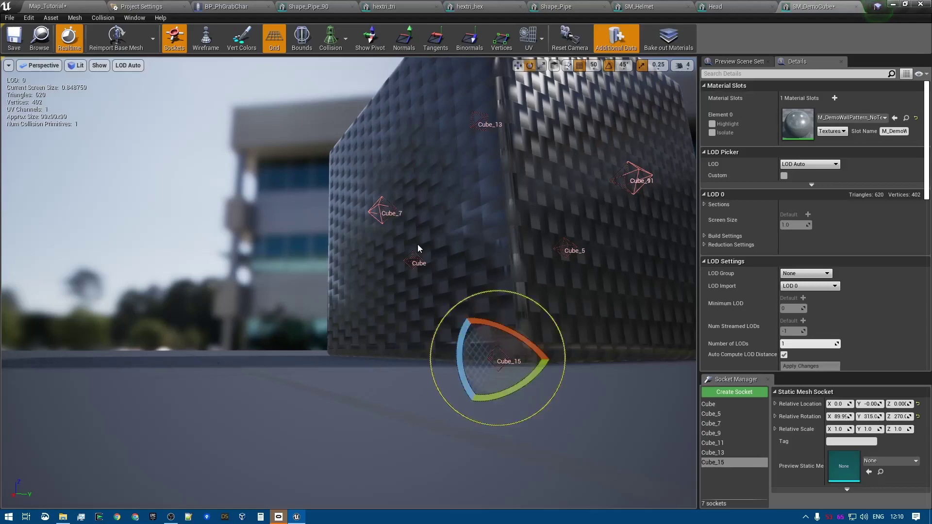
left_click_drag(417, 243, 473, 252, "alt")
left_click_drag(581, 316, 247, 311, "alt")
left_click_drag(366, 282, 360, 288)
key("w")
left_click_drag(413, 308, 402, 207, "alt")
Check the placement and orientation of the cube's sockets one after another, from Cube through Cube_13.
left_click(711, 404)
left_click(718, 413)
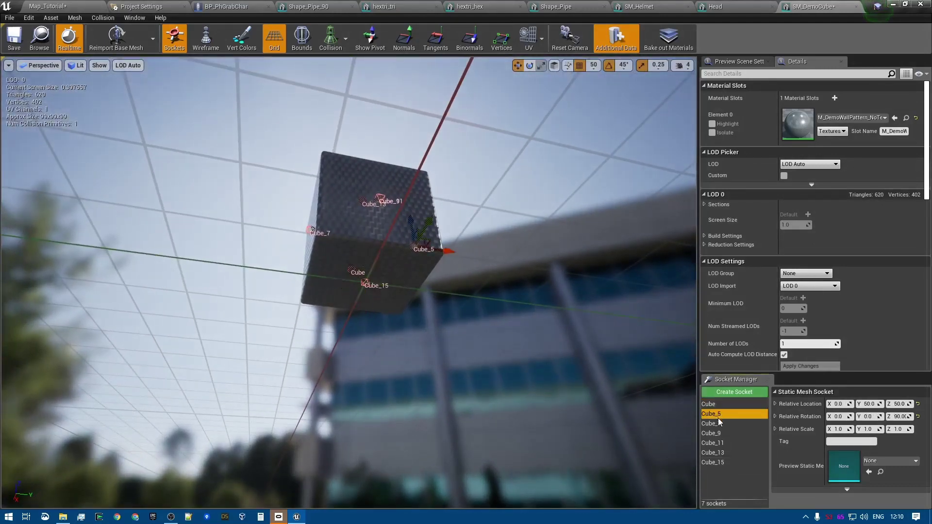
left_click(713, 424)
left_click(715, 432)
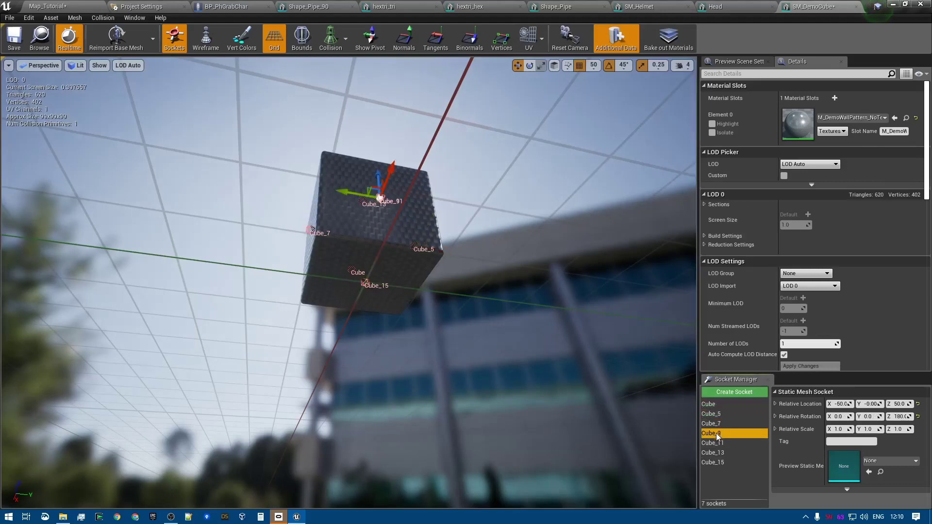
left_click(717, 443)
left_click(719, 451)
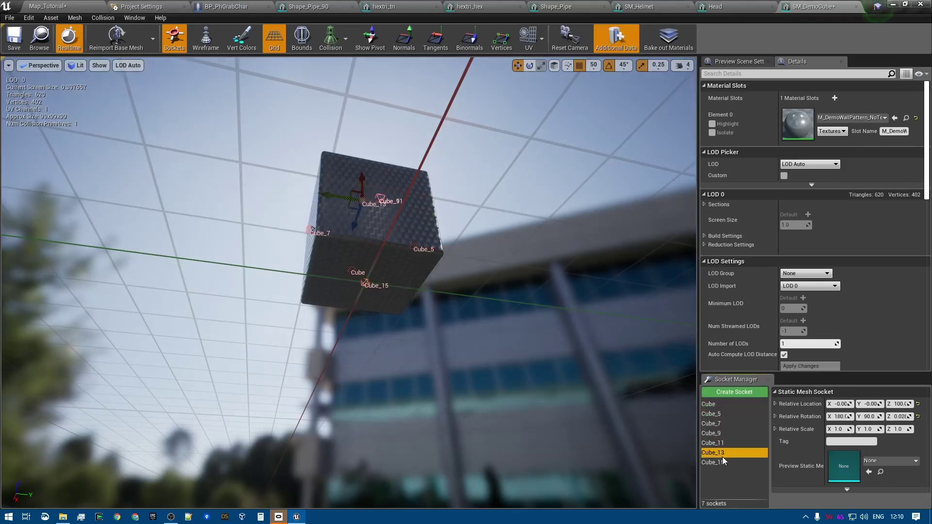
right_click_drag(449, 305, 450, 347)
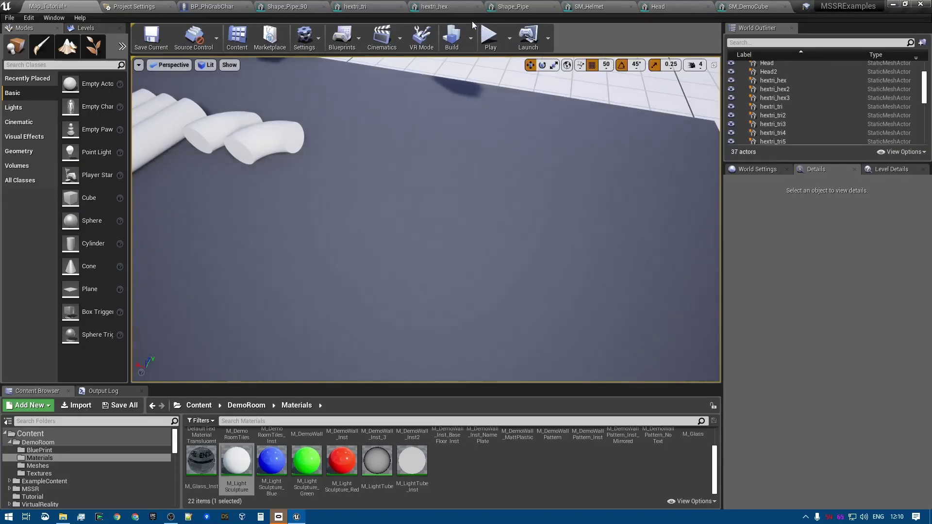
Play the level, test snapping red triangular prisms onto the sides of a blue cube, and stop playing.
left_click(489, 36)
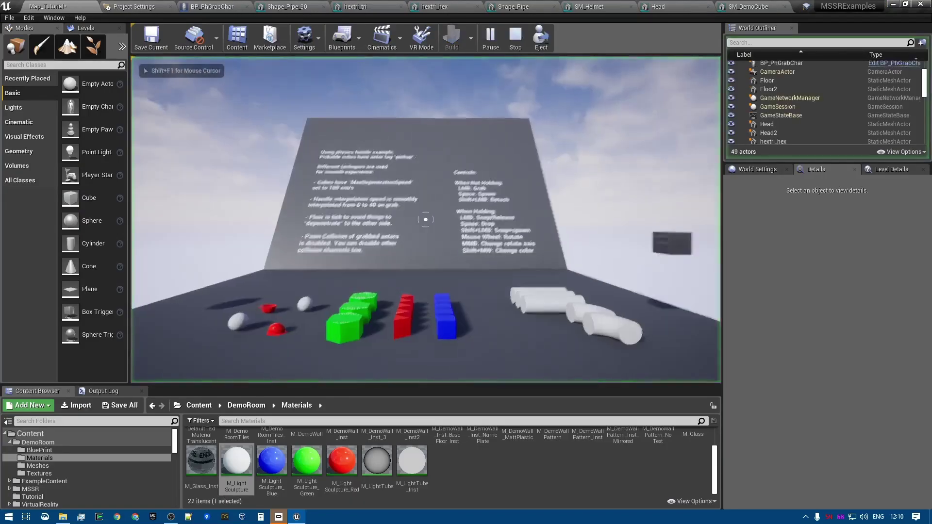
key("w")
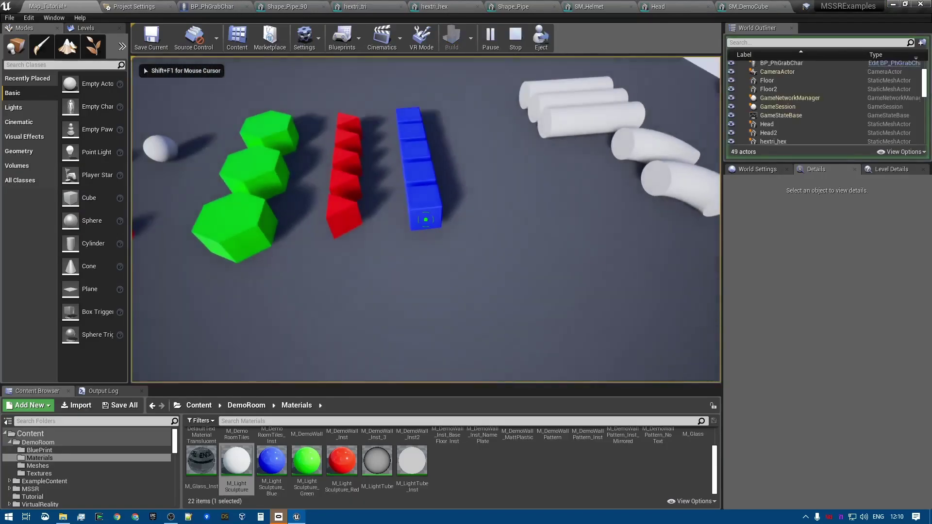
left_click(426, 219)
left_click(426, 220)
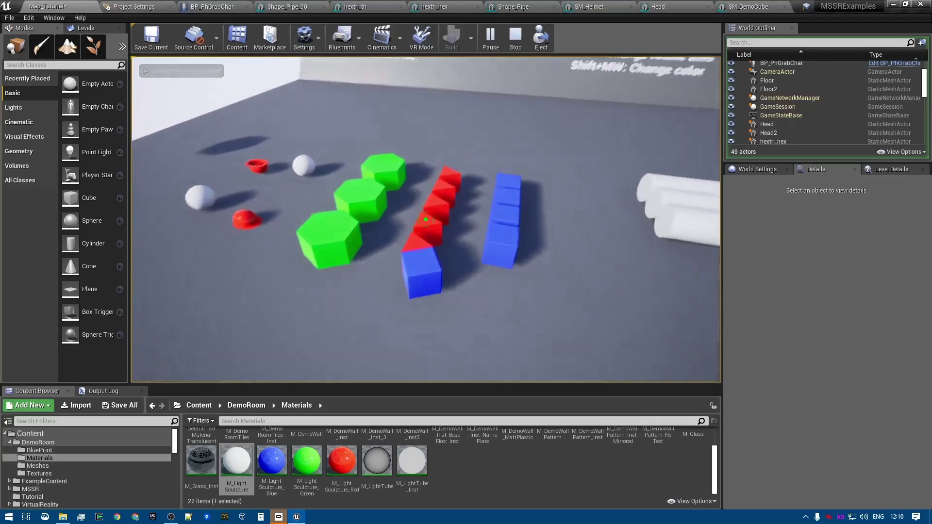
left_click(426, 220)
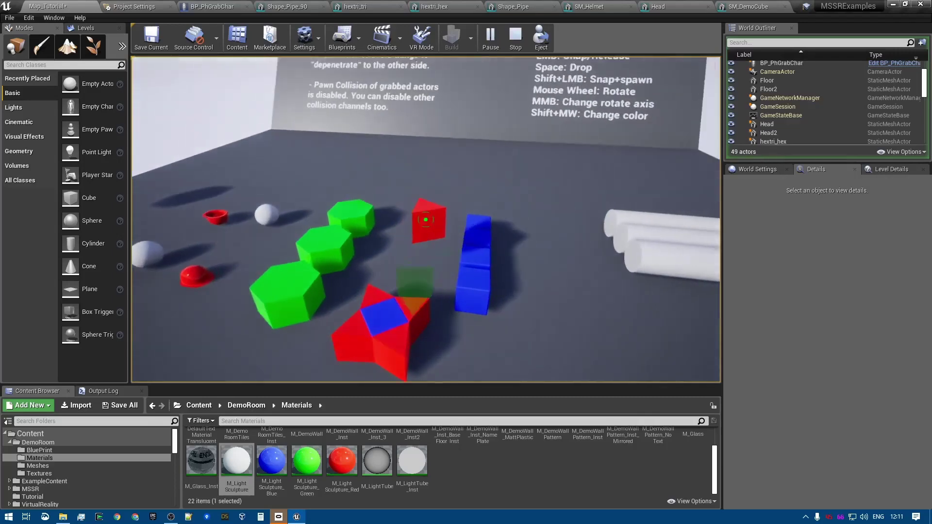
key("Escape")
Open the static mesh of the nearest red prism for editing and inspect its sockets from several sides.
left_click(388, 300)
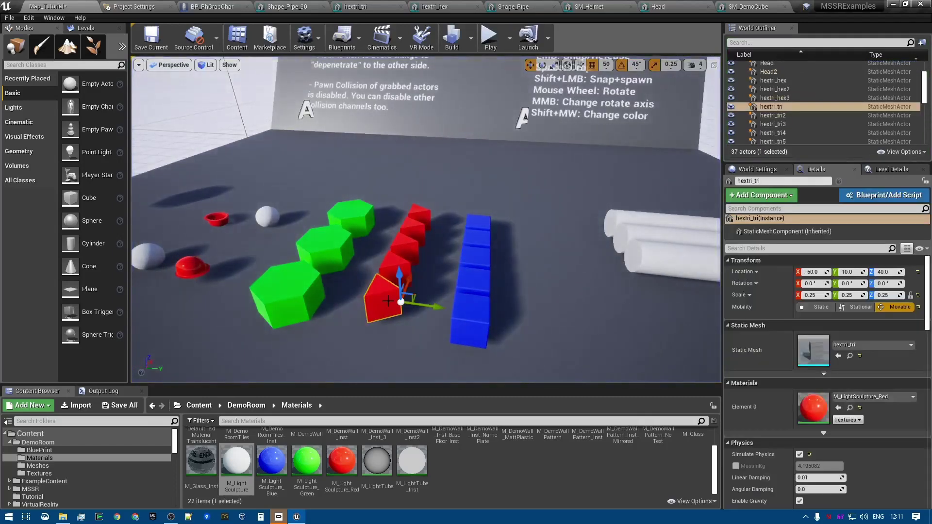
key("ctrl+e")
right_click_drag(387, 298, 406, 285)
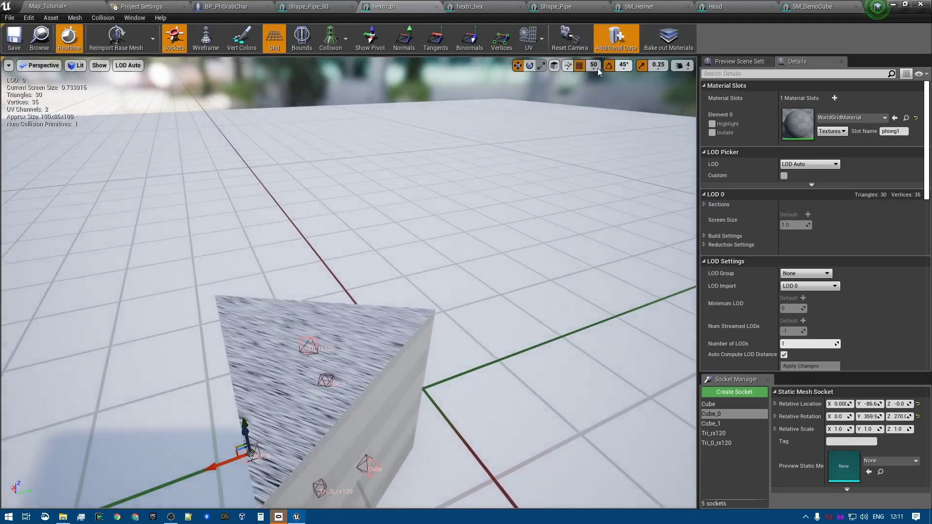
right_click_drag(553, 196, 243, 204)
right_click_drag(524, 330, 398, 442)
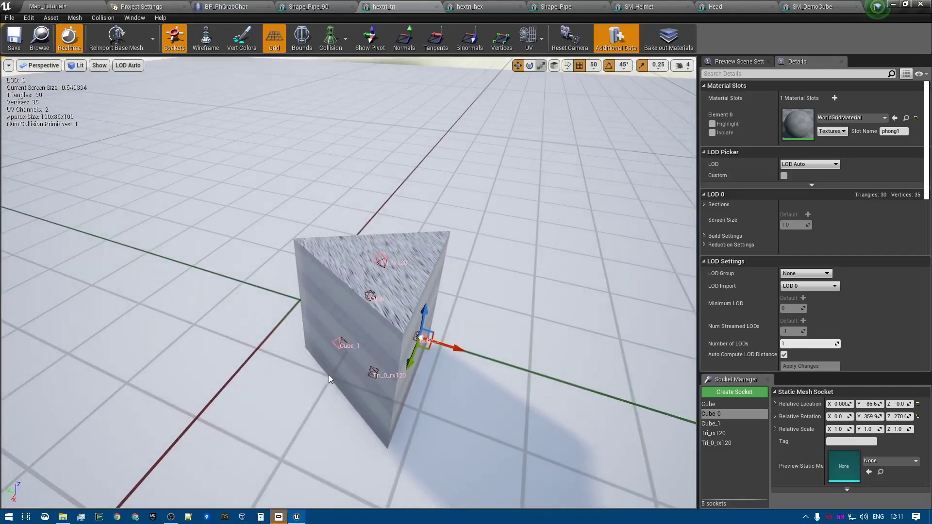
right_click_drag(328, 375, 278, 398)
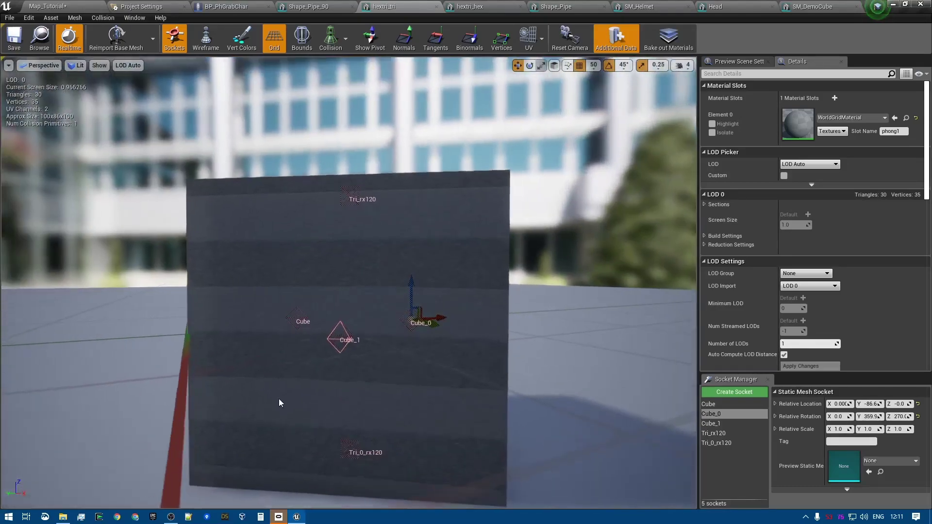
Widen the socket transform fields to read the Cube_1 socket's full values, and delete that socket.
left_click(339, 340)
right_click_drag(353, 357, 409, 383)
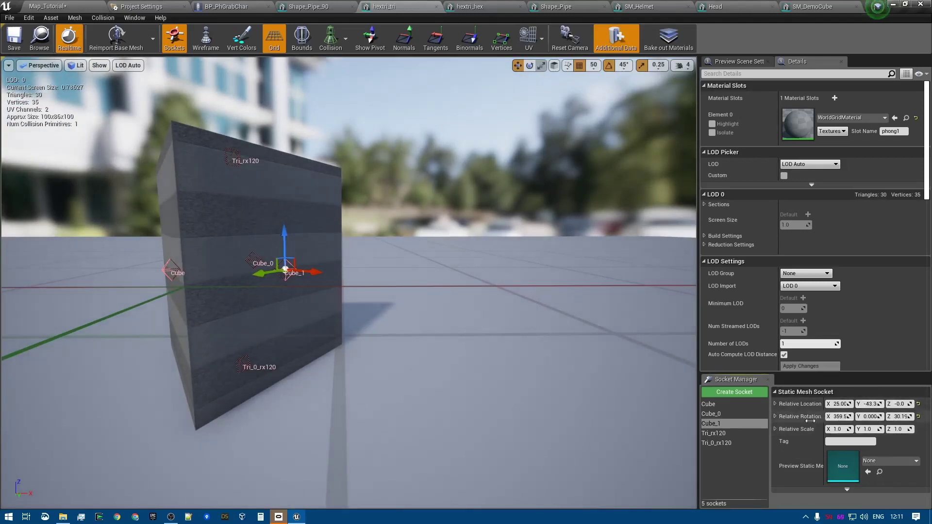
mouse_move(810, 421)
left_mouse_down()
mouse_move(794, 422)
mouse_move(802, 421)
left_mouse_up()
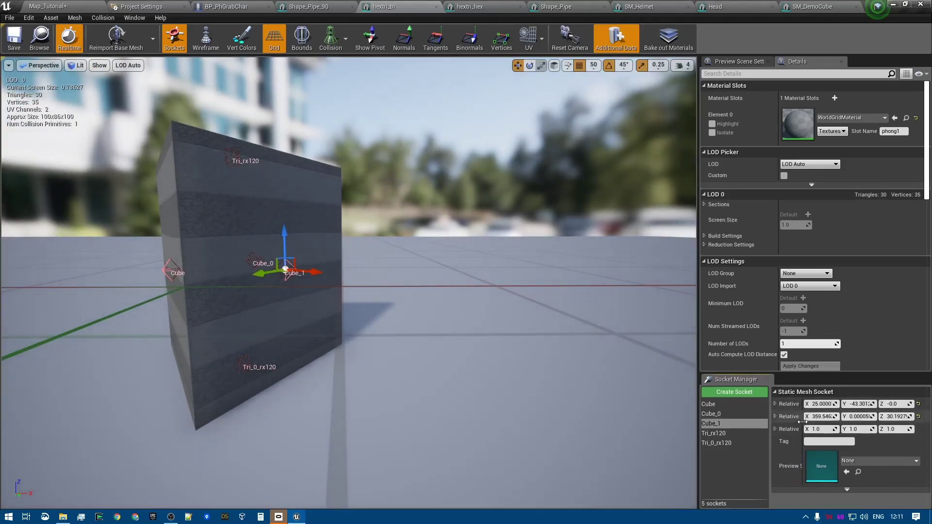
left_click_drag(508, 338, 452, 343)
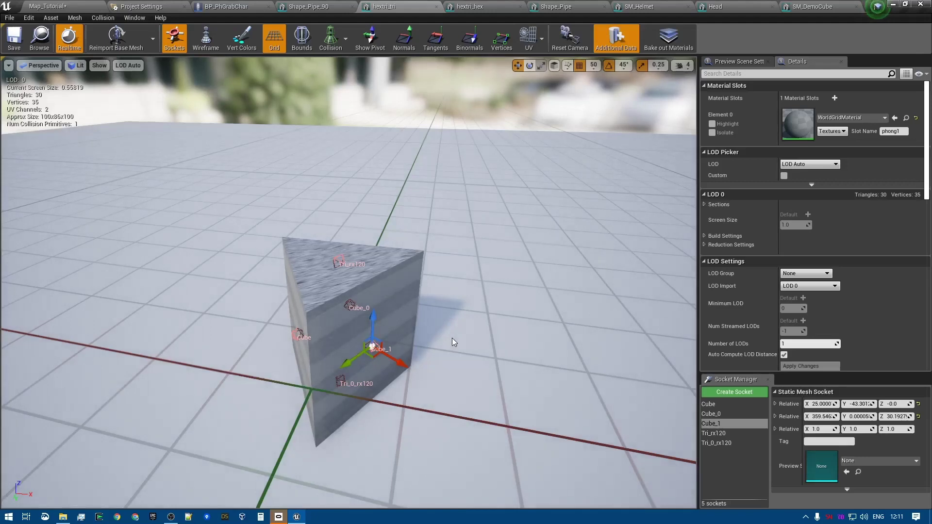
key("Delete")
Delete the Cube_0 and Cube sockets on the prism's other two side faces.
left_click_drag(217, 308, 219, 331)
right_click_drag(219, 331, 135, 330)
right_click_drag(564, 273, 565, 274)
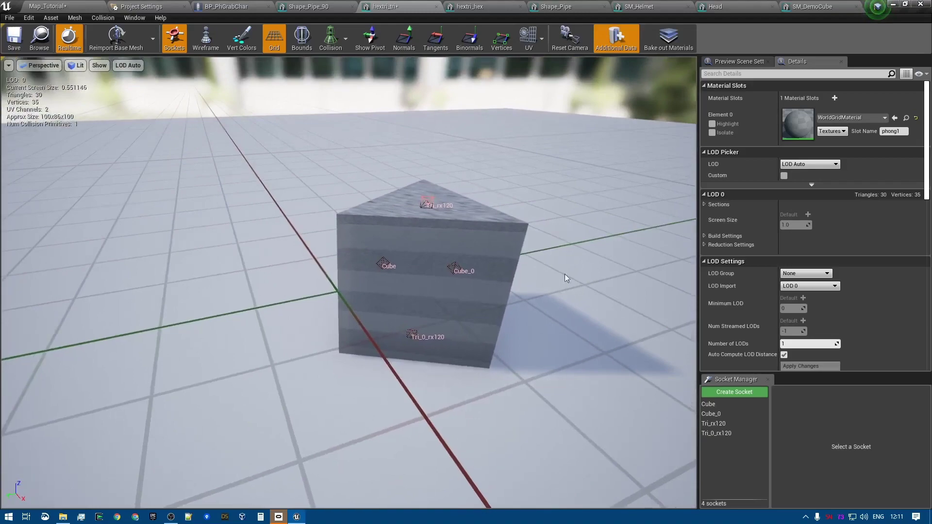
right_click_drag(445, 282, 445, 283)
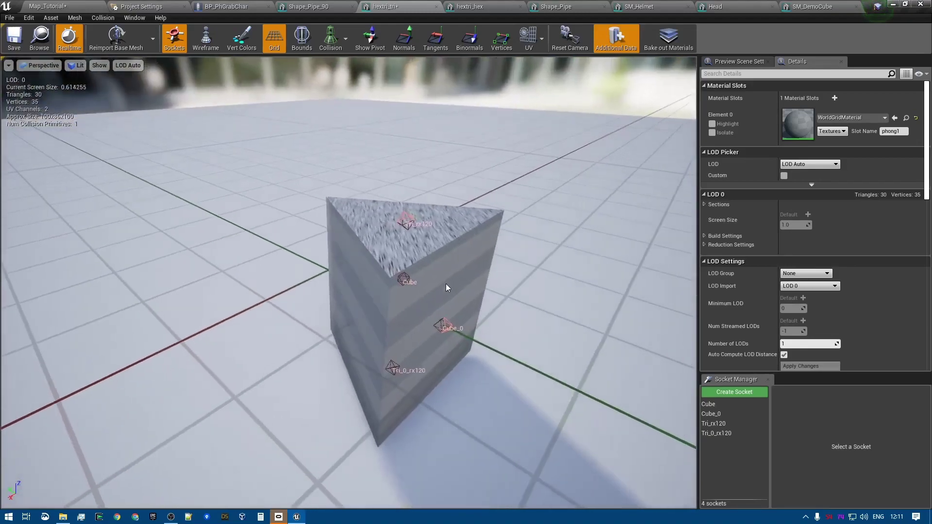
left_click(444, 320)
key("Delete")
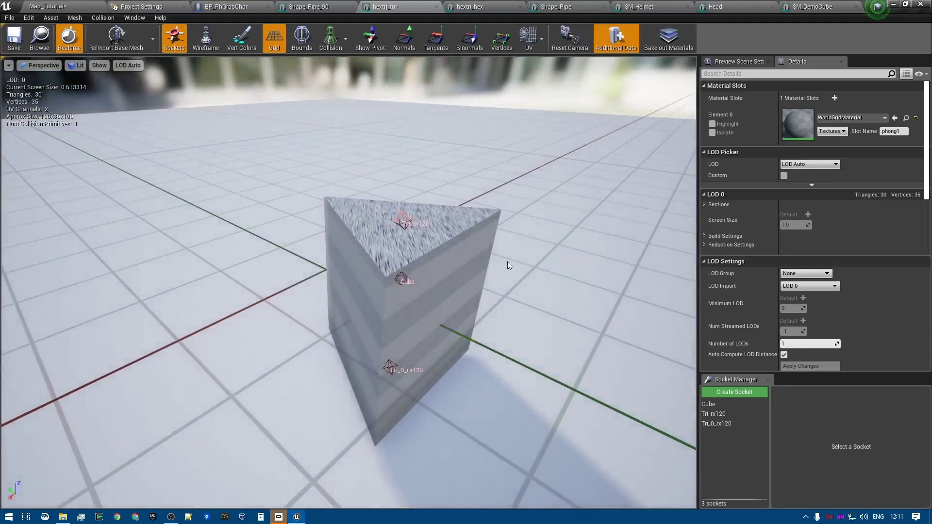
right_click_drag(508, 261, 543, 263)
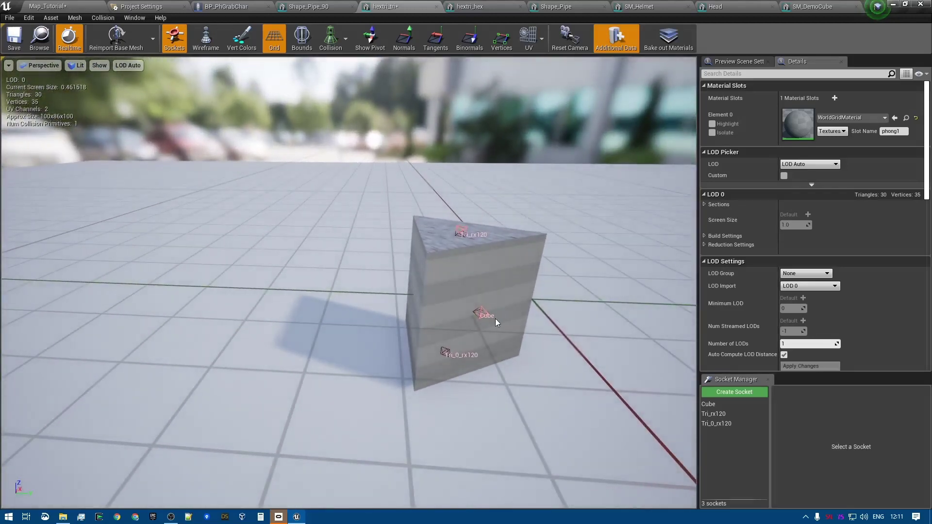
left_click(479, 313)
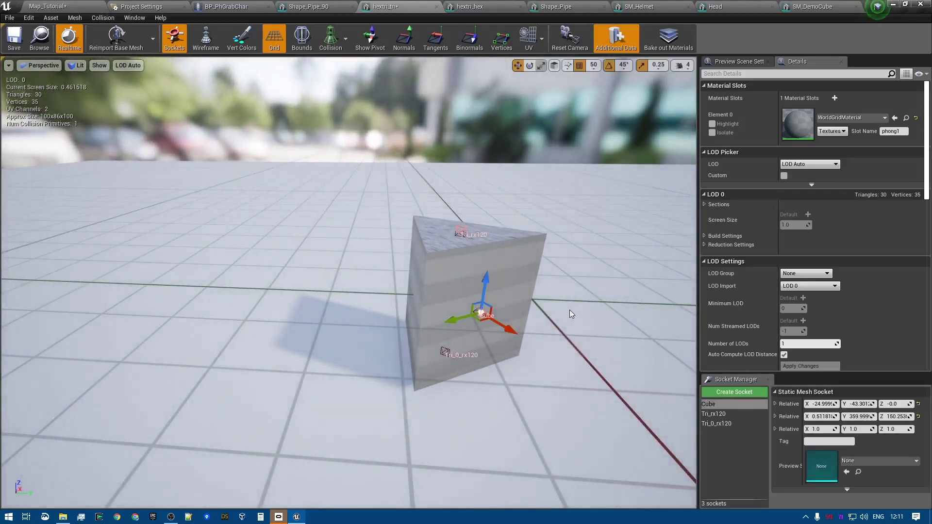
right_click_drag(566, 320, 541, 267)
key("Delete")
Show the mesh's vertices in the preview of the prism.
left_click(505, 43)
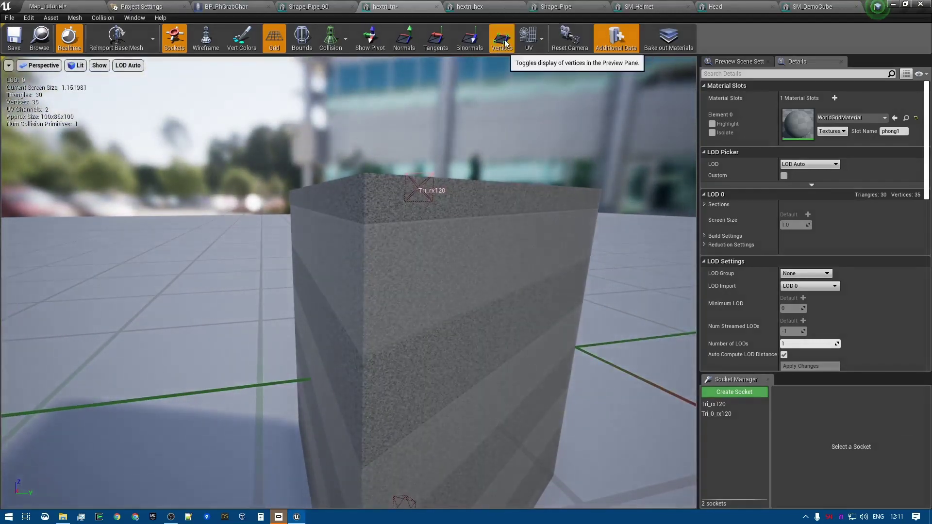
right_click_drag(501, 154, 466, 187)
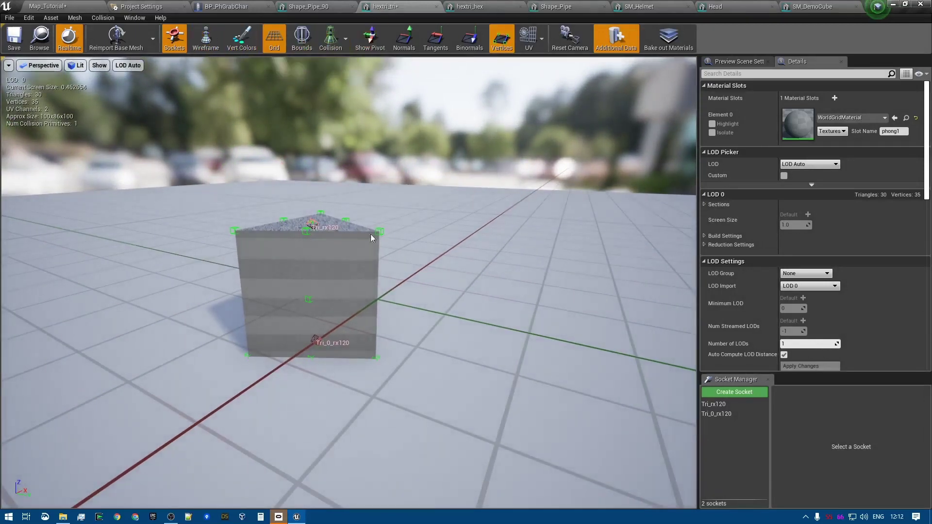
right_click_drag(370, 234, 292, 243)
Examine the prism's vertices in wireframe display and return to shaded display.
left_click(219, 42)
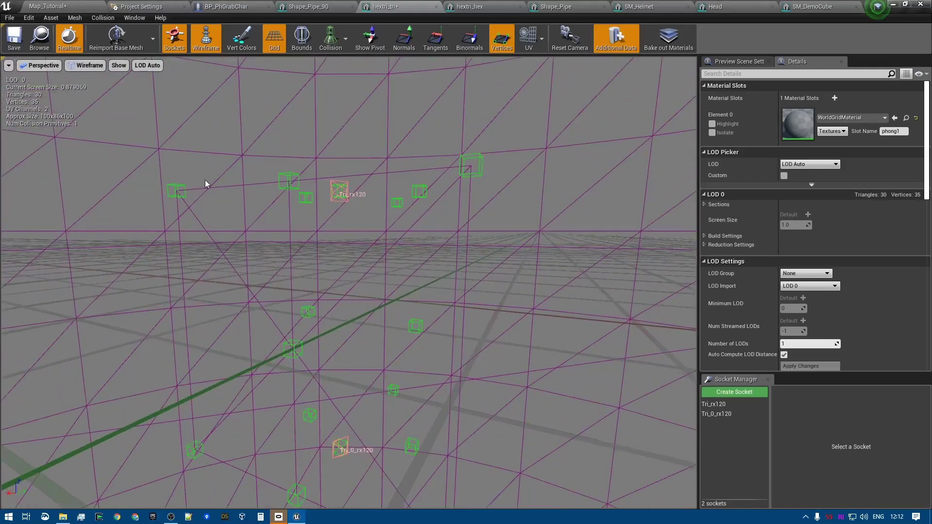
mouse_move(342, 348)
right_mouse_down()
mouse_move(335, 340)
mouse_move(350, 354)
right_mouse_up()
right_click_drag(482, 86, 483, 89)
right_click_drag(437, 145, 438, 144)
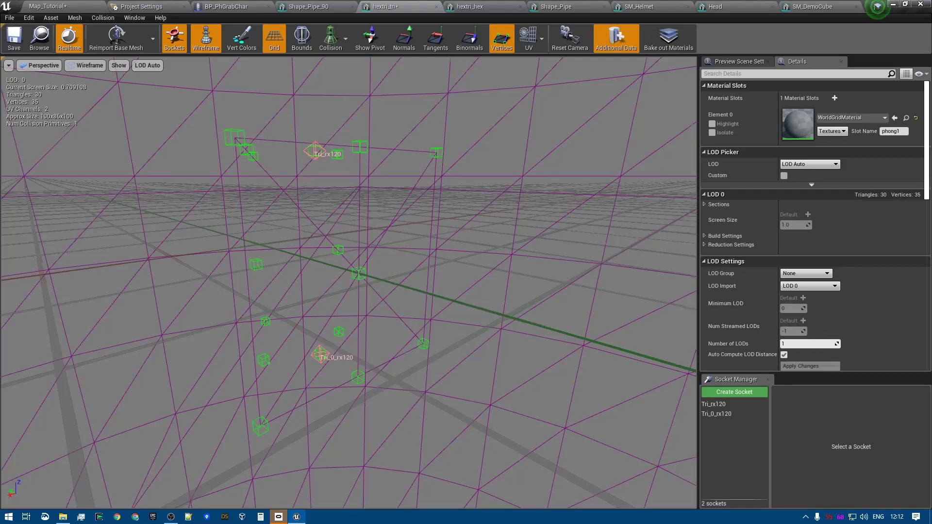
right_click_drag(364, 277, 431, 152)
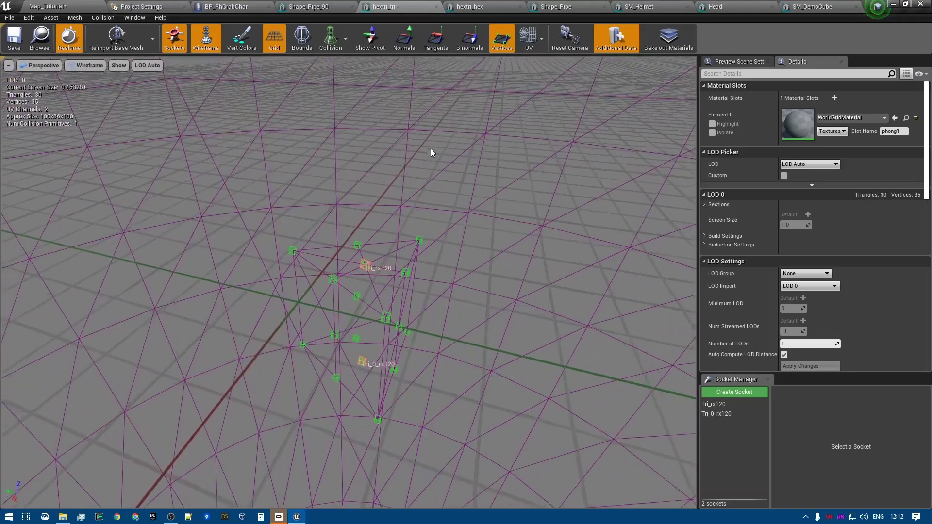
left_click(211, 45)
Create a new socket on the prism mesh and name it Cube.
right_click_drag(291, 204, 352, 171)
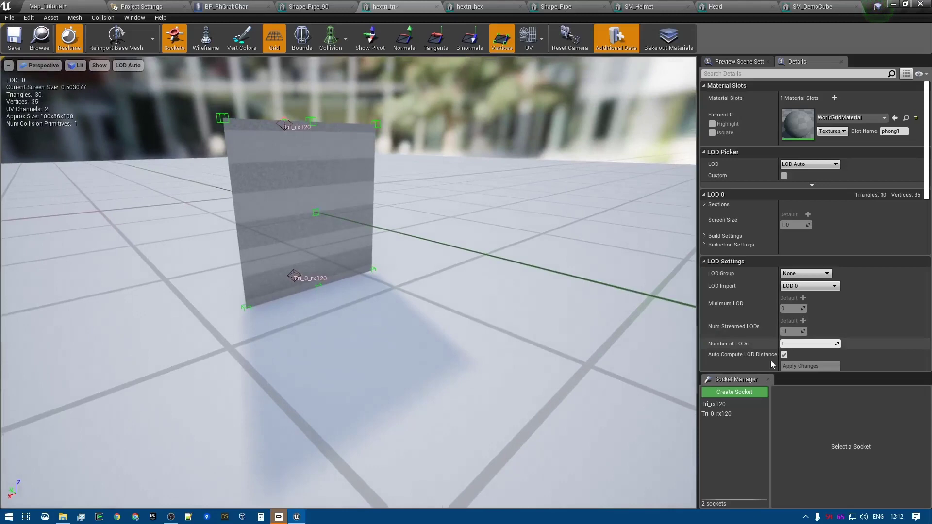
left_click(743, 392)
type("C")
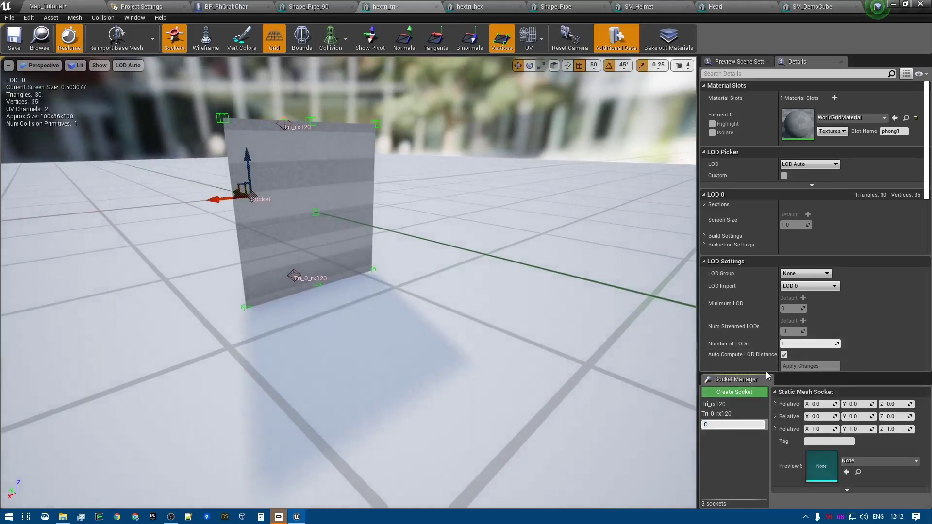
type("ube")
key("Return")
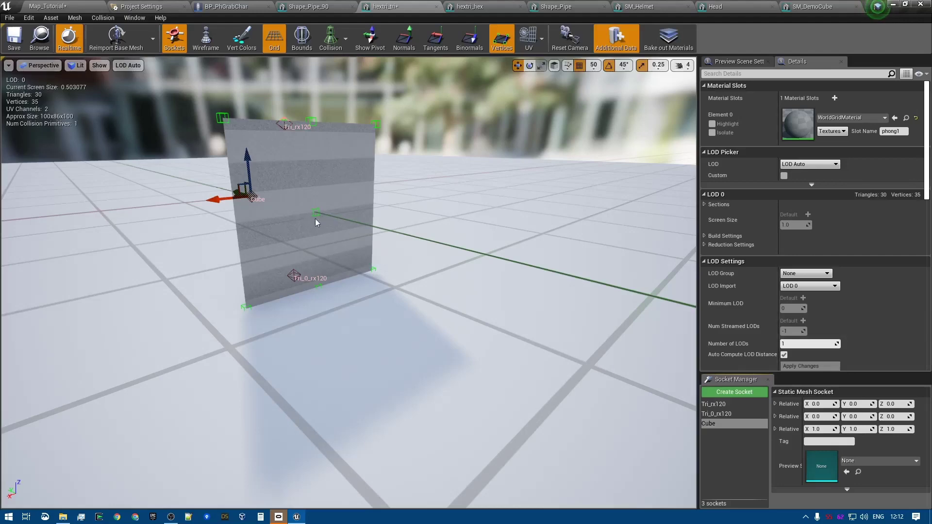
Snap the Cube socket to the centre vertex of the side face at Y -86.6, rotated 180, 90, 0, and clear the selection.
mouse_move(319, 212)
left_mouse_down()
mouse_move(385, 210)
mouse_move(324, 194)
left_mouse_up()
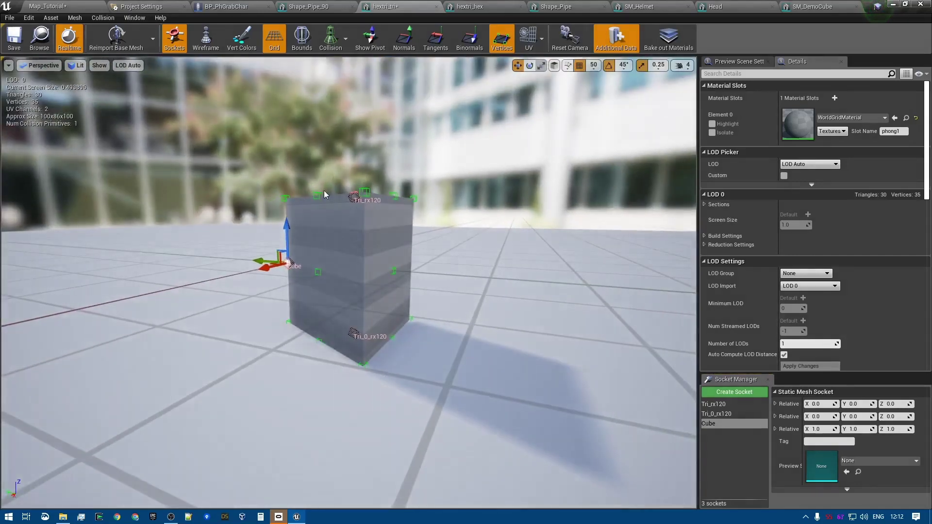
left_click(317, 273)
key("w")
right_click_drag(324, 307, 259, 308)
key("s")
key("d")
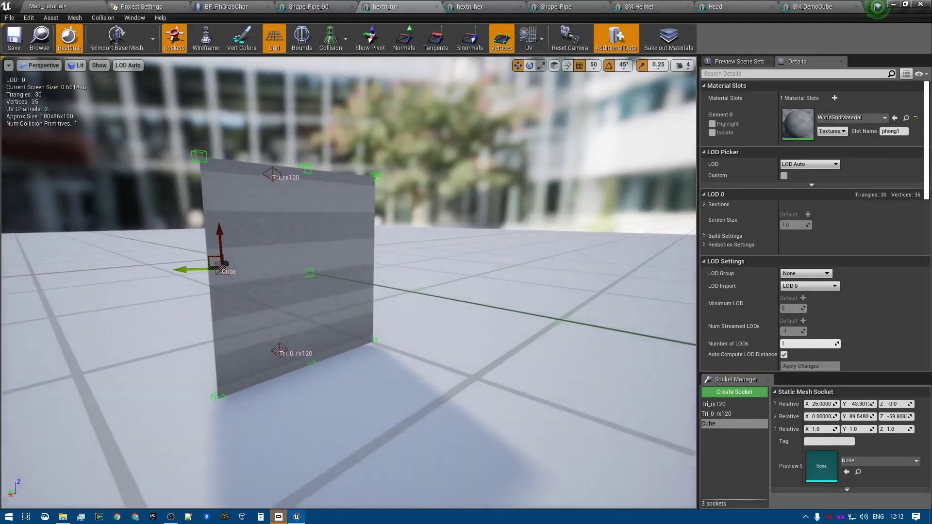
key("a")
right_click_drag(375, 288, 389, 283)
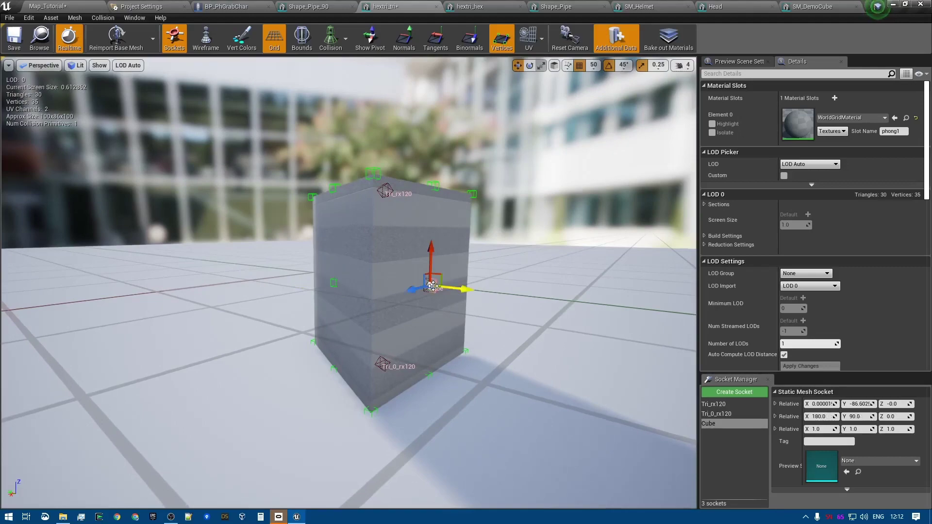
key("d")
right_click_drag(561, 305, 367, 304)
key("w")
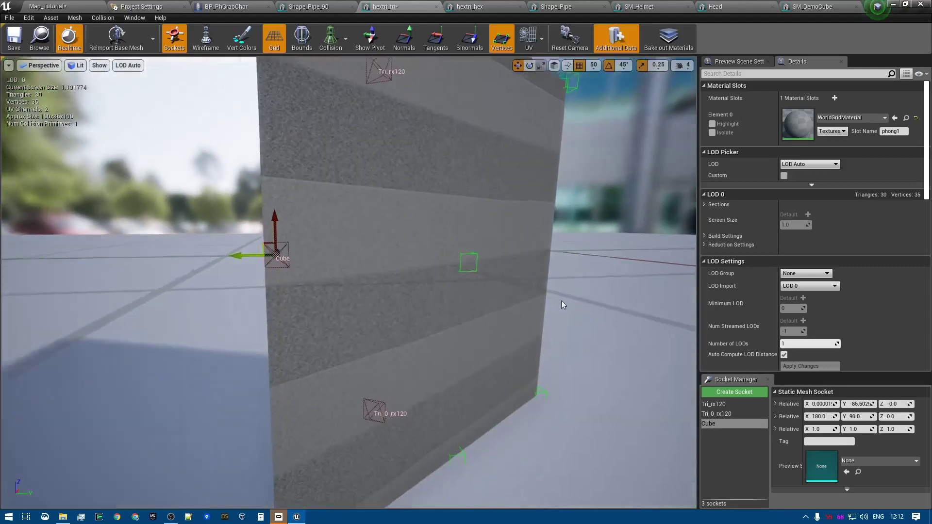
left_click(504, 269)
key("f")
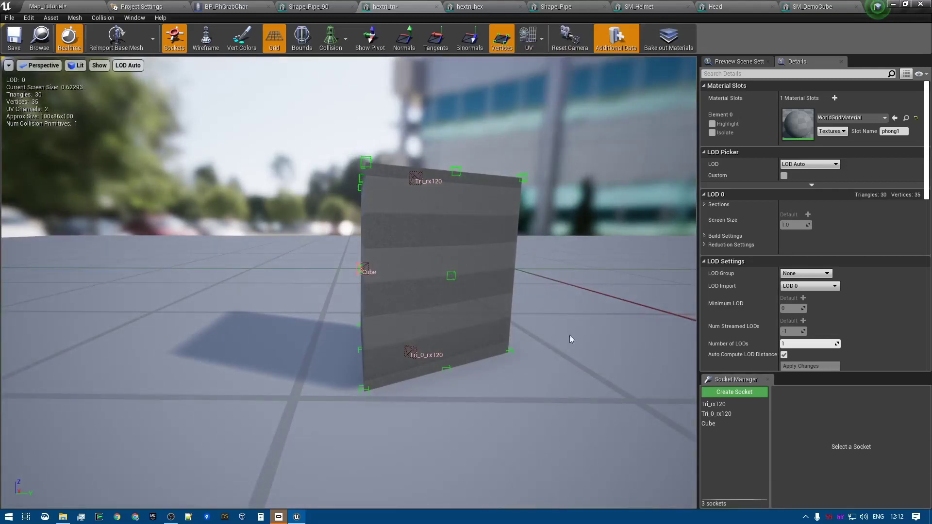
Snap the Cube socket to the centre vertex of the side face at X -25, Y -43.3, and duplicate it twice.
left_click(710, 423)
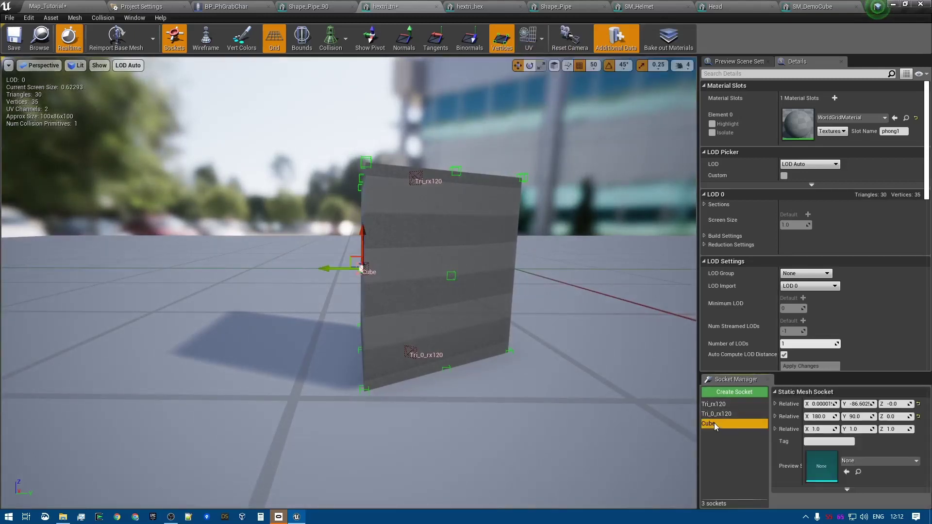
left_click(452, 276)
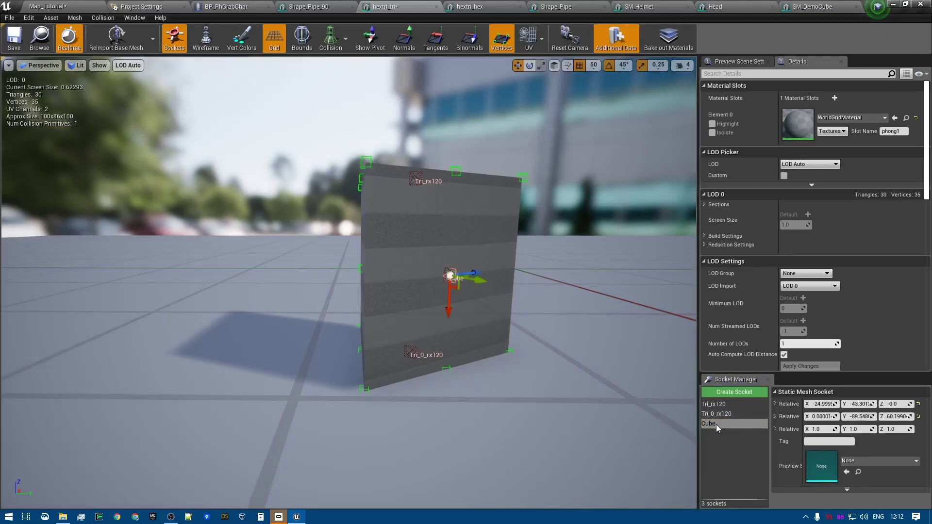
key("ctrl+w")
key("ctrl+w")
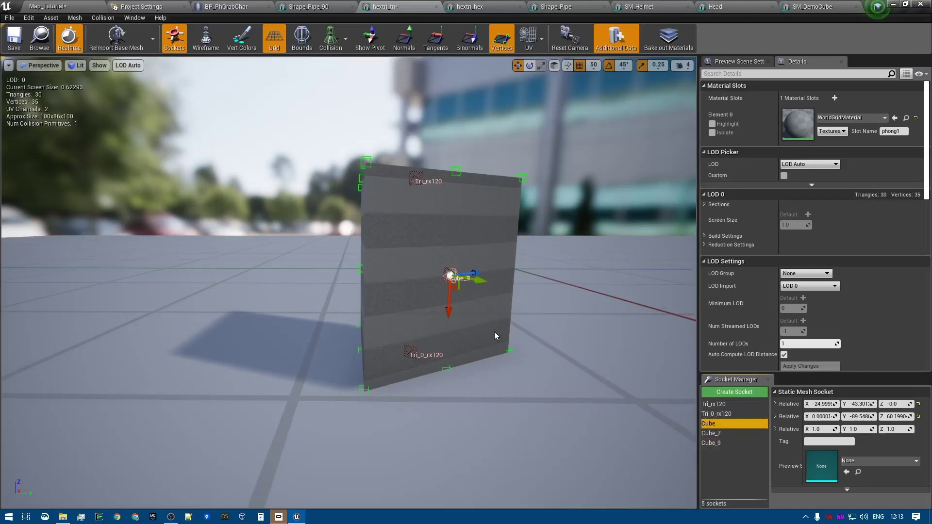
Snap Cube_7 to the side-face centre vertex at X 25, Y -43.3 and Cube_9 to the one at Y -86.6, and hide the vertices.
right_click_drag(494, 332, 521, 336)
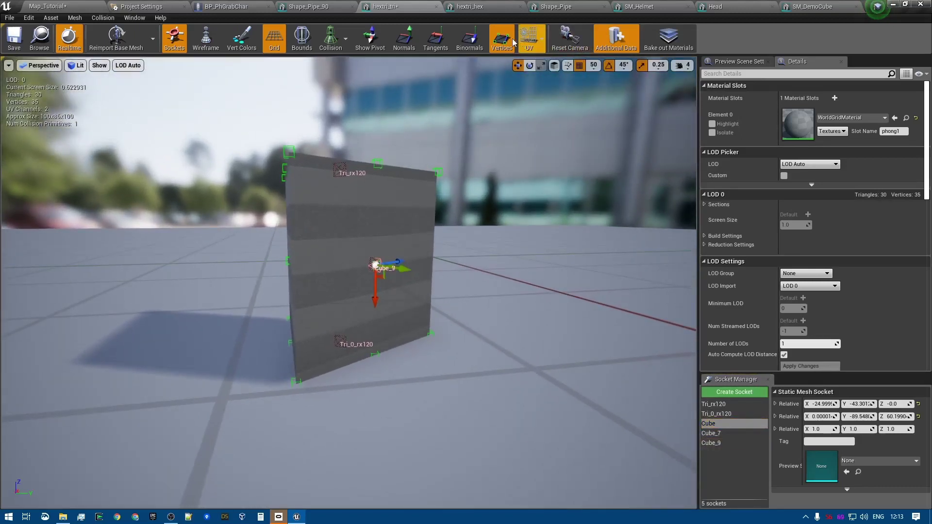
left_click(722, 433)
left_click_drag(469, 305, 175, 278, "alt")
left_click(721, 442)
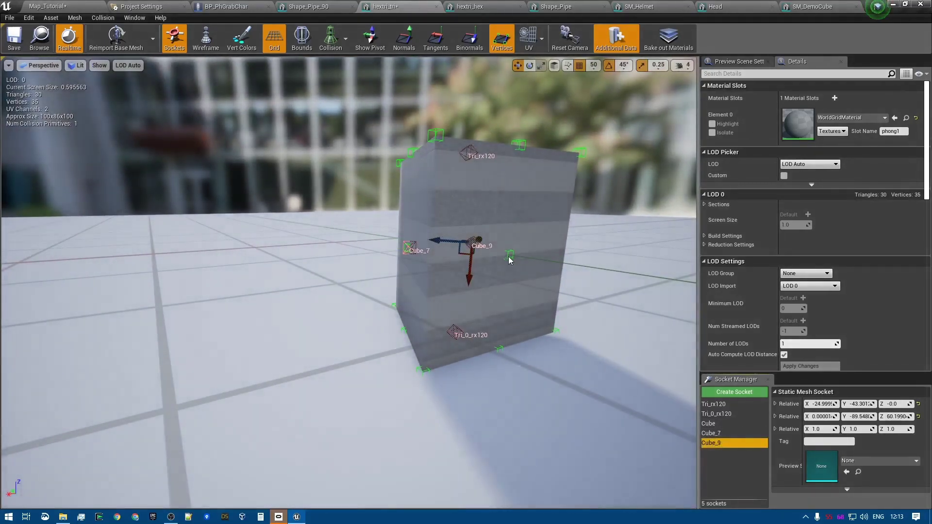
left_click(501, 47)
Rotate the Cube_9 socket about its face normal in 45° increments.
right_click_drag(478, 160, 485, 194)
key("w")
key("s")
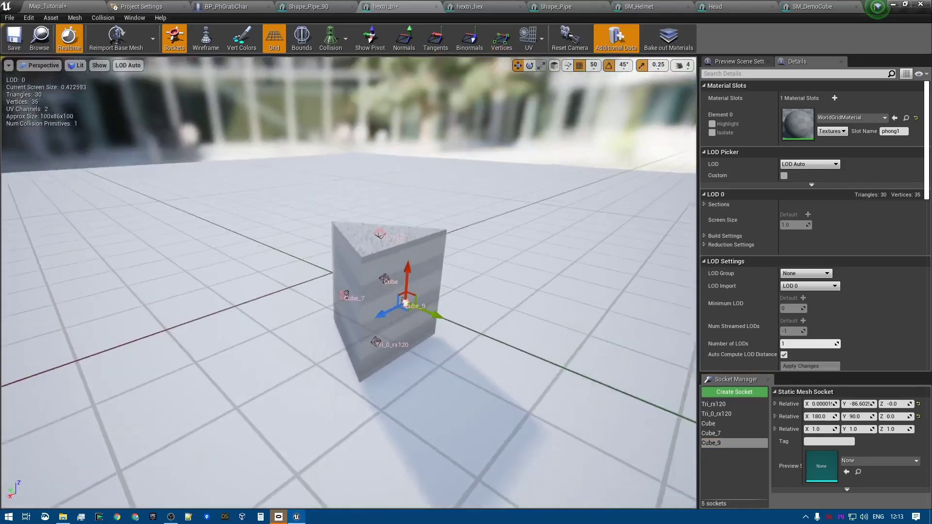
key("w")
right_click_drag(505, 131, 503, 170)
key("e")
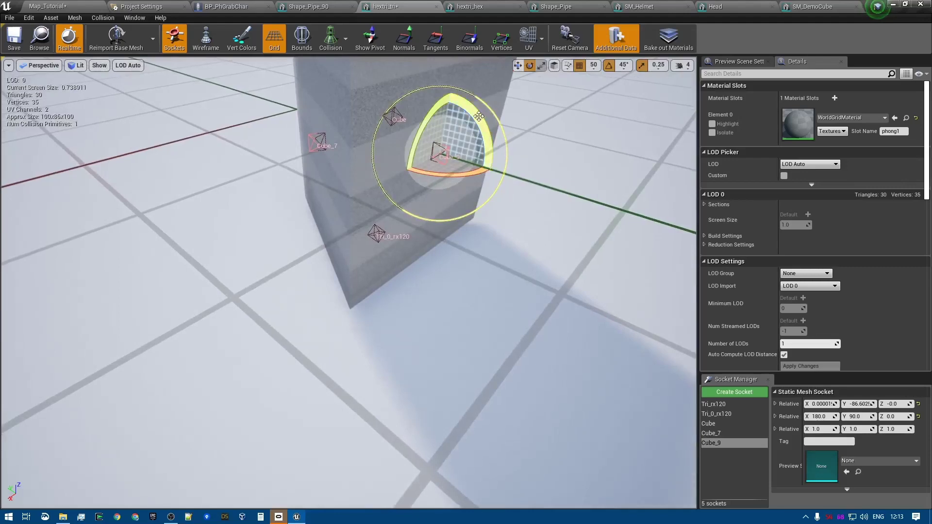
left_click_drag(475, 116, 507, 176)
key("w")
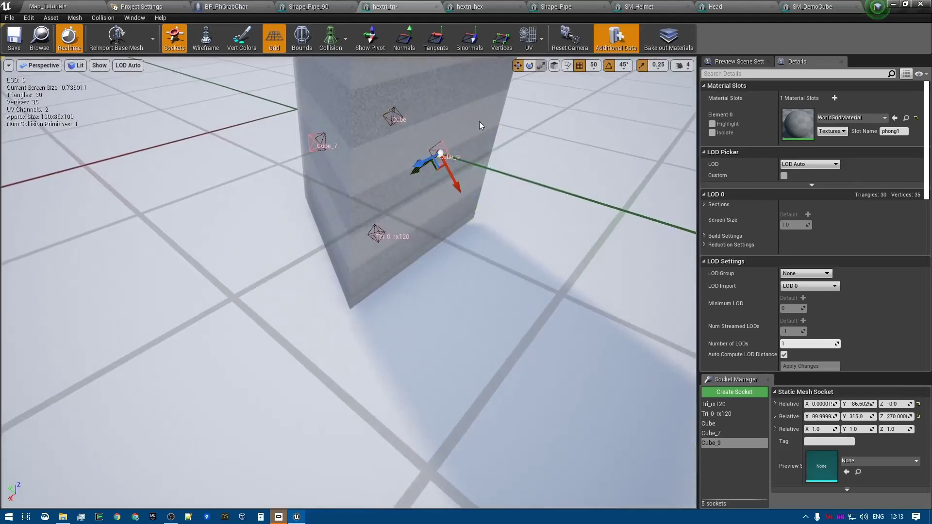
key("e")
left_click_drag(485, 167, 330, 195)
key("w")
Rotate the Cube socket about its face normal to about 270.45, 360, 150.2.
right_click_drag(503, 271, 383, 271)
left_click(478, 260)
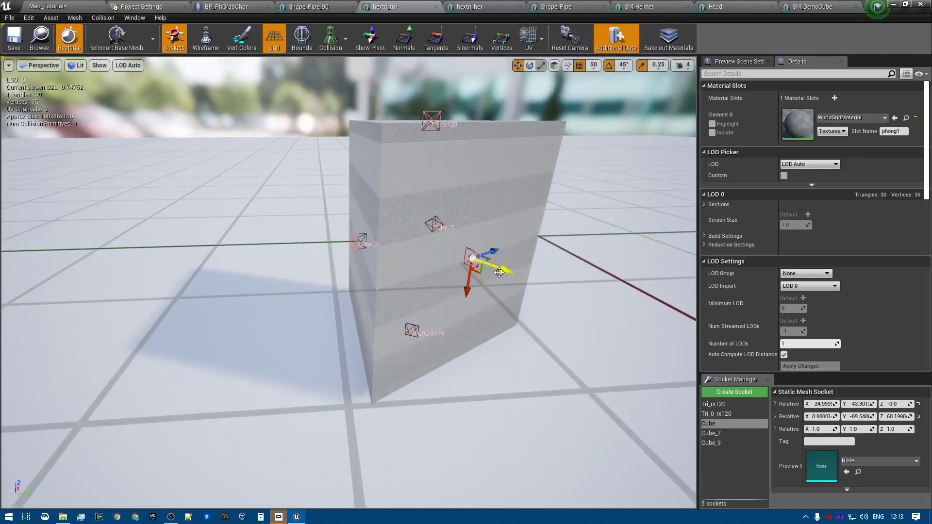
key("e")
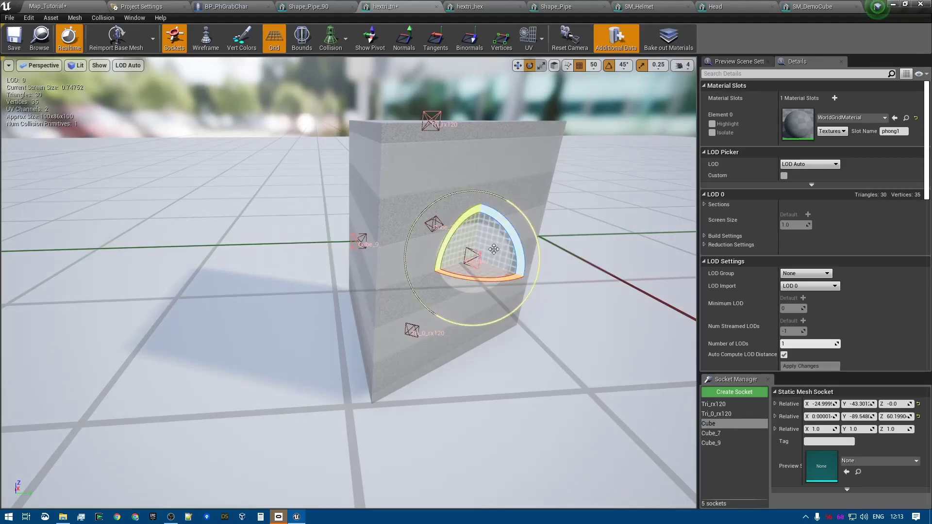
mouse_move(545, 248)
right_mouse_down()
mouse_move(575, 231)
mouse_move(552, 245)
right_mouse_up()
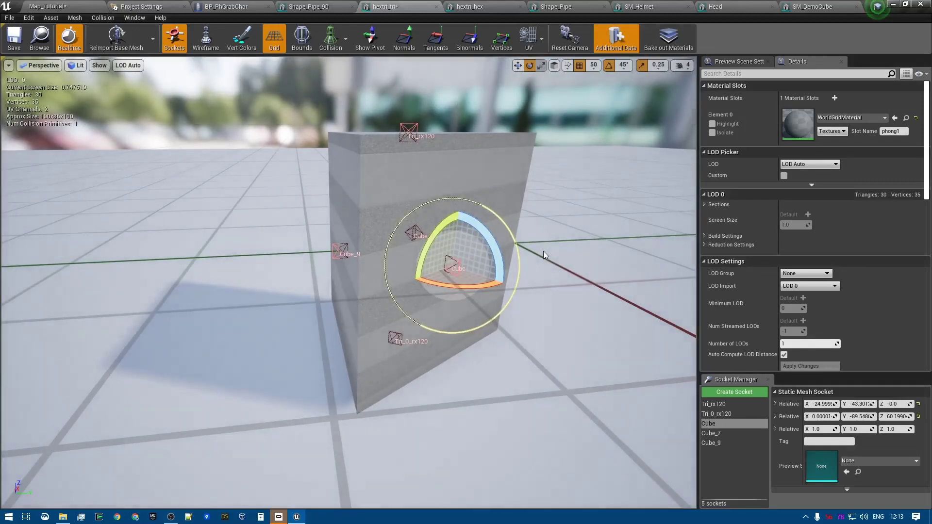
key("w")
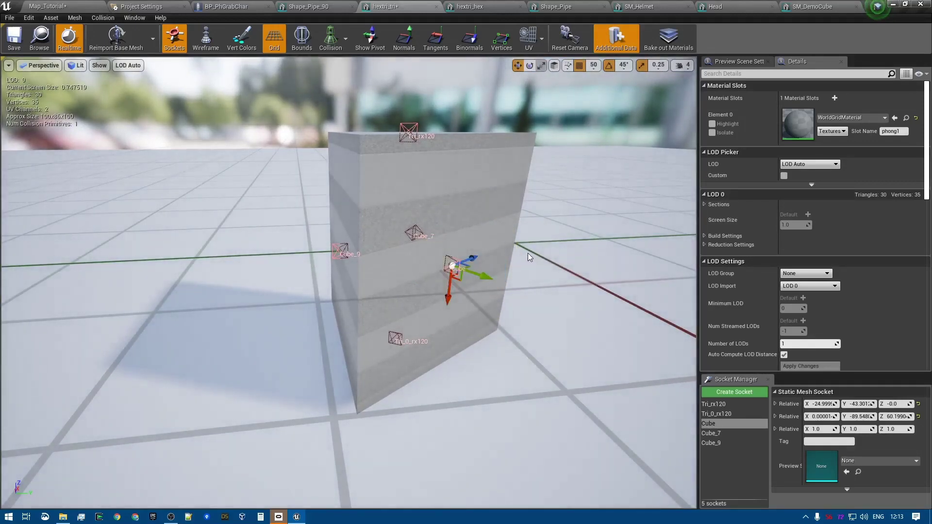
key("e")
mouse_move(501, 263)
left_mouse_down()
mouse_move(505, 284)
mouse_move(516, 285)
mouse_move(502, 260)
mouse_move(511, 279)
left_mouse_up()
key("w")
key("e")
key("w")
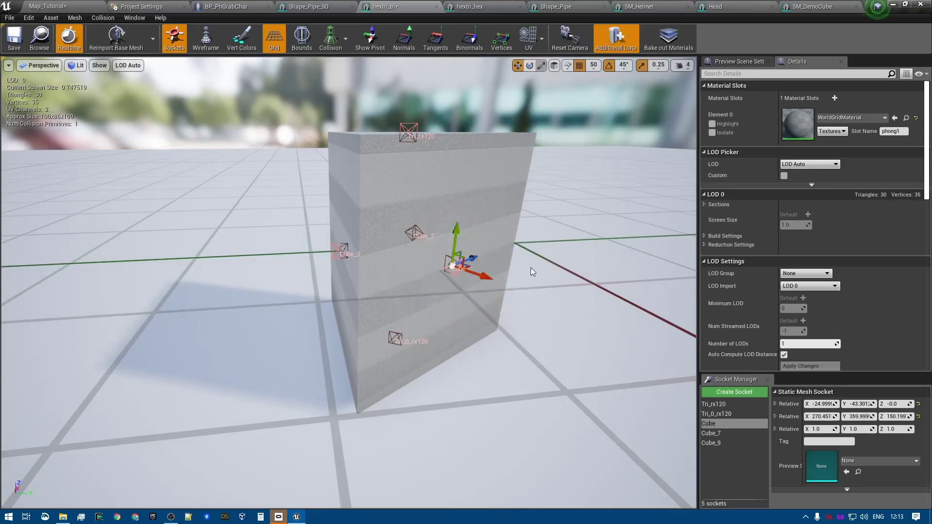
Rotate the Cube_7 socket about its face normal to about 89.55, 0, 30.19.
right_click_drag(531, 268, 459, 246)
key("d")
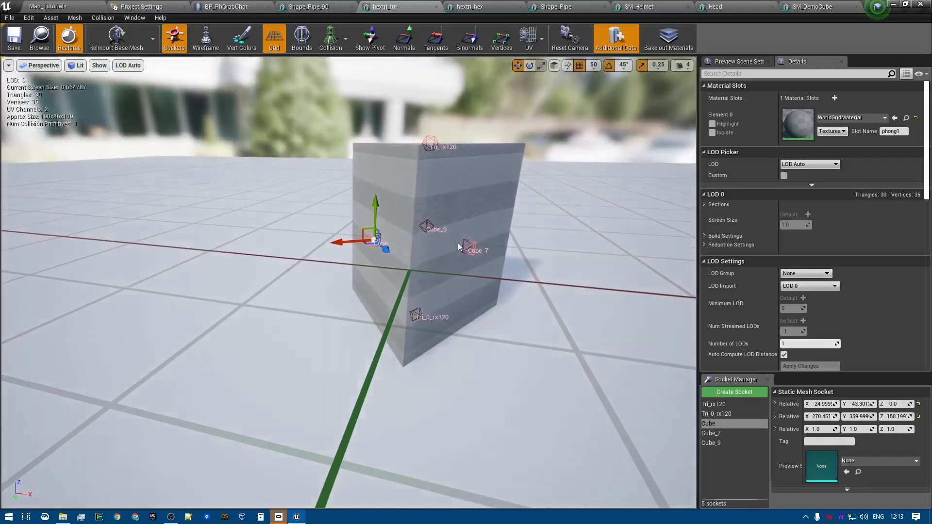
left_click(469, 249)
key("e")
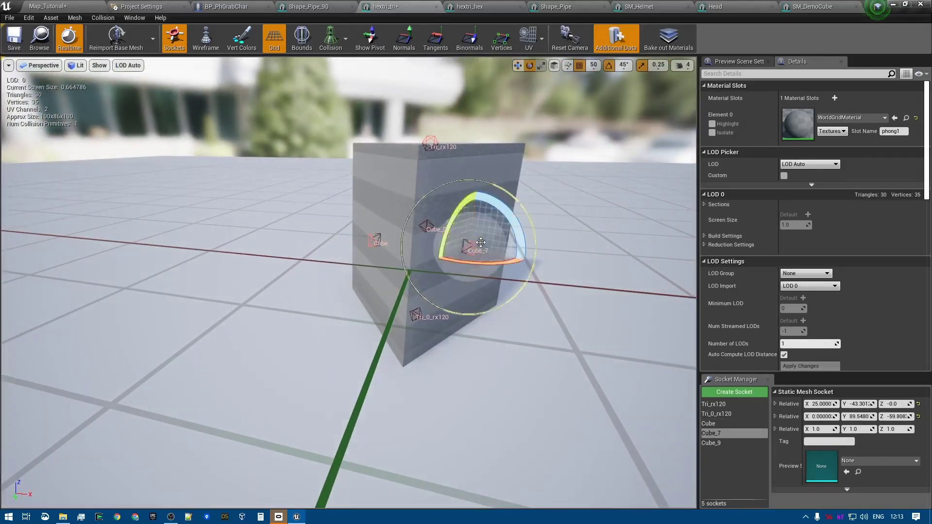
left_click_drag(508, 228, 527, 261)
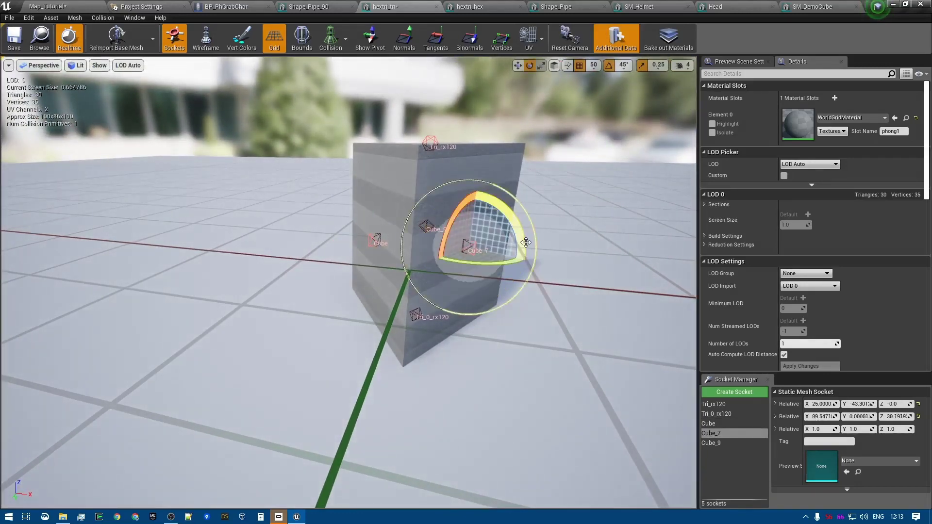
key("w")
key("d")
right_click_drag(550, 250, 432, 248)
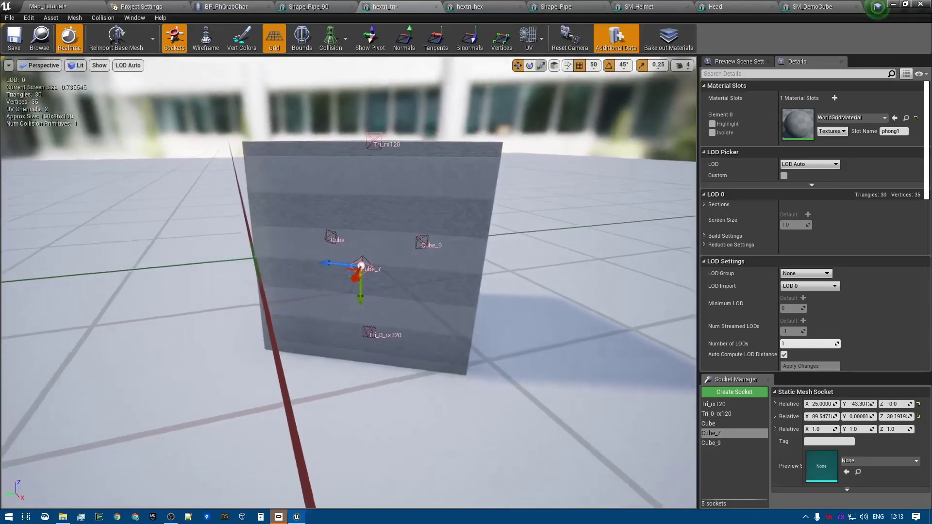
Play the Map_Tutorial level to test snapping a red prism onto the blue cubes, and stop the play session.
left_click(58, 6)
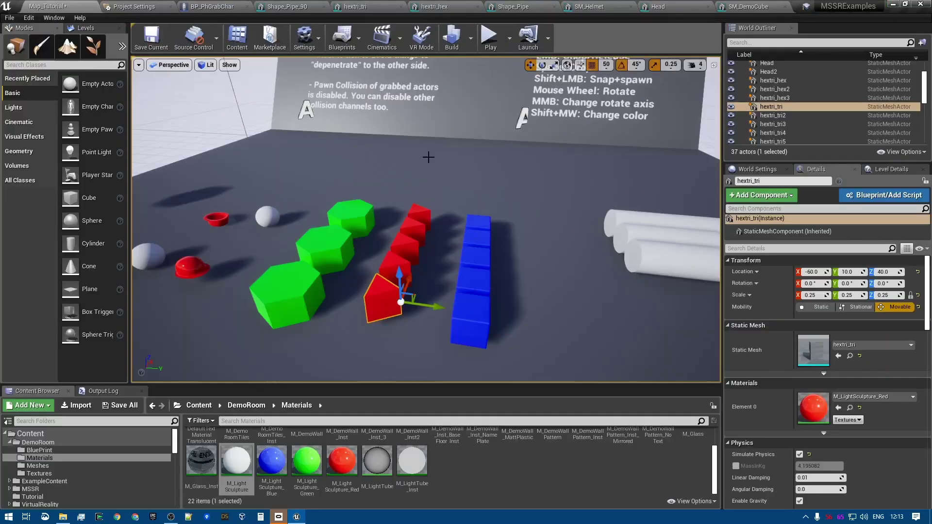
left_click(500, 39)
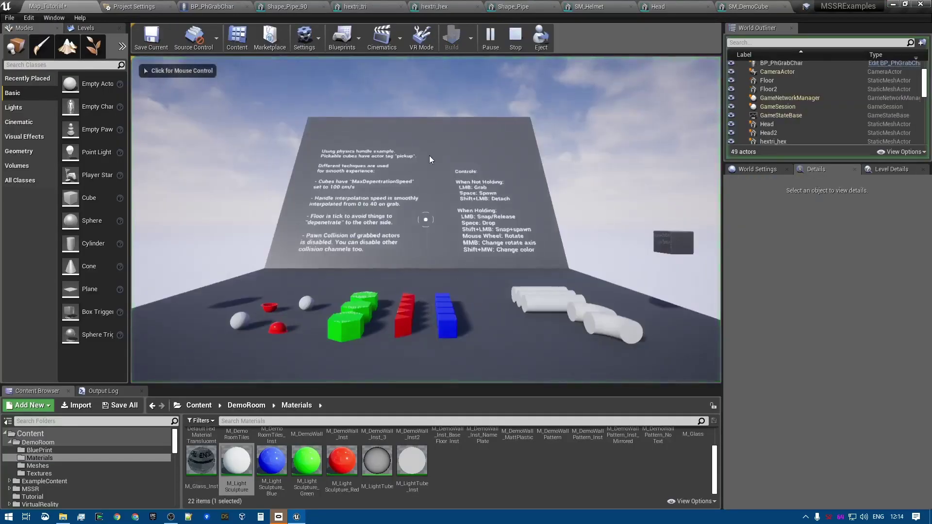
key("w")
left_click(426, 219)
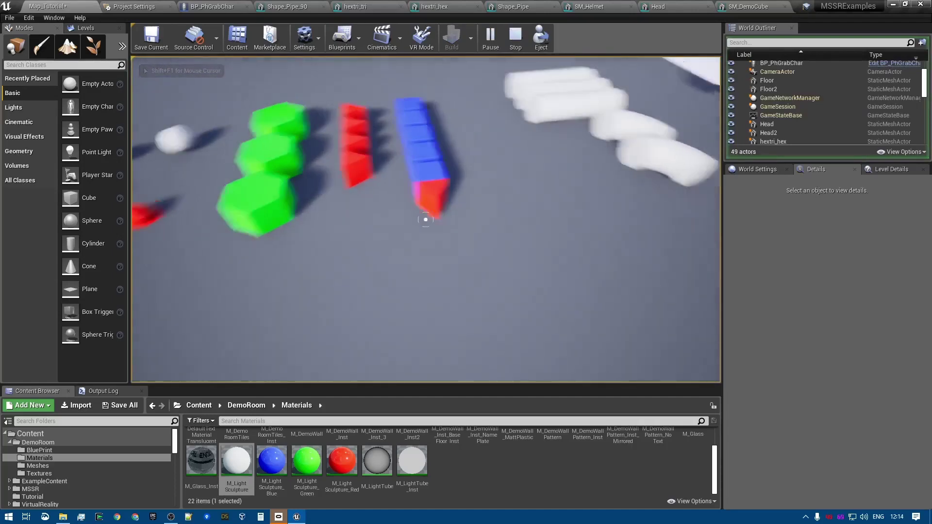
key("Escape")
Open the mesh of the hextri_tri prism from the level and delete its Tri_rx120 and Tri_0_rx120 sockets.
left_click(396, 232)
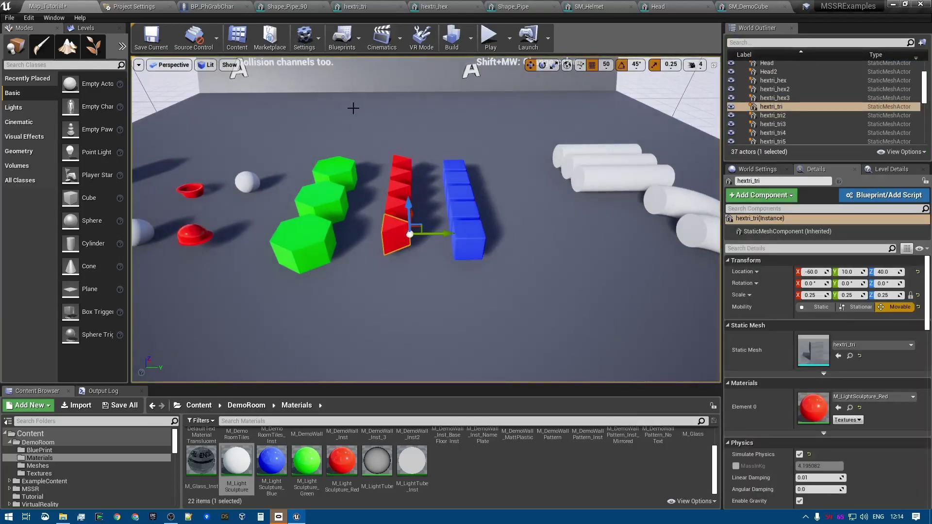
key("ctrl+e")
right_click_drag(382, 216, 382, 262)
left_click(382, 229)
right_click_drag(382, 229, 446, 202)
key("Delete")
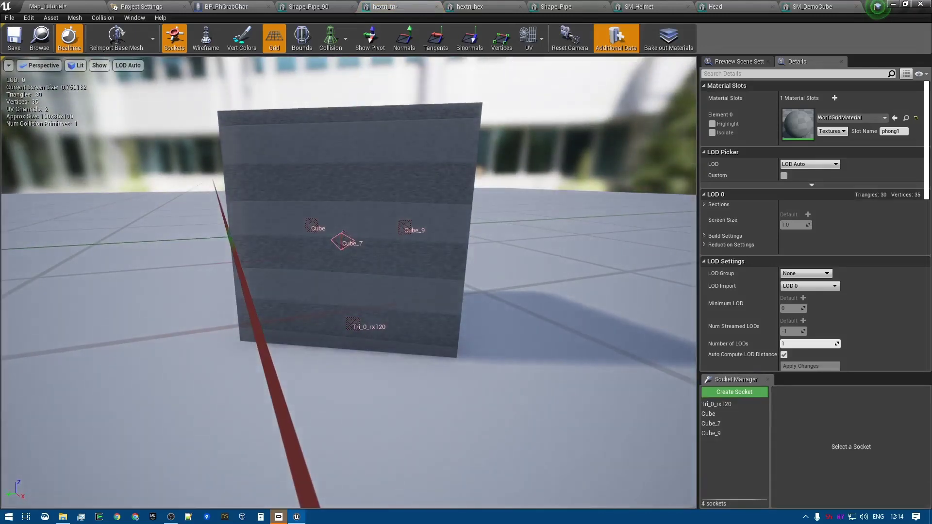
left_click(361, 294)
key("Delete")
Create a new socket on the prism mesh and name it Tri.
right_click_drag(361, 294, 368, 340)
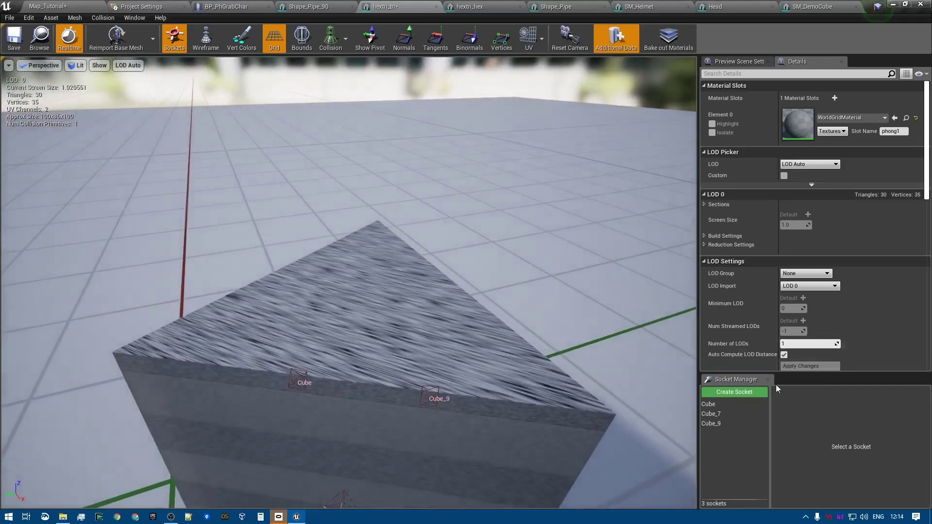
left_click(738, 392)
type("Tri")
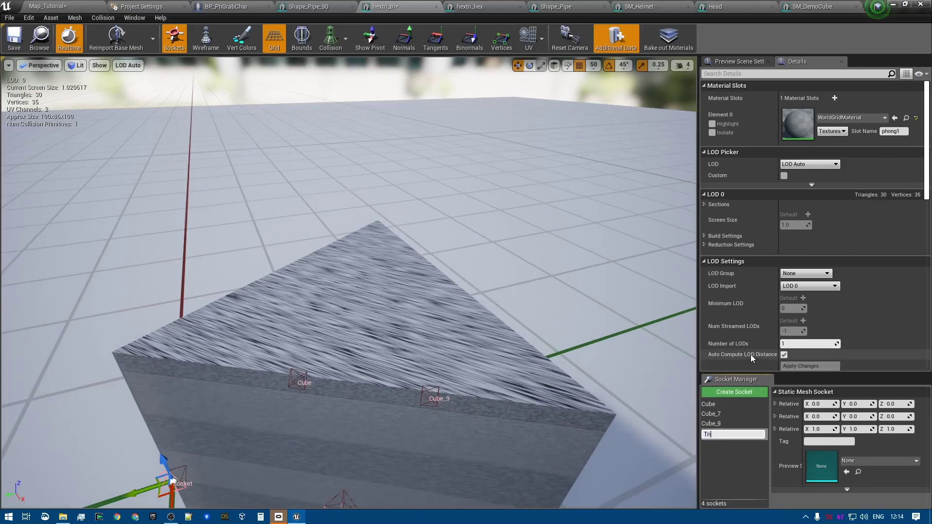
key("Return")
Snap the Tri socket to the top face's centre vertex at Y -57.7, Z 50, rotate it about the face normal, and hide the vertices.
right_click_drag(452, 253, 439, 227)
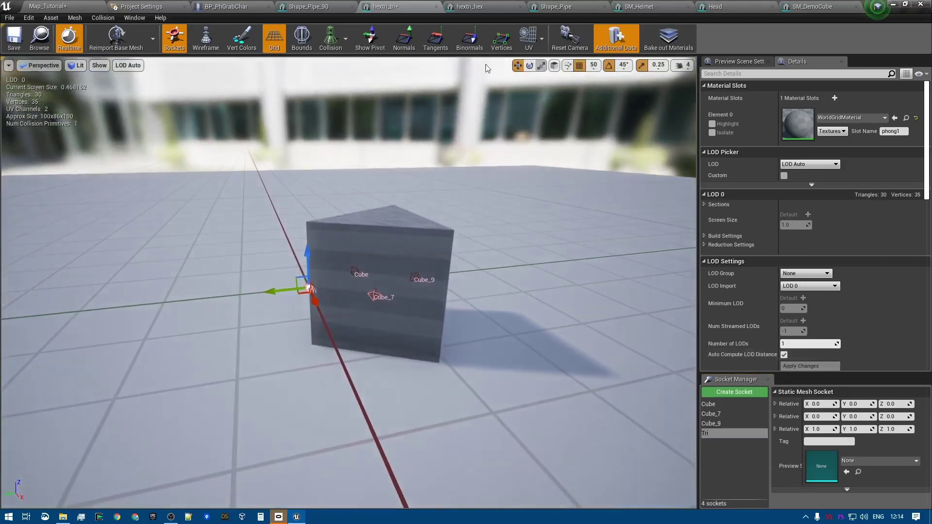
left_click(502, 45)
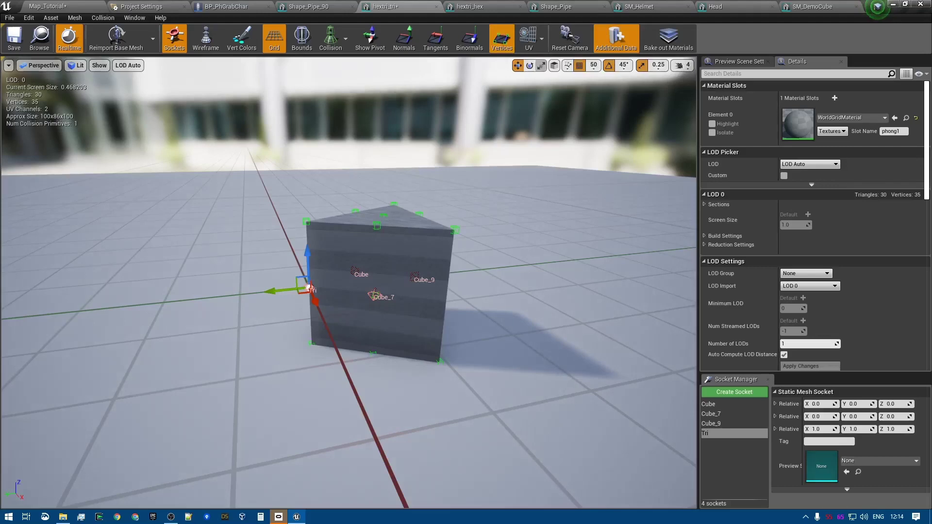
right_click_drag(487, 184, 488, 221)
key("e")
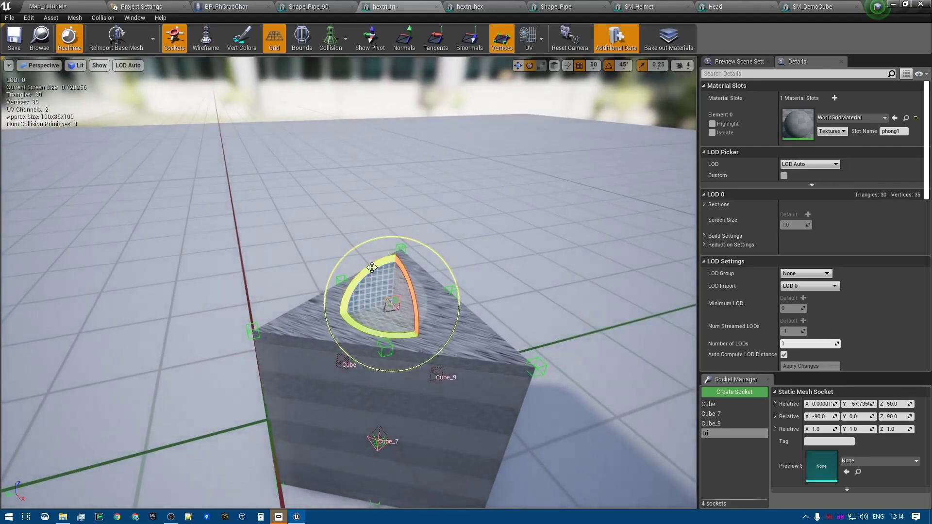
left_click(503, 47)
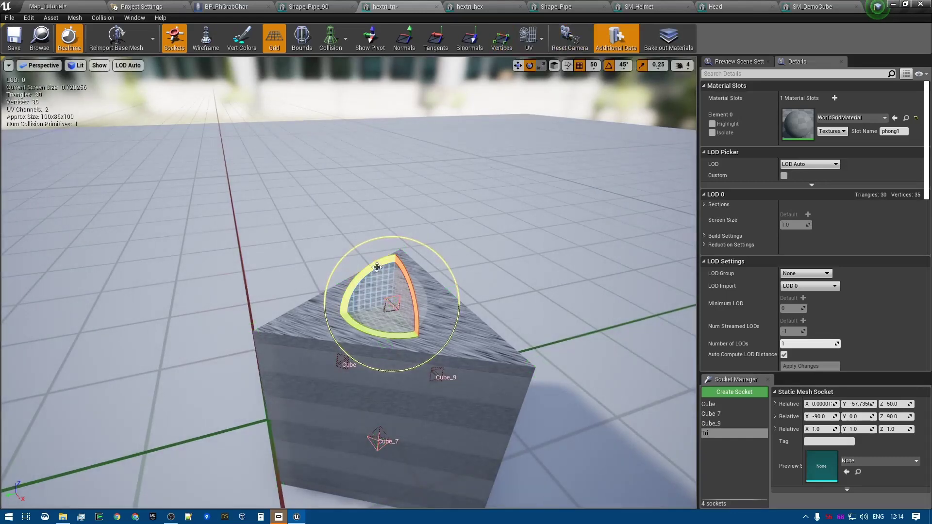
mouse_move(377, 267)
left_mouse_down()
mouse_move(388, 281)
mouse_move(395, 269)
left_mouse_up()
key("w")
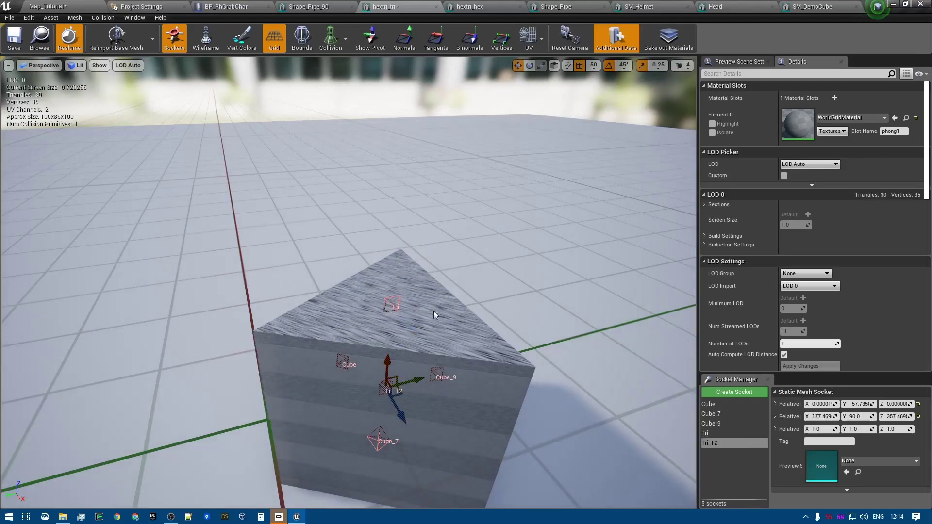
Duplicate the Tri socket and lower the copy to the centre of the prism's bottom face at Z -50.
right_click_drag(503, 145, 490, 60)
key("q")
key("s")
key("q")
key("s")
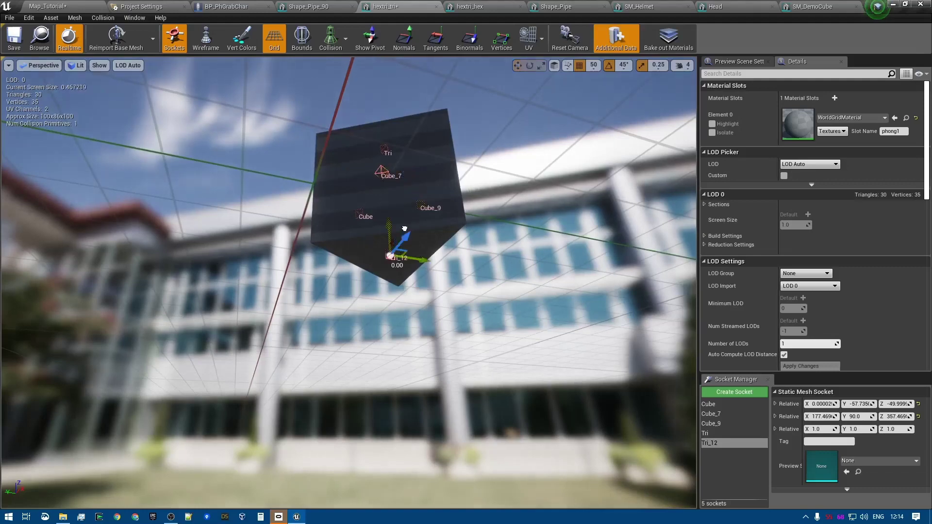
key("e")
right_click_drag(470, 254, 468, 285)
key("q")
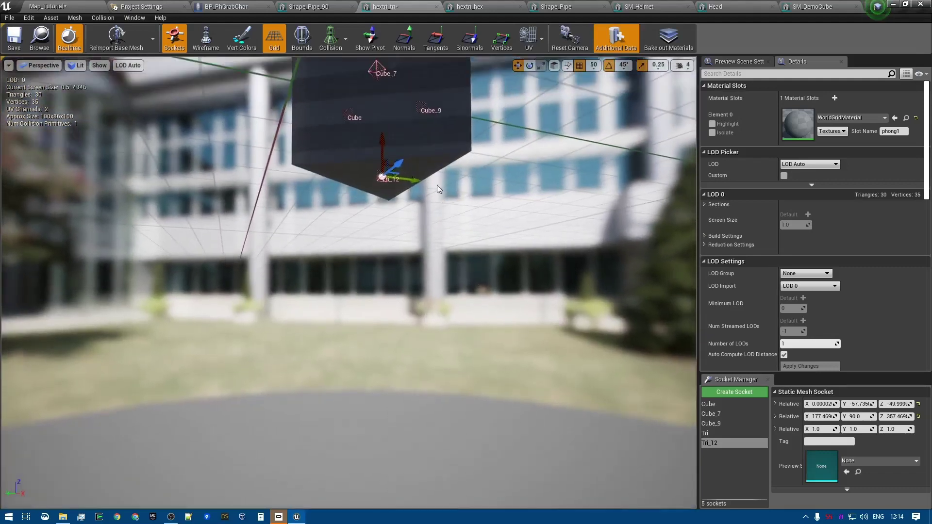
Flip the bottom Tri_12 socket outward to rotation 180, 270, 0, and save the prism mesh.
key("e")
left_click_drag(412, 152, 455, 166)
key("w")
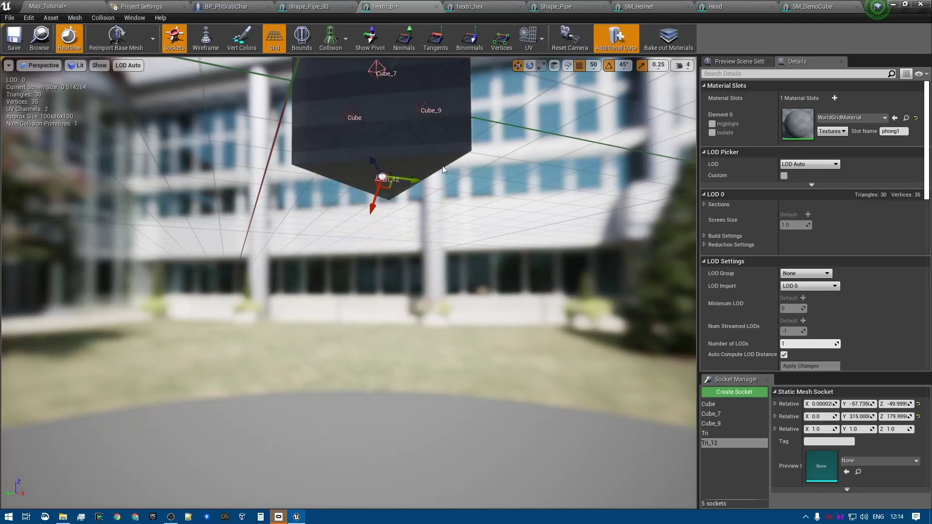
key("a")
right_click_drag(442, 170, 511, 166)
key("e")
left_click_drag(348, 142, 358, 178)
key("w")
key("a")
right_click_drag(411, 197, 422, 237)
key("e")
key("d")
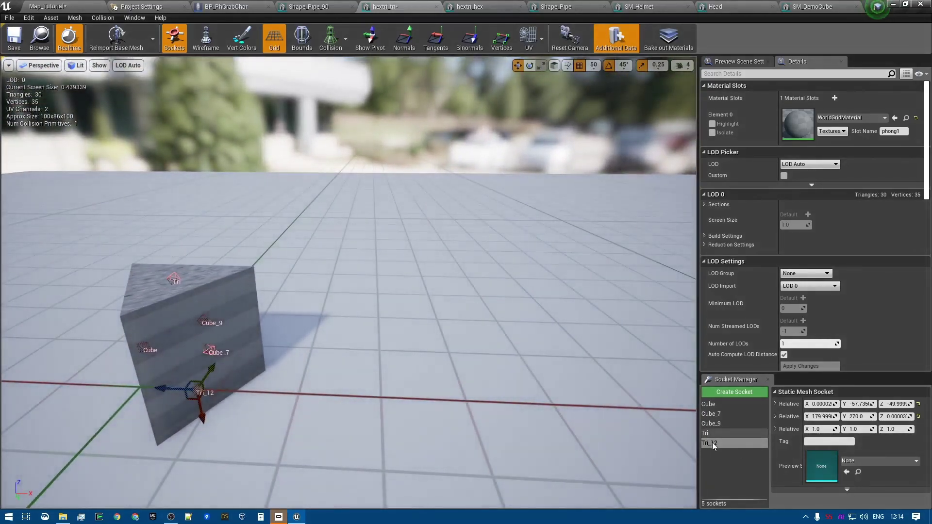
right_click_drag(596, 356, 553, 338)
left_click(13, 41)
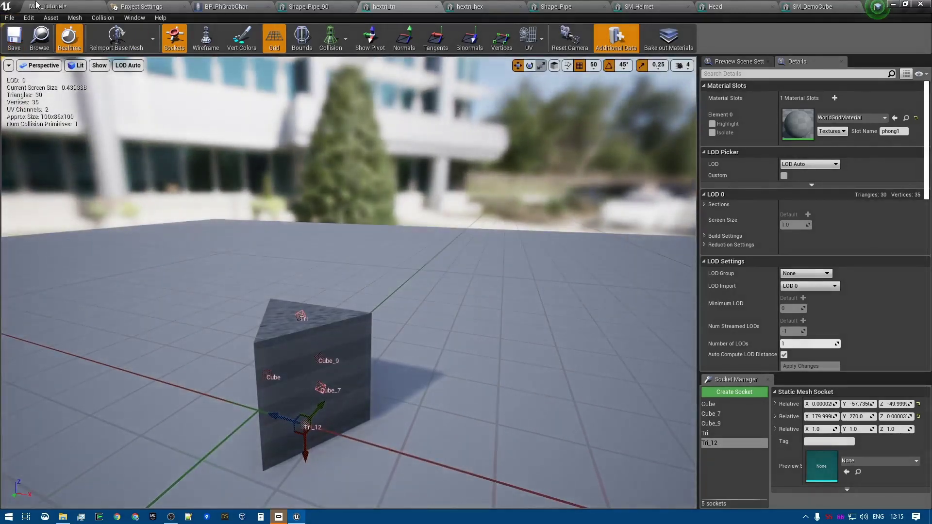
Play the Map_Tutorial level and test snapping one red prism onto another while rotating the held prism.
left_click(42, 5)
left_click(488, 43)
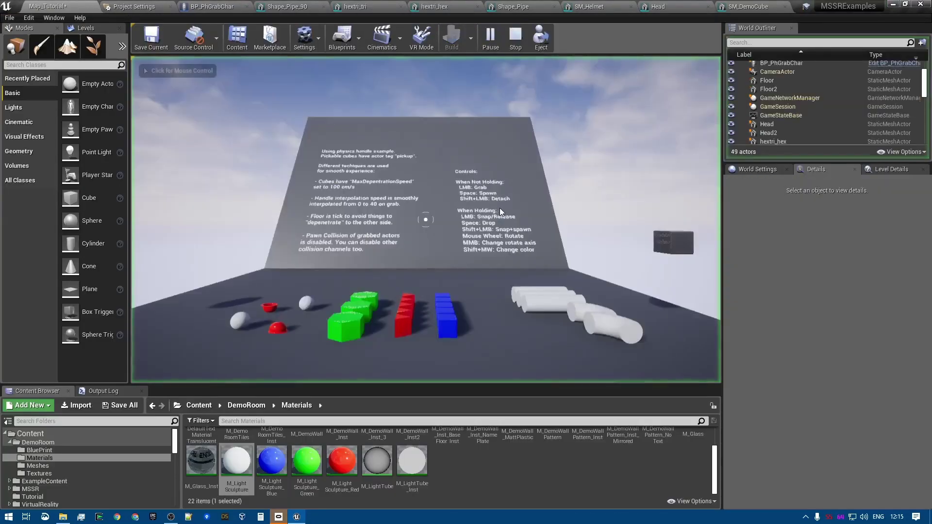
left_click_drag(426, 220, 426, 220)
scroll(426, 220, "up", 2)
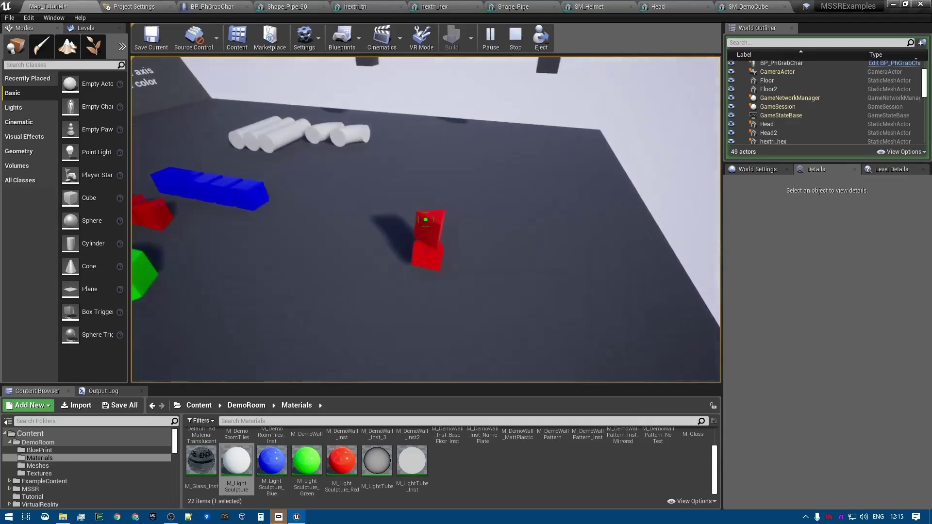
left_click_drag(426, 220, 426, 220)
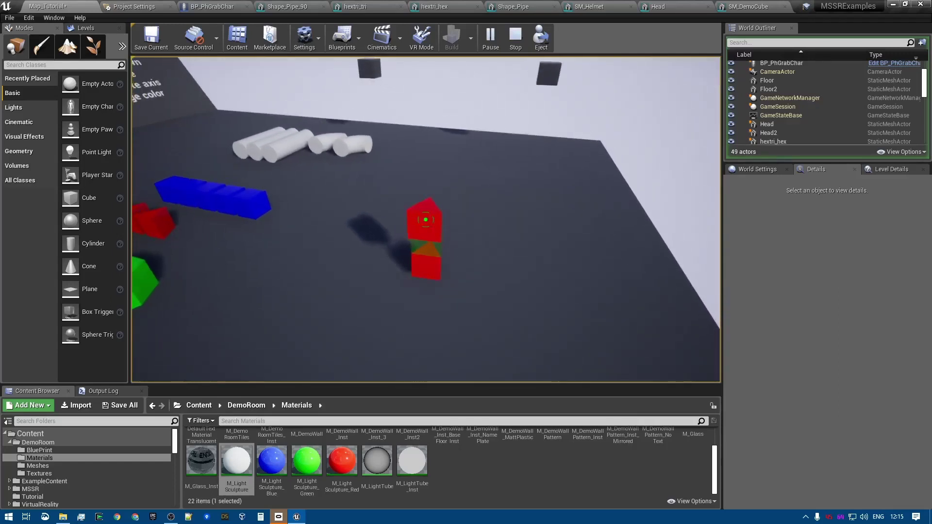
scroll(426, 220, "up", 2)
scroll(426, 220, "up", 3)
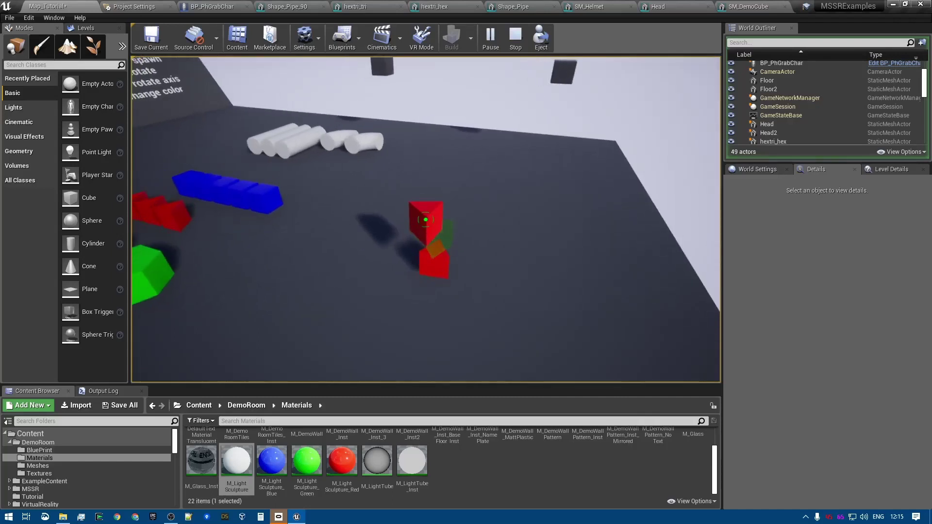
key("d")
left_click_drag(426, 219, 426, 220)
scroll(426, 219, "up", 3)
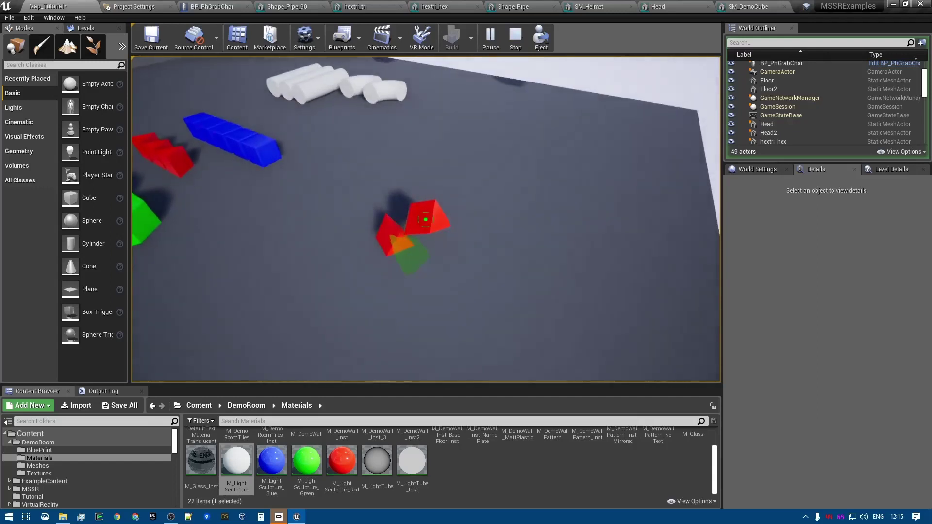
left_click_drag(426, 220, 425, 220)
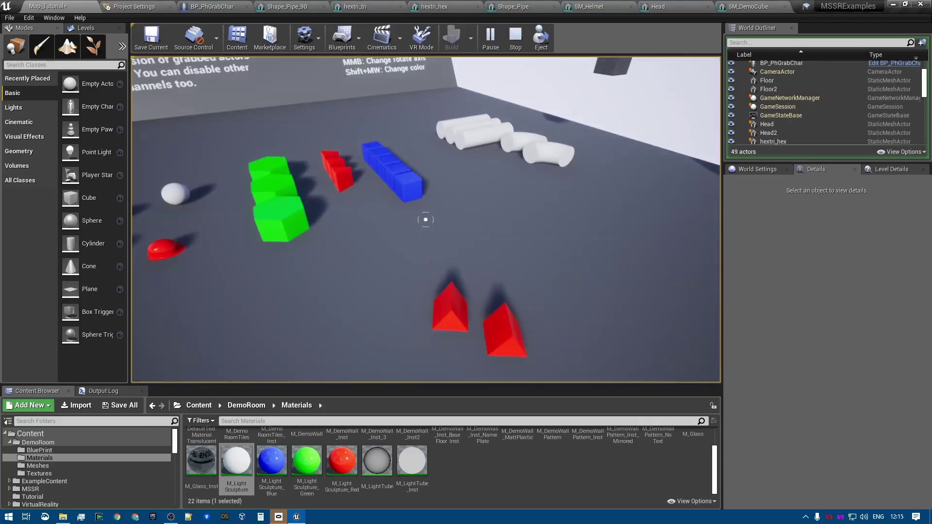
Test the snap preview of a held blue cube above another blue cube while rotating it, and stop the play session.
key("w")
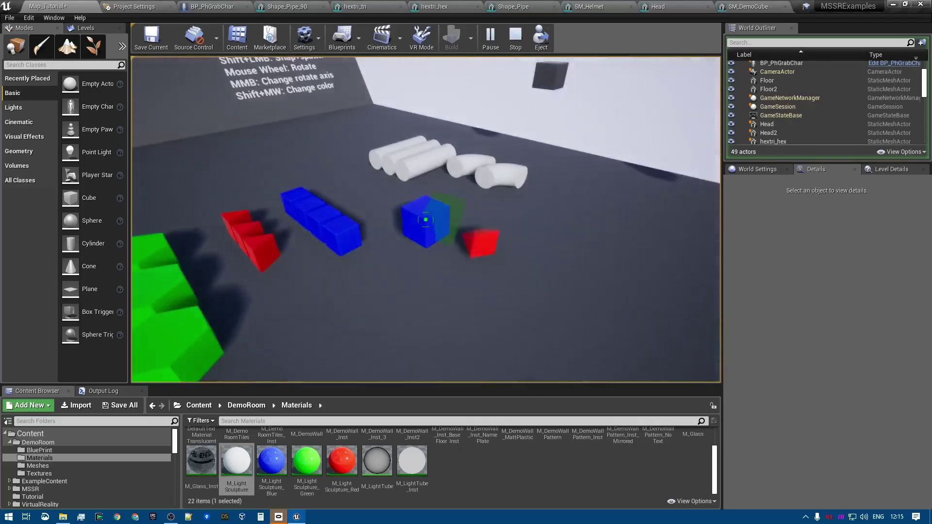
left_click(425, 220)
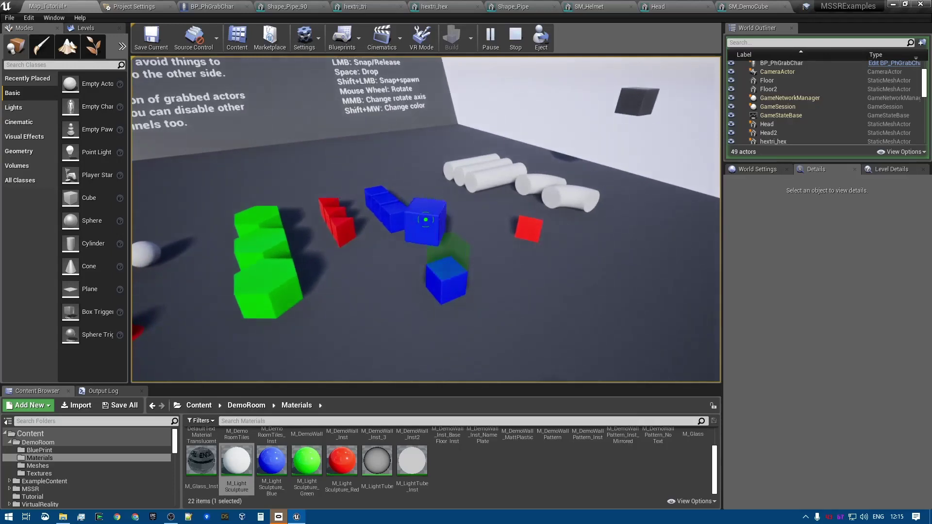
scroll(426, 220, "up", 5)
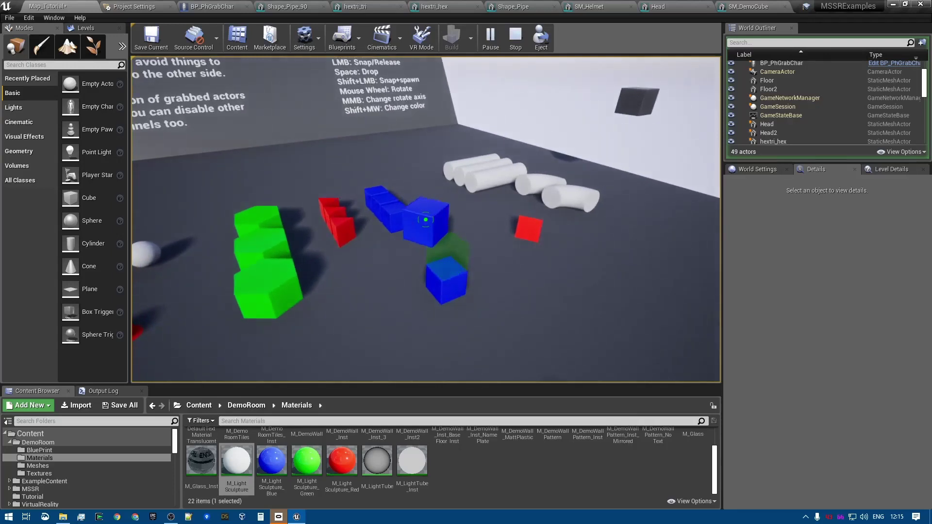
scroll(425, 220, "up", 2)
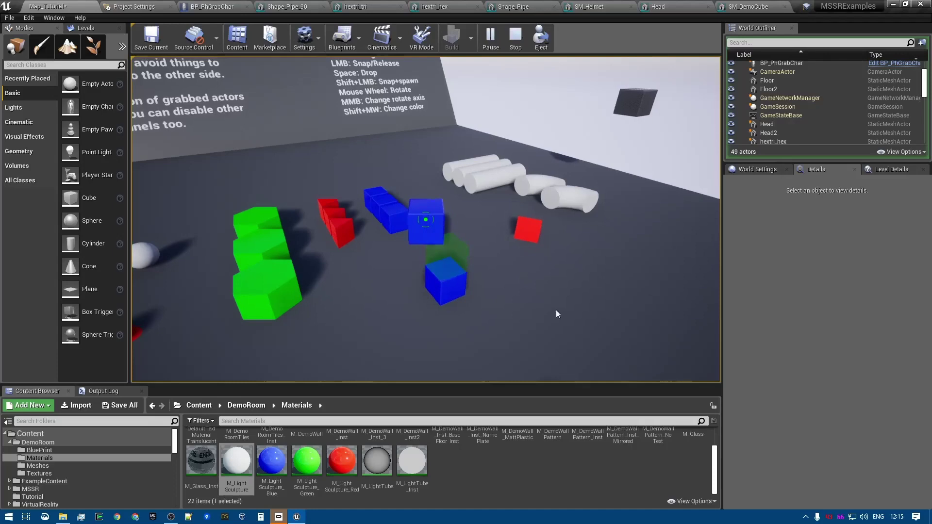
key("Escape")
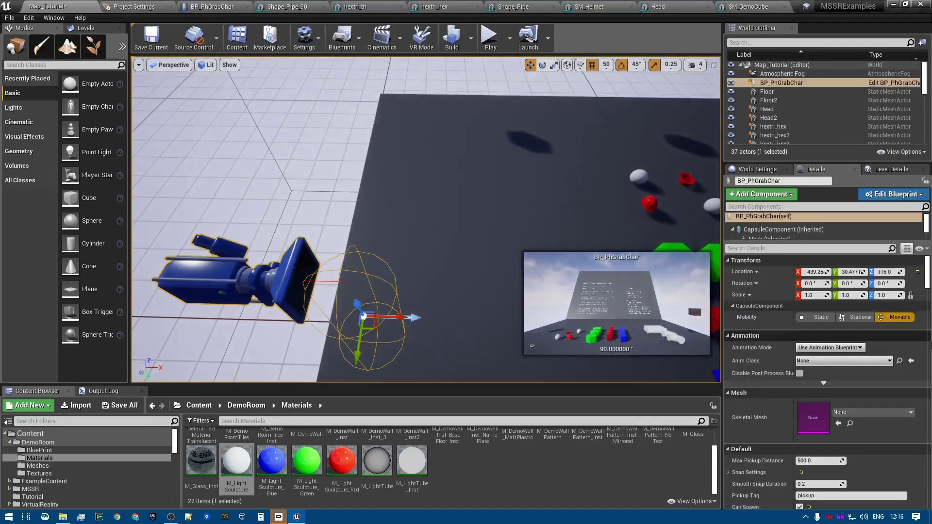
Expand the Snap Settings of BP_PhGrabChar and set the Default Rot Snap X value to 10.
scroll(759, 415, "down", 3)
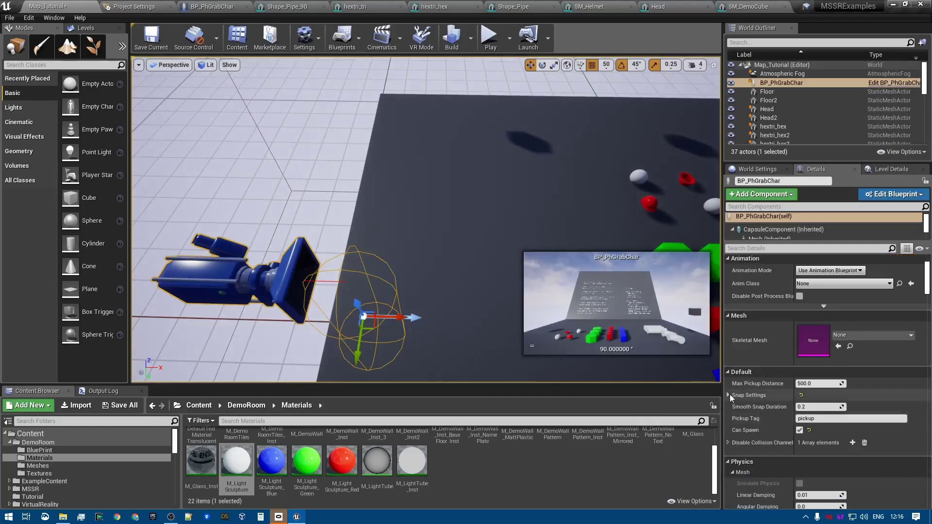
left_click(730, 394)
scroll(743, 401, "down", 2)
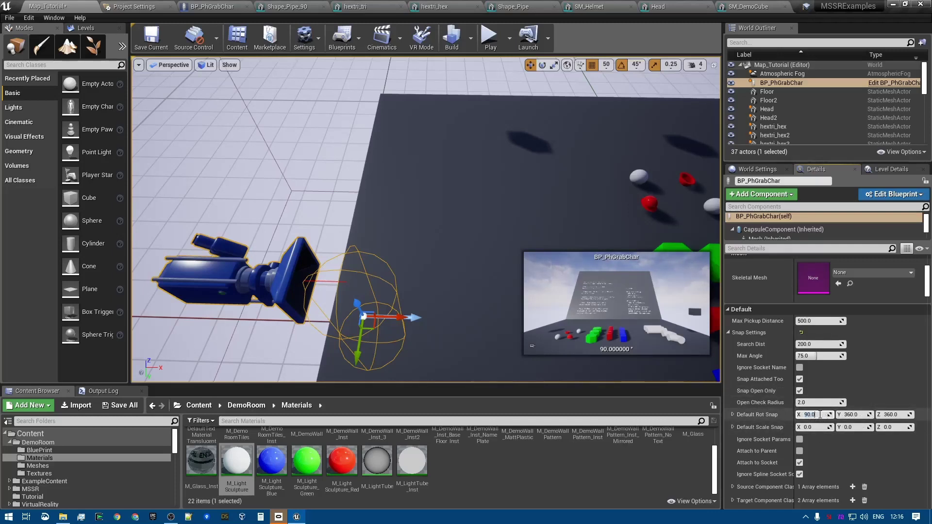
type("10")
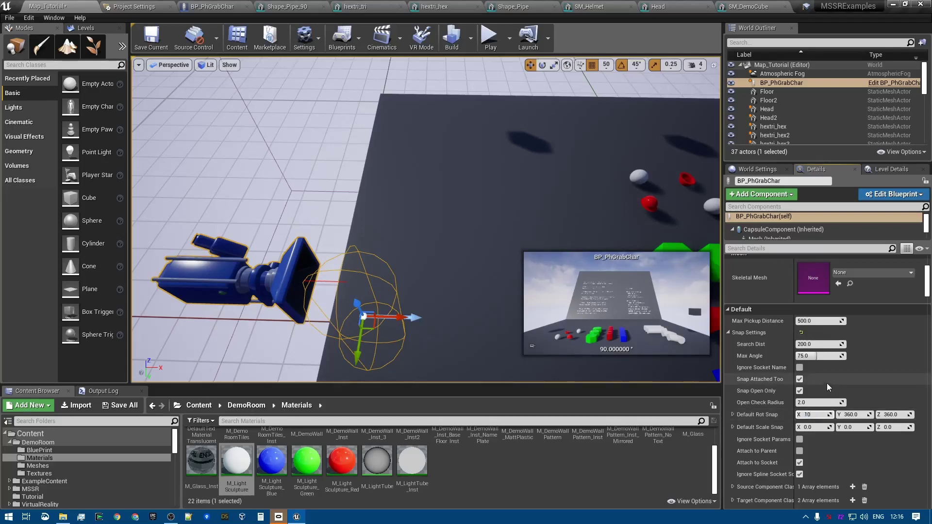
key("Return")
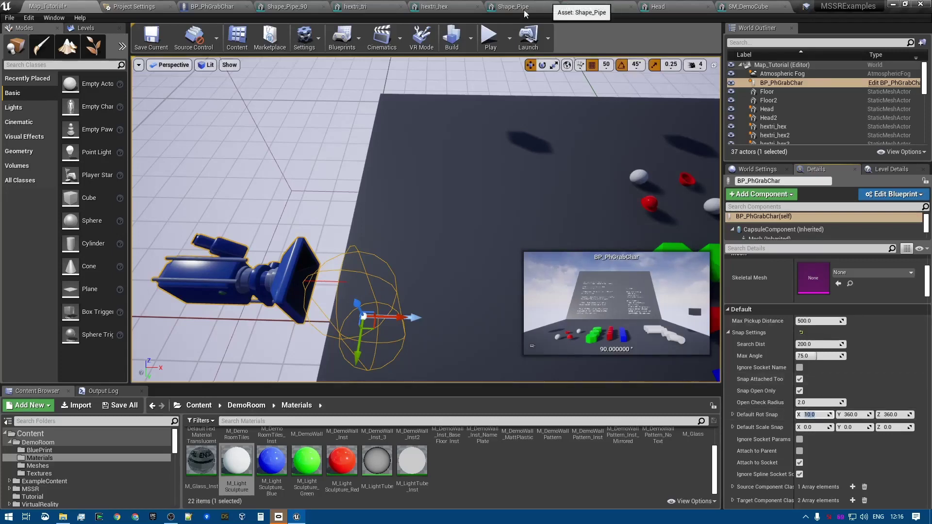
Play the level, test snapping a blue cube onto the row of cubes at finer rotation increments, and stop playing.
left_click(491, 37)
key("w")
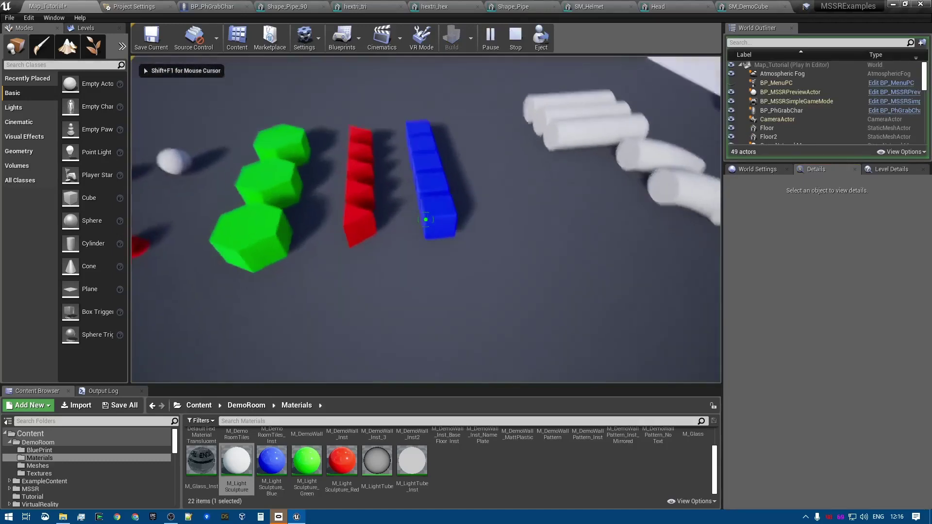
scroll(425, 220, "up", 3)
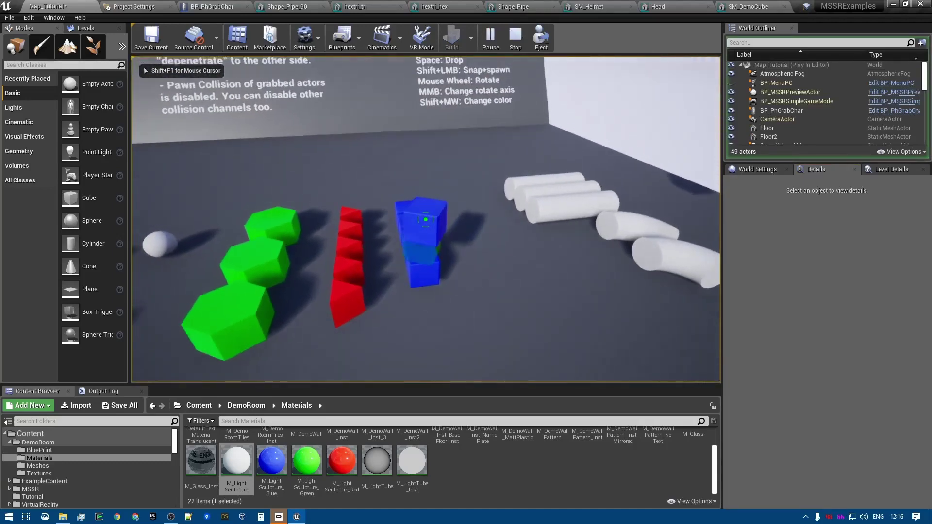
scroll(426, 220, "up", 4)
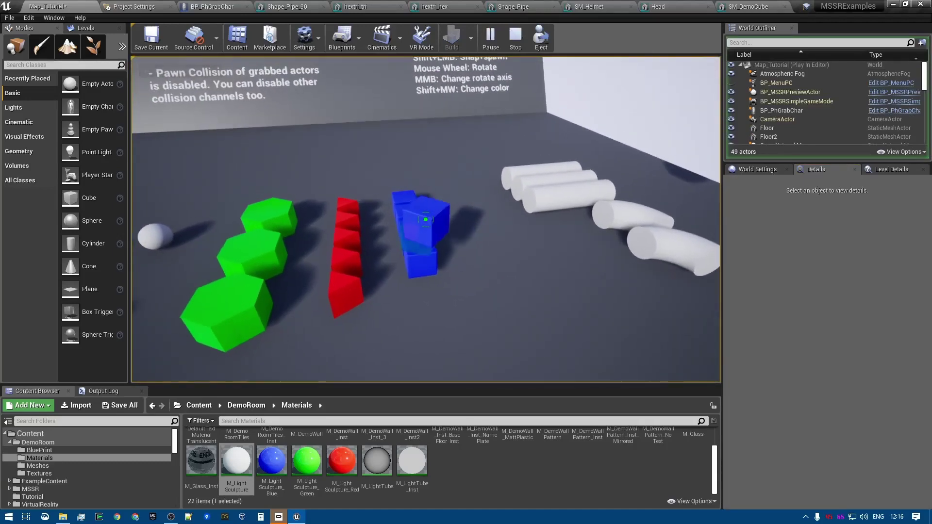
scroll(426, 220, "up", 5)
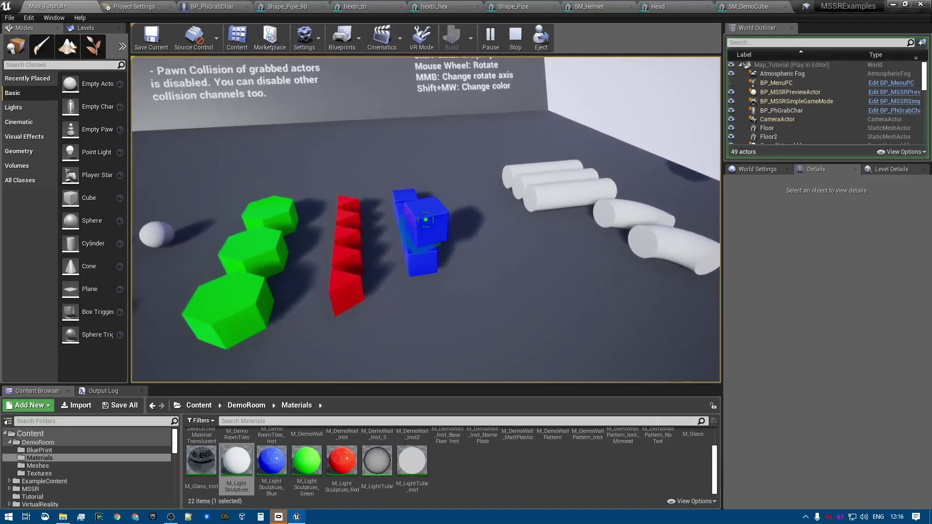
scroll(425, 219, "up", 5)
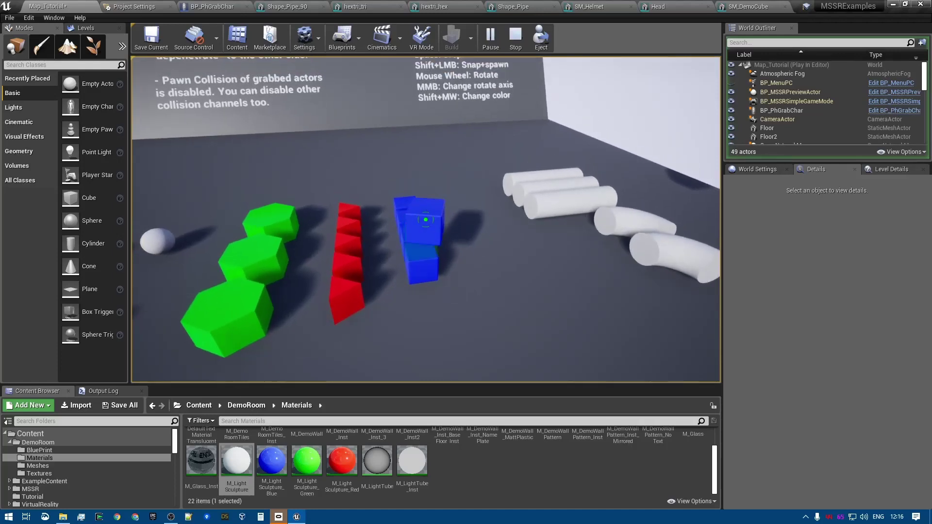
left_click(426, 220)
left_click(426, 219, "ctrl")
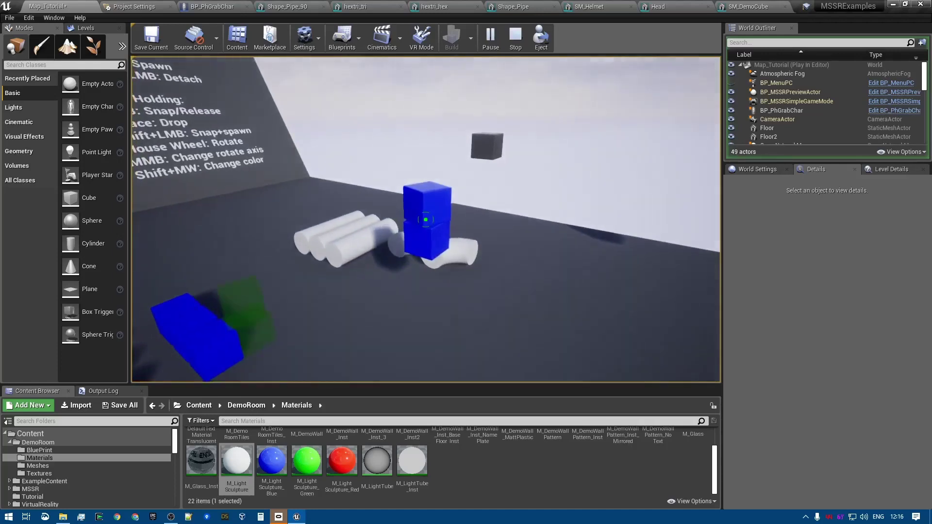
left_click(425, 220)
key("Escape")
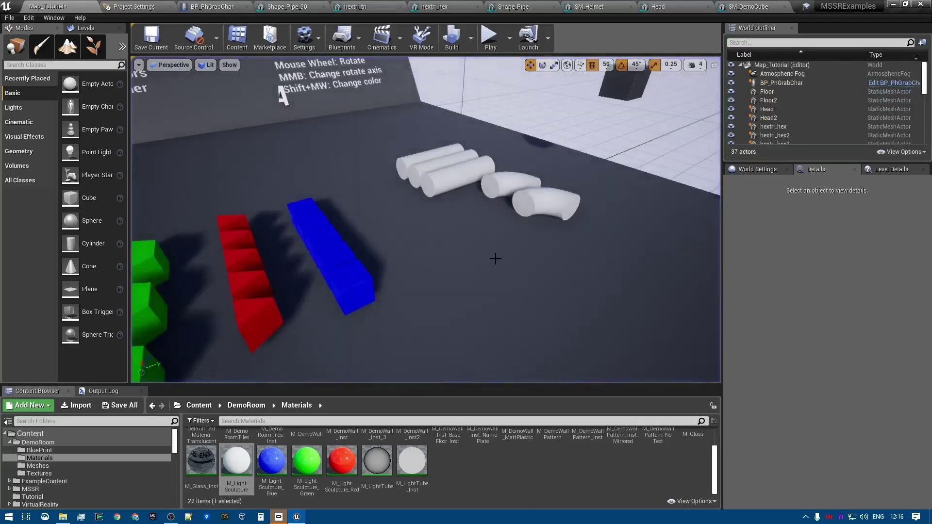
Select BP_PhGrabChar in the level and set its Default Rot Snap X value back to 90.
right_click_drag(495, 259, 480, 283)
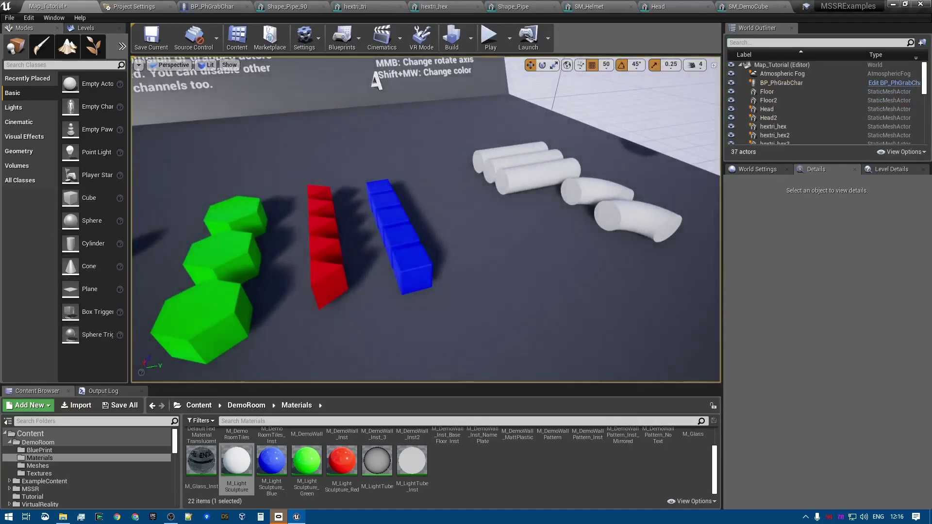
right_click_drag(483, 113, 675, 93)
left_click(433, 128)
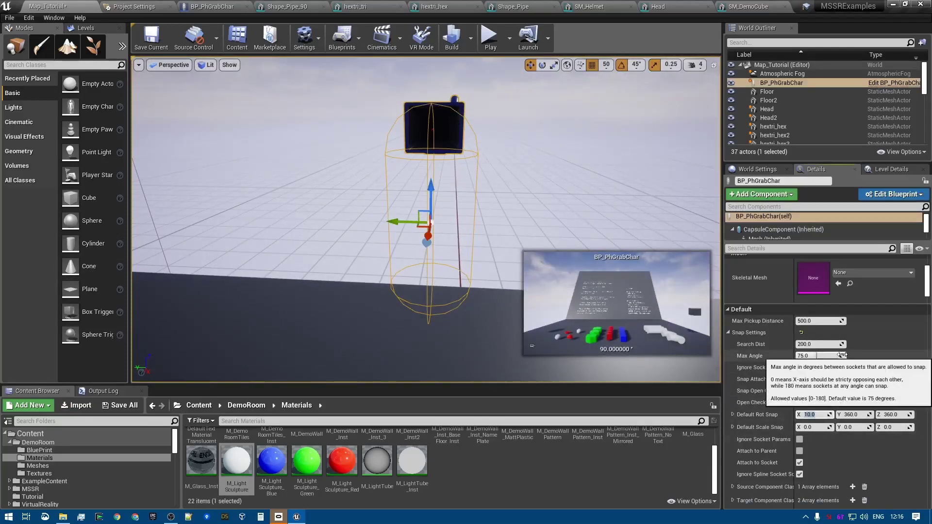
type("90")
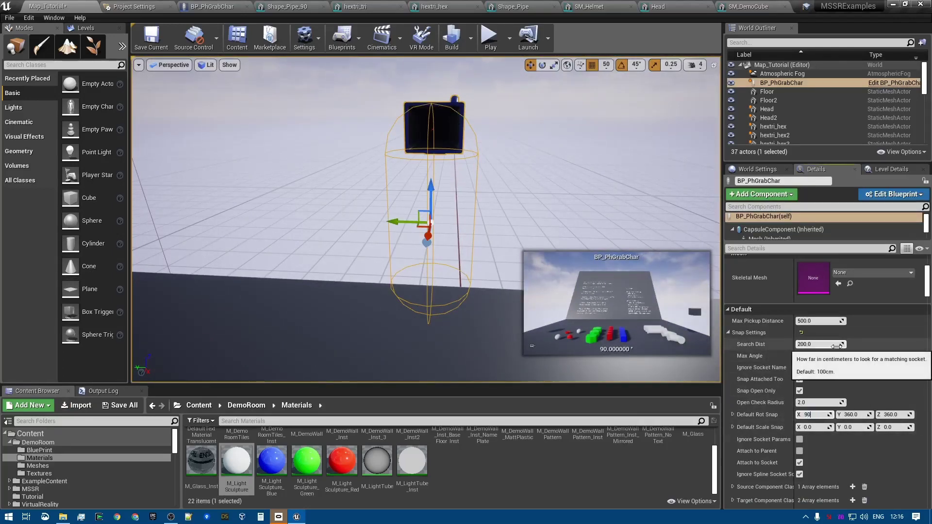
key("Return")
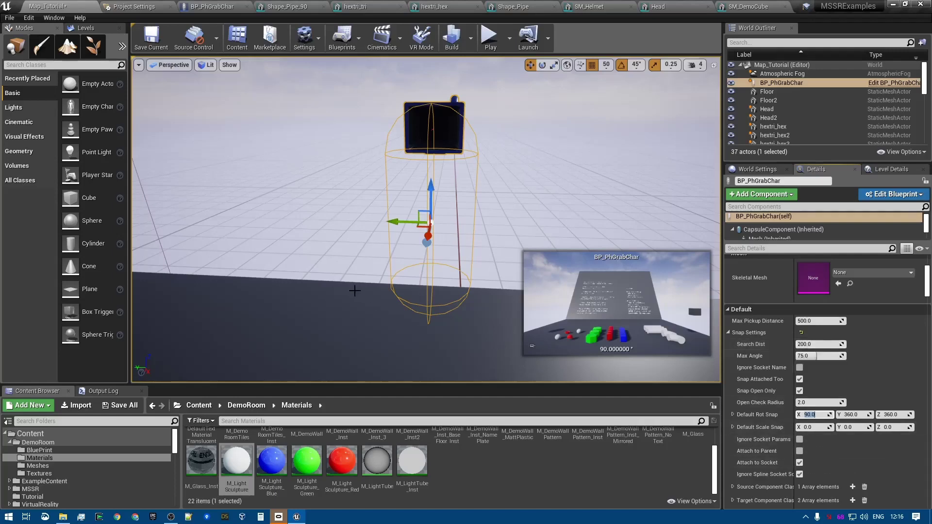
Select the front red prism in the level and open its hextri_tri mesh for editing.
right_click_drag(354, 291, 600, 296)
right_click_drag(313, 230, 306, 232)
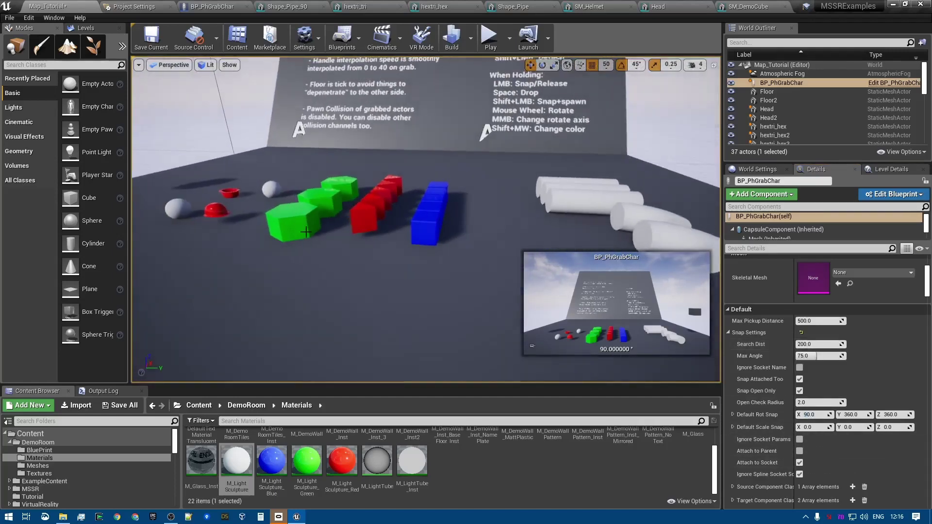
left_click(360, 224)
key("ctrl+e")
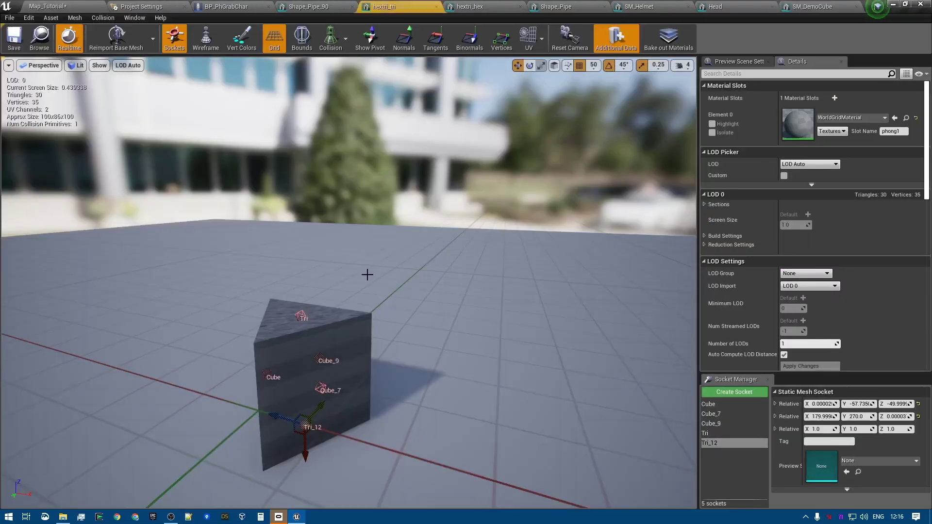
Rename the Tri socket on the prism's top face as Tri_rx120.
left_click(301, 317)
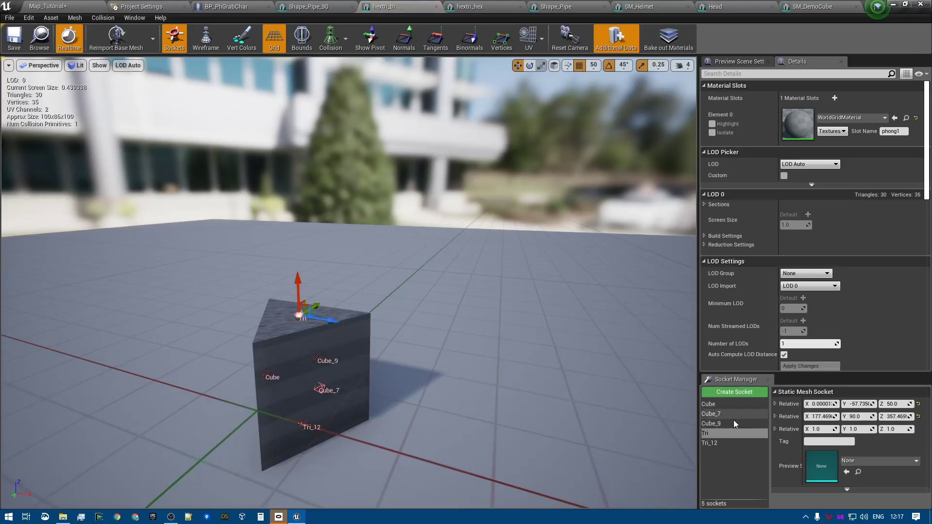
left_click(719, 432)
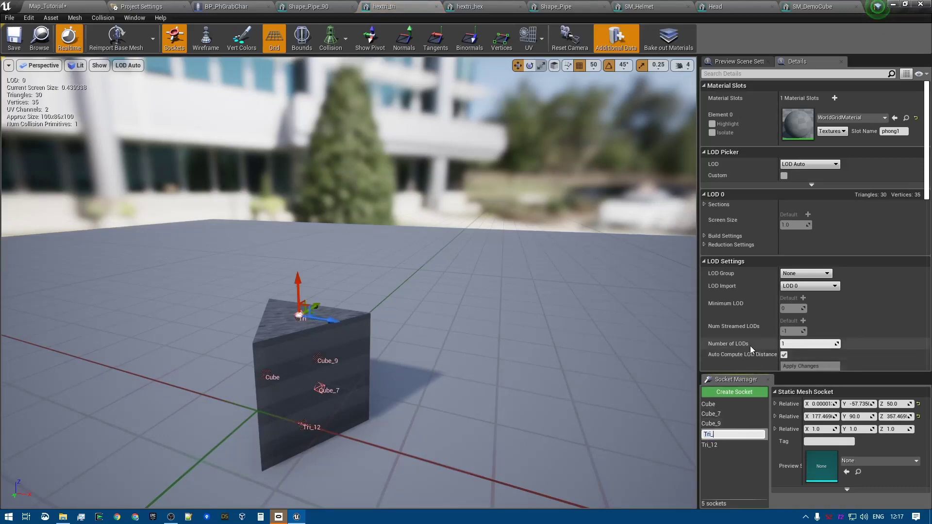
type("_rx120")
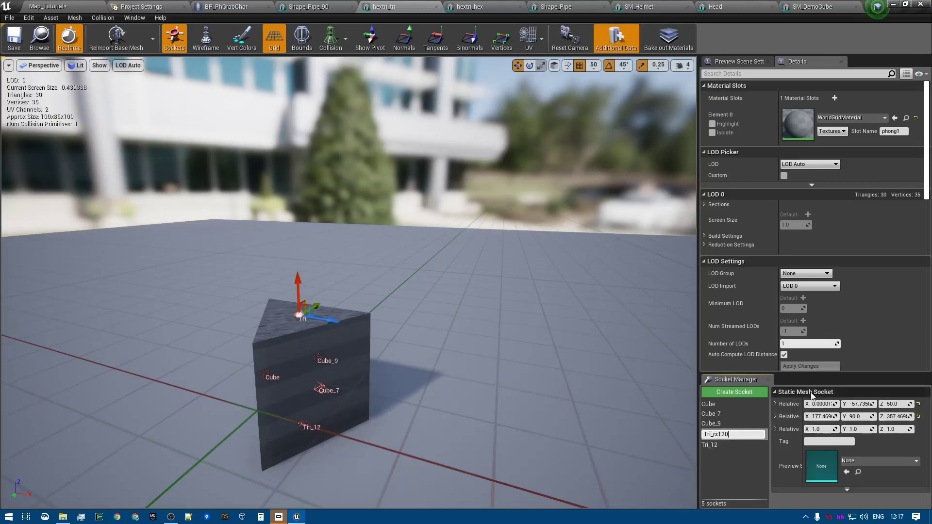
type("_")
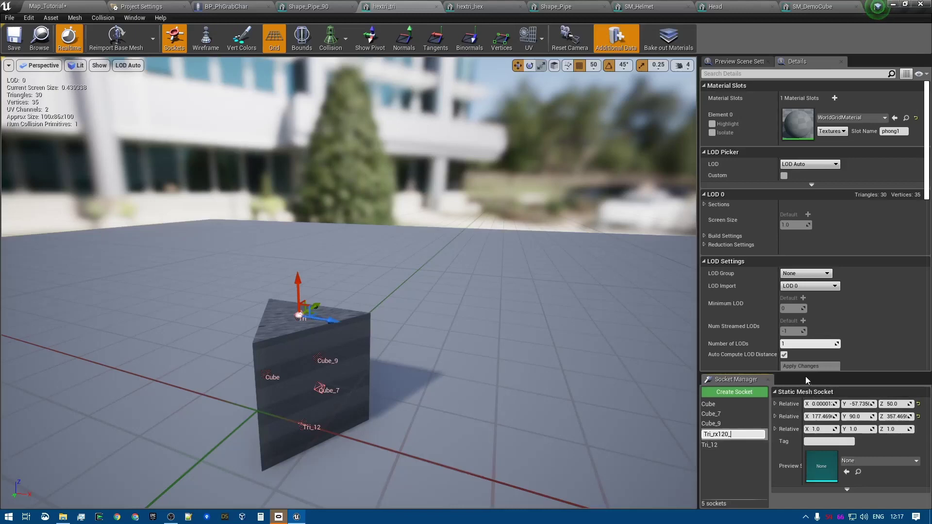
type("ry")
key("BackSpace")
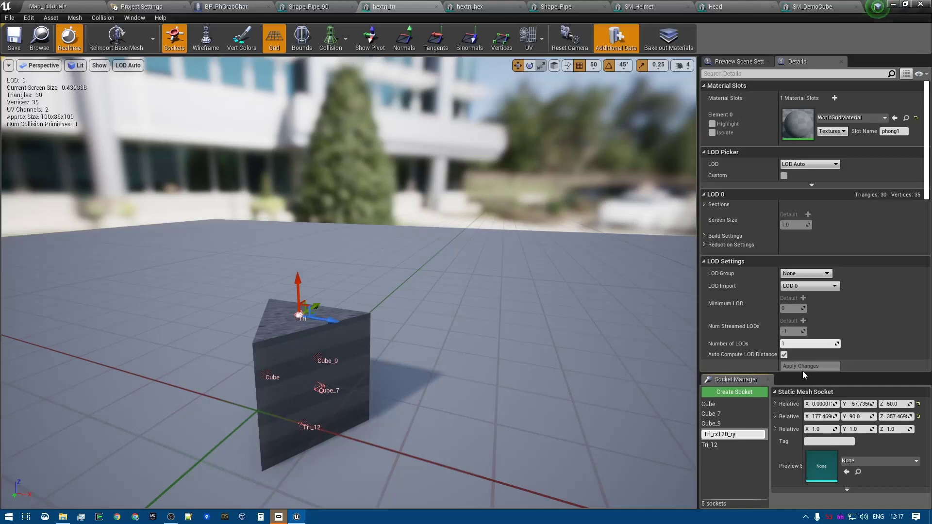
key("BackSpace")
key("BackSpace")
key("BackSpace")
Rename the Tri_12 socket at the prism's lower end as Tri_12_rx120.
left_click(729, 445)
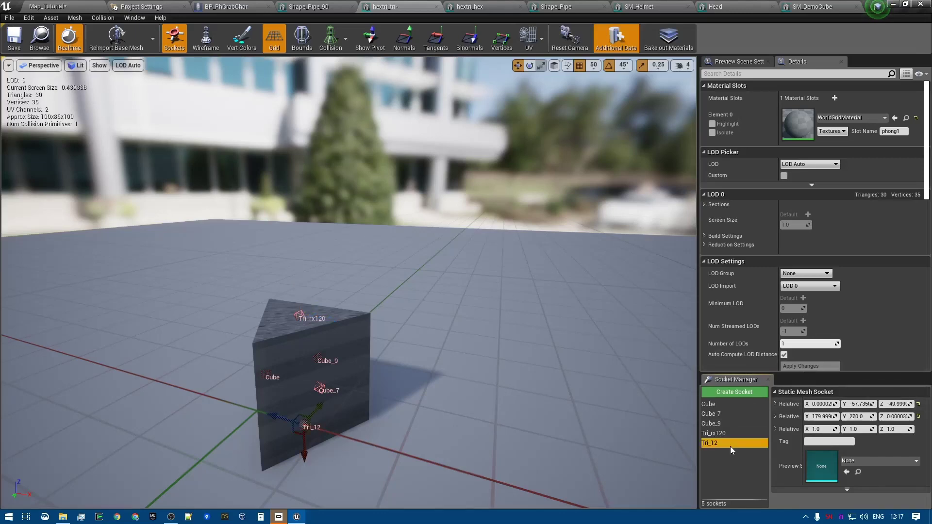
left_click(730, 444)
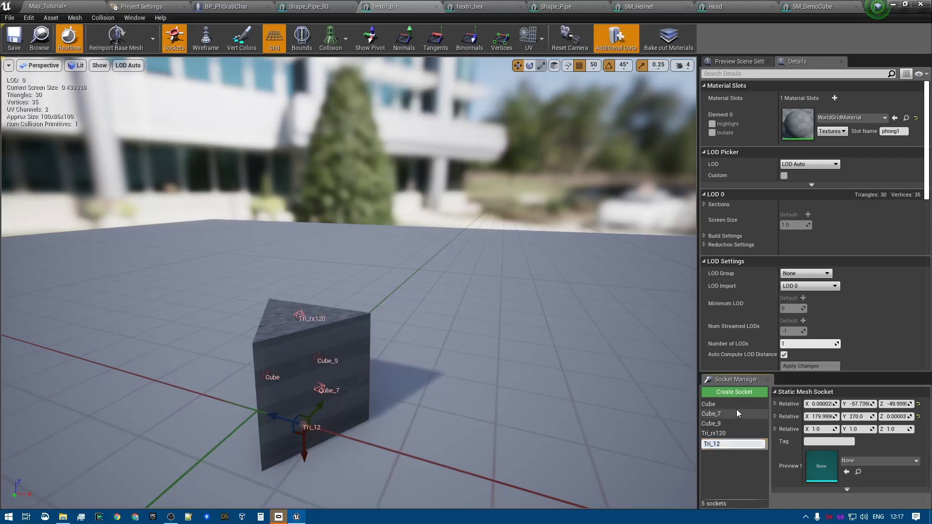
type("_rx120")
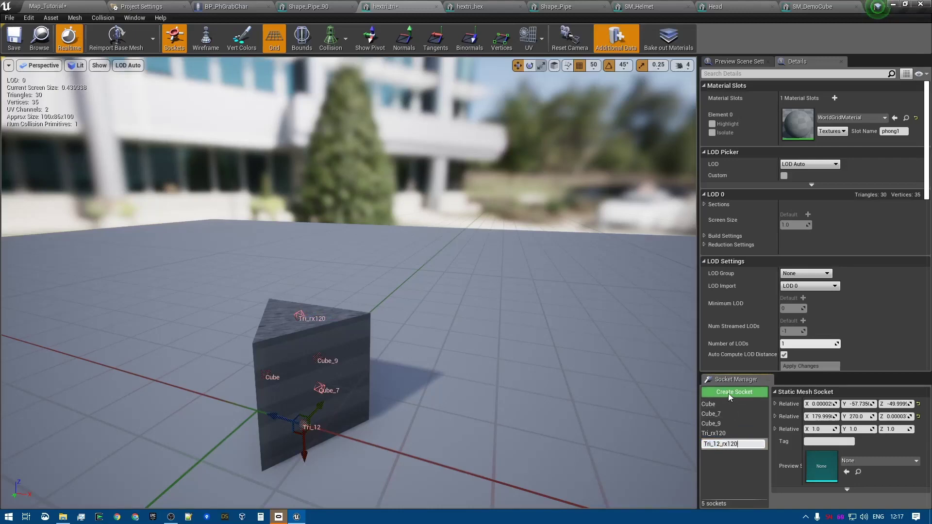
key("Return")
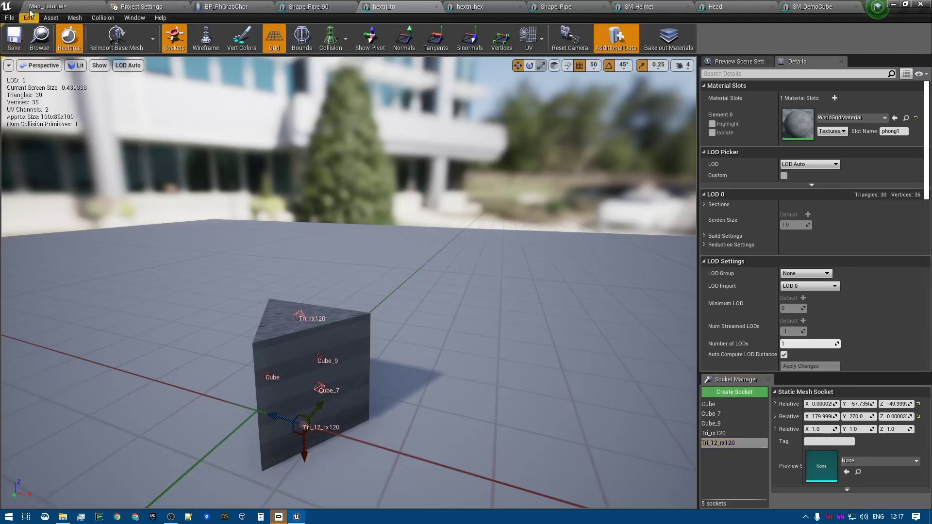
Play the Map_Tutorial level, set one red prism on the floor and snap a second red prism onto its end.
left_click(66, 6)
left_click(489, 37)
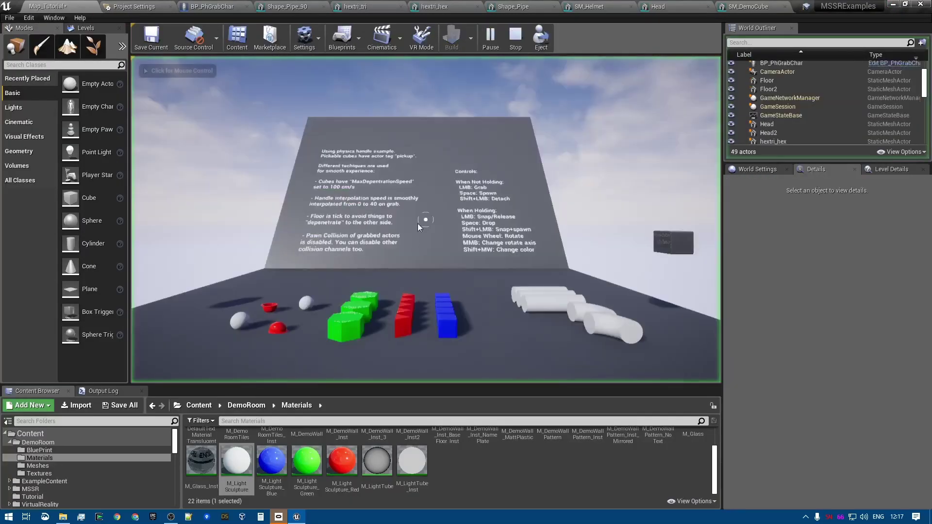
key("w")
left_click(426, 220)
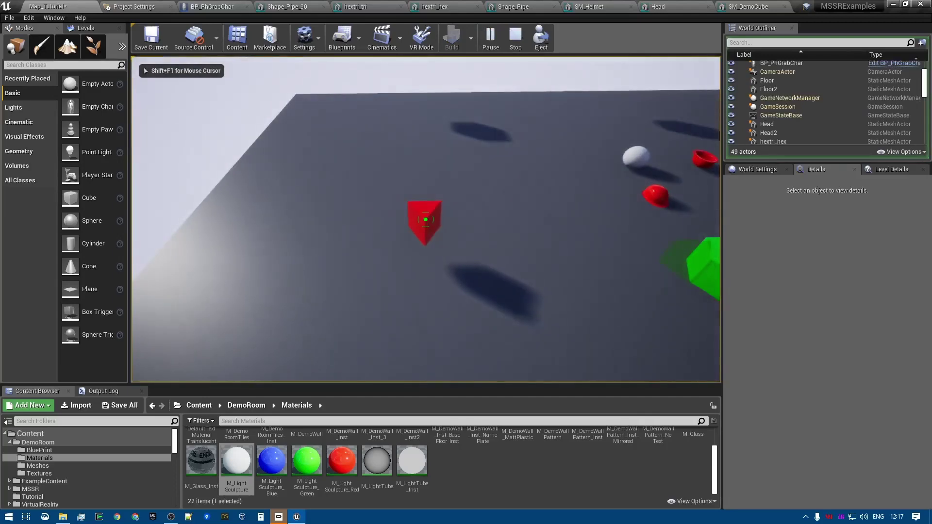
left_click(426, 220)
left_click(425, 219)
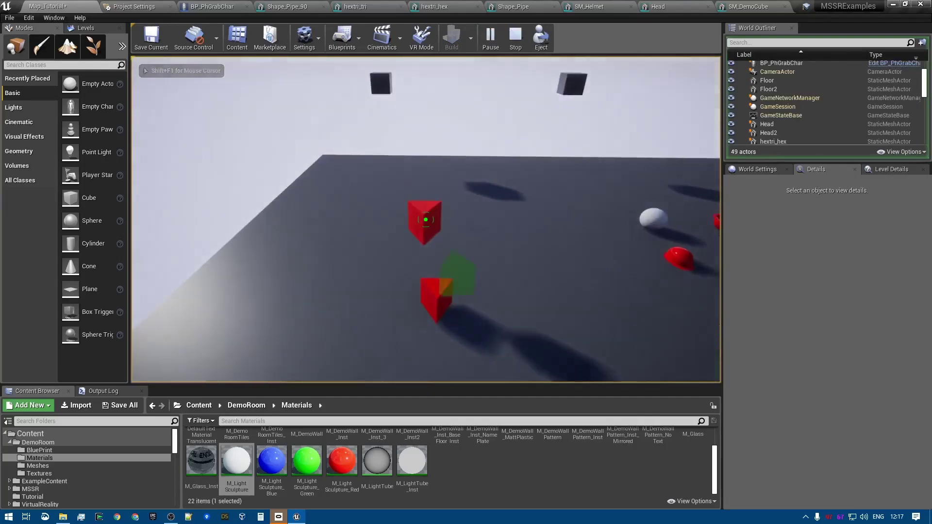
left_click(426, 219)
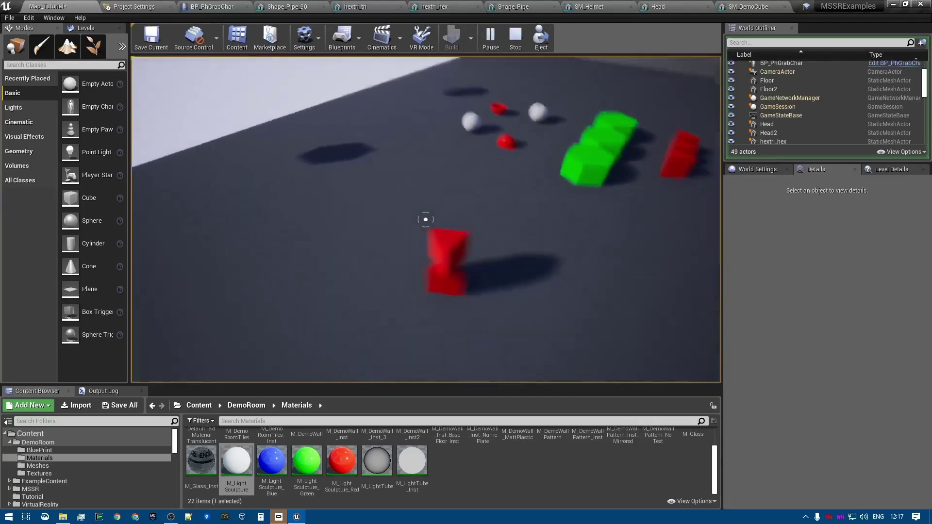
Pick up the upper red prism, rotate it through its snap angles, snap it back onto the lower one and stop playing.
left_click(426, 219)
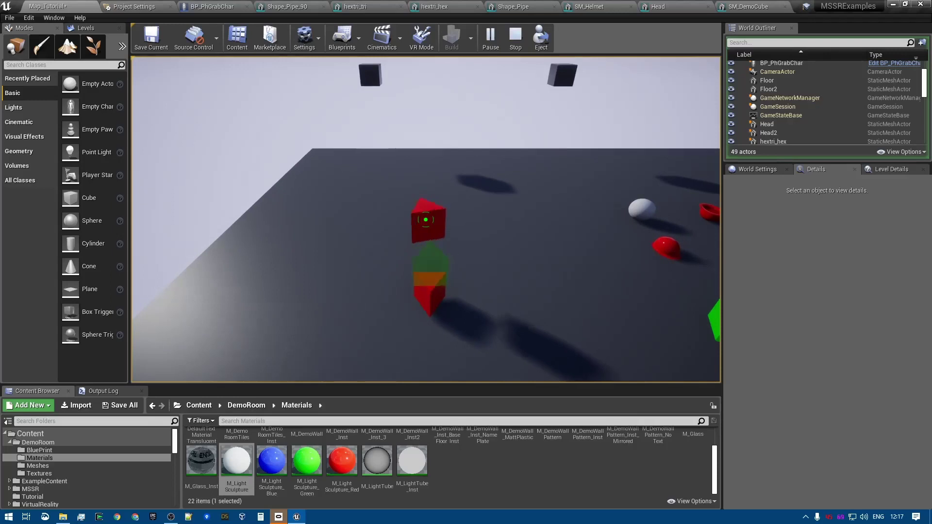
scroll(426, 220, "up", 5)
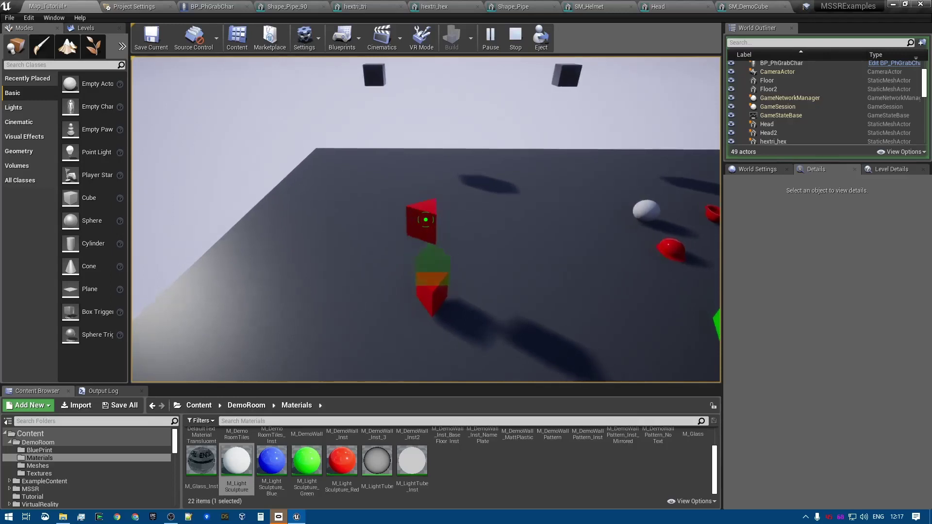
scroll(425, 219, "up", 5)
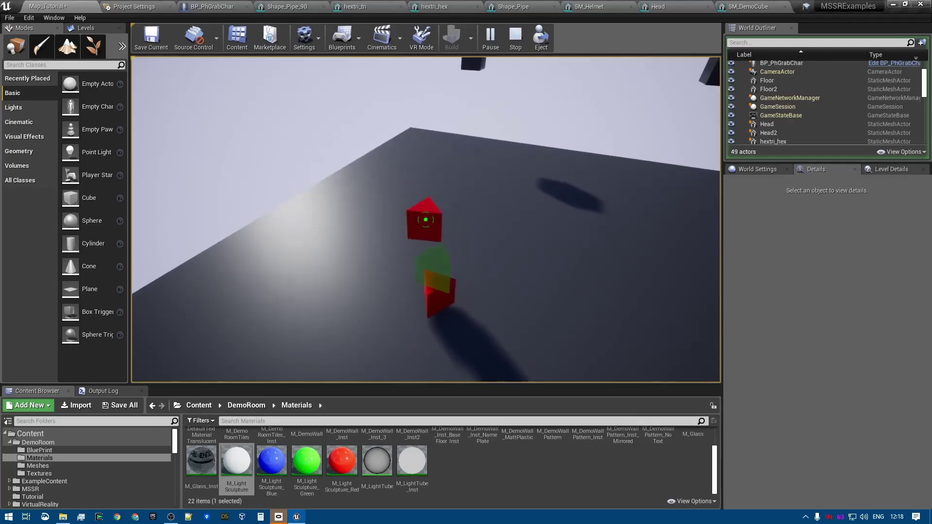
left_click(425, 219)
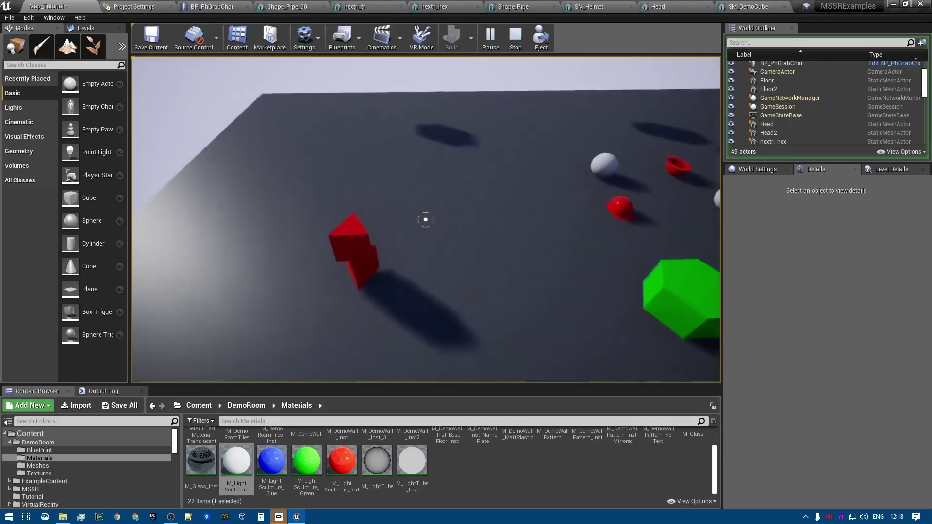
key("Escape")
Select the front red prism in the level and open its hextri_tri mesh for editing.
right_click_drag(426, 219, 582, 257)
right_click_drag(372, 315, 373, 281)
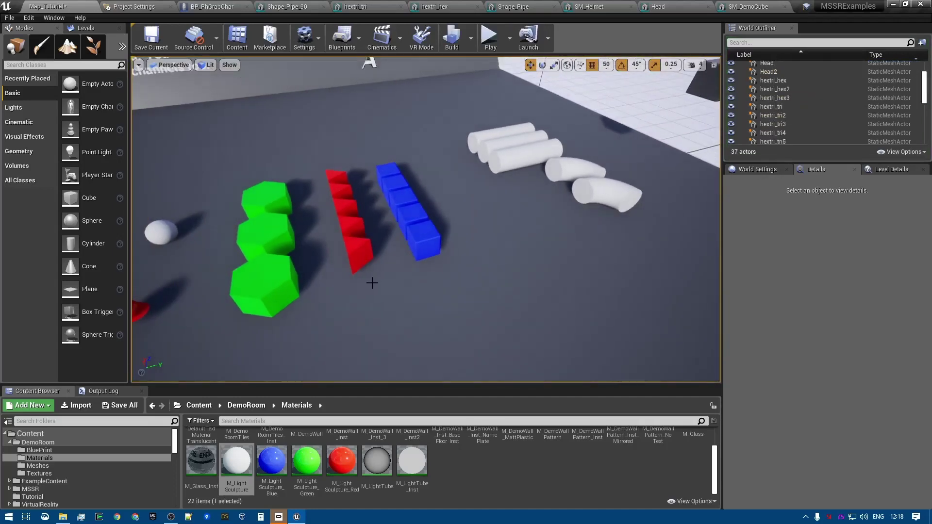
left_click(372, 263)
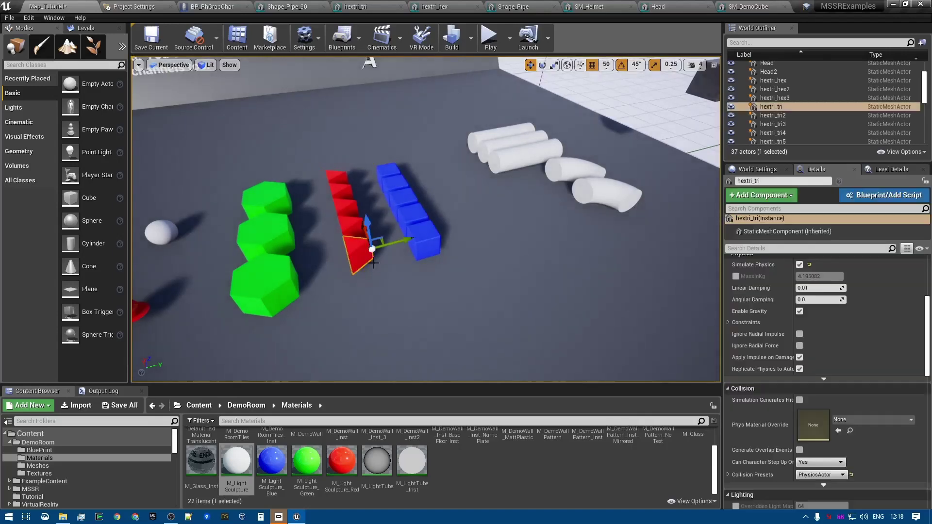
key("ctrl+e")
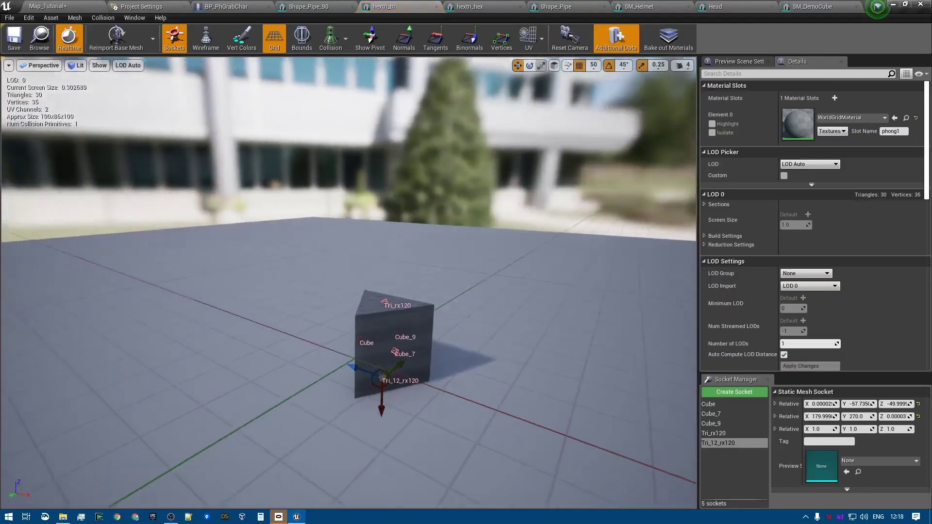
Examine the axis directions of the Tri_12_rx120 socket on the underside of the prism.
right_click_drag(373, 263, 398, 313)
right_click_drag(417, 357, 396, 366)
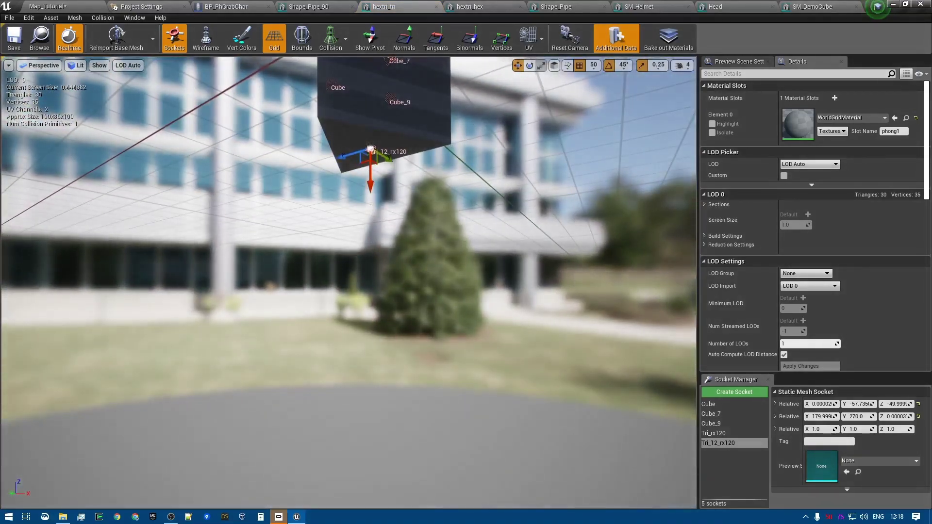
right_click_drag(383, 195, 383, 170)
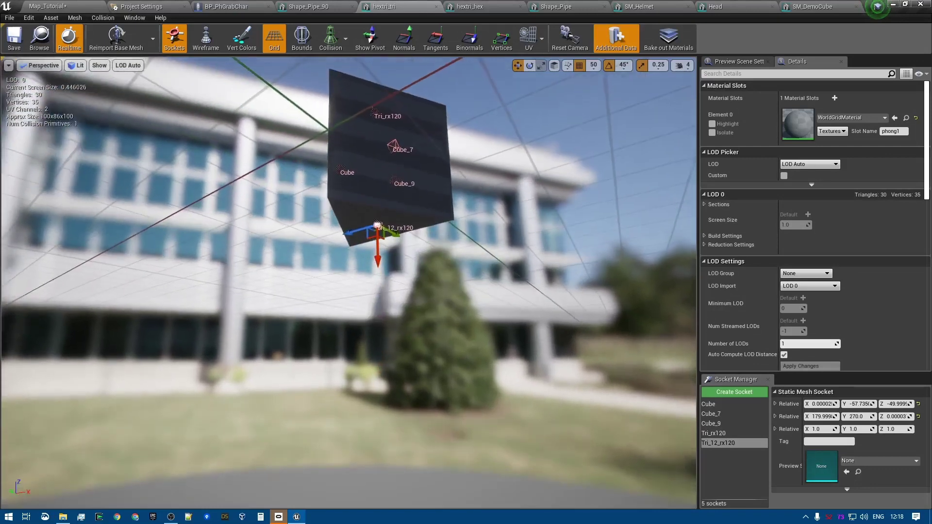
right_click_drag(399, 235, 400, 240)
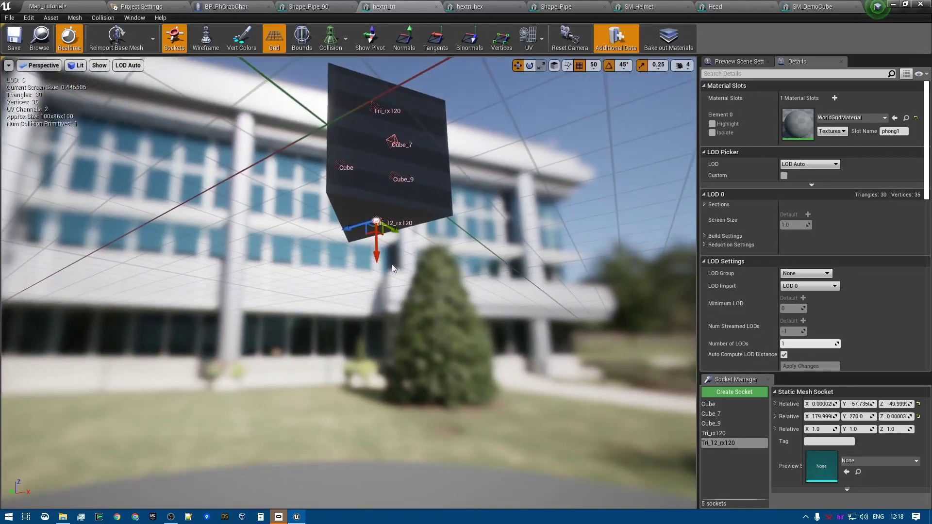
right_click_drag(406, 271, 436, 315)
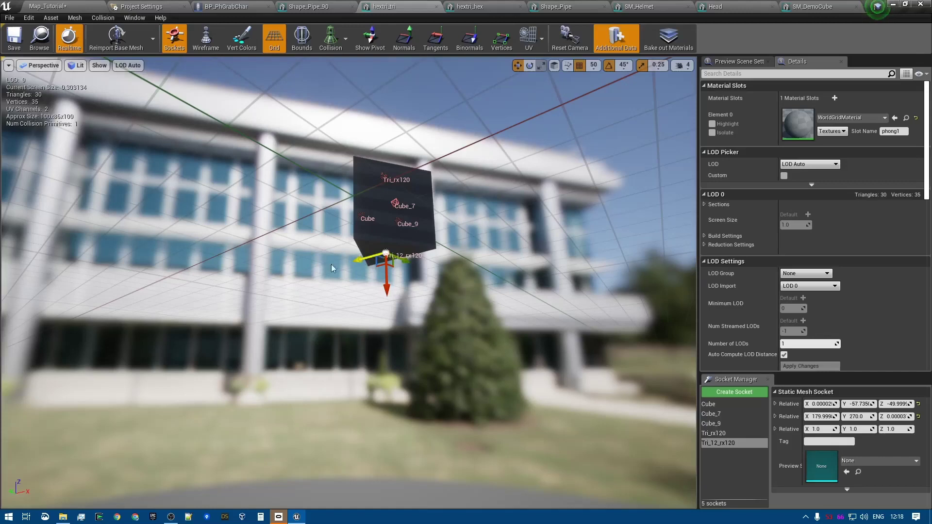
right_click_drag(331, 264, 440, 253)
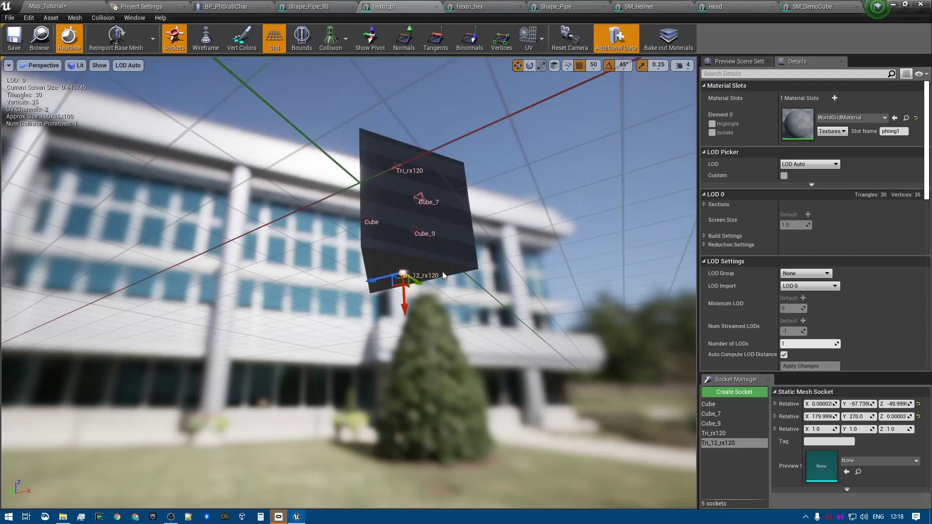
right_click_drag(447, 216, 404, 194)
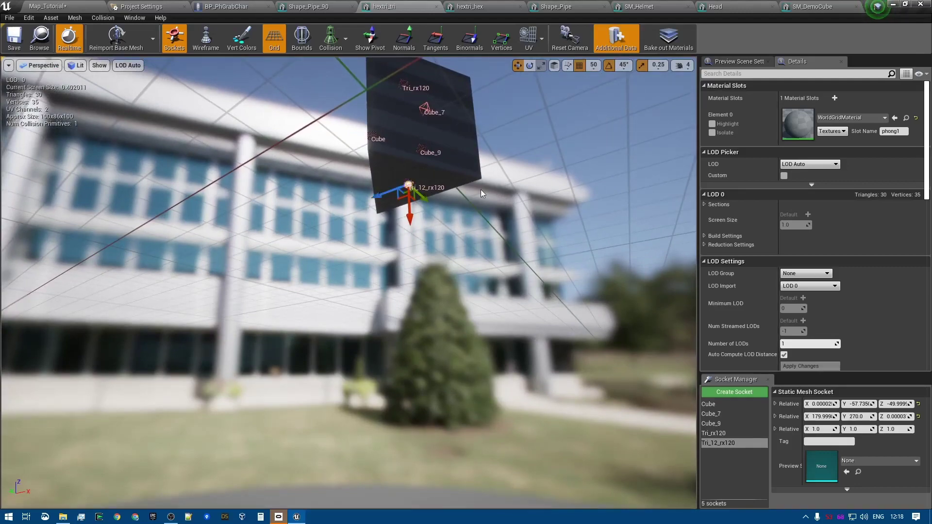
key("e")
right_click_drag(481, 190, 400, 325)
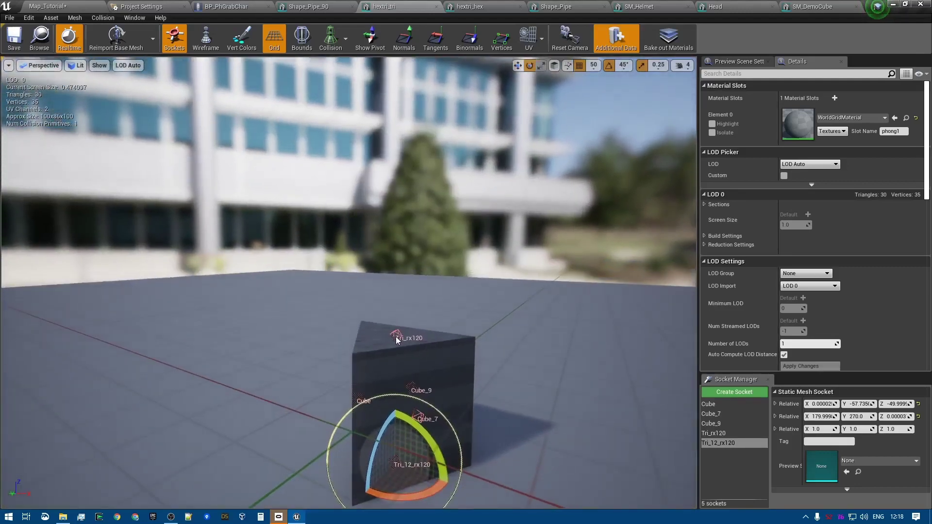
Compare the axis directions of the Tri_rx120 socket on the top face with those of Tri_12_rx120 on the underside.
left_click(396, 337)
key("w")
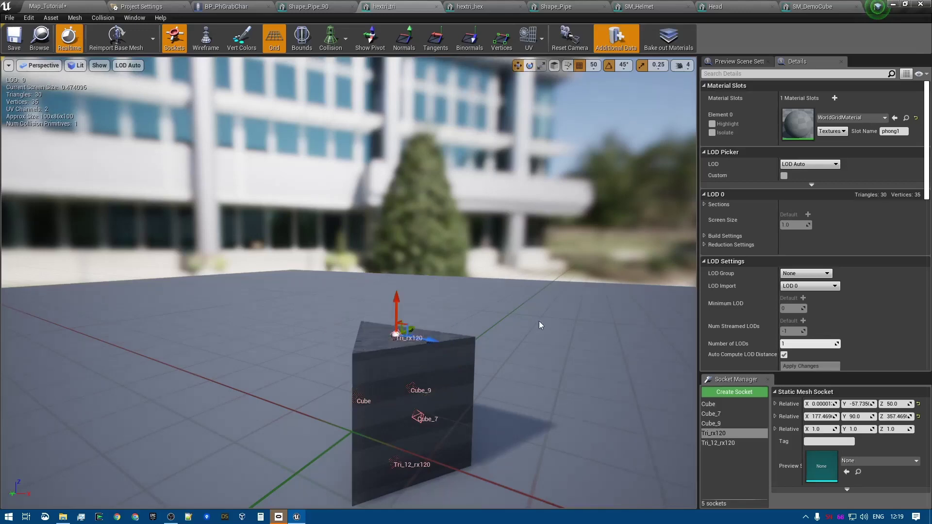
right_click_drag(539, 321, 532, 243)
key("q")
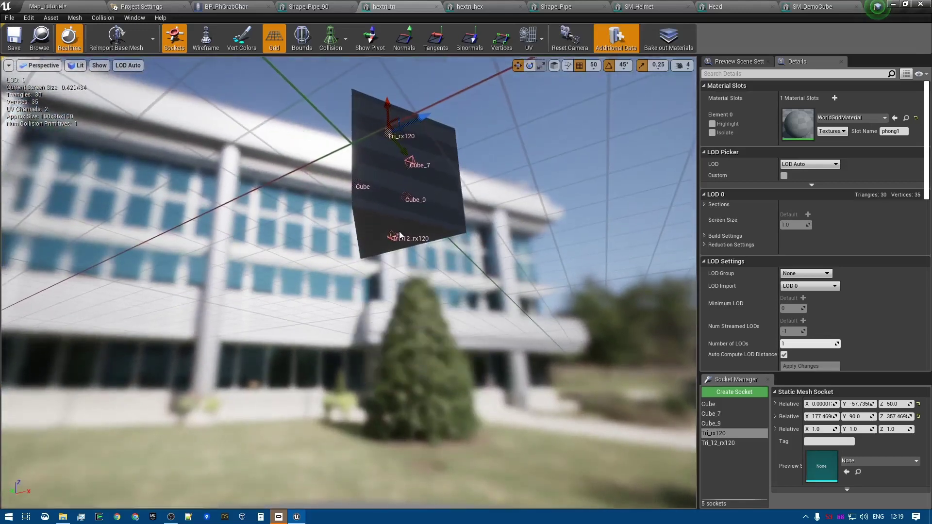
left_click(395, 240)
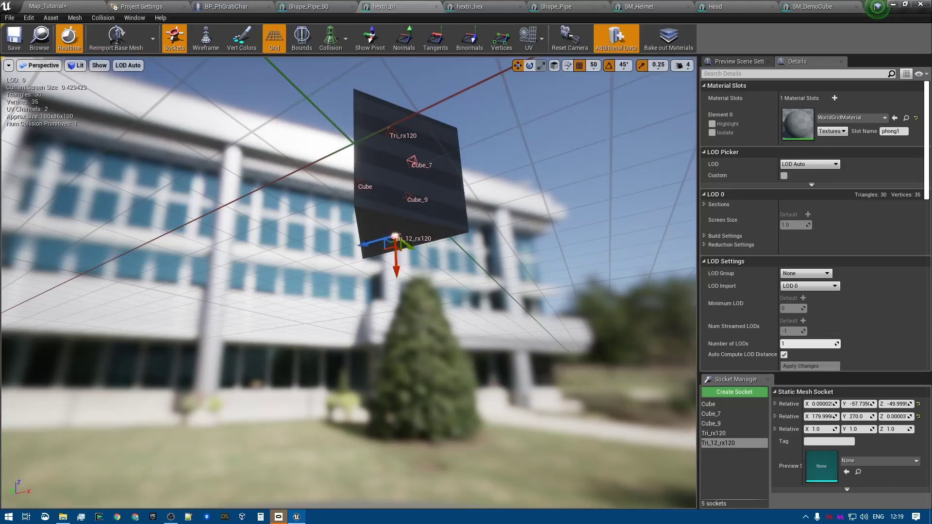
right_click_drag(348, 281, 334, 260)
key("e")
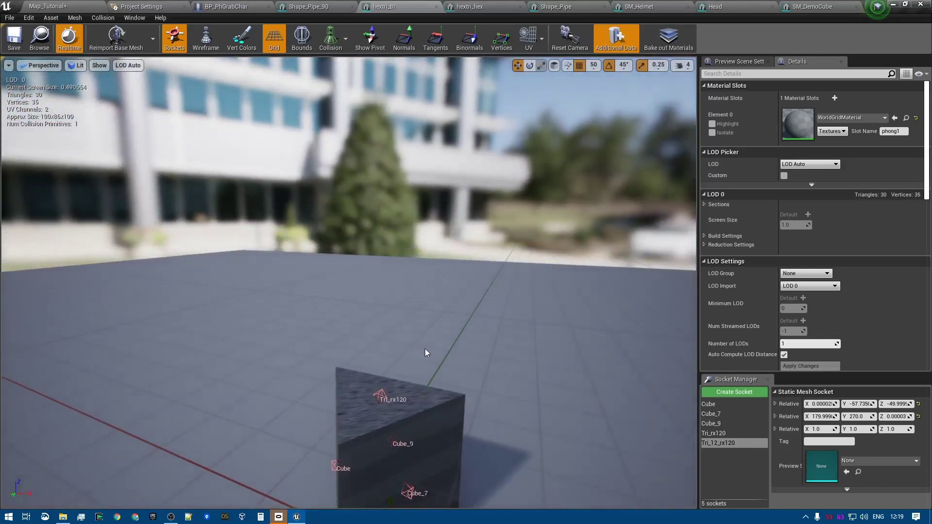
right_click_drag(424, 352, 407, 365)
left_click(387, 334)
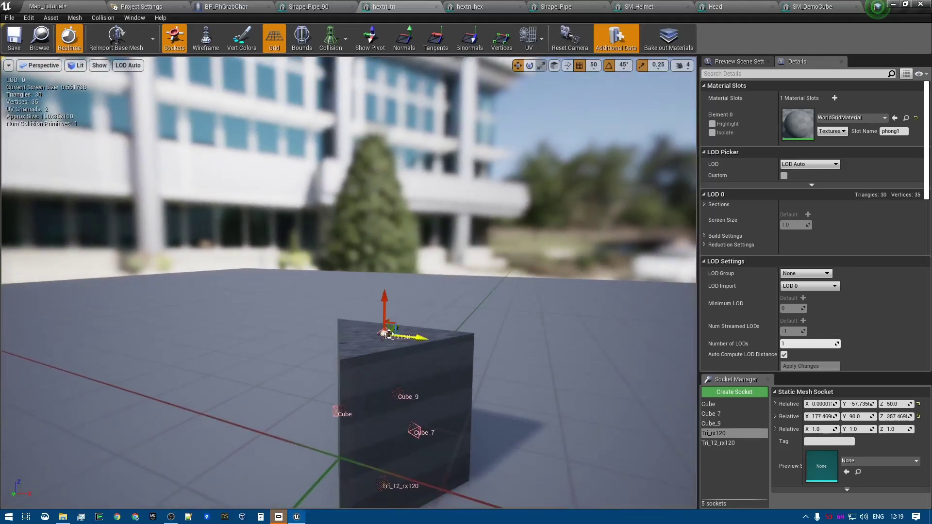
Rotate the Tri_rx120 socket on the prism's top face 180 degrees about its X axis.
right_click_drag(389, 334, 387, 387)
key("e")
key("q")
right_click_drag(401, 332, 423, 307)
key("e")
key("d")
key("a")
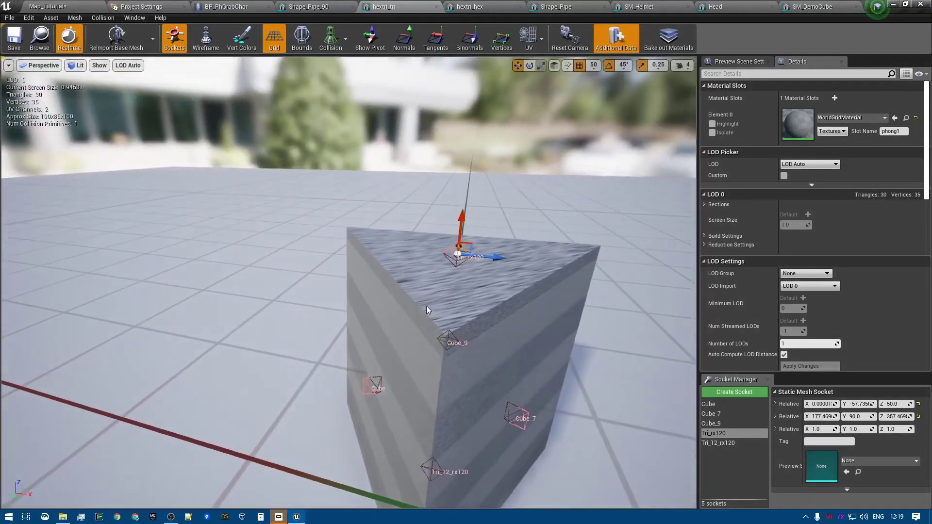
key("d")
mouse_move(342, 279)
right_mouse_down()
mouse_move(332, 277)
mouse_move(342, 278)
right_mouse_up()
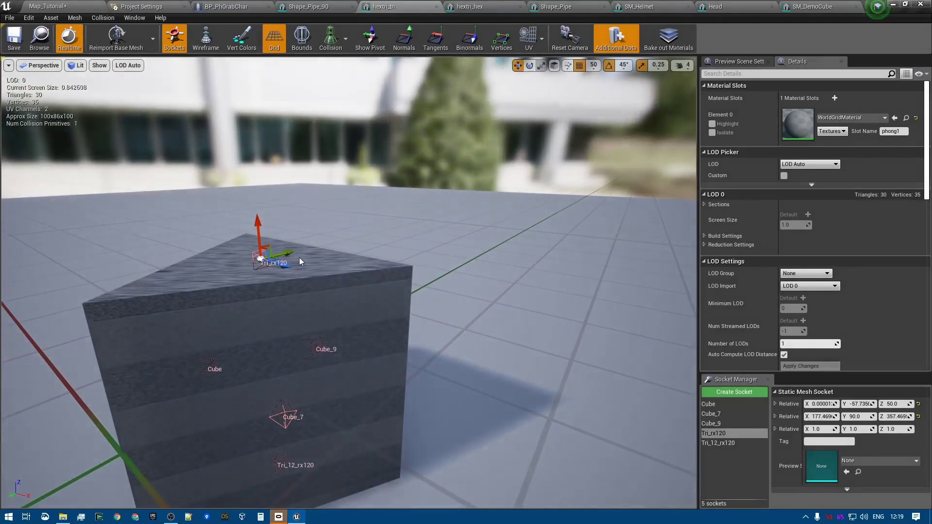
key("e")
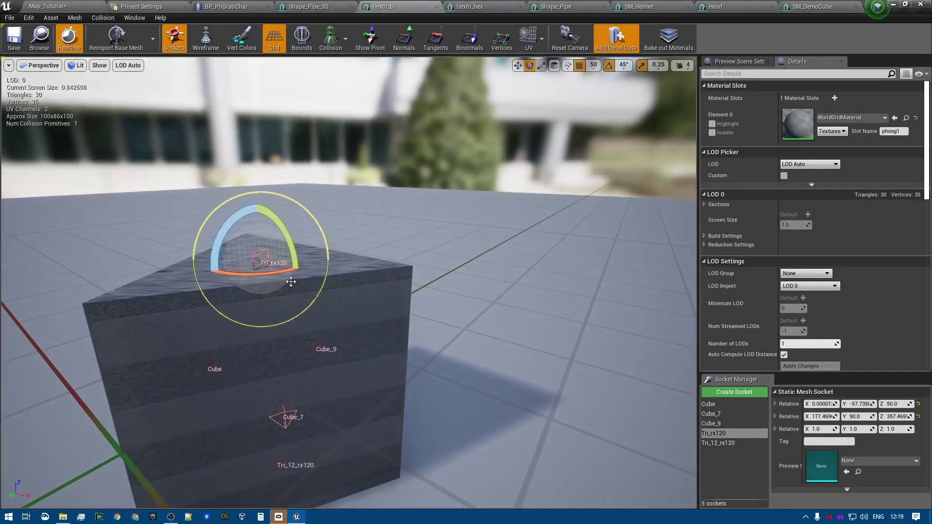
left_click_drag(297, 272, 217, 254)
key("w")
Check the axis alignment of Tri_12_rx120 against the rotated Tri_rx120 socket and return to the Map_Tutorial level.
right_click_drag(385, 245, 466, 189)
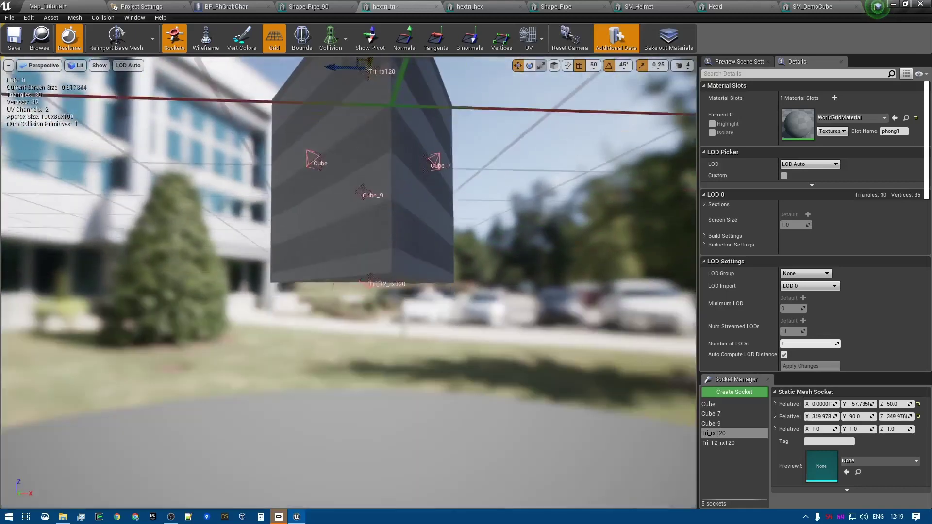
right_click_drag(405, 289, 371, 118)
left_click(370, 265)
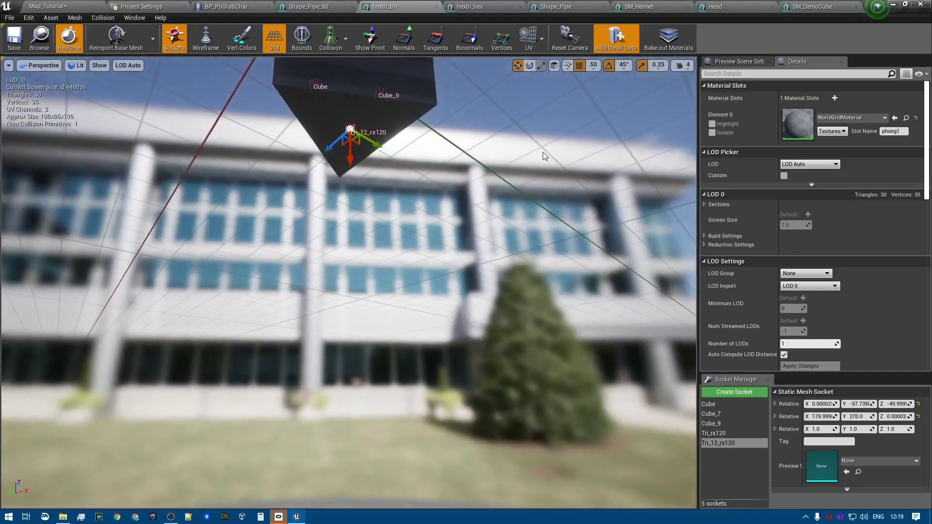
right_click_drag(542, 152, 541, 262)
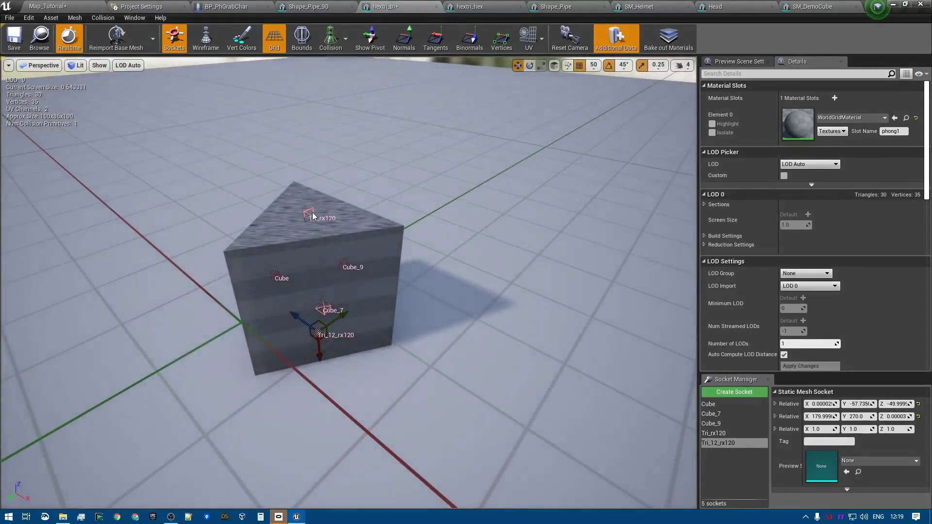
left_click(313, 216)
right_click_drag(246, 170, 47, 60)
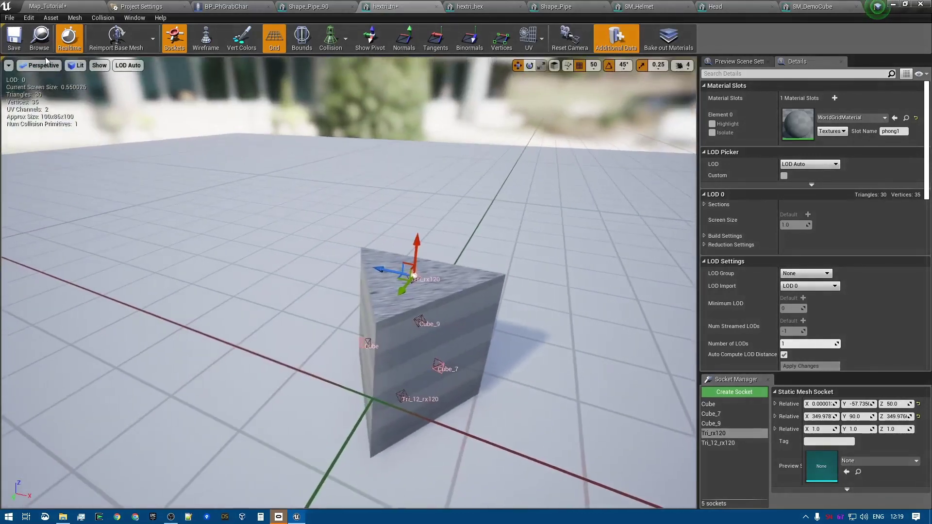
left_click(47, 7)
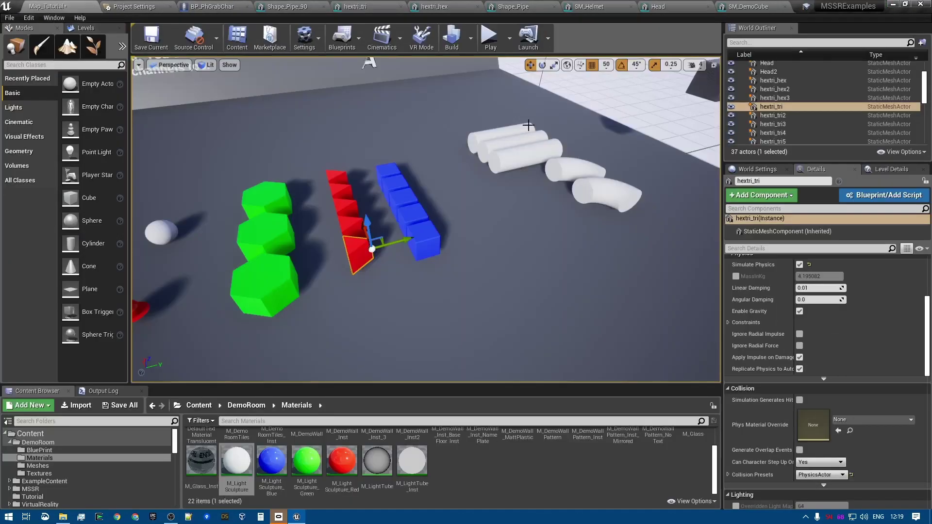
Play the level and attach a red triangular prism to a side of a green hexagon.
left_click(489, 40)
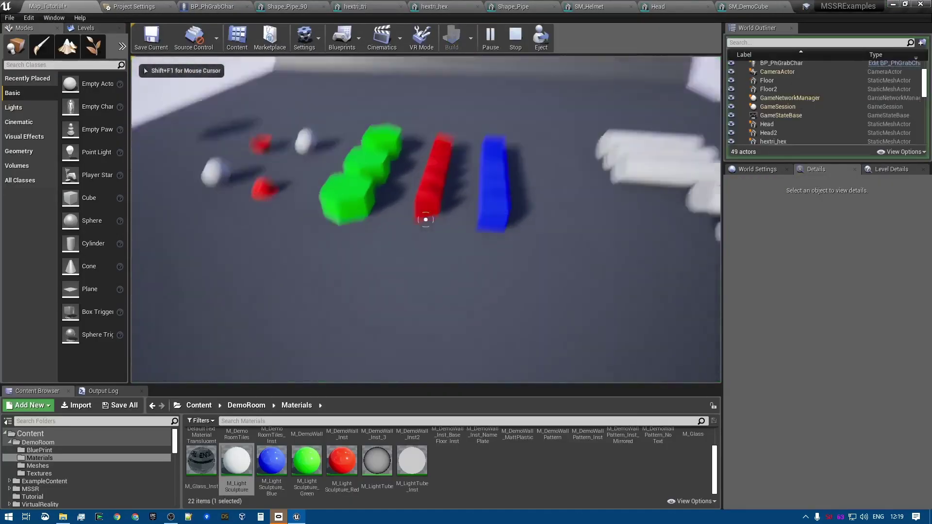
left_click_drag(426, 220, 426, 220)
left_click(425, 219)
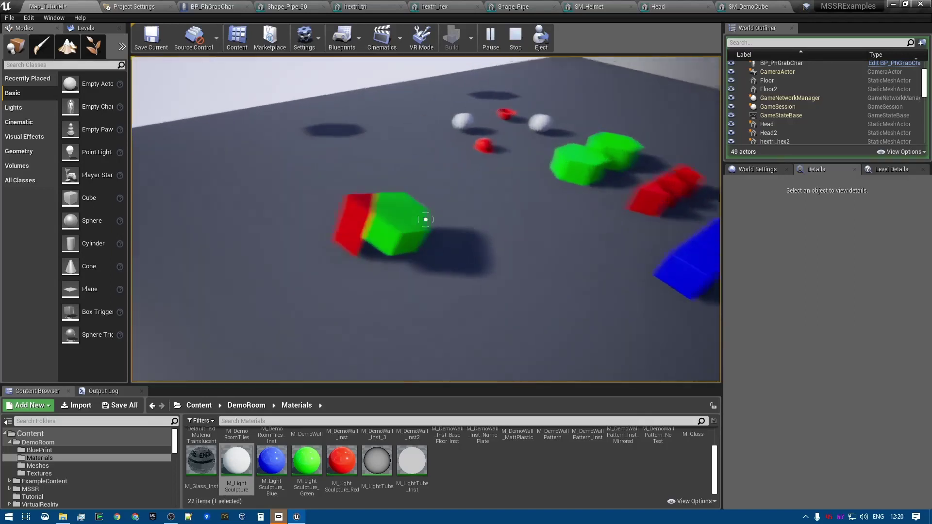
Stack a second red prism on the end of the attached one, rotating it through its snap positions before placing it.
left_click(426, 219)
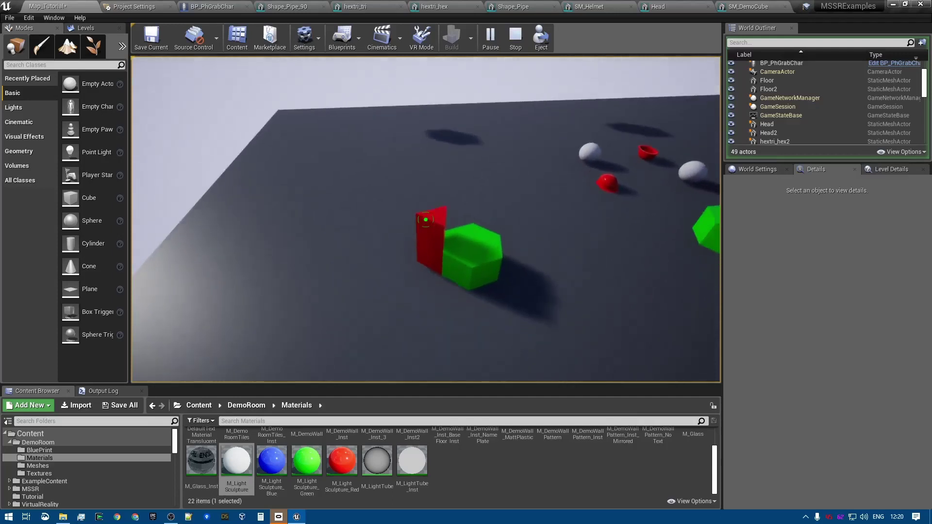
scroll(426, 220, "up", 3)
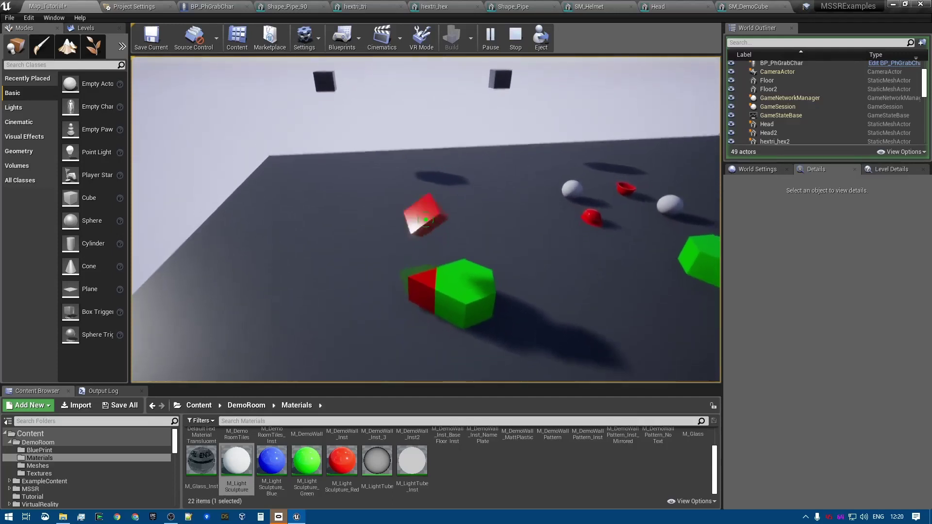
scroll(426, 220, "up", 2)
scroll(425, 219, "up", 2)
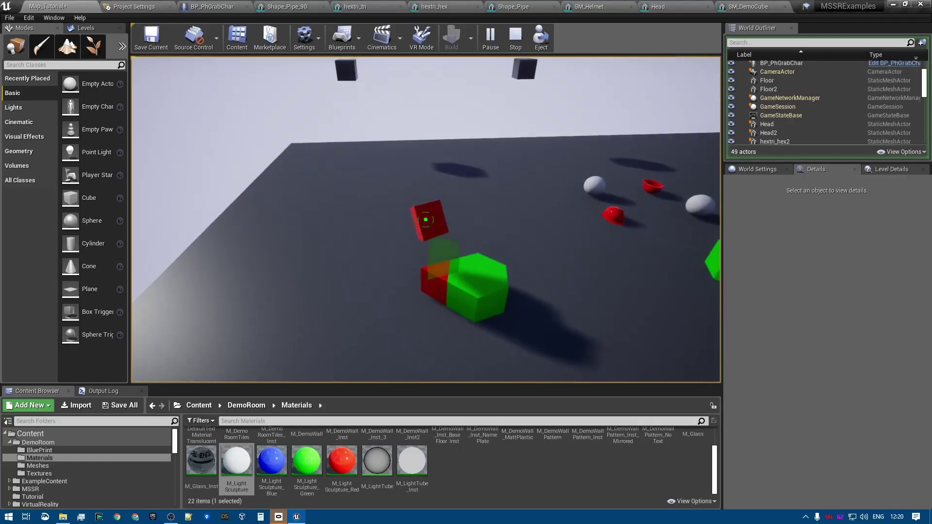
scroll(425, 220, "up", 2)
left_click(426, 219)
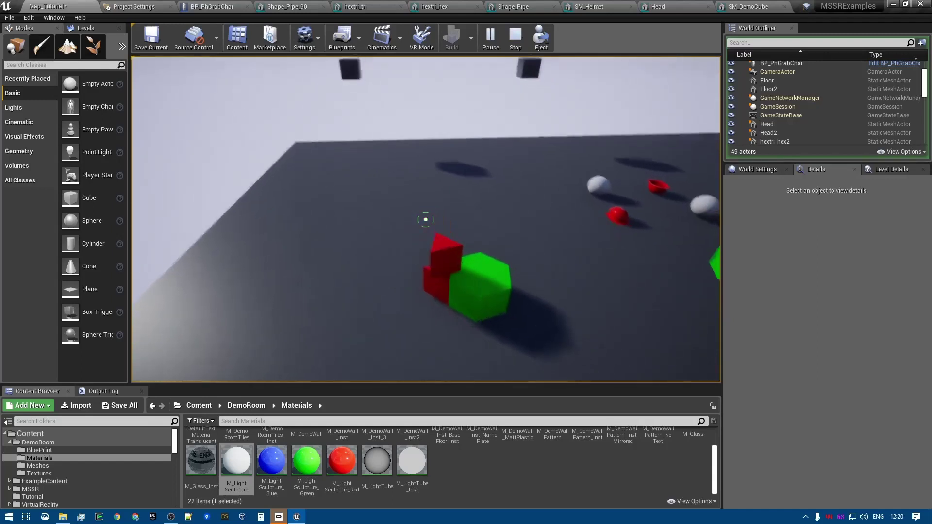
Test end-to-end snapping of one red prism on another and stop the play session.
left_click(425, 220)
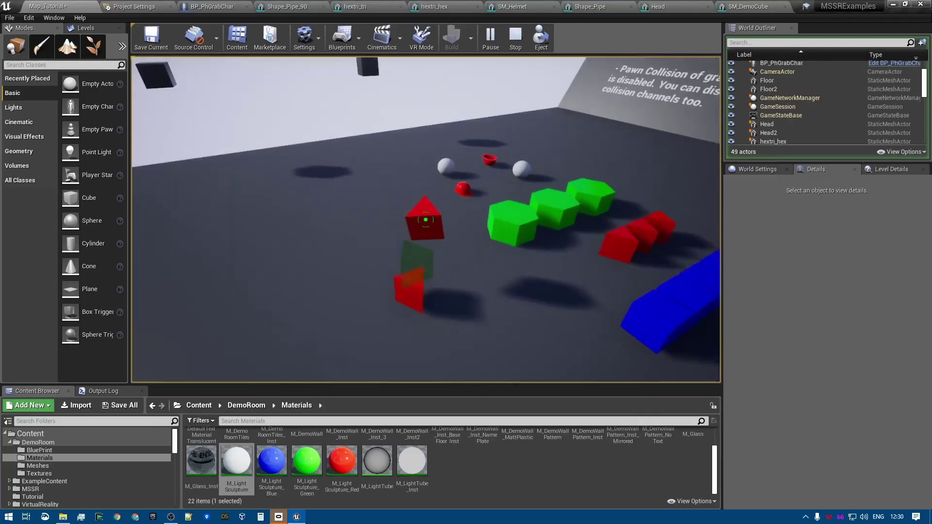
left_click(426, 220)
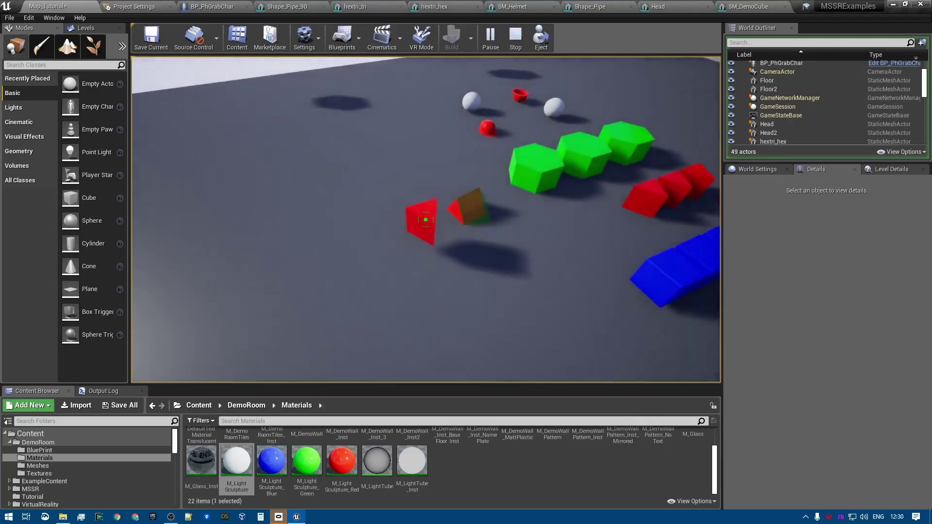
key("Escape")
Open the hextri_tri mesh from the level and examine the axis directions of its Tri_12_rx120 socket on the underside.
left_click(593, 209)
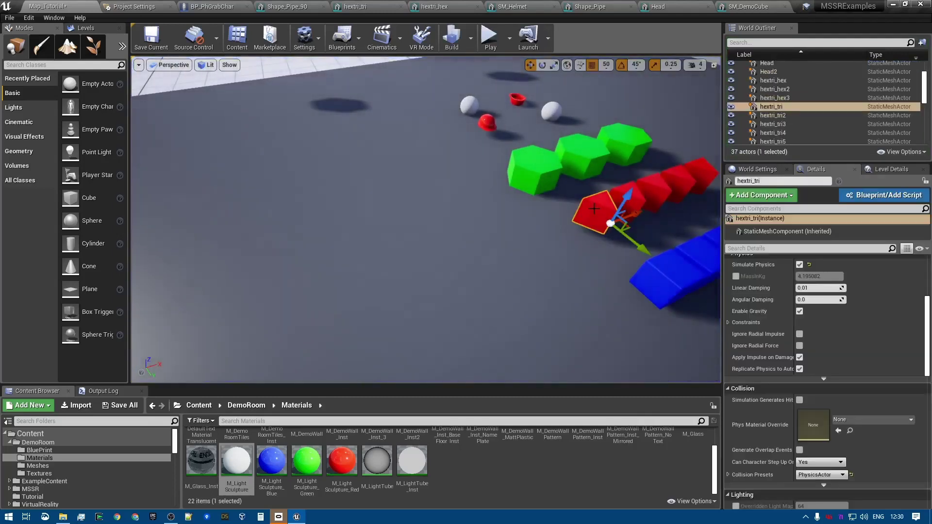
key("ctrl+e")
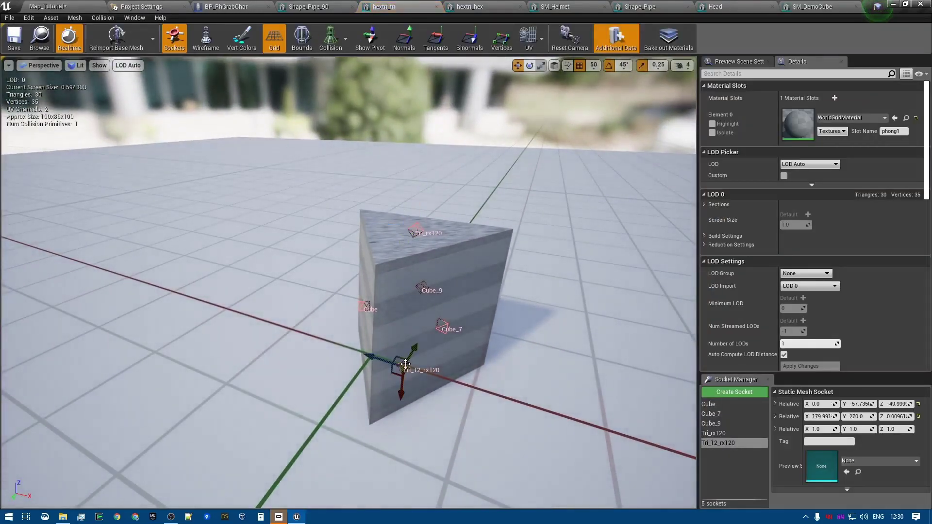
right_click_drag(405, 365, 482, 254)
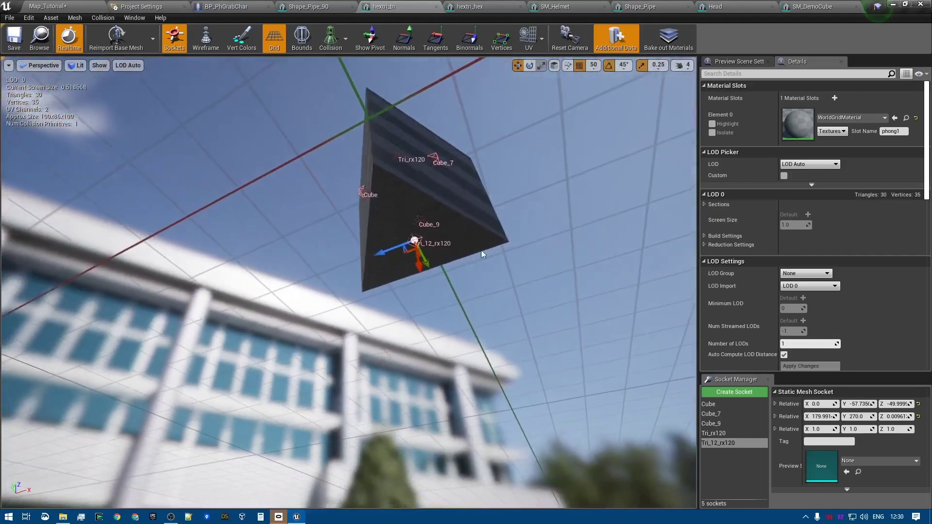
right_click_drag(367, 233, 352, 257)
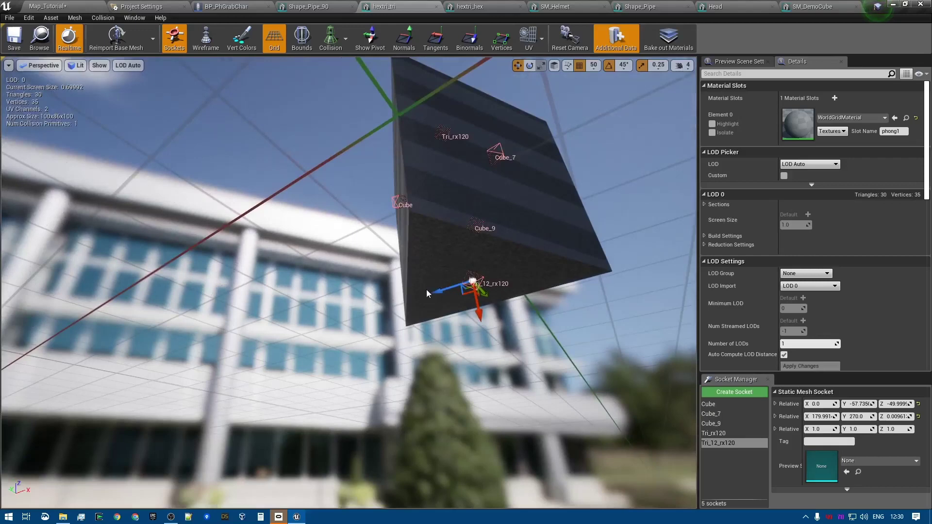
right_click_drag(393, 290, 381, 266)
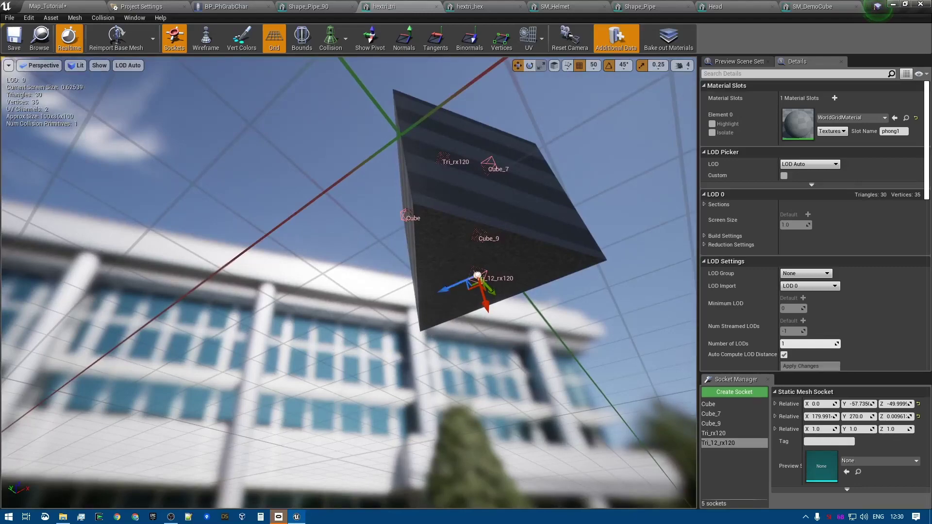
right_click_drag(436, 272, 380, 275)
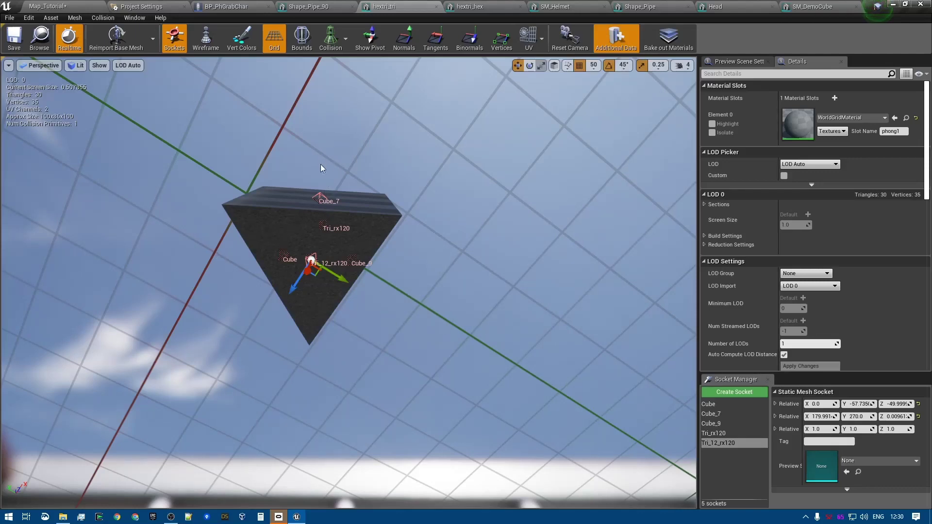
right_click_drag(418, 316, 423, 296)
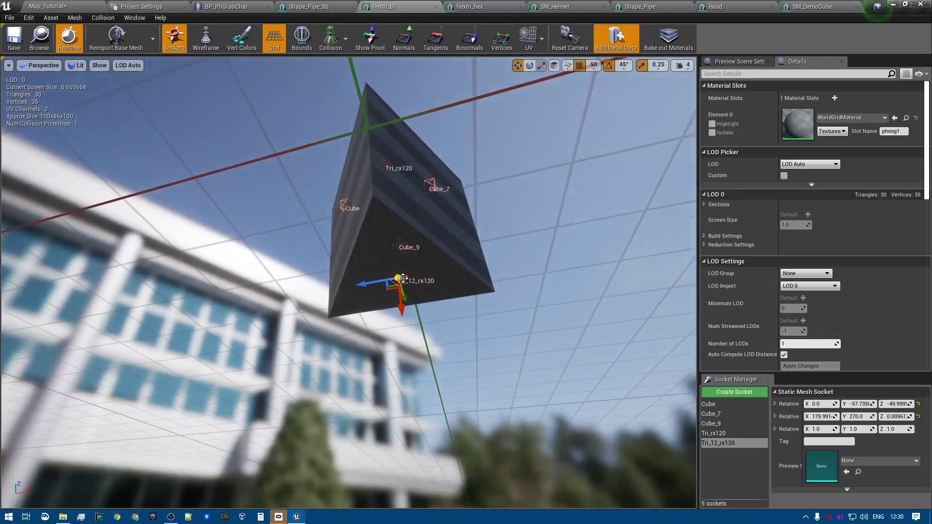
Rotate the Tri_12_rx120 socket on the prism's underside 90 degrees about its X axis.
key("e")
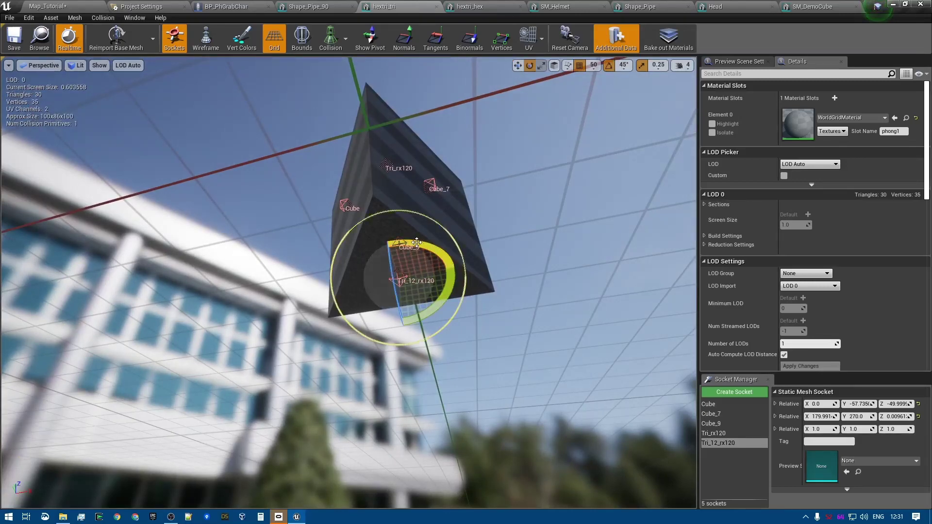
left_click_drag(413, 243, 417, 243)
key("w")
right_click_drag(471, 261, 390, 241)
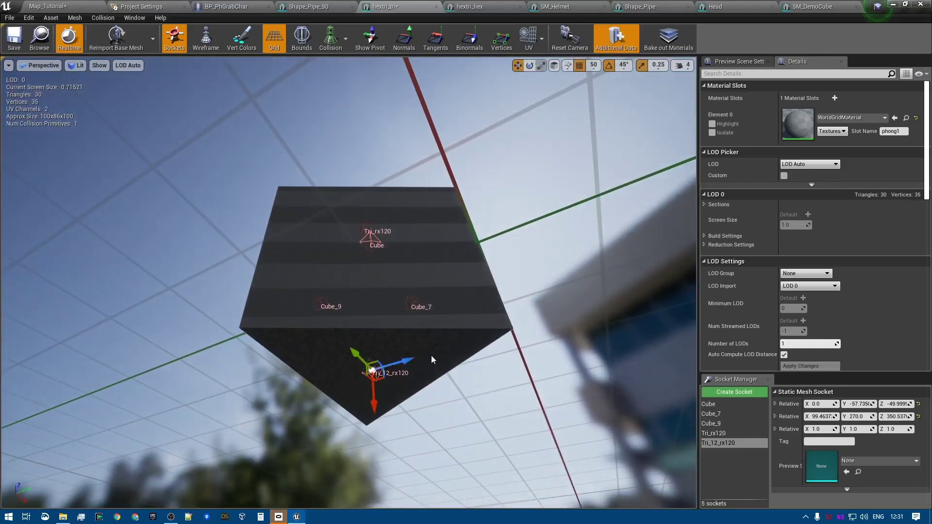
right_click_drag(430, 356, 423, 405)
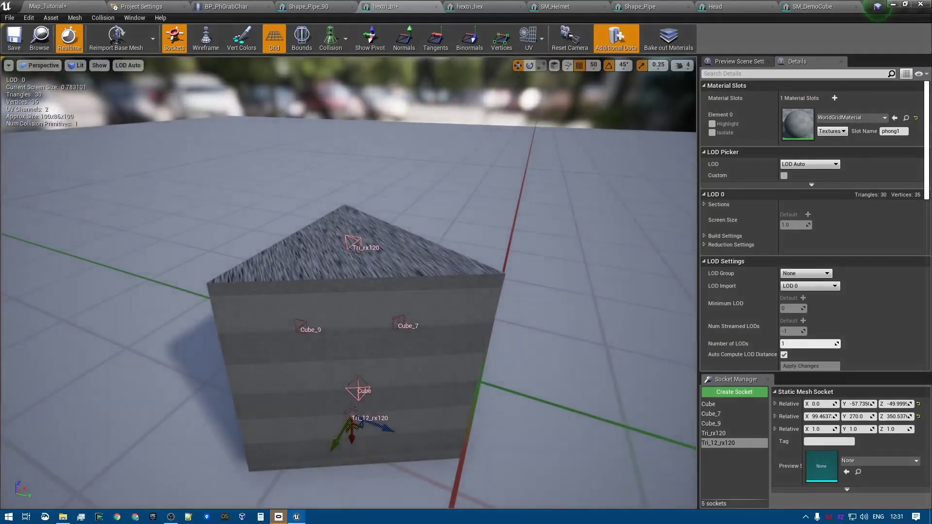
Rotate the Tri_rx120 socket on the prism's top face about its X axis to an X rotation of about 90 degrees.
left_click(353, 245)
key("e")
left_click_drag(362, 268, 370, 266)
key("w")
key("d")
right_click_drag(335, 241, 243, 243)
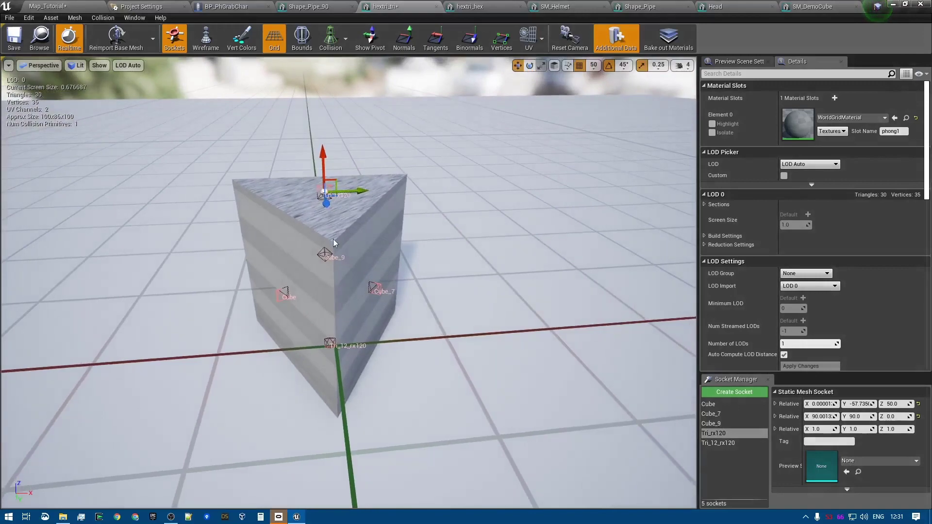
key("q")
right_click_drag(332, 239, 335, 113)
key("q")
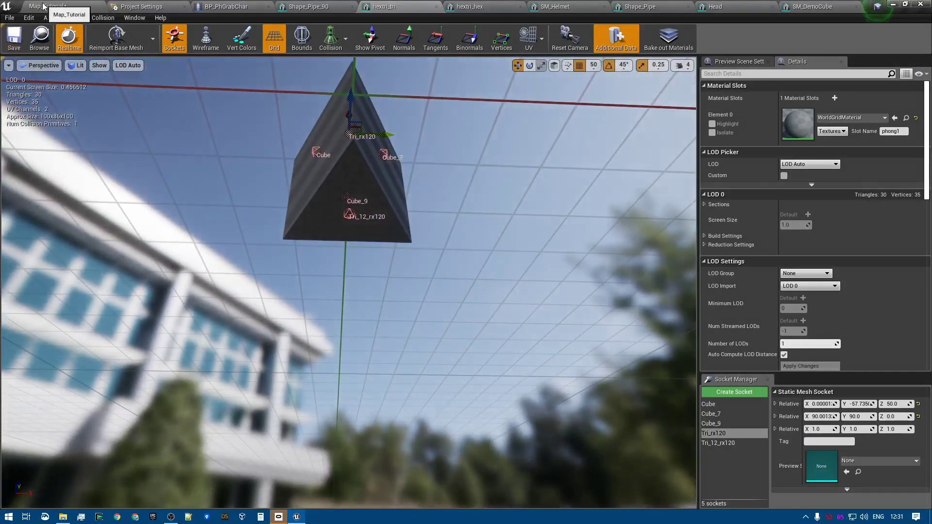
Play the Map_Tutorial level and stack a red prism end to end on another, testing its rotation snapping.
left_click(43, 6)
left_click(490, 36)
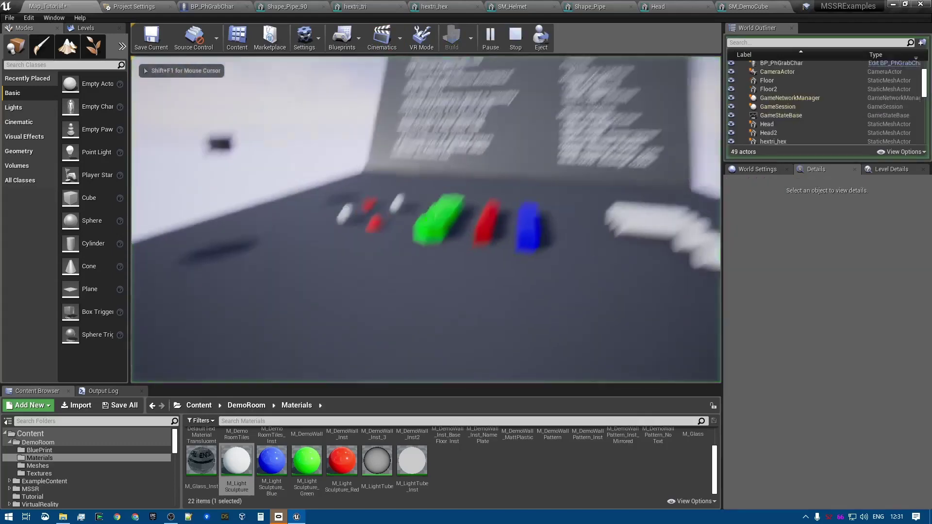
key("w")
left_click(425, 219)
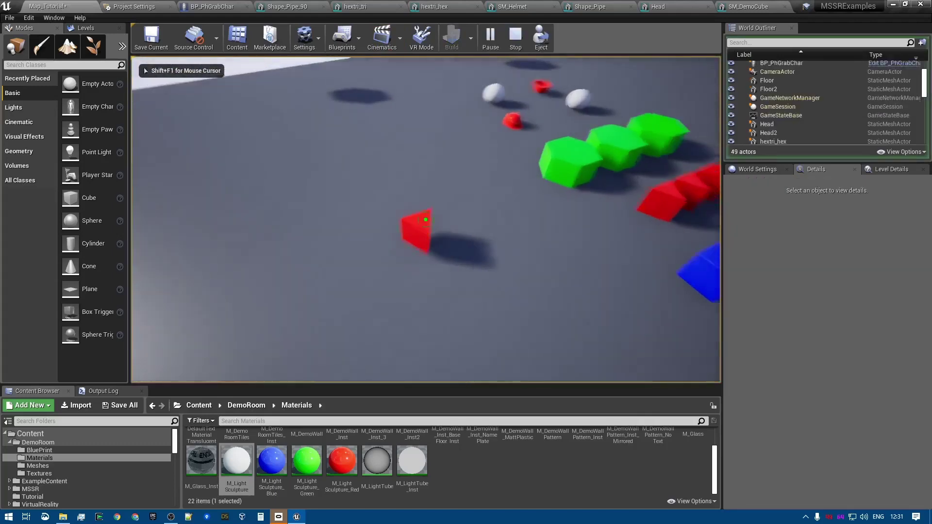
left_click(426, 219)
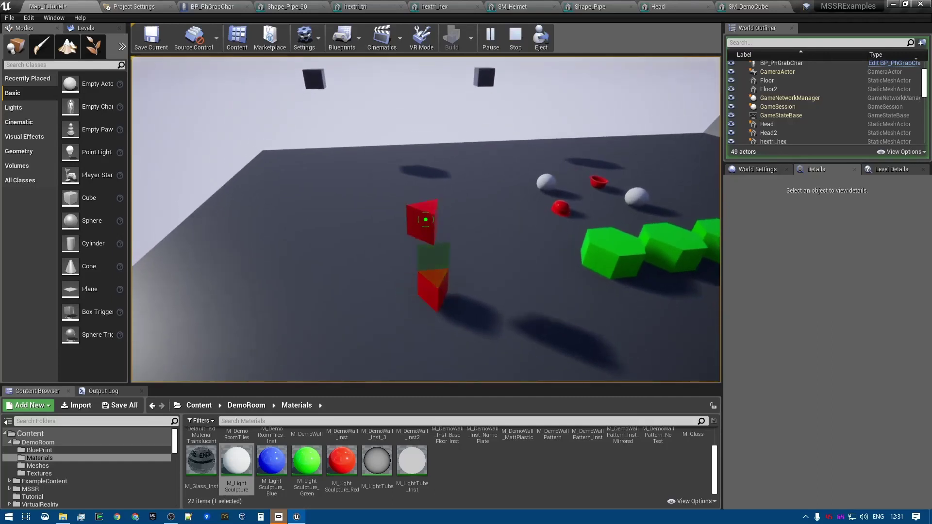
scroll(426, 219, "up", 1)
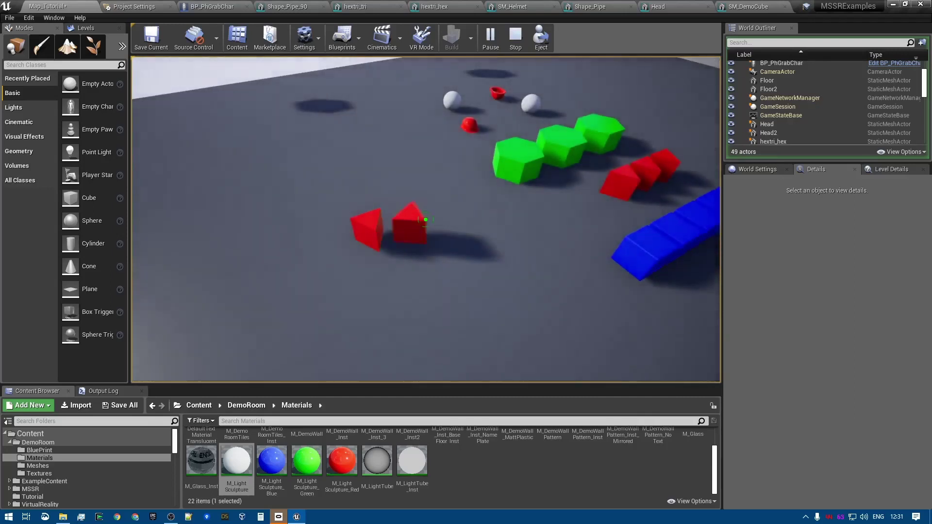
left_click(425, 220)
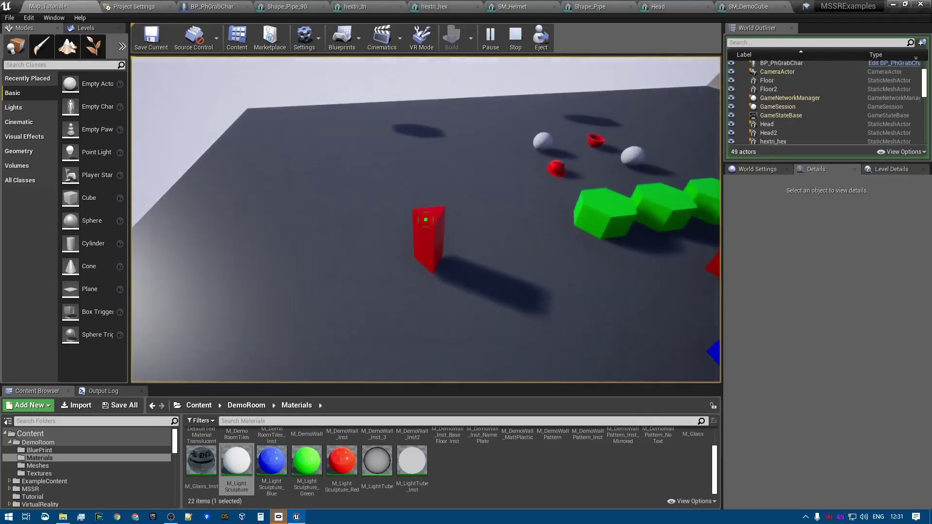
Repeatedly detach the upper red prism and snap it back to retest the alignment of the end sockets.
left_click(426, 219)
left_click(425, 219)
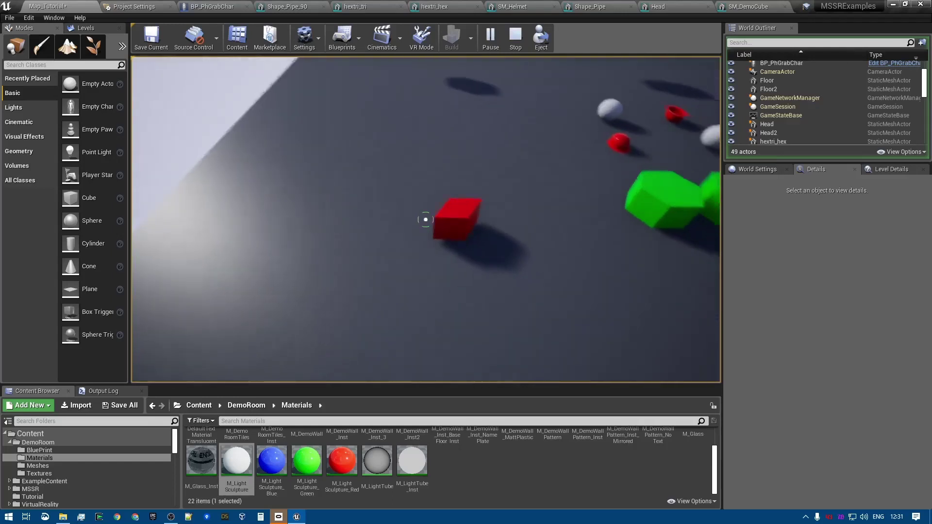
left_click(425, 220)
left_click(426, 220)
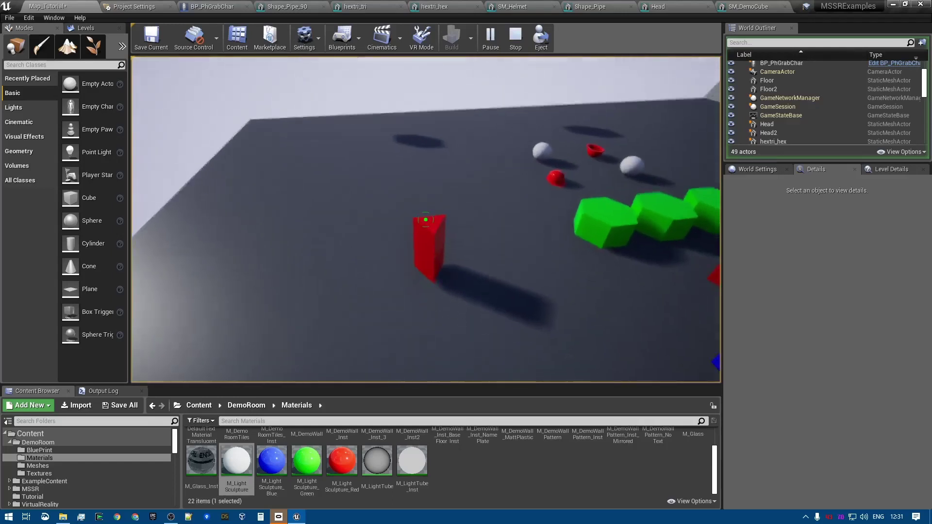
left_click(426, 219)
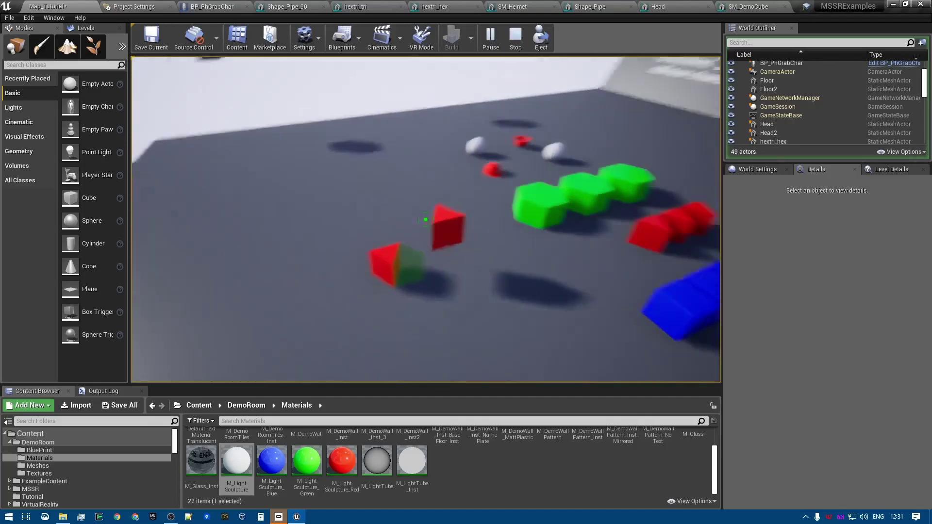
left_click(425, 219)
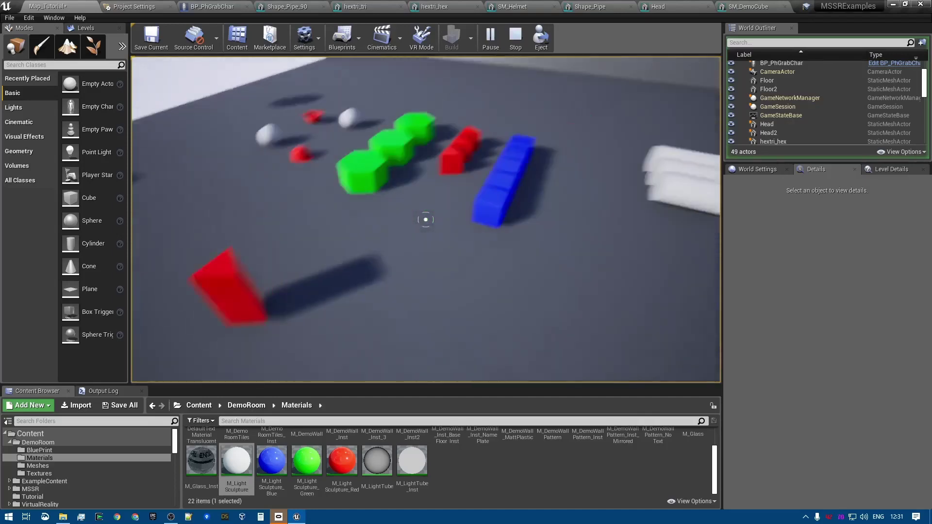
Snap a blue cube to the stacked red prisms and a green hexagon to the cube.
left_click(425, 219)
left_click(425, 219)
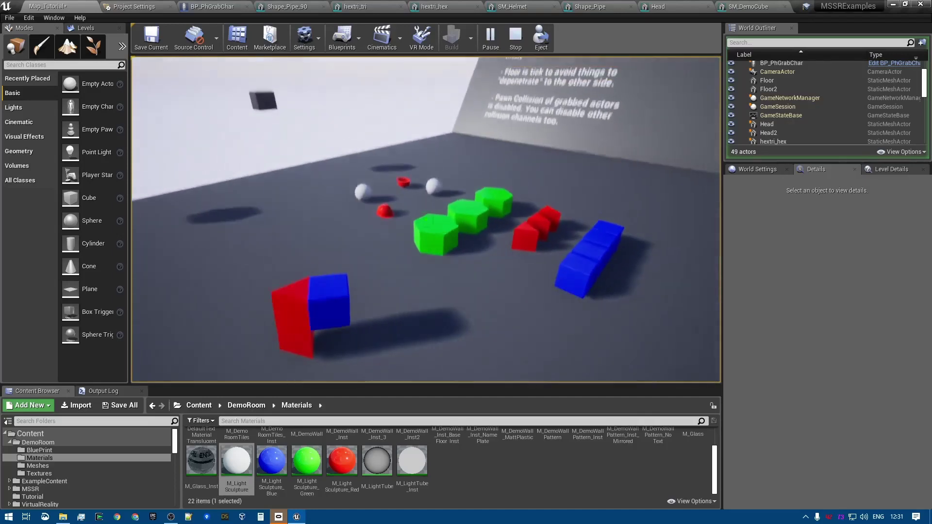
left_click(426, 220)
left_click(426, 219)
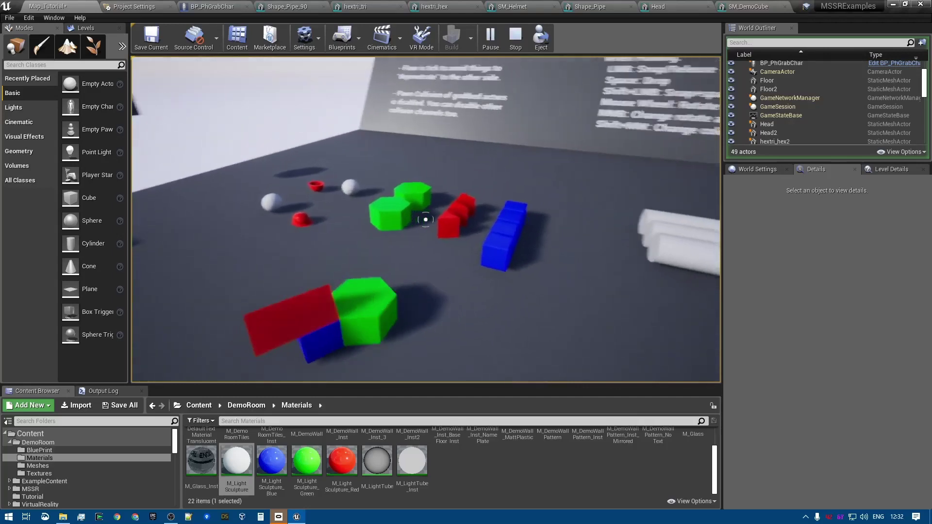
Extend the snapped assembly with a red prism on the hexagon, a blue cube beside it and another red prism.
left_click(426, 219)
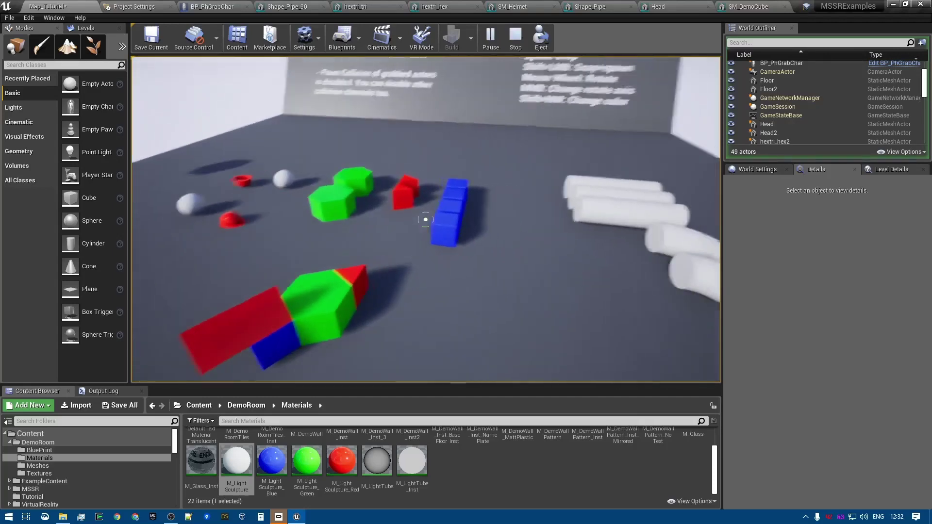
left_click(426, 220)
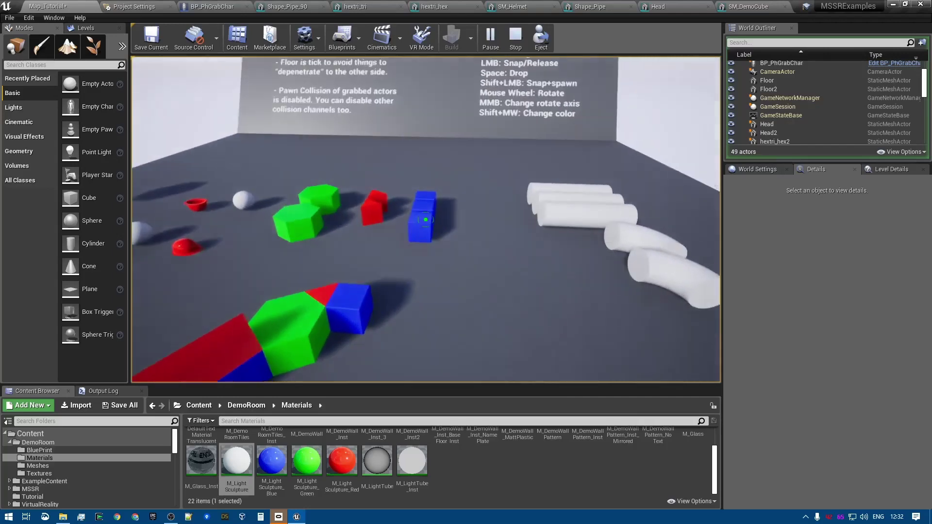
left_click(425, 219)
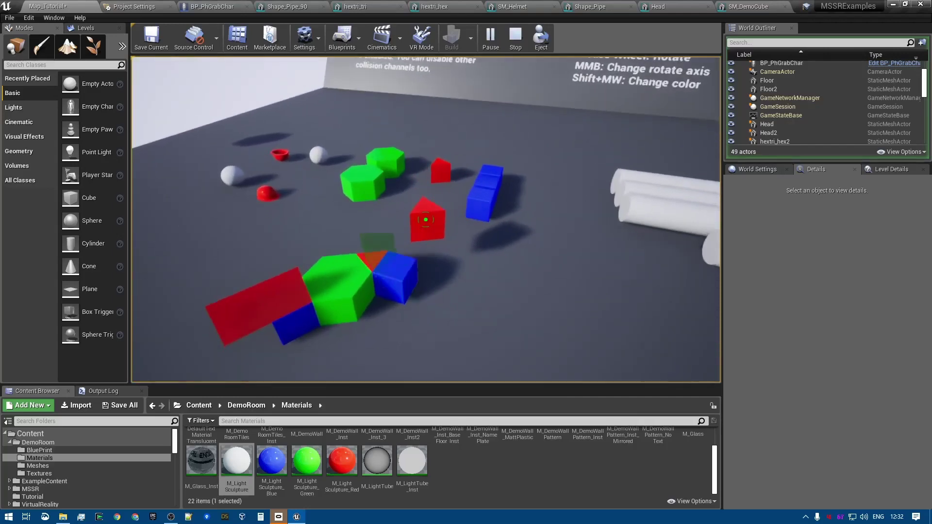
left_click(426, 219)
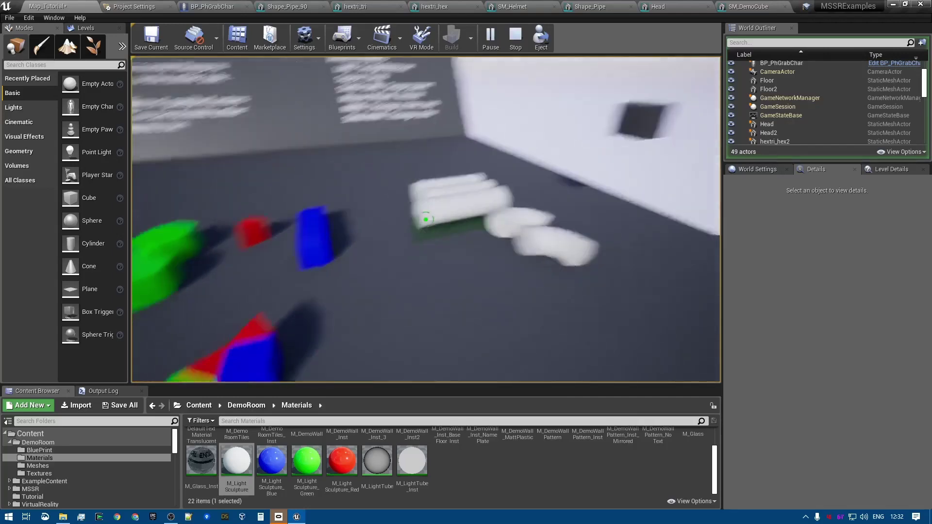
Join a straight white pipe and two curved pipe pieces into a hook shape and place it beside the coloured prism, cube and hexagon assembly.
left_click(426, 220)
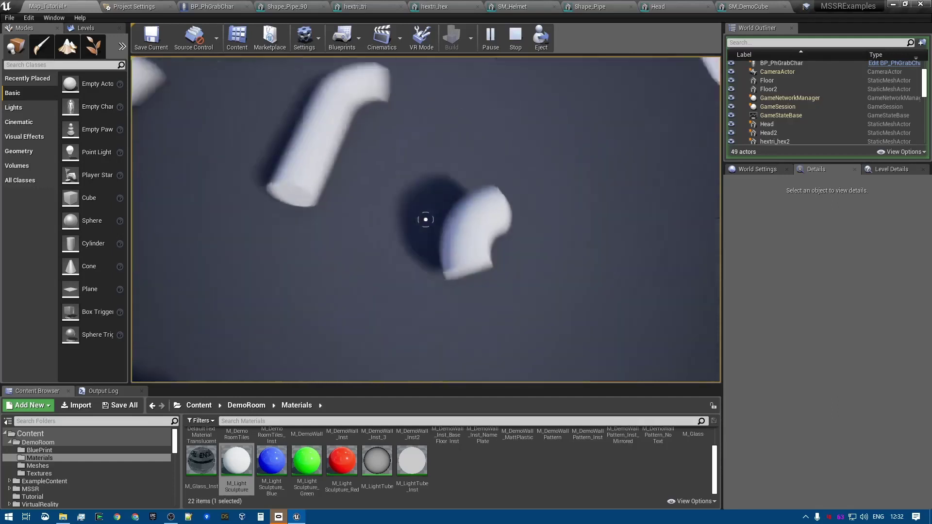
left_click(425, 219)
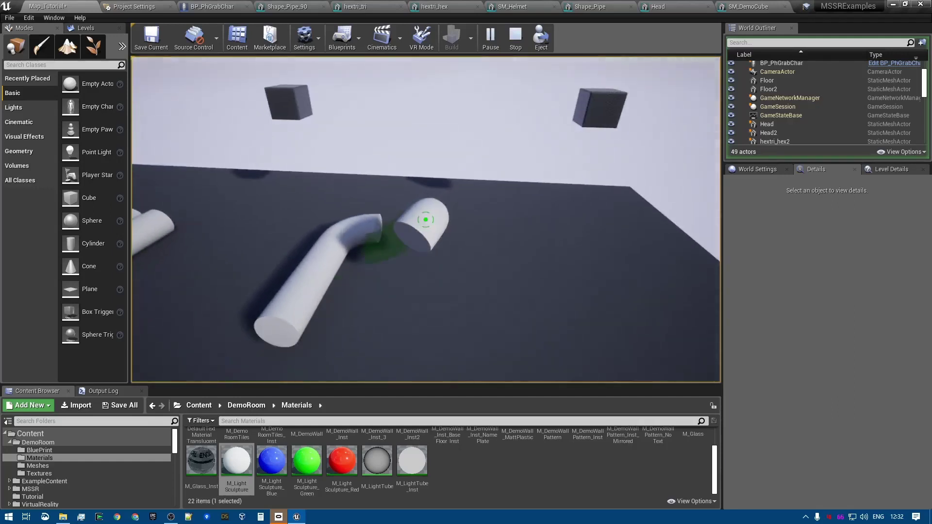
left_click(426, 220)
left_click(425, 219)
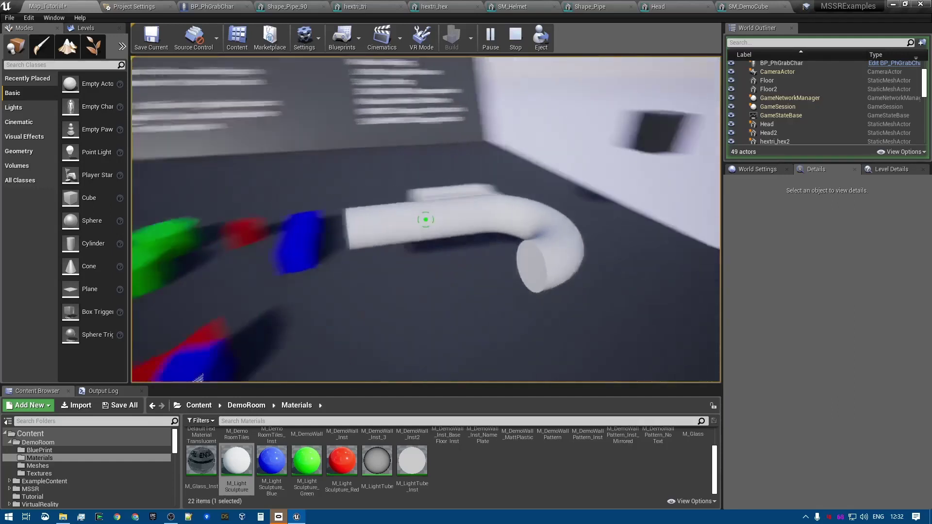
left_click(426, 219)
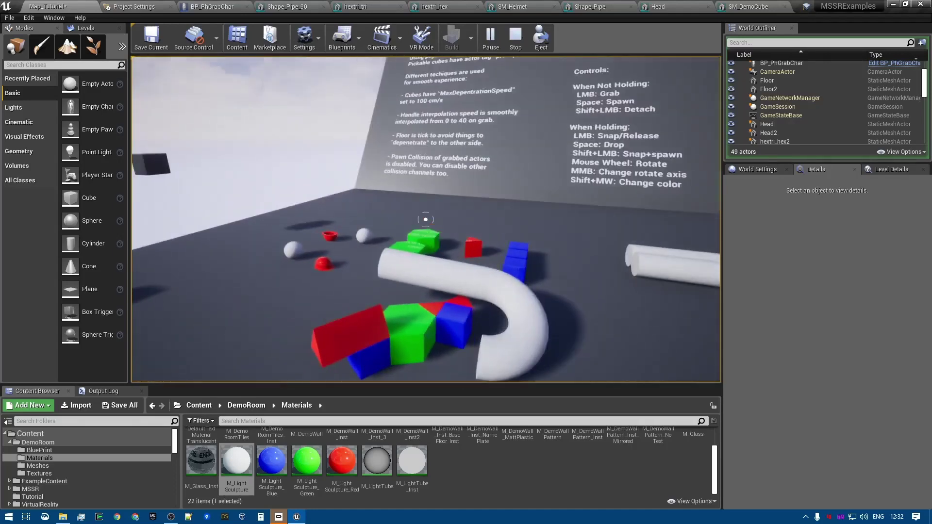
key("a")
key("w")
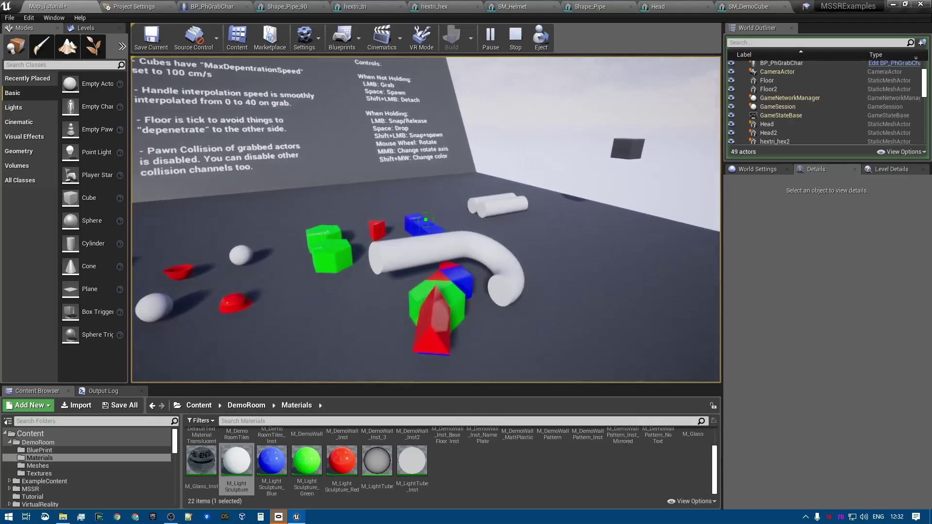
key("s")
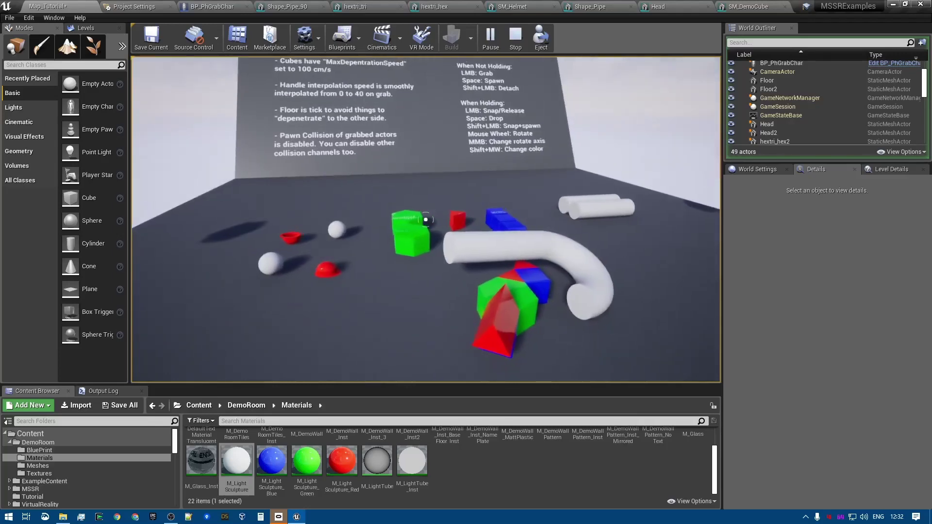